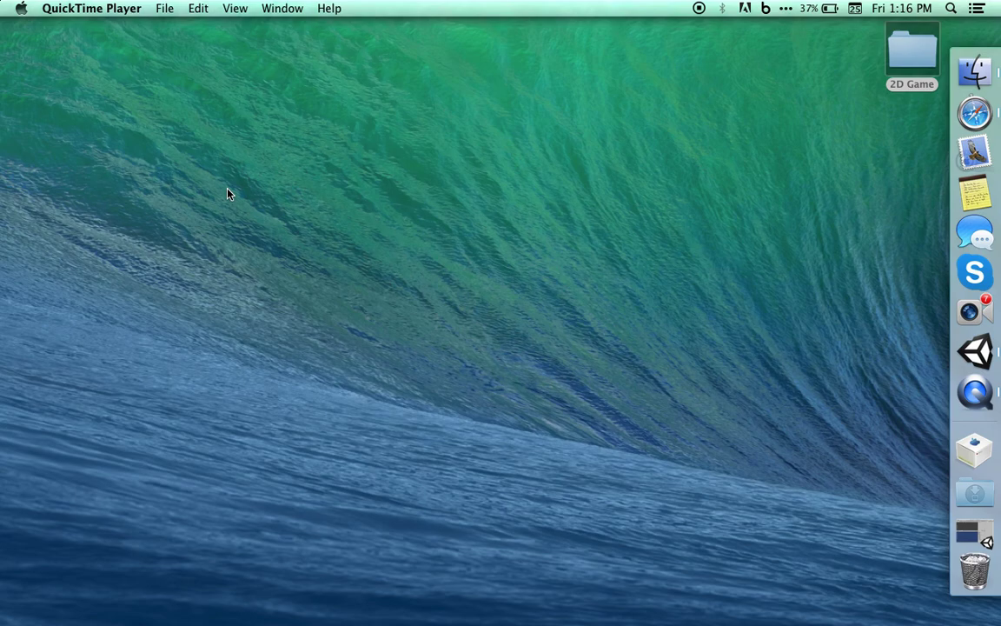
Launch Unity from the Dock, opening the 2D Game project with its Sprites folder.
left_click(974, 351)
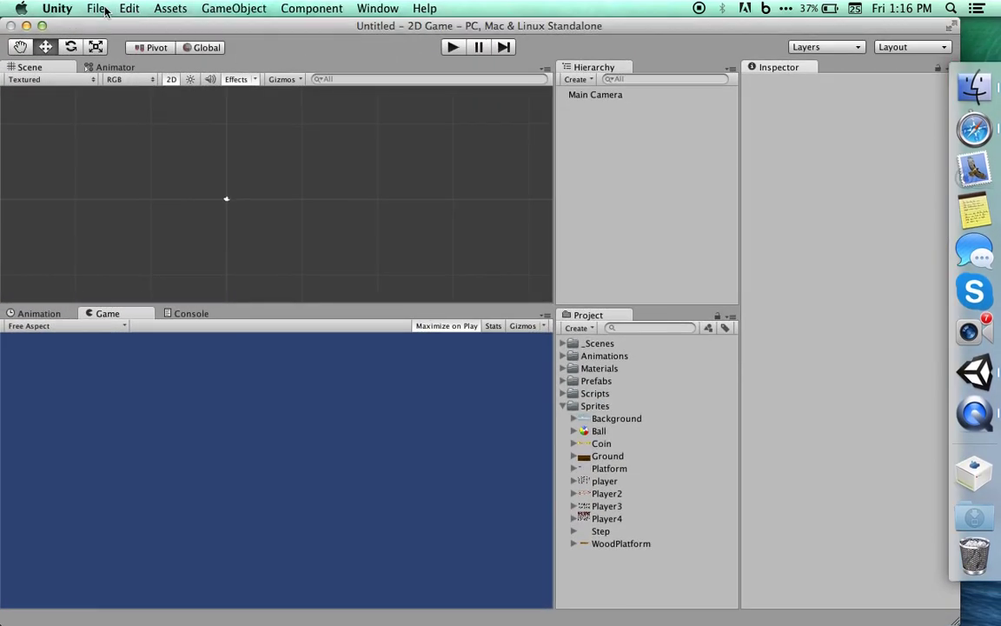
Create a new project with 2D defaults named '2D Game Demo' on the Desktop.
left_click(97, 9)
left_click(128, 105)
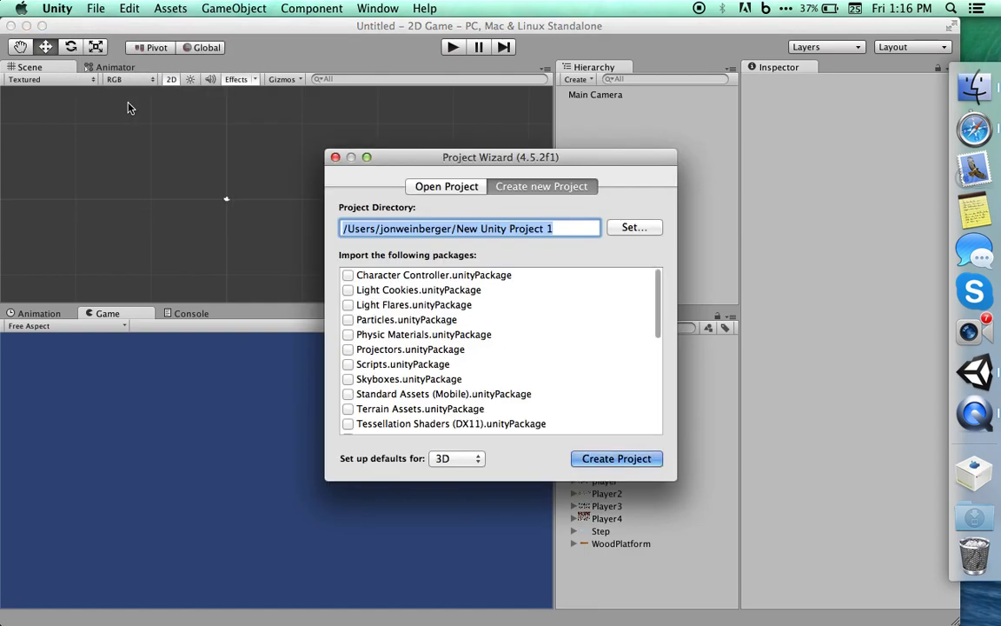
left_click(443, 461)
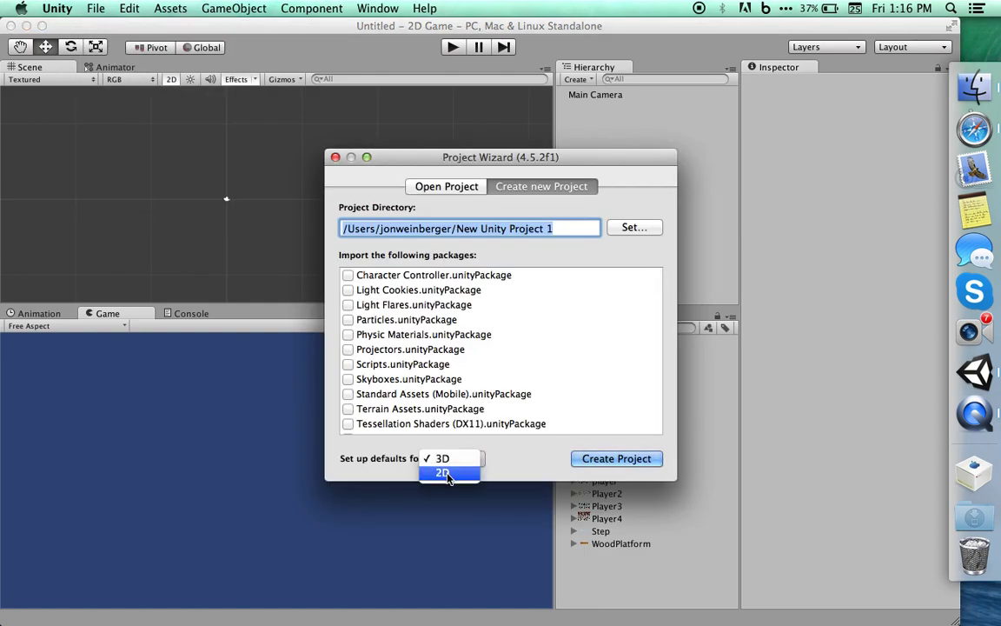
left_click(447, 475)
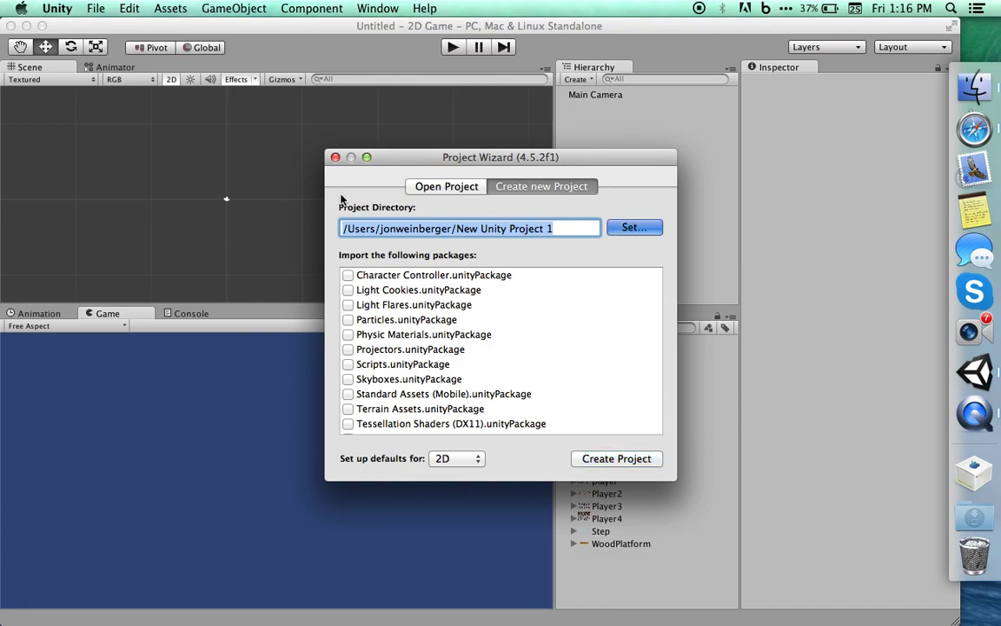
key("Return")
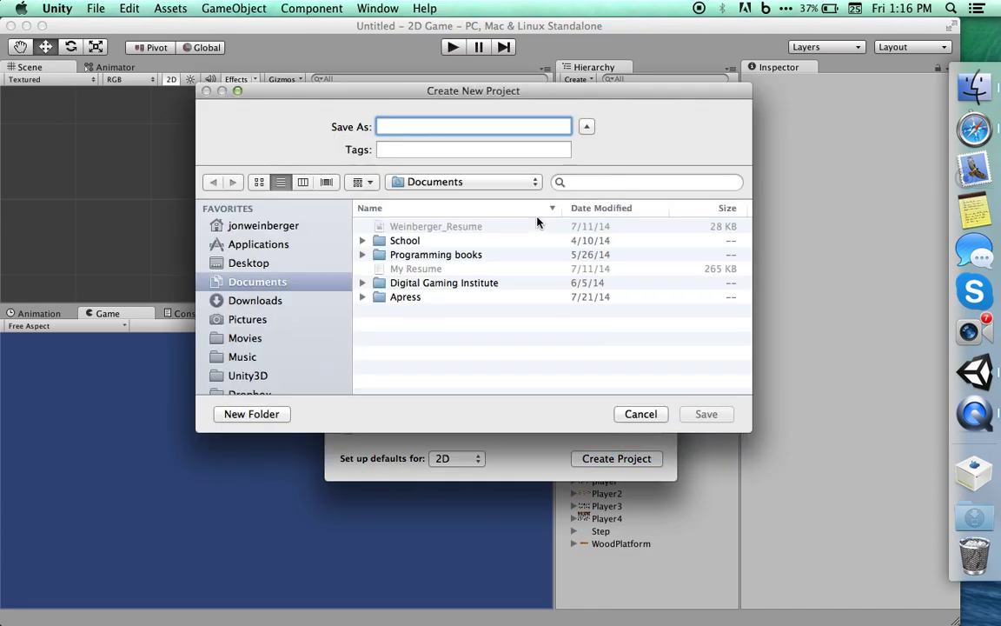
left_click(261, 263)
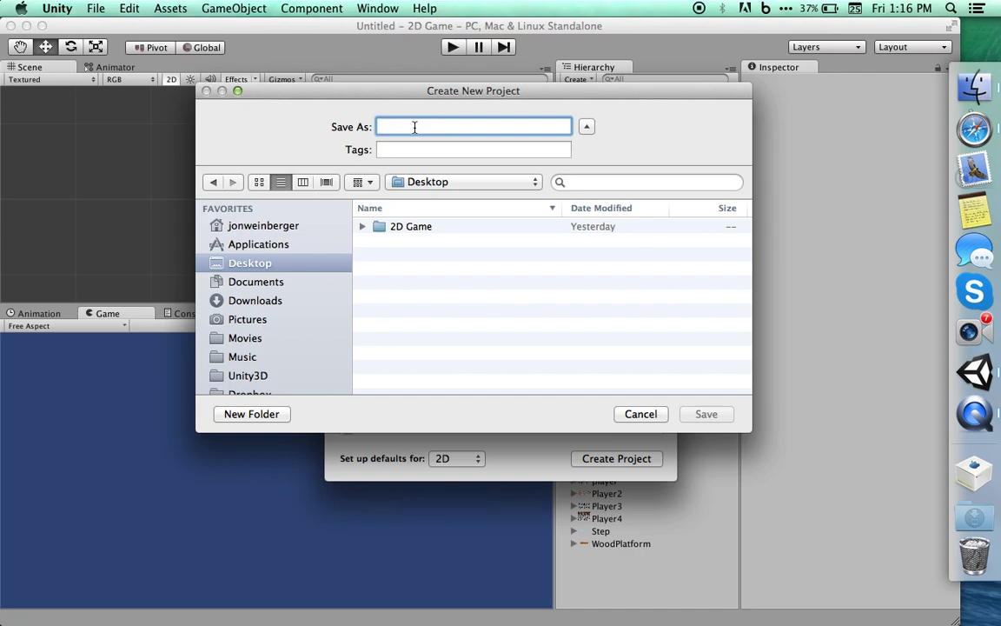
type("2D Game Demo")
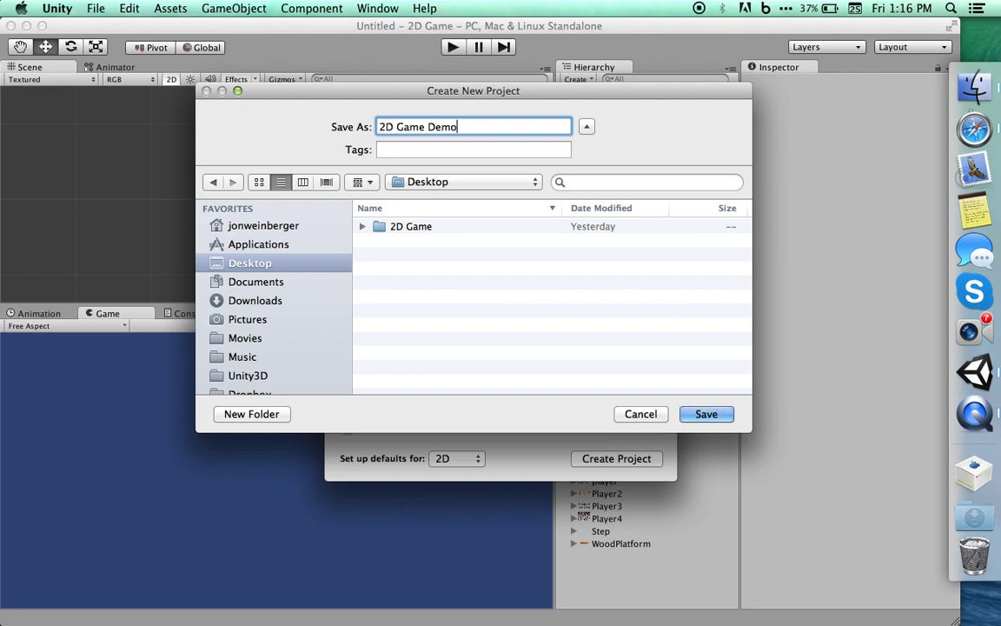
left_click(704, 414)
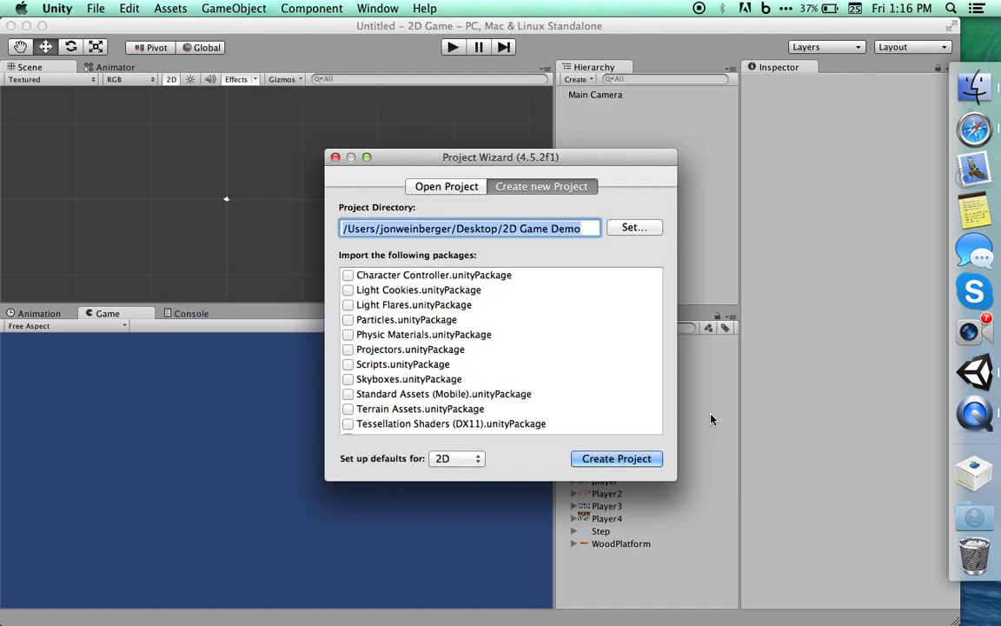
left_click(596, 461)
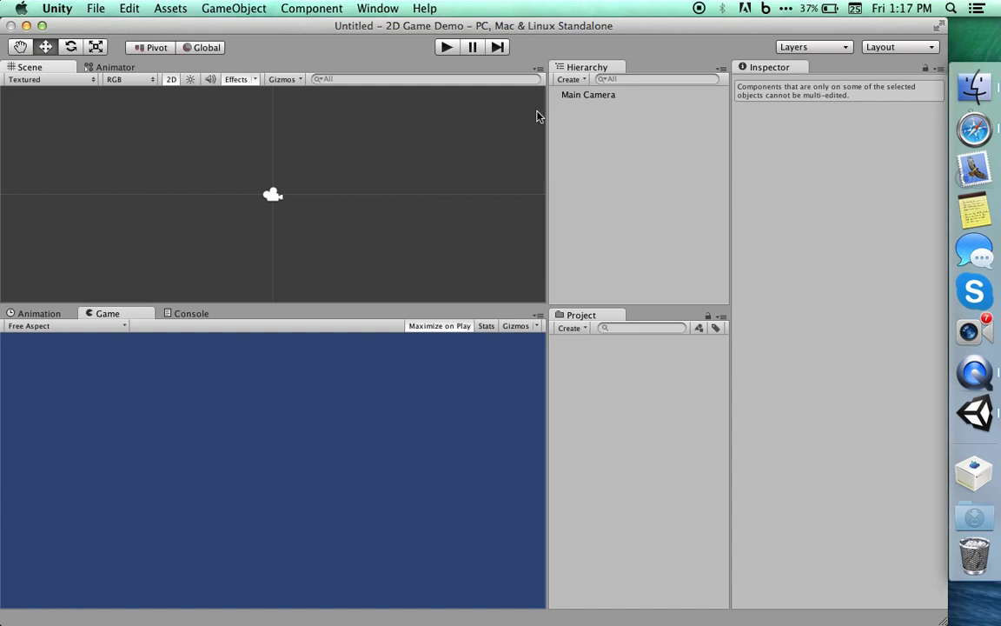
Open the Asset Store window and scroll through its front page.
left_click(367, 8)
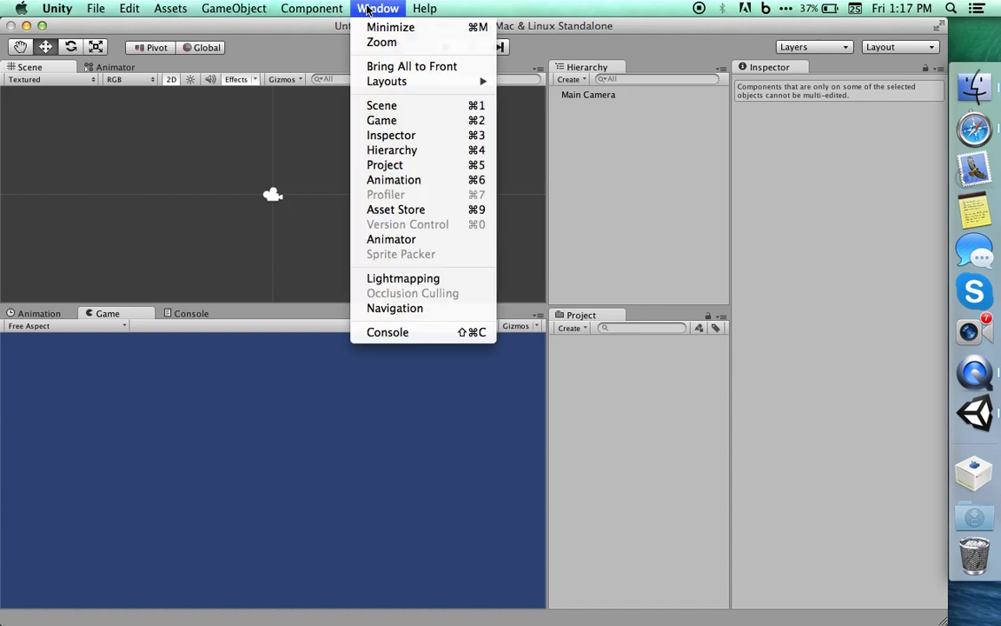
left_click(415, 209)
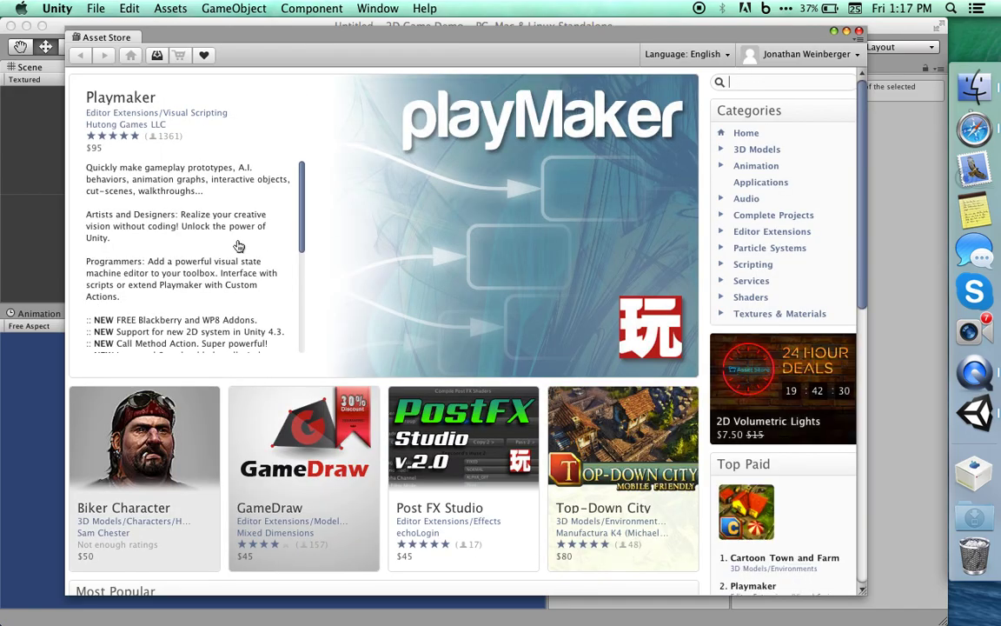
scroll(237, 252, "down", 10)
scroll(233, 266, "up", 3)
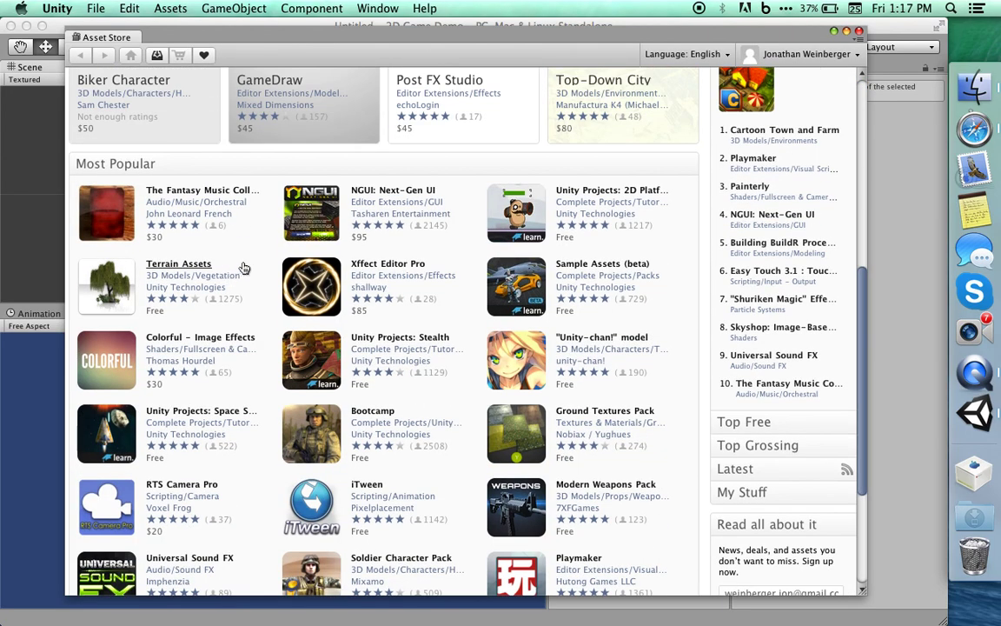
Open the Unity Technologies publisher page and browse its free assets.
left_click(385, 360)
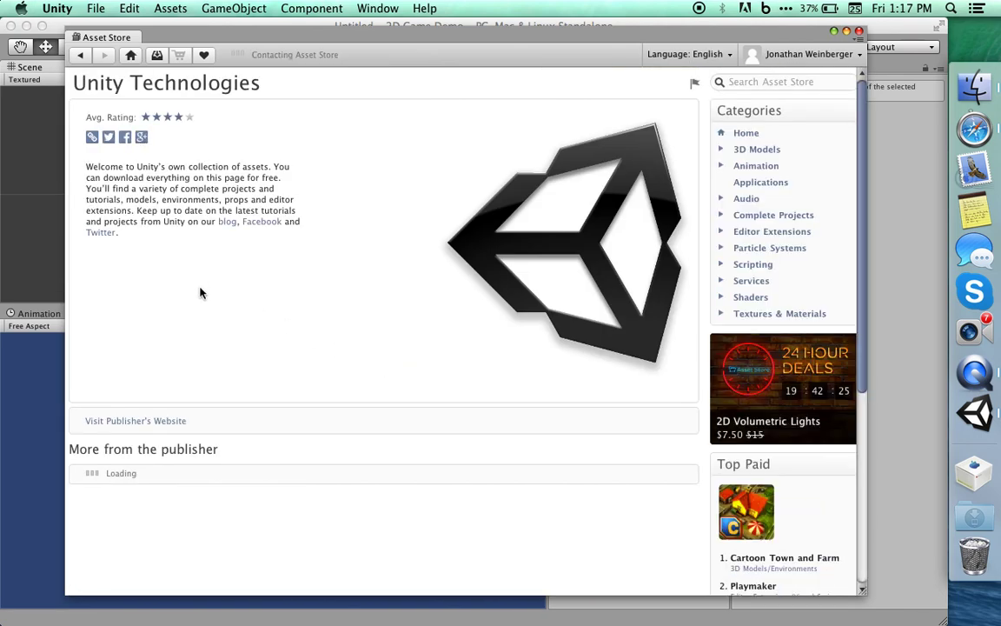
scroll(204, 349, "down", 10)
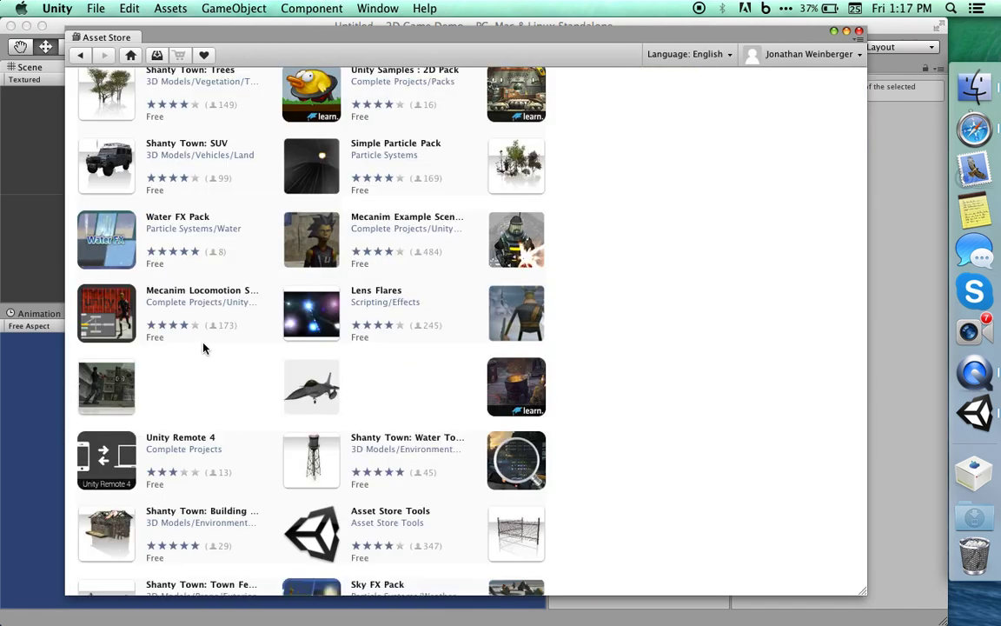
scroll(204, 348, "up", 5)
scroll(205, 347, "up", 3)
scroll(205, 347, "down", 2)
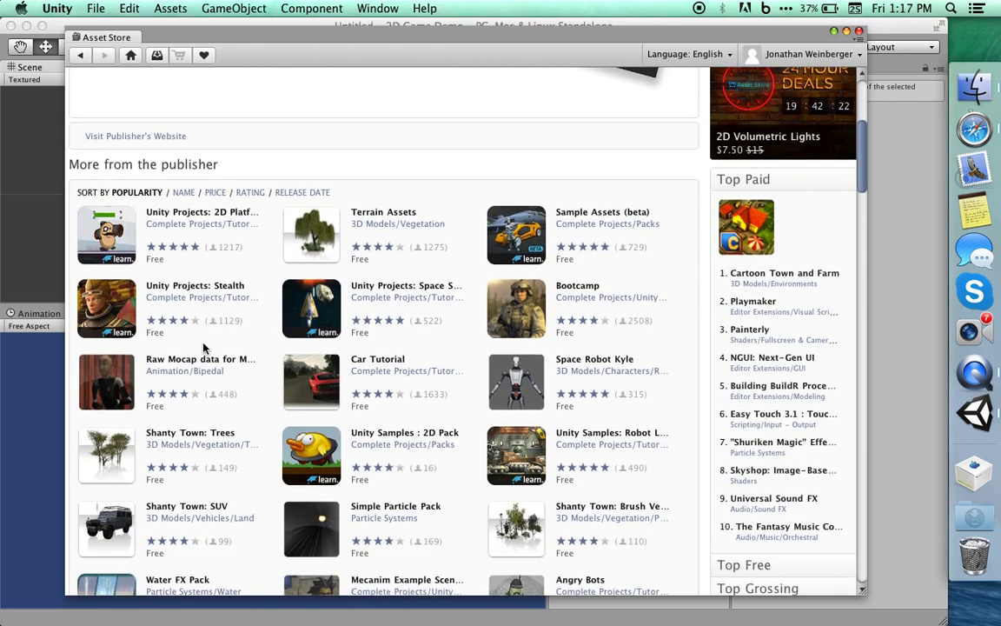
Import all files of the Unity Samples: 2D Pack from its Asset Store page.
left_click(409, 434)
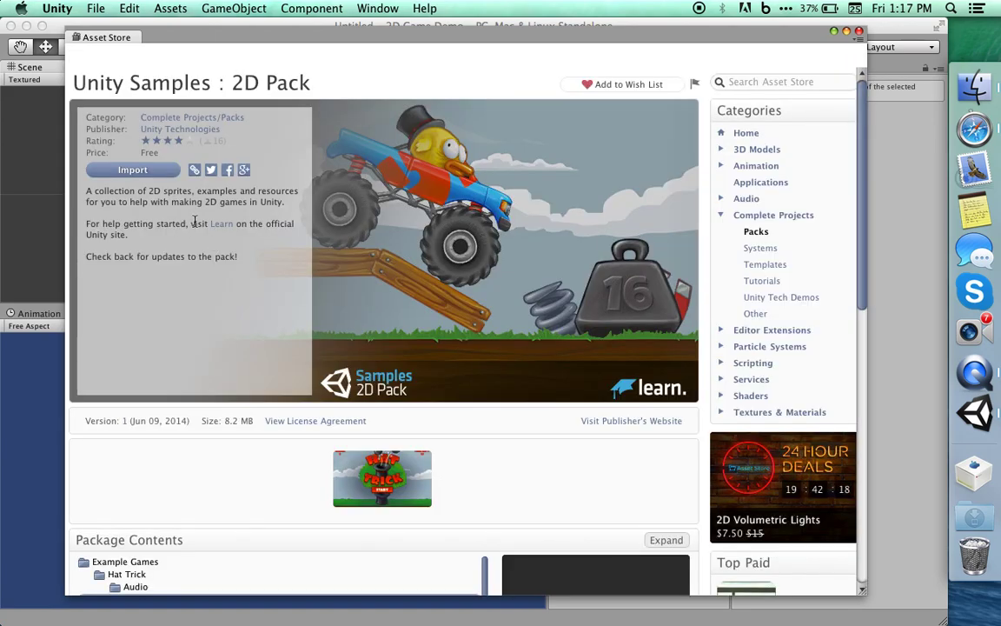
left_click(132, 170)
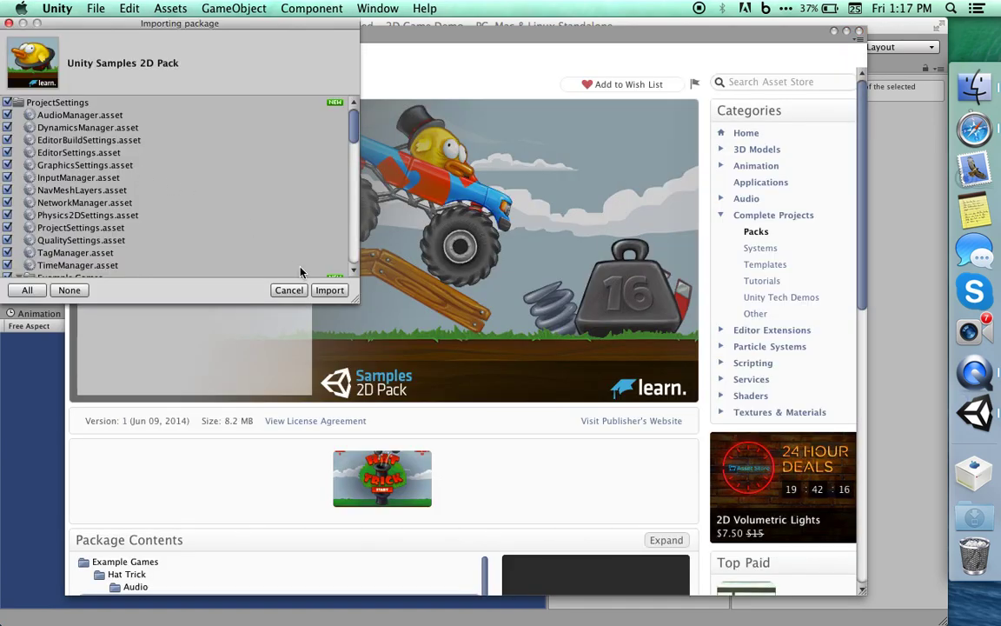
left_click(339, 295)
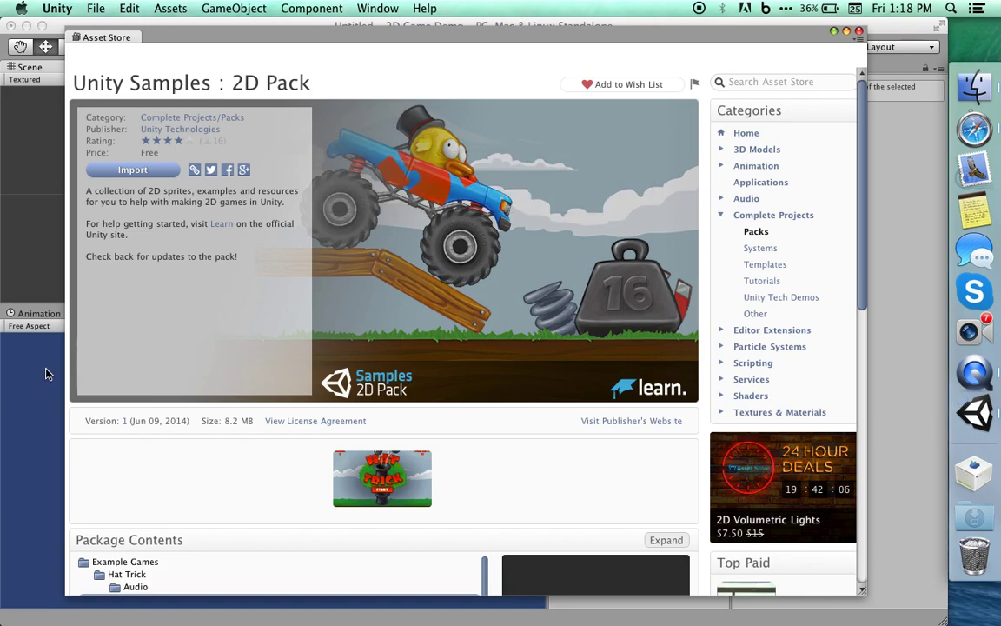
Delete the Example Games and Fonts folders from the project, keeping Sprites.
left_click(41, 380)
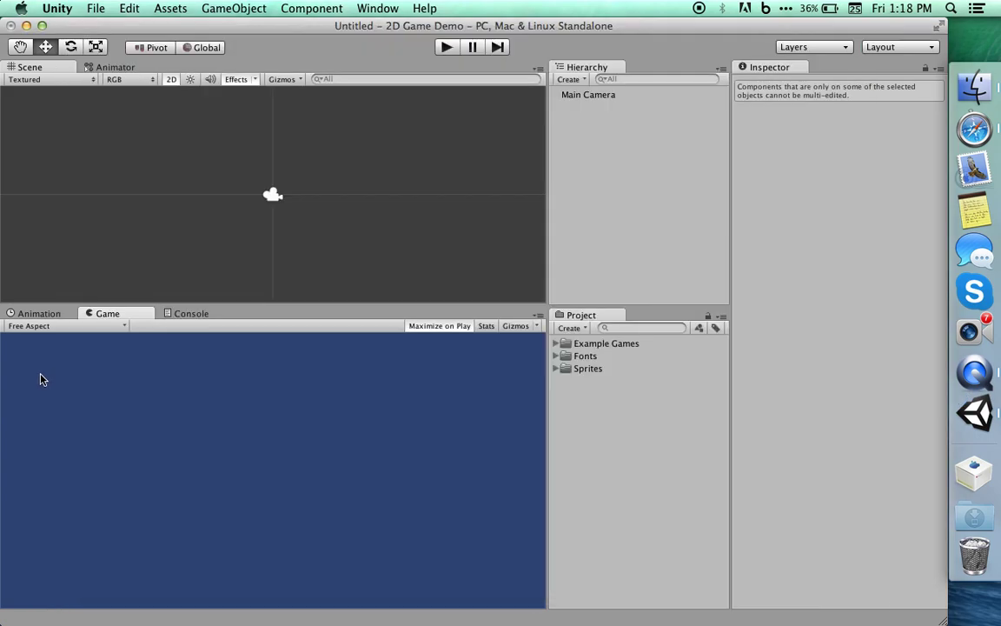
left_click(556, 357)
left_click(556, 344)
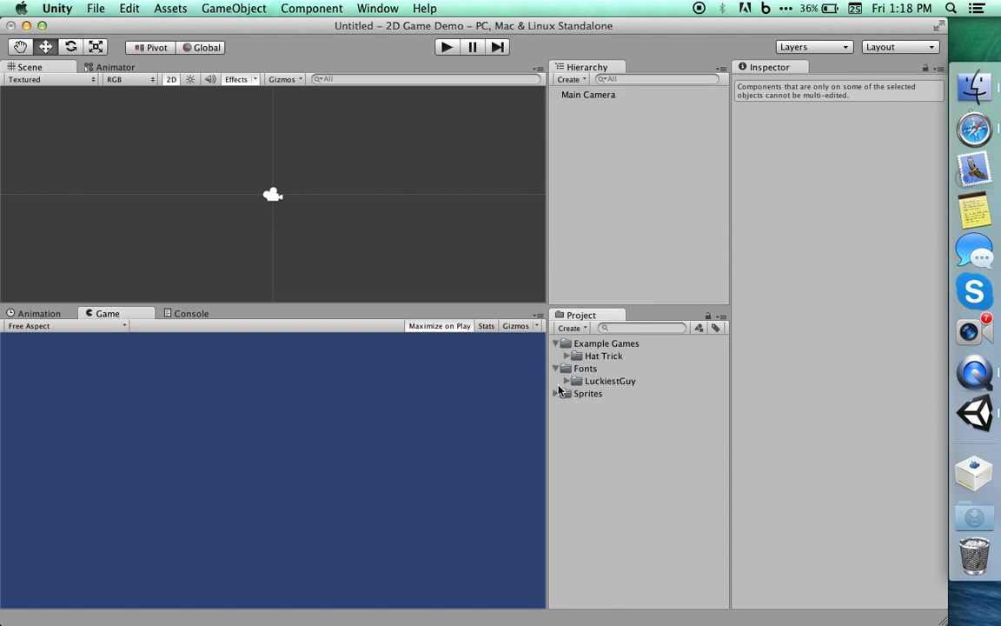
left_click(556, 393)
left_click(561, 368)
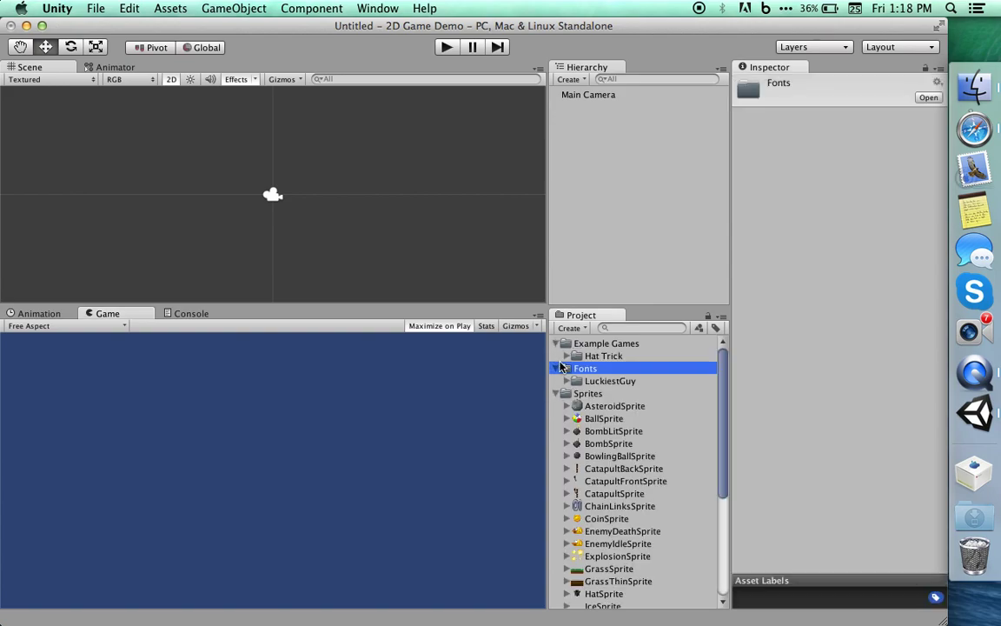
left_click(556, 343)
left_click(556, 356)
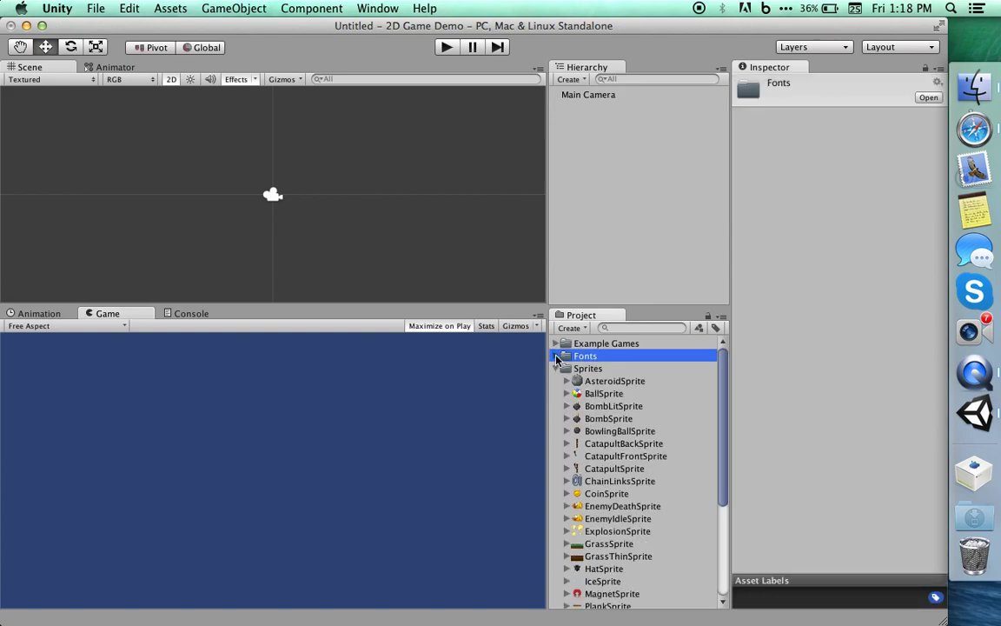
left_click(600, 343, "shift")
right_click(600, 343)
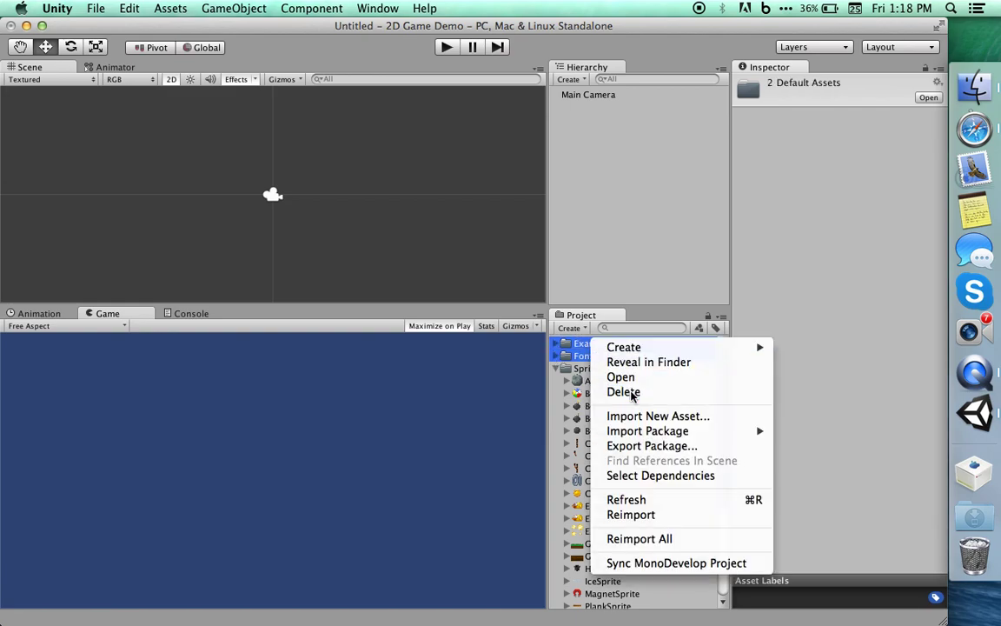
left_click(624, 391)
left_click(578, 245)
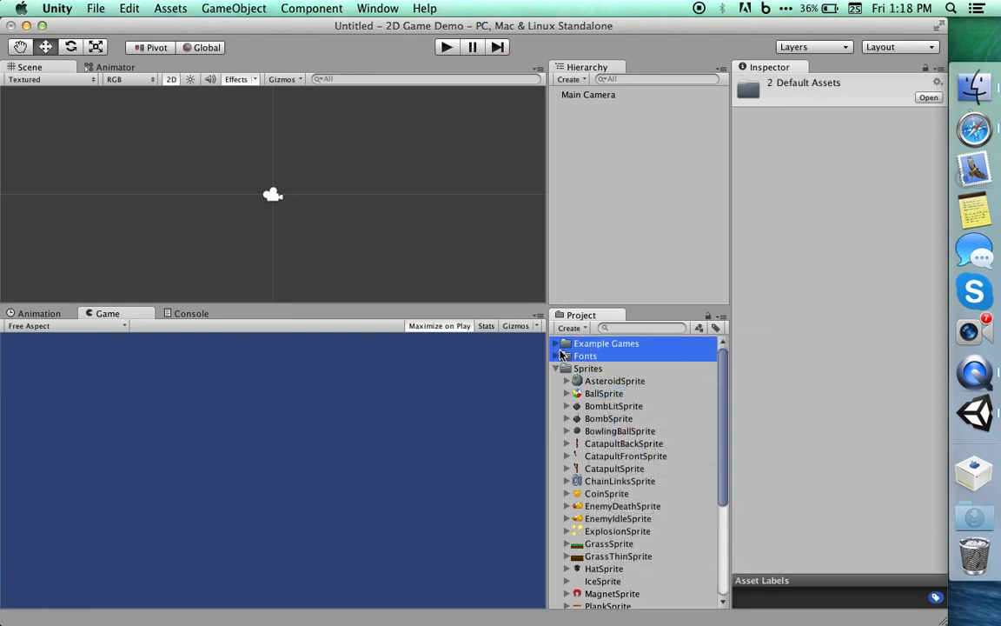
Preview BallSprite, AsteroidSprite, BowlingBallSprite and EnemyIdleSprite in the Sprites folder.
left_click(590, 372)
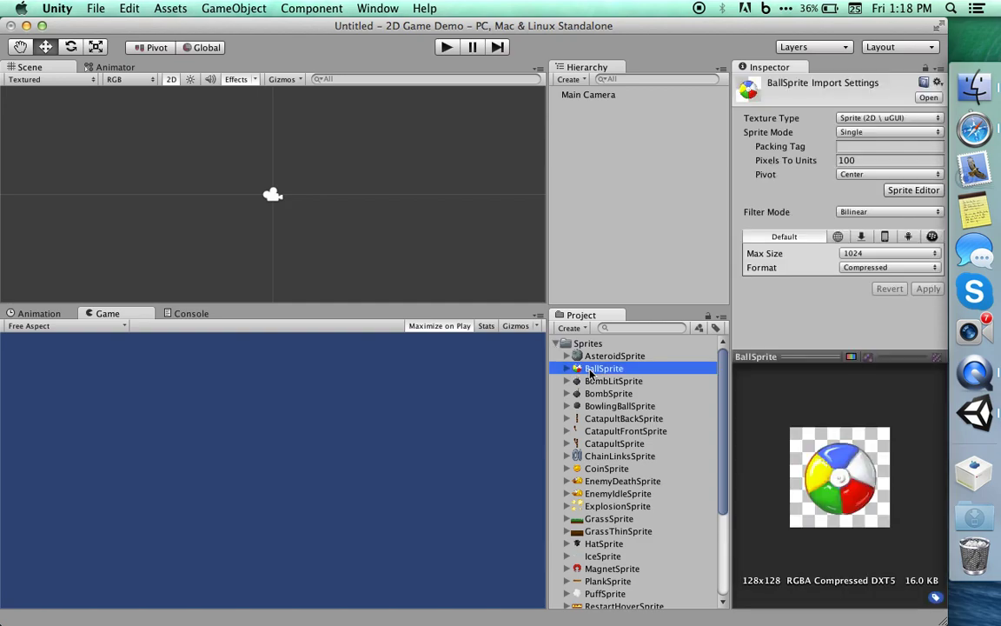
key("Up")
key("Down")
key("Down")
key("Down")
key("Down")
key("Down")
key("Down")
key("Down")
key("Down")
key("Down")
key("Down")
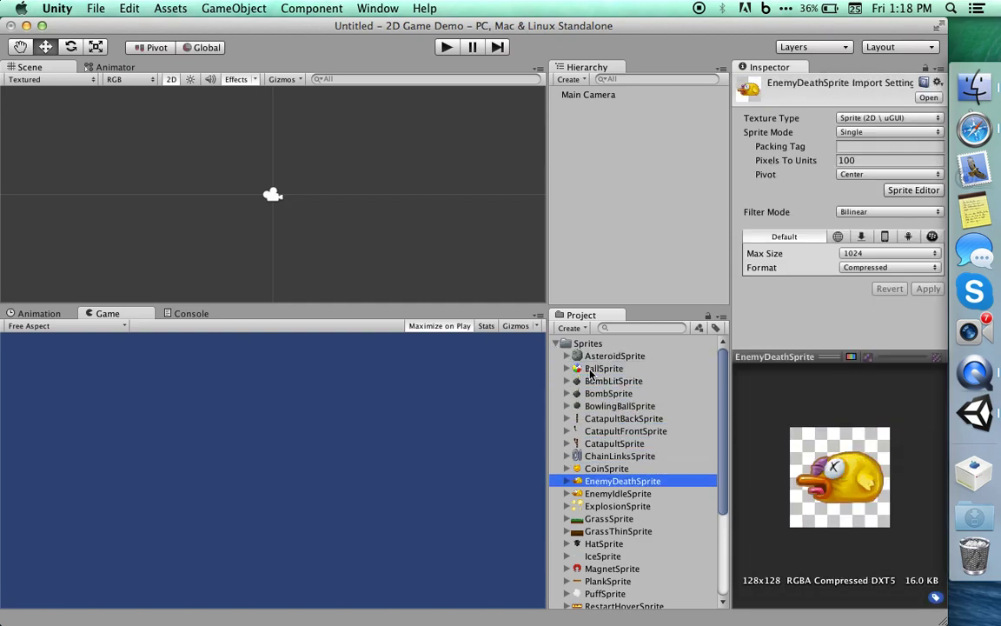
key("Down")
key("Down")
key("Down")
key("Down")
key("Down")
key("Up")
key("Up")
key("Up")
key("Up")
key("Up")
key("Down")
key("Down")
key("Down")
key("Down")
key("Down")
key("Down")
key("Down")
key("Down")
key("Down")
key("Down")
key("Up")
key("Up")
key("Up")
key("Up")
key("Up")
key("Up")
key("Up")
key("Up")
key("Up")
key("Up")
key("Up")
key("Up")
key("Up")
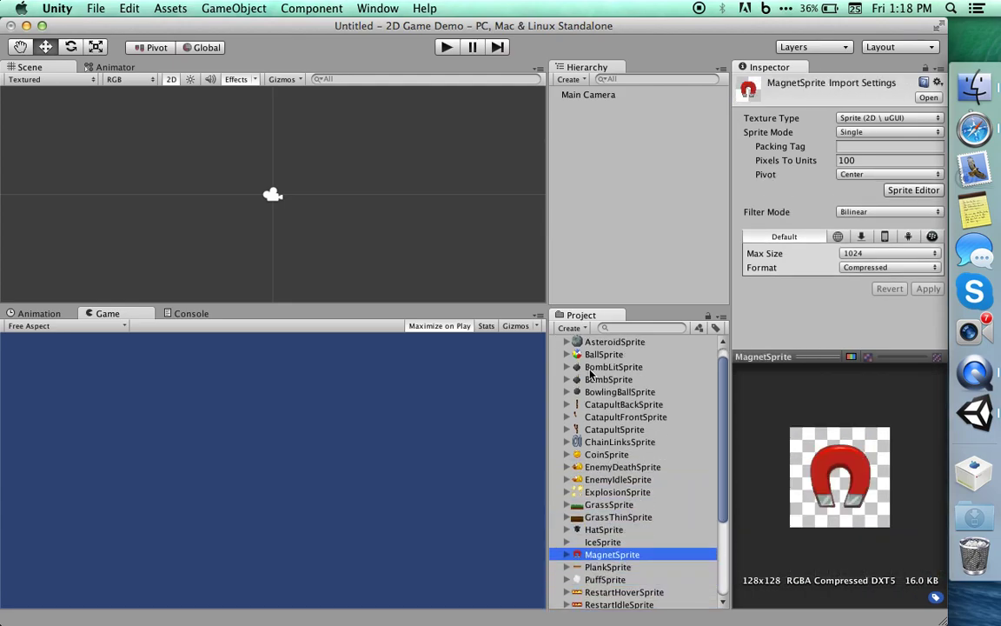
key("Up")
key("Up")
key("Up")
key("Up")
key("Up")
key("Up")
key("Up")
key("Up")
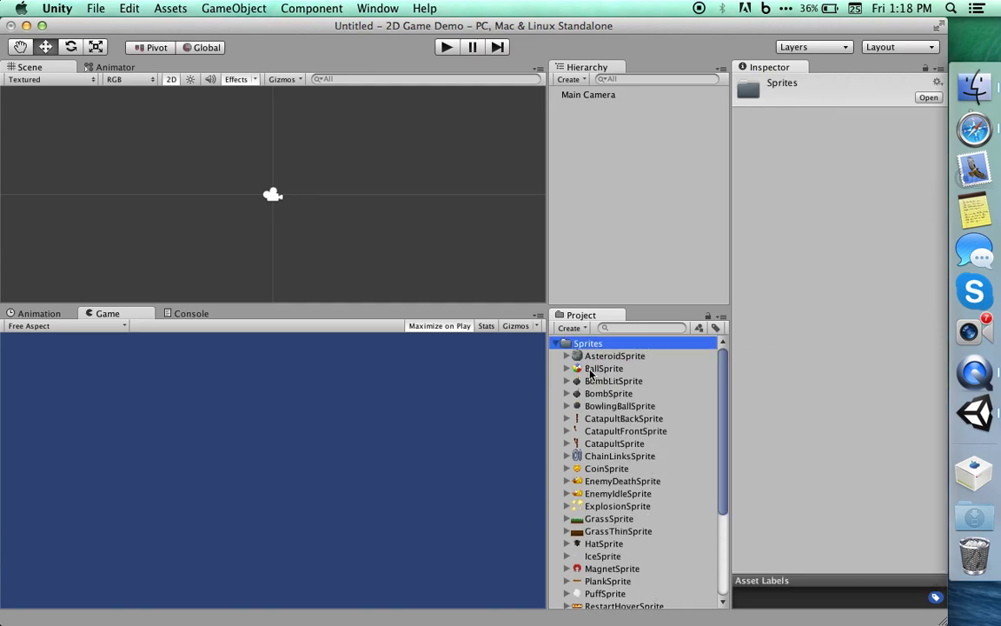
Step through ChainLinksSprite, RocketSprite and StartHoverSprite, ending on SkySprite.
key("Left")
key("Right")
key("Down")
key("Down")
key("Down")
key("Down")
key("Down")
key("Down")
key("Down")
key("Down")
key("Down")
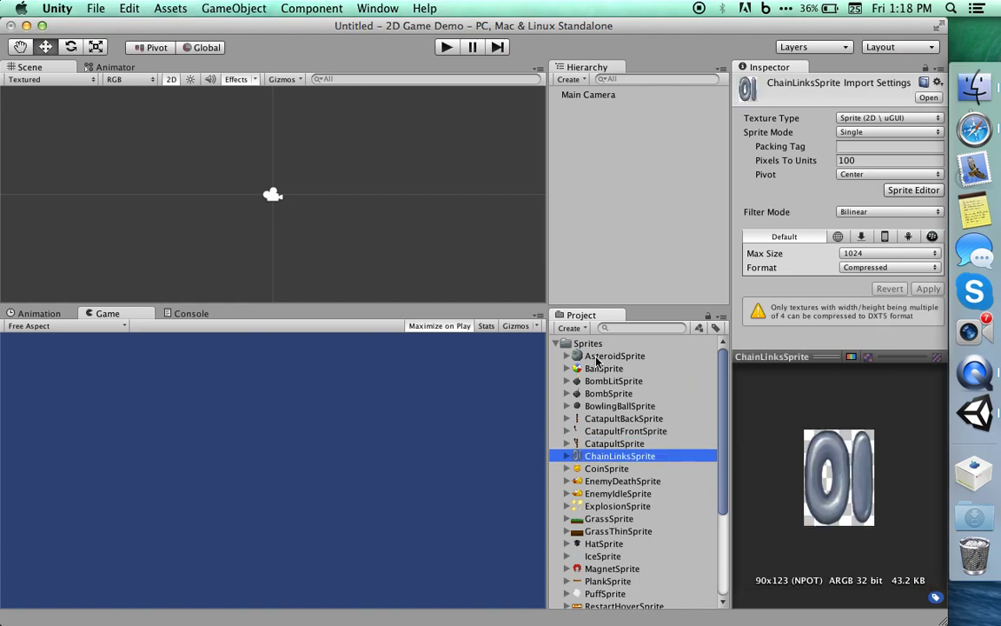
key("Down")
key("Down")
key("Down")
key("Down")
key("Down")
key("Down")
key("Down")
key("Down")
key("Down")
key("Down")
key("Down")
key("Down")
key("Down")
key("Down")
key("Down")
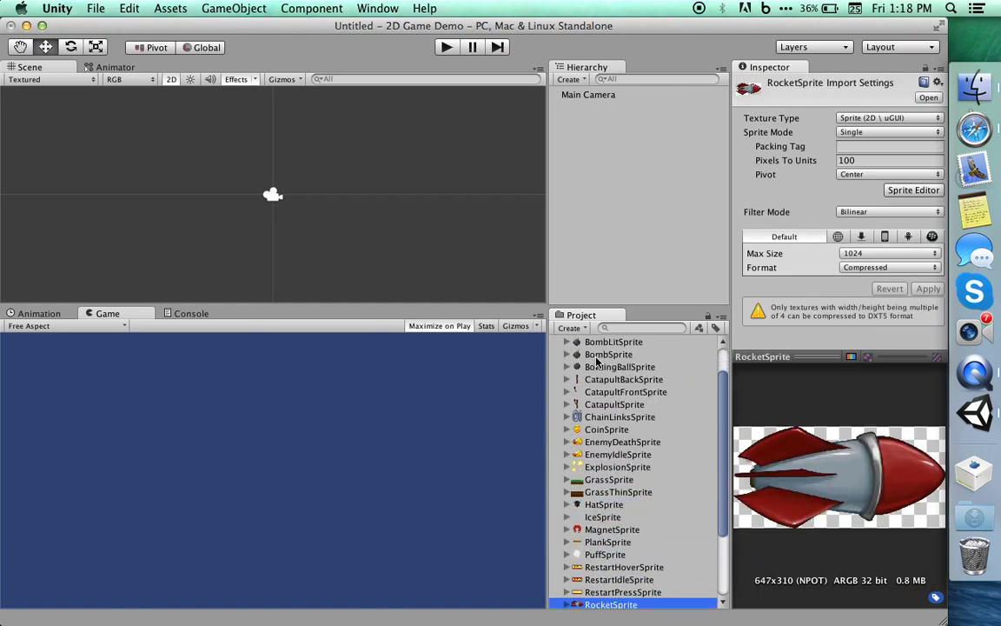
key("Down")
key("Down")
key("Down")
key("Up")
key("Up")
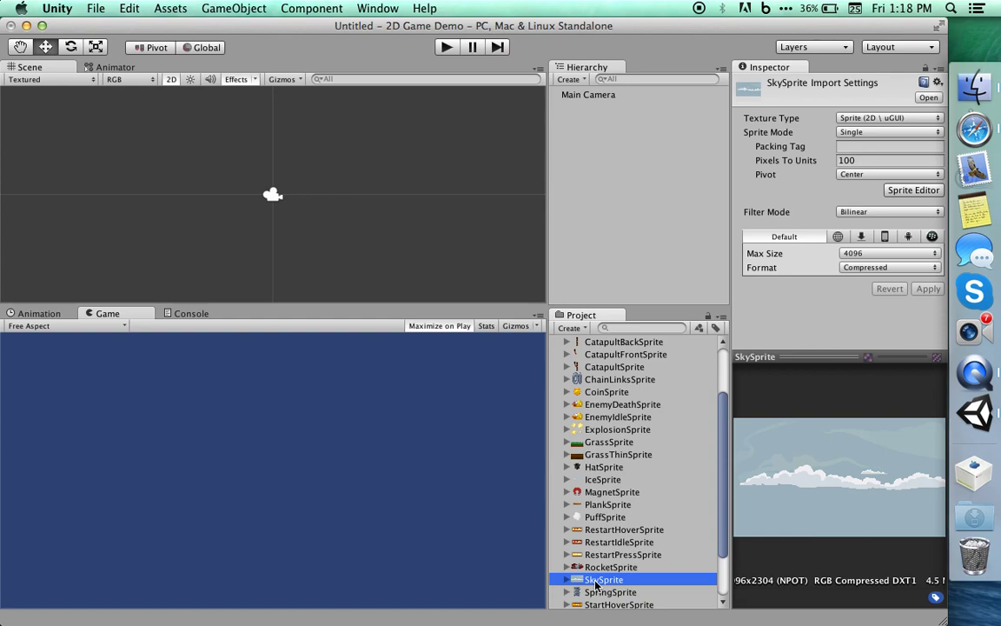
Add SkySprite to the scene and rename its object 'Background'.
left_click_drag(596, 584, 600, 188)
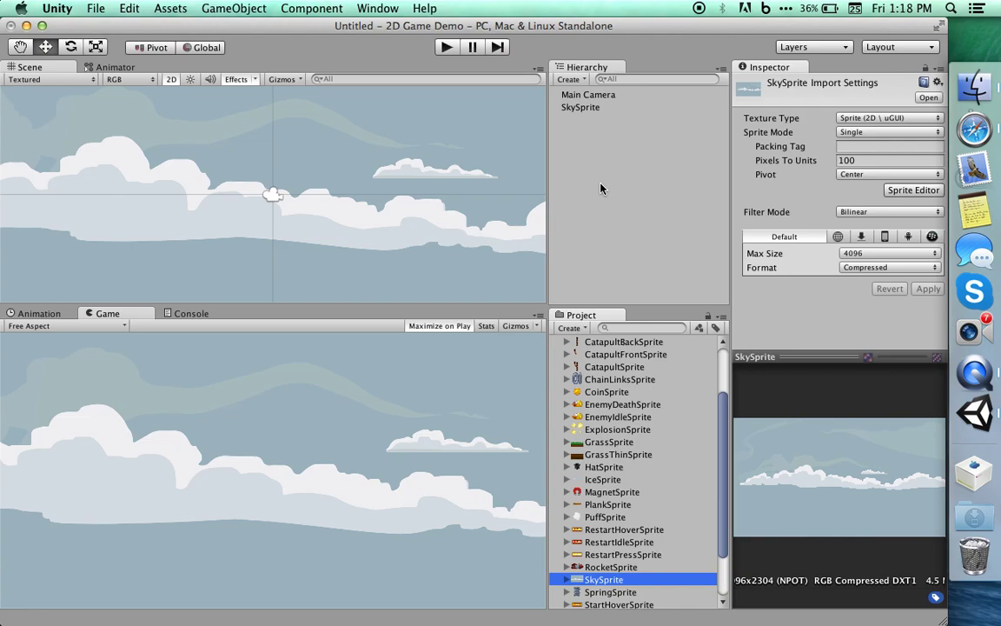
left_click(580, 108)
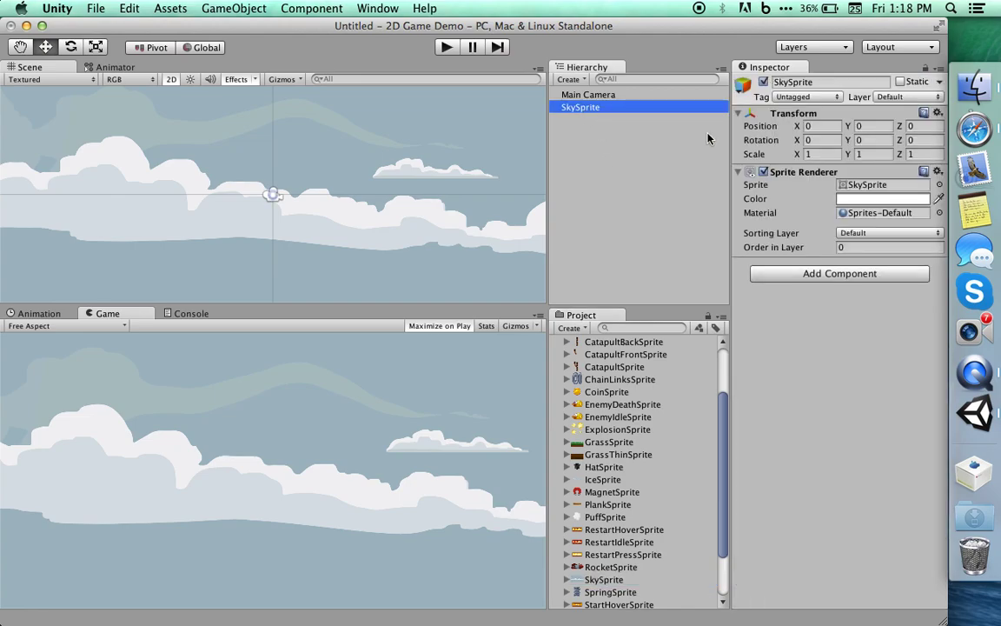
left_click(615, 108)
type("Background")
key("Return")
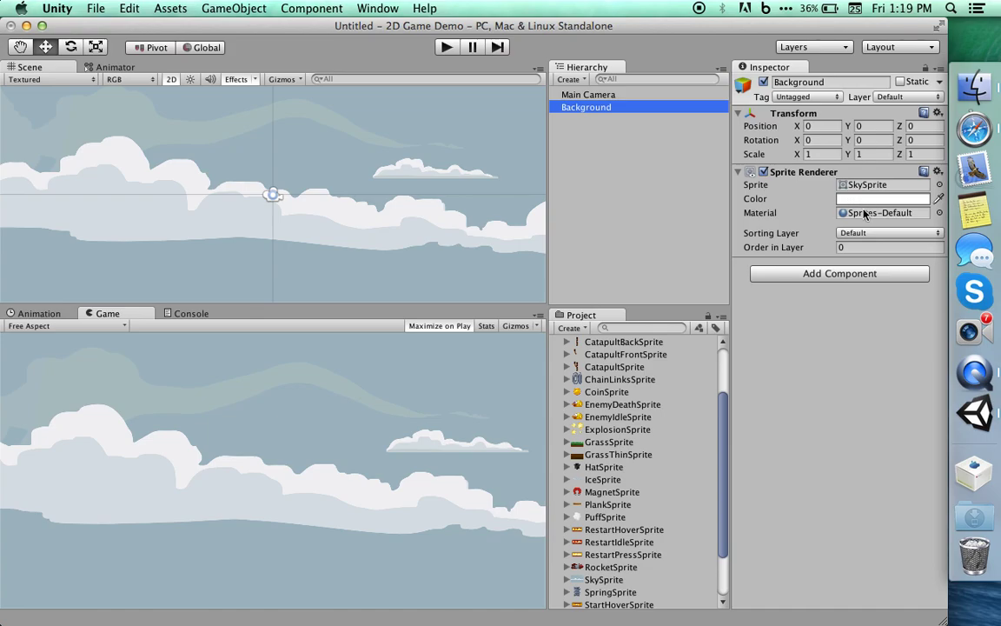
Check Background's sorting layer choices and open the sorting layer settings.
left_click(855, 234)
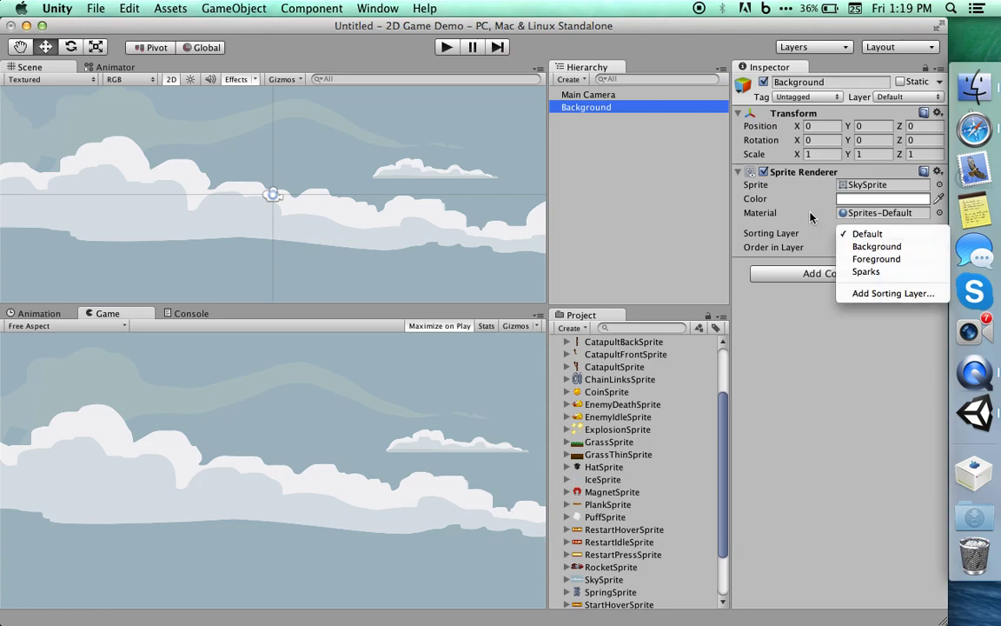
left_click(819, 219)
left_click(851, 233)
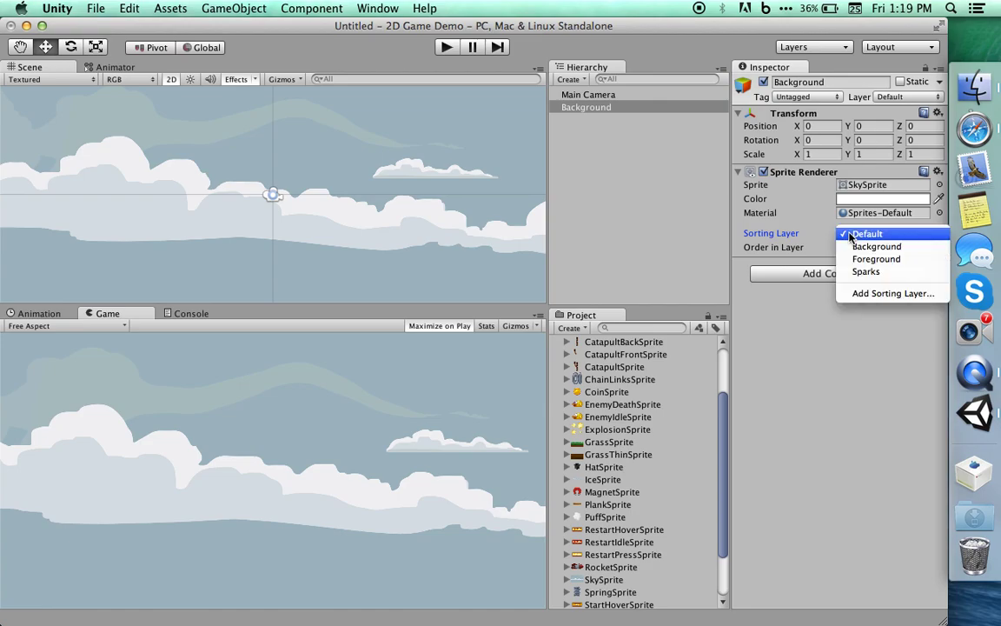
left_click(882, 293)
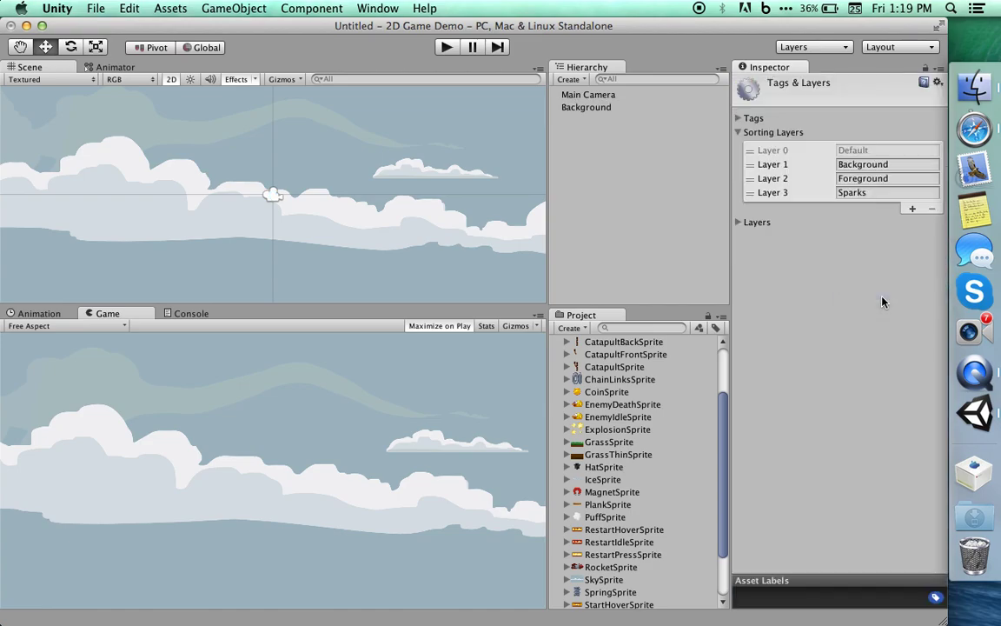
Delete the Sparks, Foreground and Background sorting layer names.
left_click(863, 193)
key("BackSpace")
left_click(862, 178)
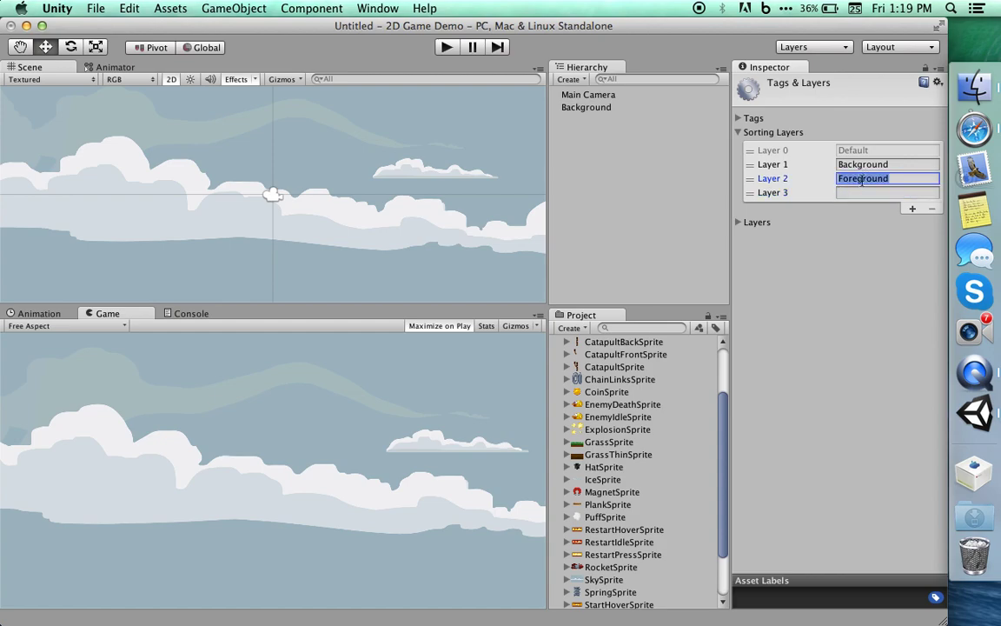
key("BackSpace")
left_click(772, 163)
key("BackSpace")
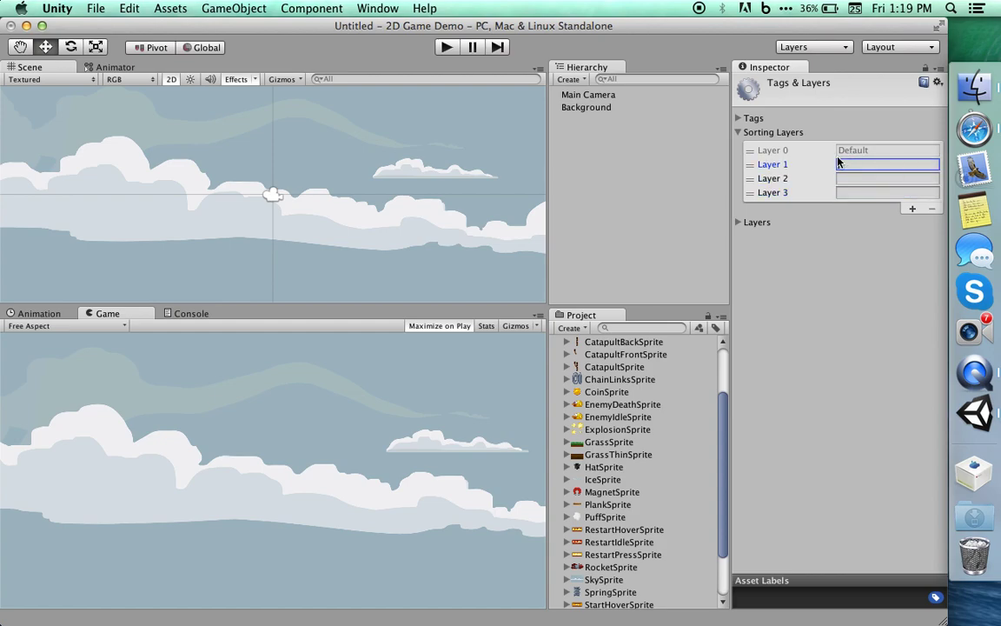
left_click(739, 133)
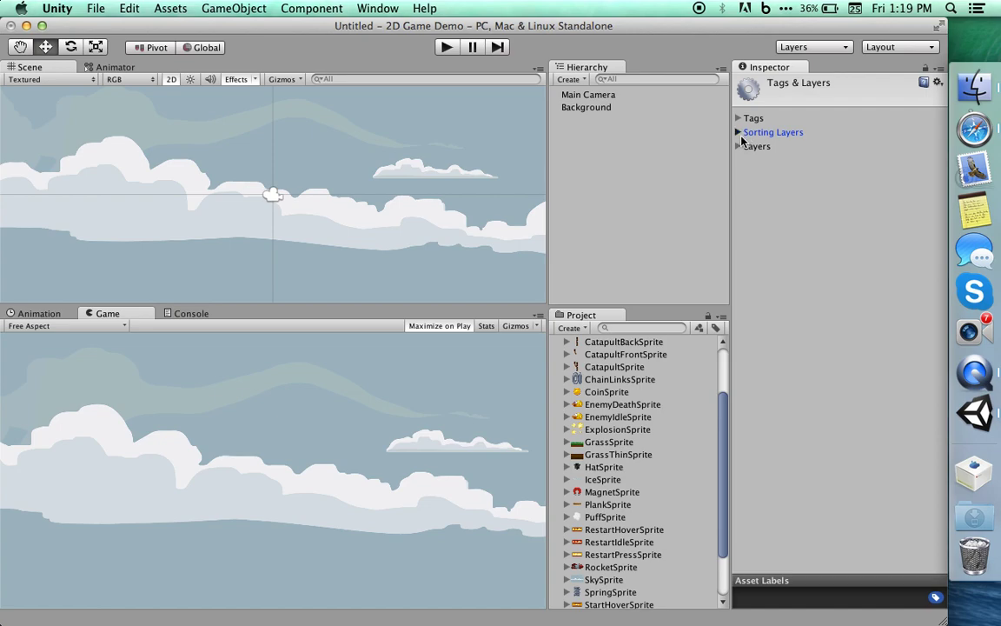
left_click(738, 133)
left_click(739, 133)
Reselect Background and confirm only the Default sorting layer remains.
left_click(594, 106)
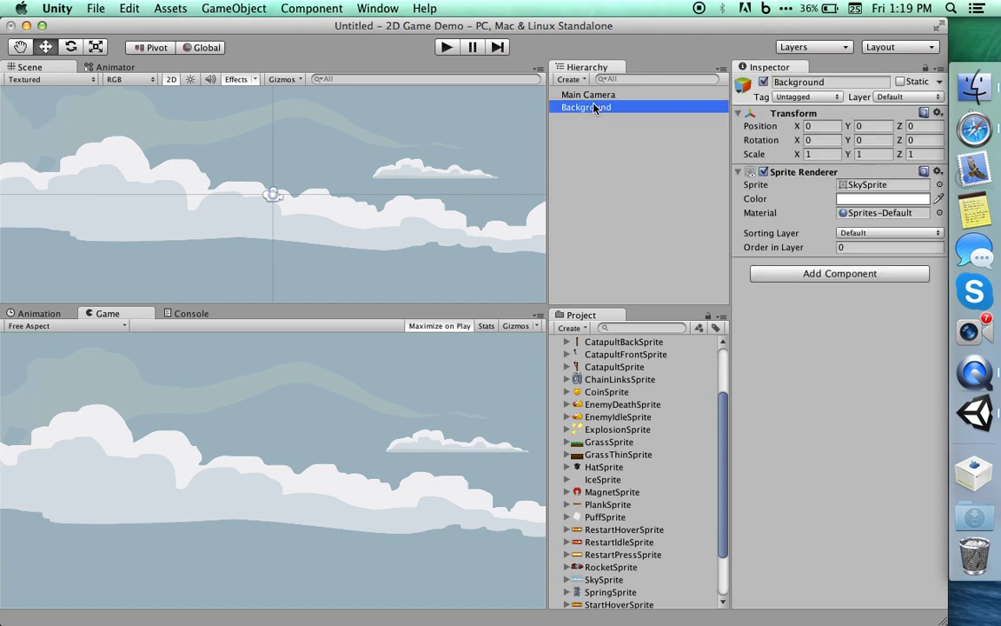
left_click(887, 232)
left_click(805, 230)
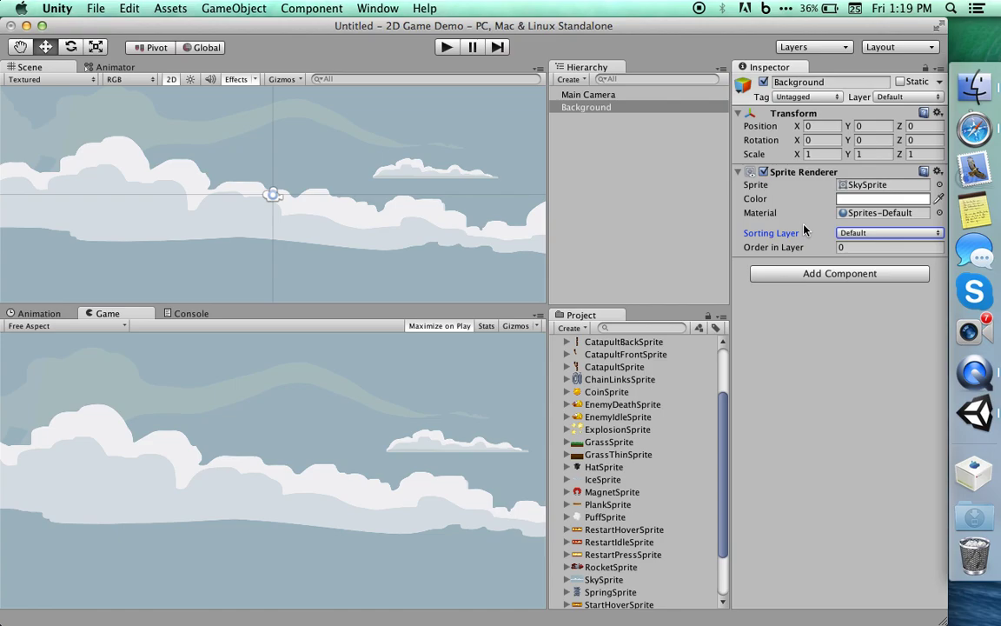
left_click(720, 407)
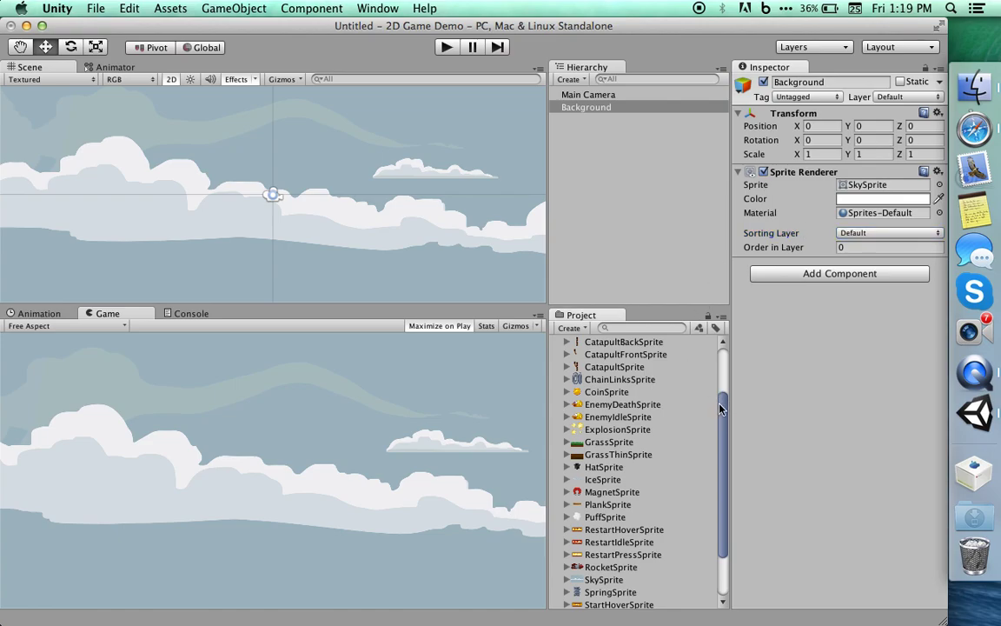
scroll(719, 408, "down", 2)
scroll(719, 409, "up", 5)
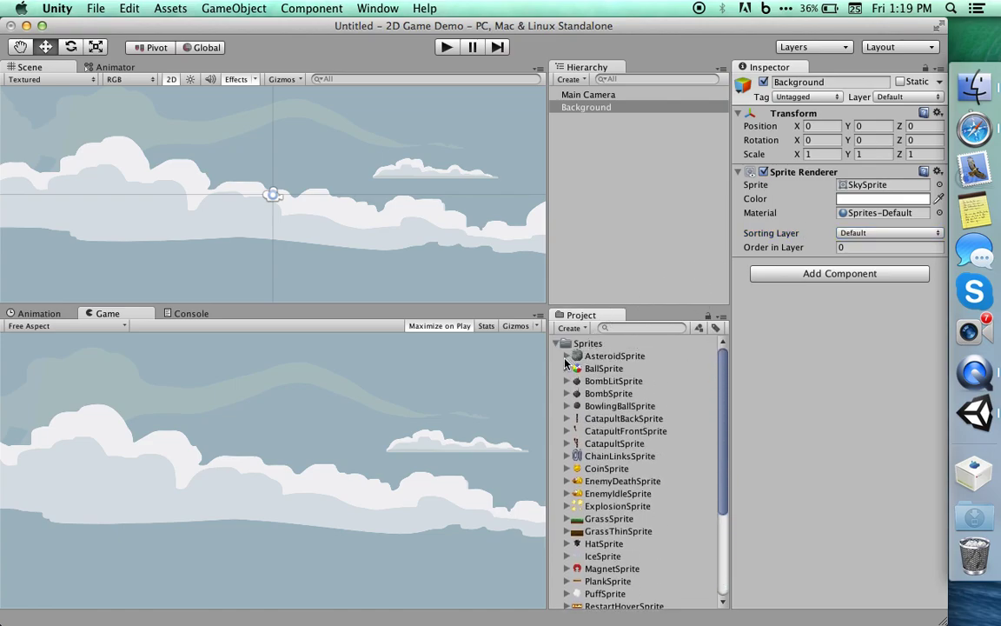
Inspect AsteroidSprite's import settings, leaving its texture type as Sprite.
left_click(567, 356)
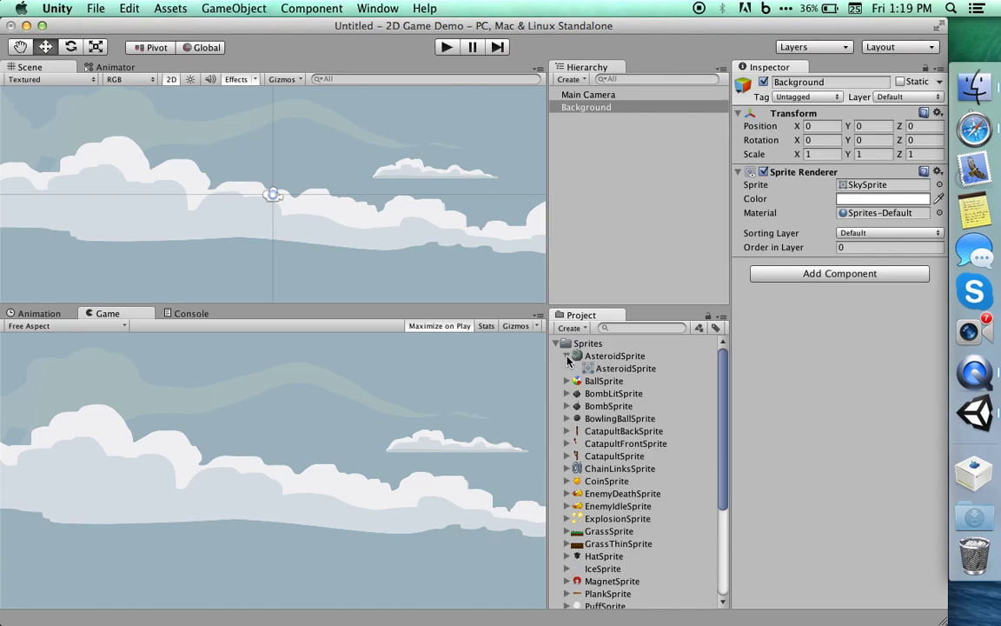
left_click(566, 356)
left_click(601, 357)
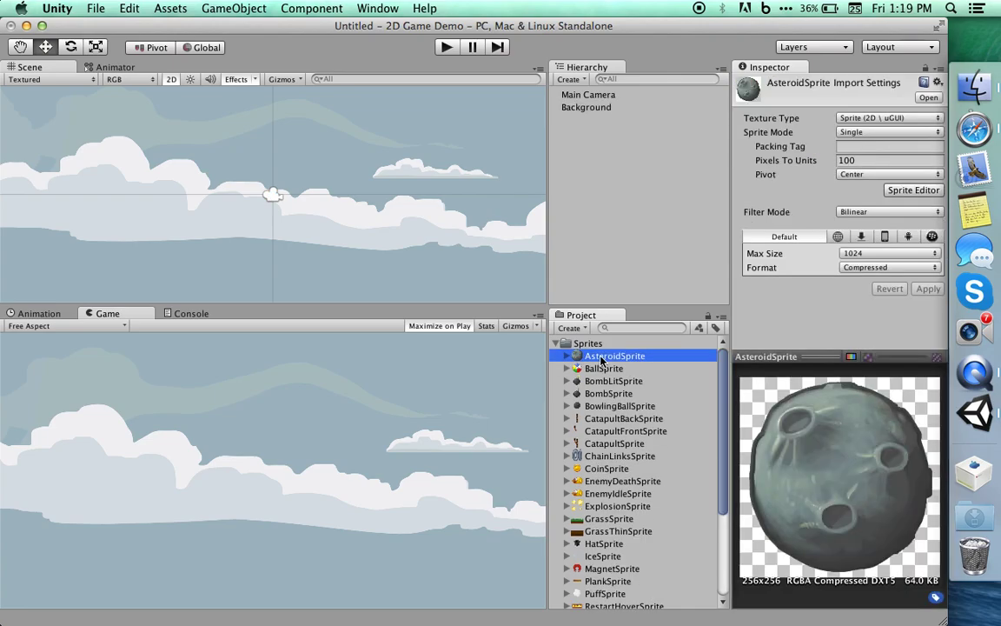
left_click(859, 119)
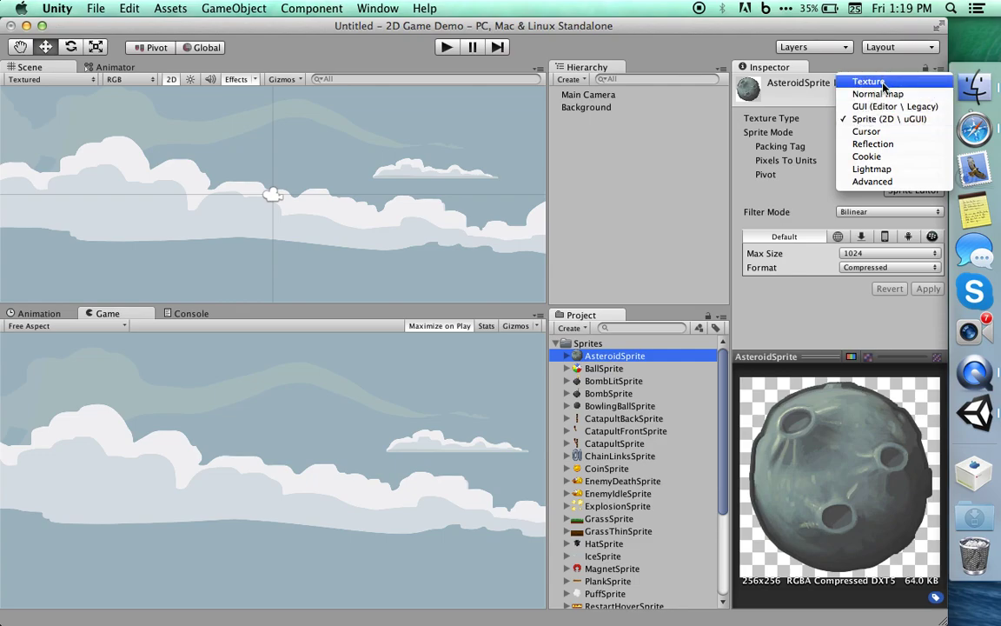
left_click(889, 119)
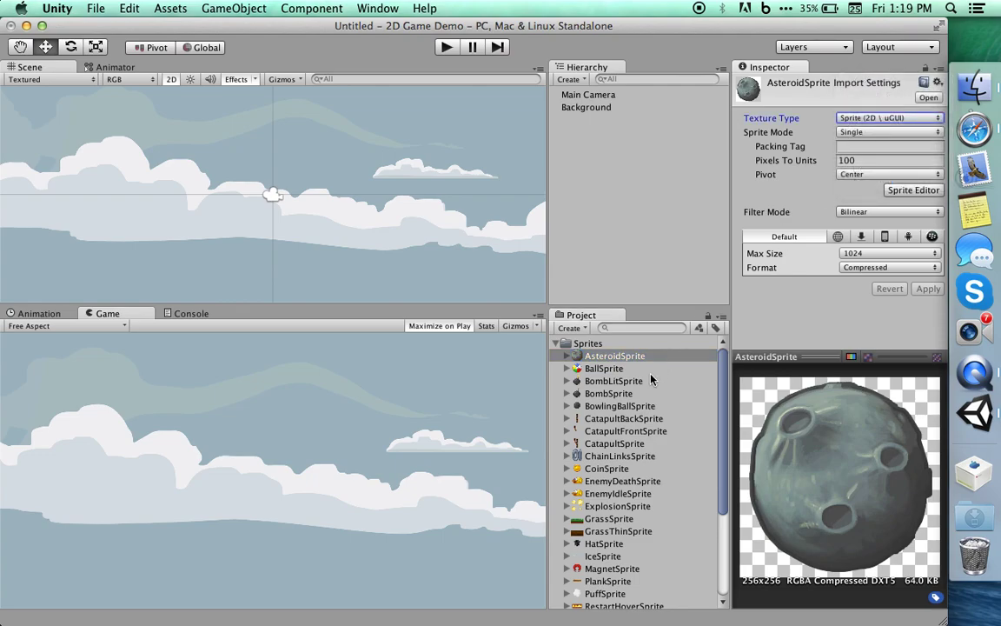
Browse BallSprite and the ExplosionSprite frames Explosion_0 through Explosion_3.
left_click(598, 369)
key("Down")
key("Down")
key("Down")
key("Down")
key("Down")
key("Down")
key("Down")
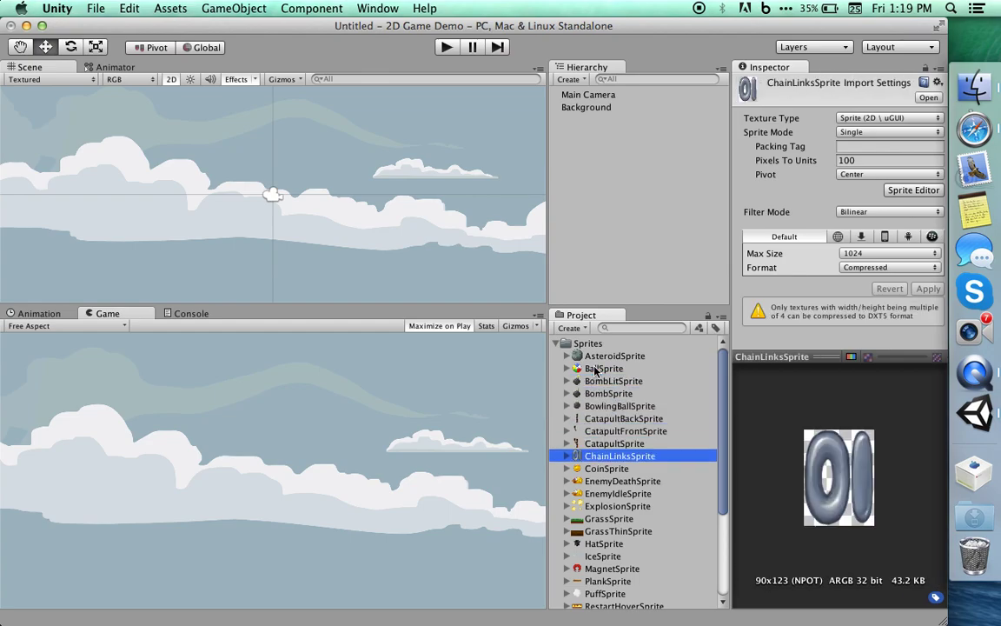
key("Down")
key("Down")
key("Down")
key("Down")
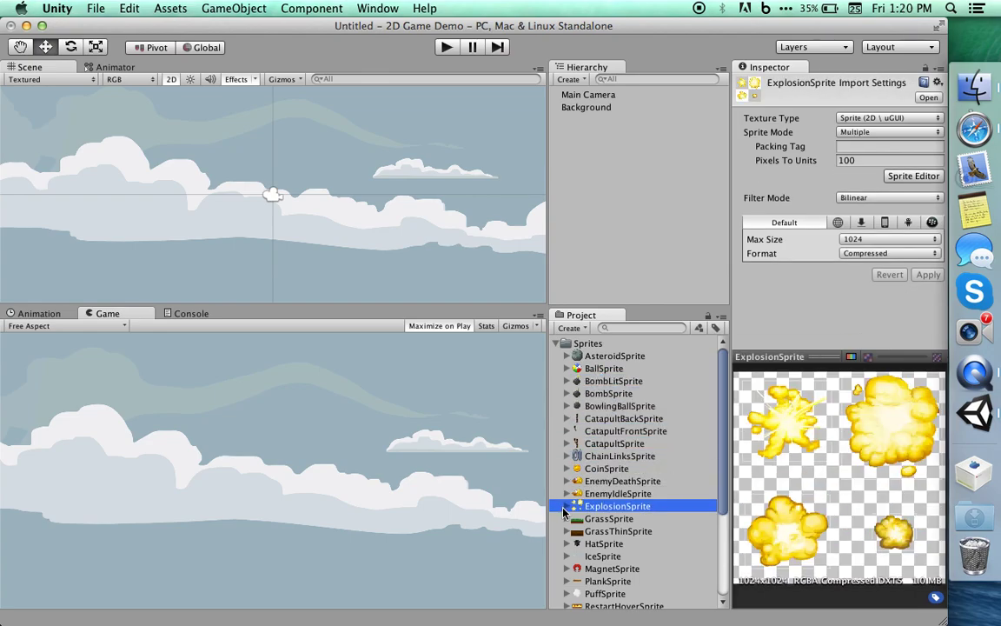
left_click(566, 505)
left_click(608, 520)
key("Down")
key("Down")
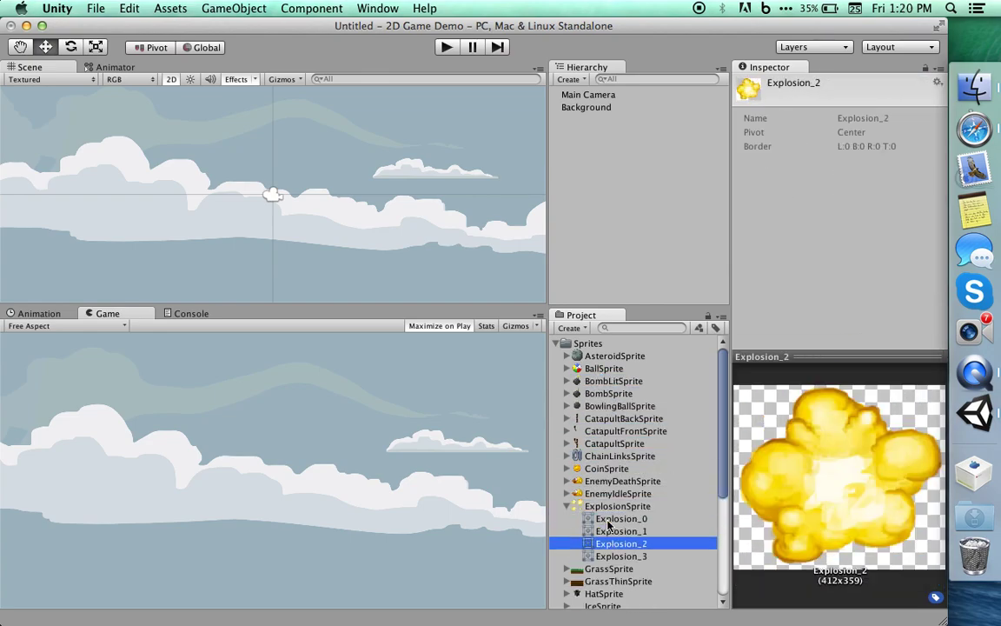
key("Down")
key("Up")
key("Up")
key("Up")
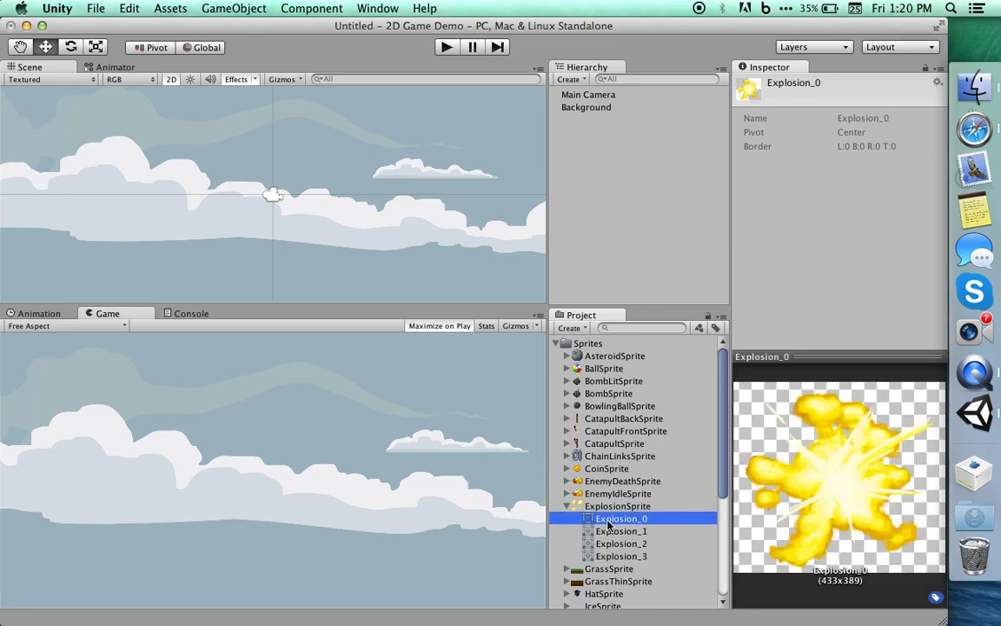
left_click(567, 505)
Preview SkySprite, RestartHoverSprite, SpringSprite and the truck sprites, ending on GrassSprite.
scroll(613, 469, "down", 5)
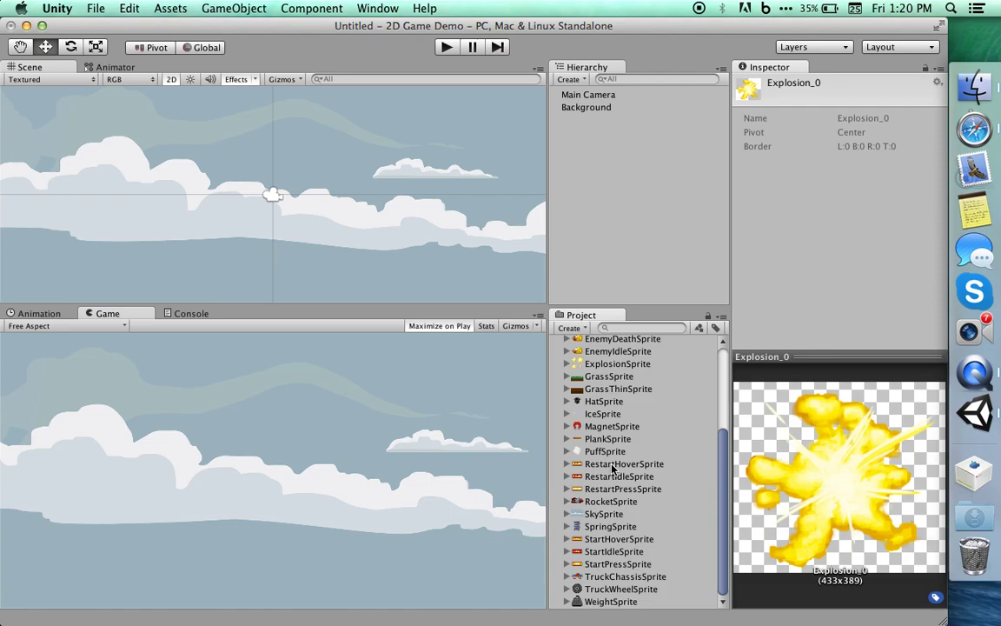
left_click(591, 513)
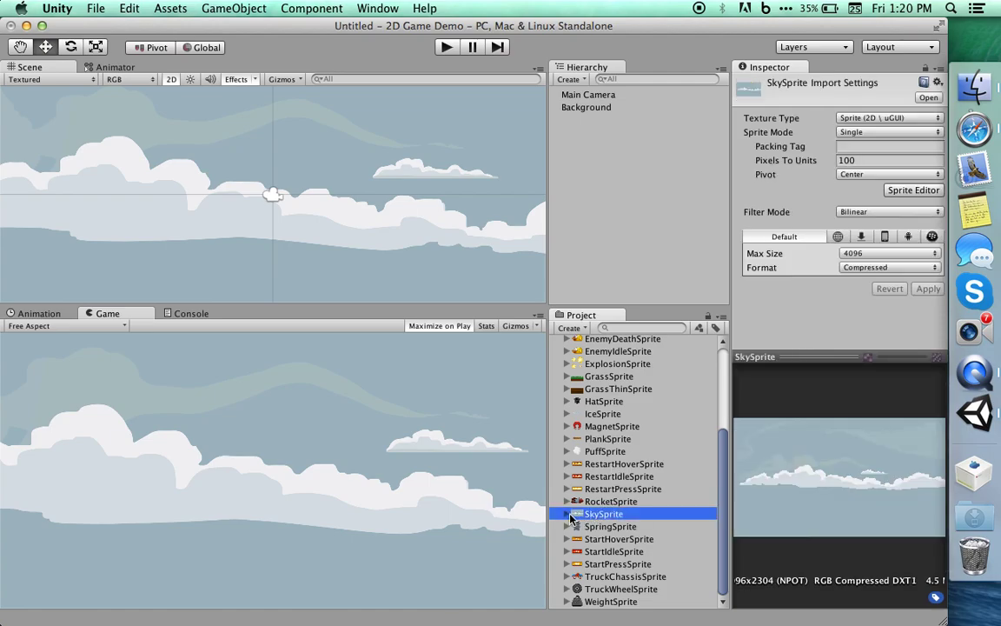
left_click(597, 108)
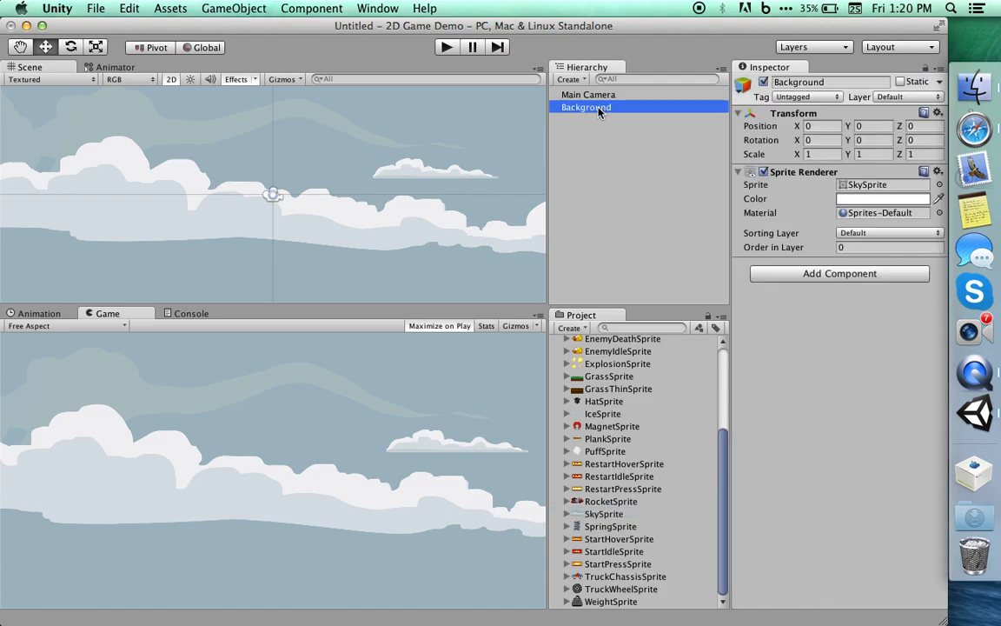
left_click(614, 464)
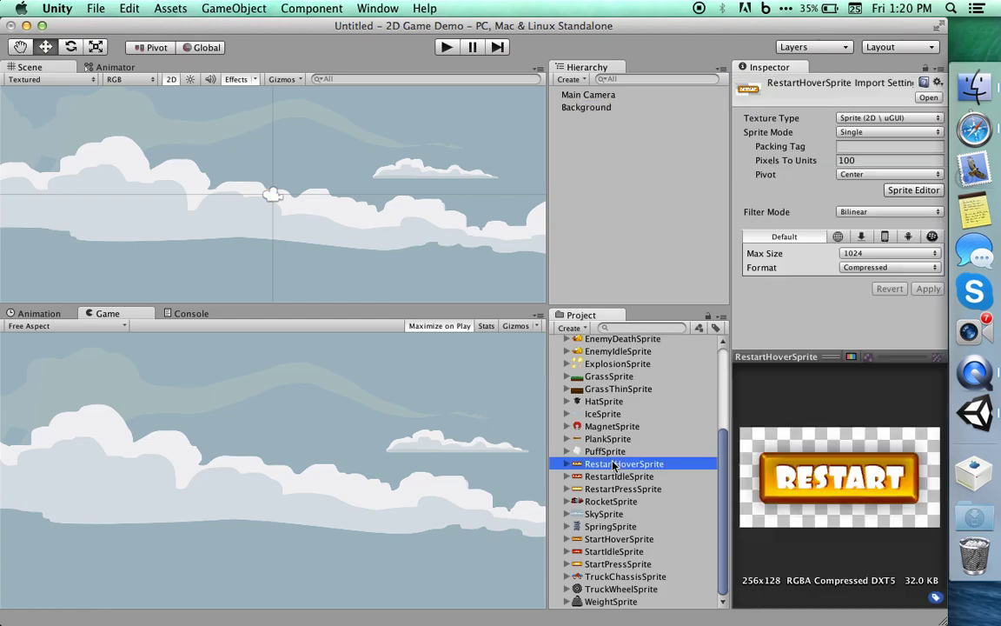
left_click(695, 525)
key("Down")
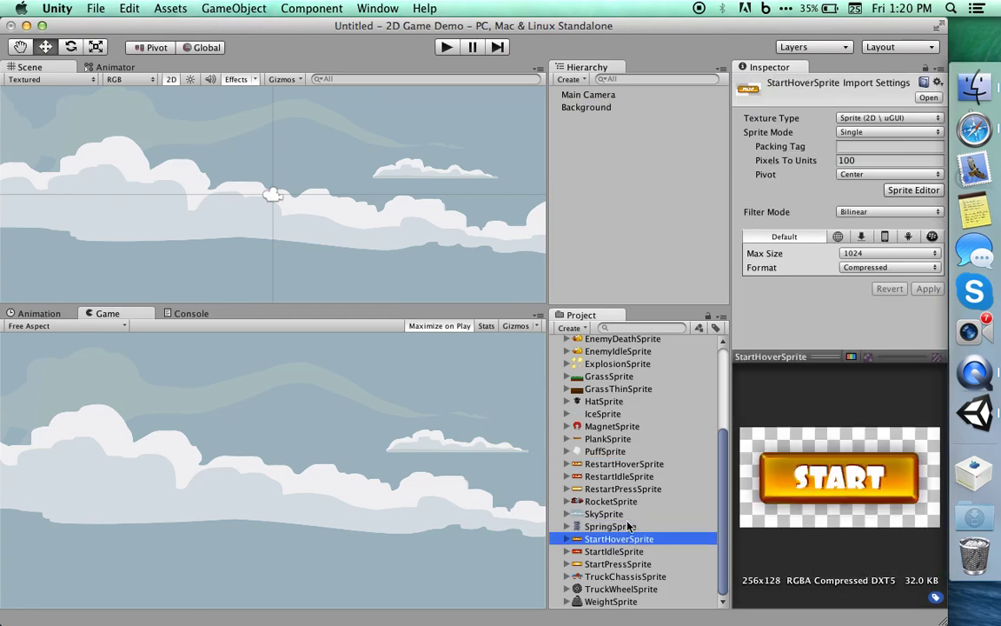
key("Down")
key("Down")
key("Down")
key("Down")
key("Down")
key("Up")
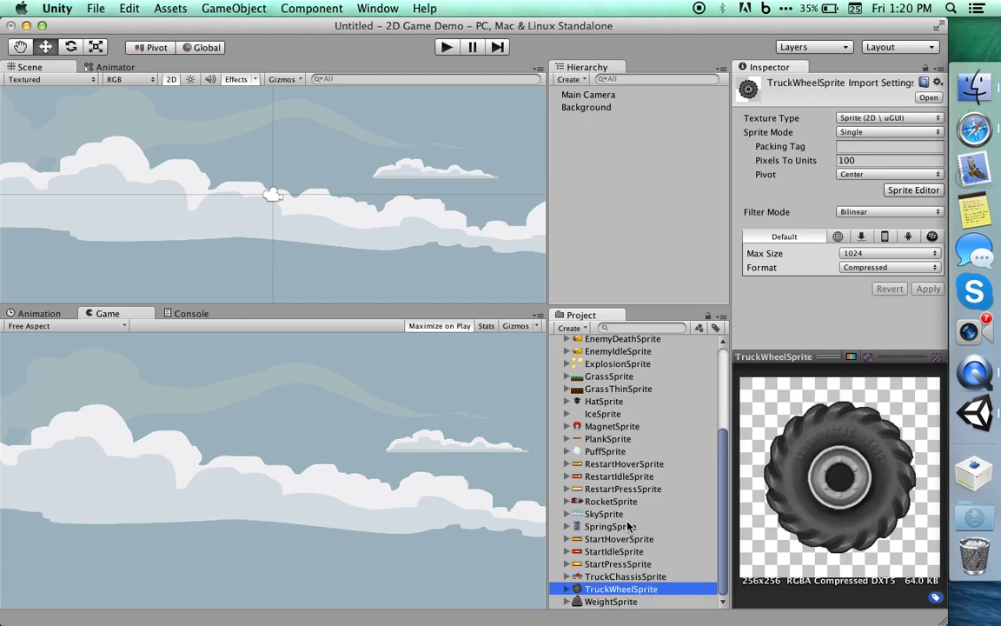
left_click(610, 377)
key("Down")
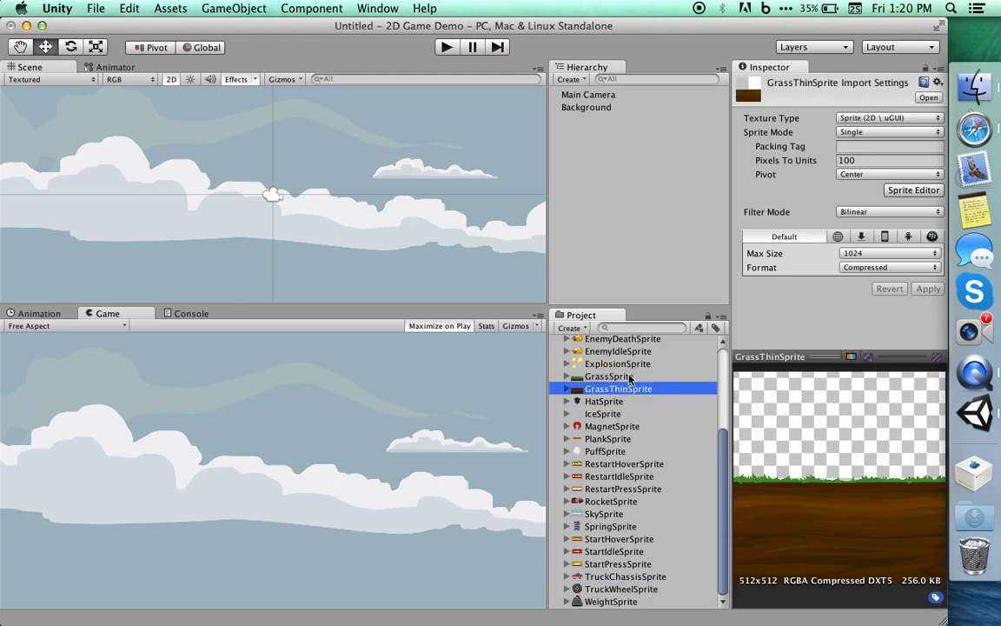
key("Up")
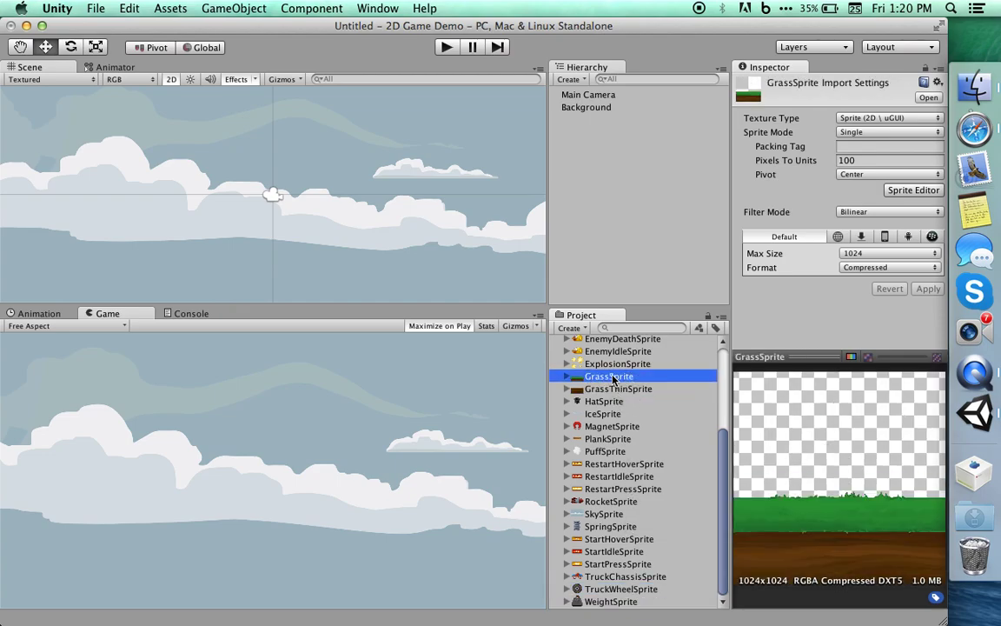
Add GrassSprite to the scene and move it to the lower left.
left_click_drag(613, 378, 595, 196)
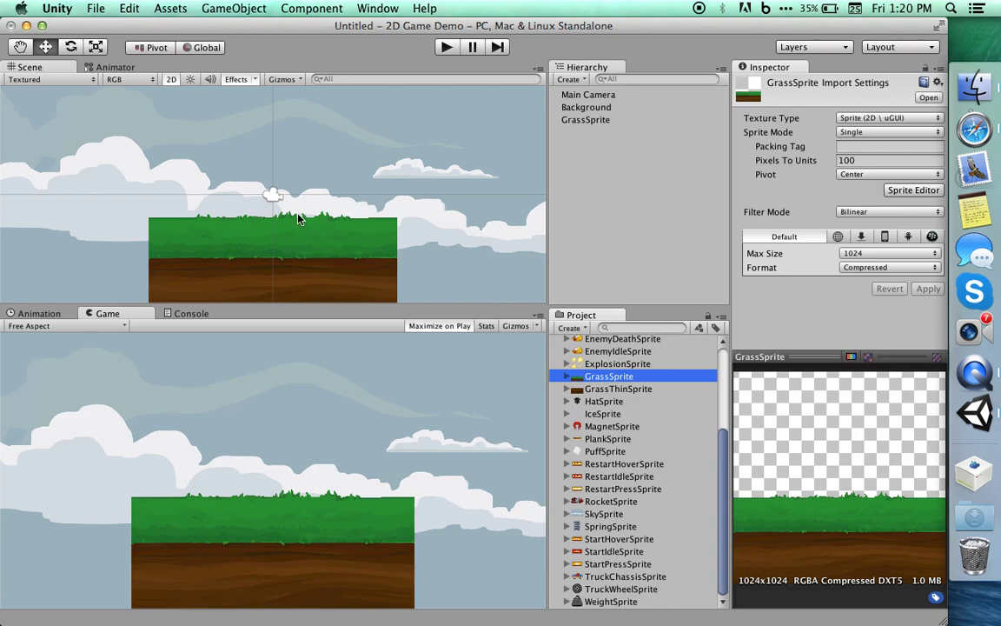
left_click(599, 120)
left_click_drag(324, 239, 207, 294)
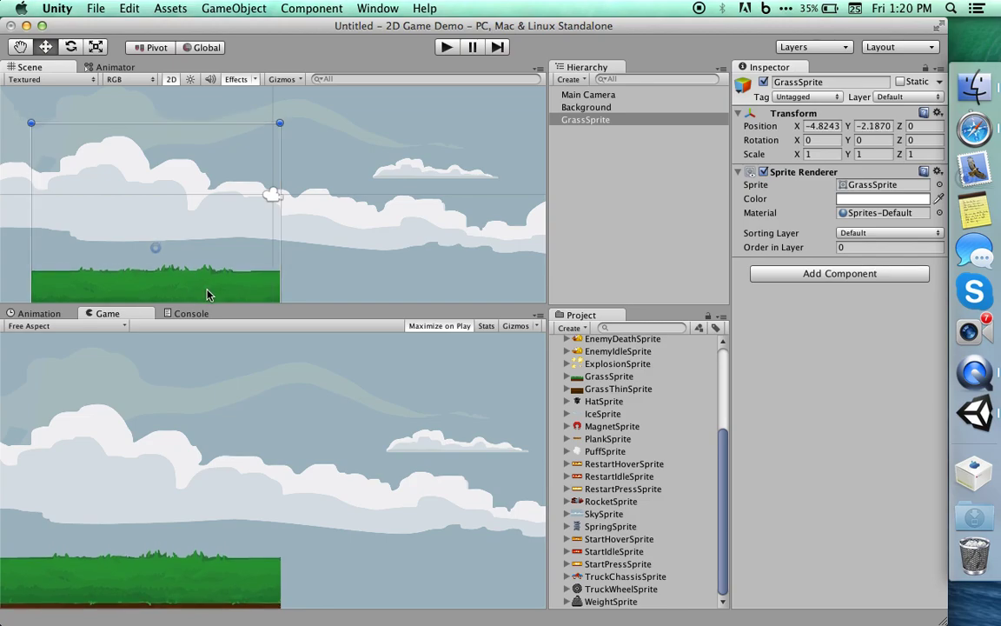
Duplicate the grass strip and place the copy to its right at X 5.17565, Y -2.1870.
left_click(580, 120)
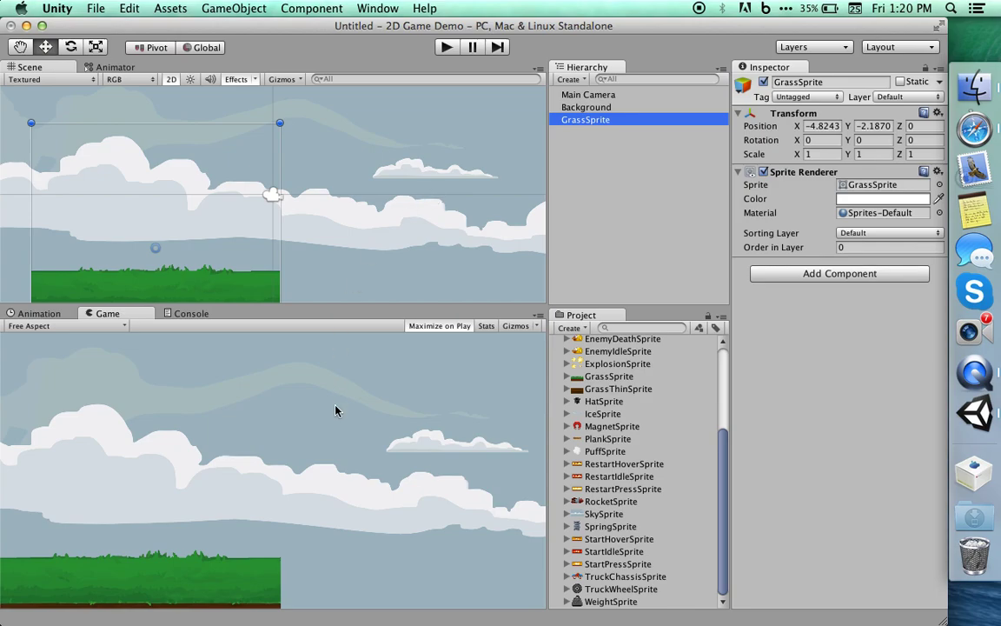
key("super+d")
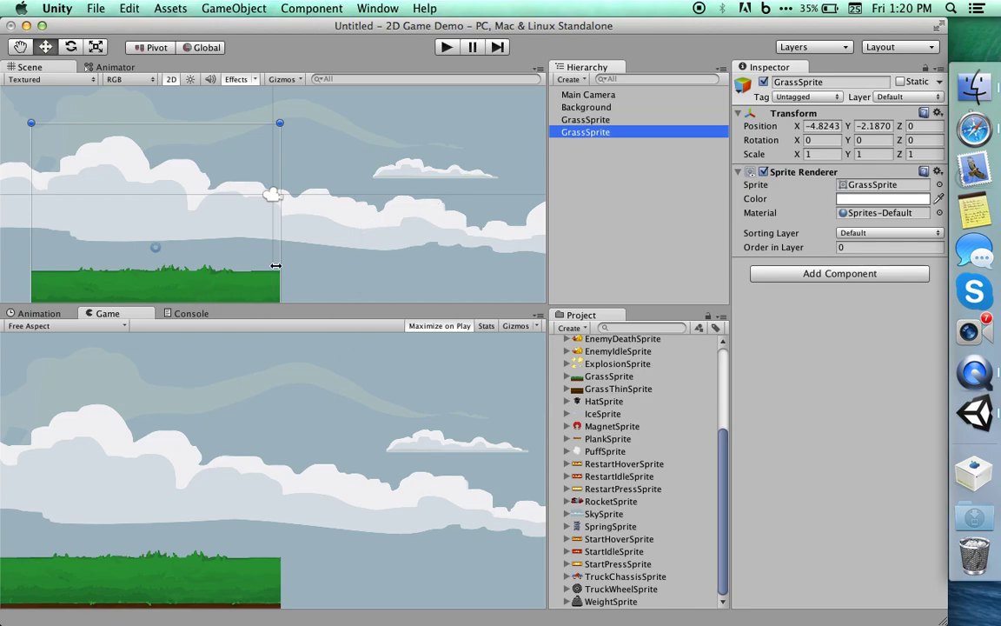
left_click_drag(156, 250, 405, 245)
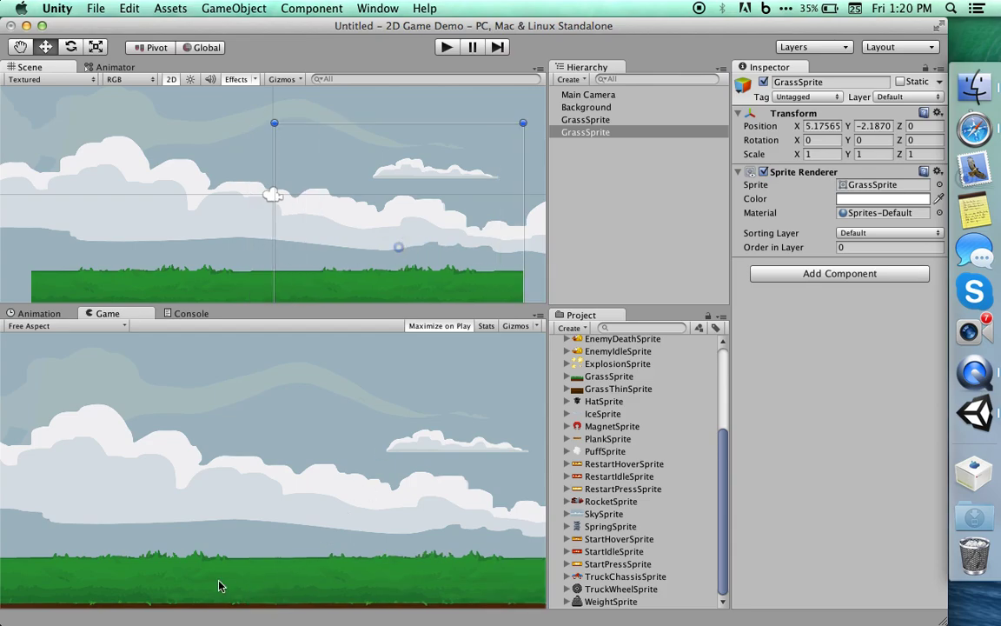
Preview PlankSprite and HatSprite, then show IceSprite's 256x256 import settings.
left_click(581, 119)
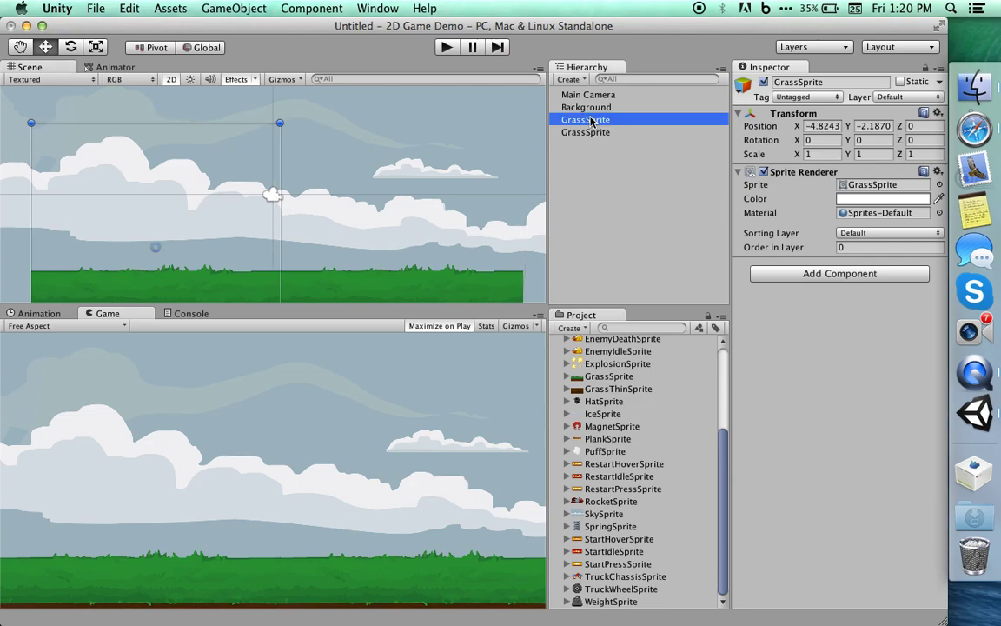
left_click(581, 107)
left_click(591, 121)
scroll(600, 375, "up", 5)
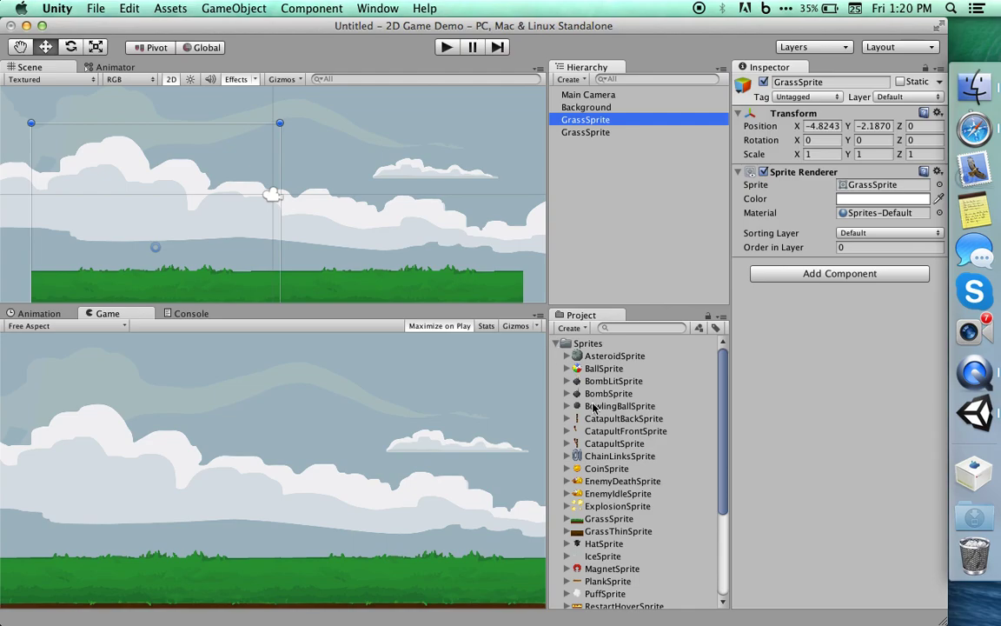
scroll(591, 400, "down", 3)
scroll(593, 407, "up", 3)
scroll(593, 407, "down", 4)
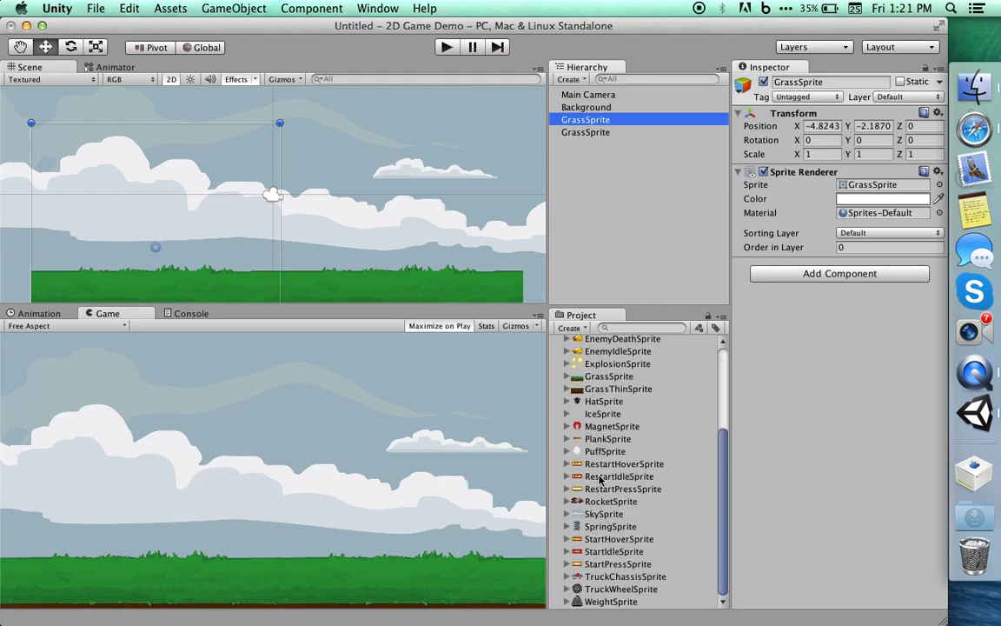
left_click(606, 439)
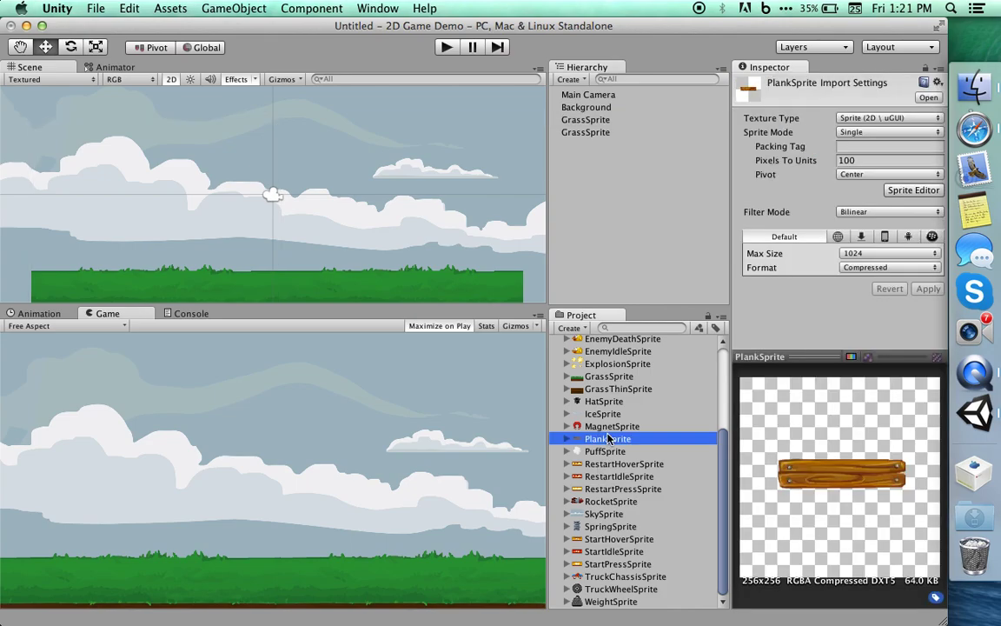
scroll(599, 470, "up", 2)
left_click(599, 468)
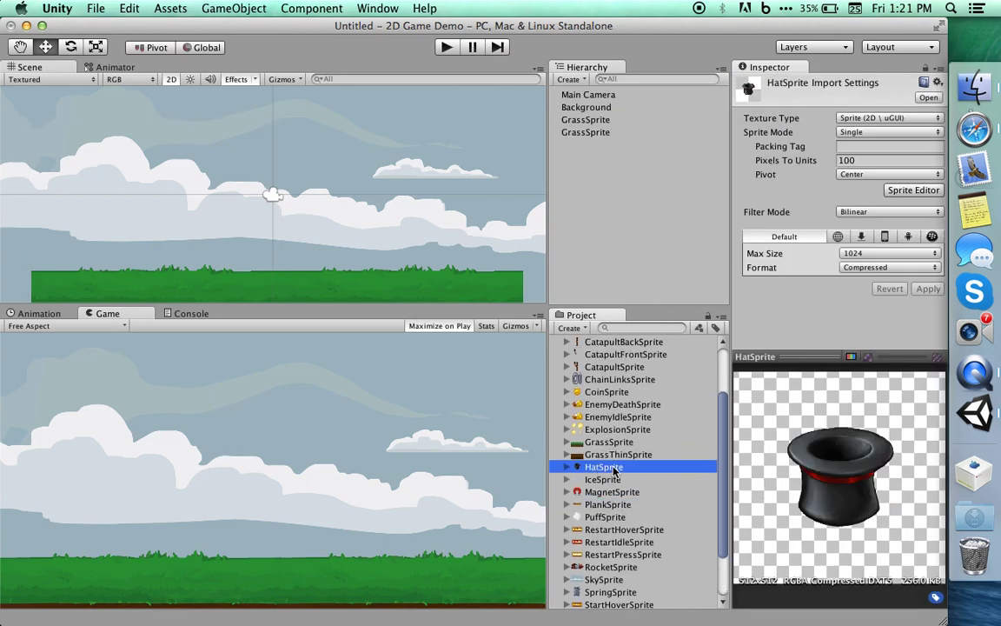
left_click(601, 479)
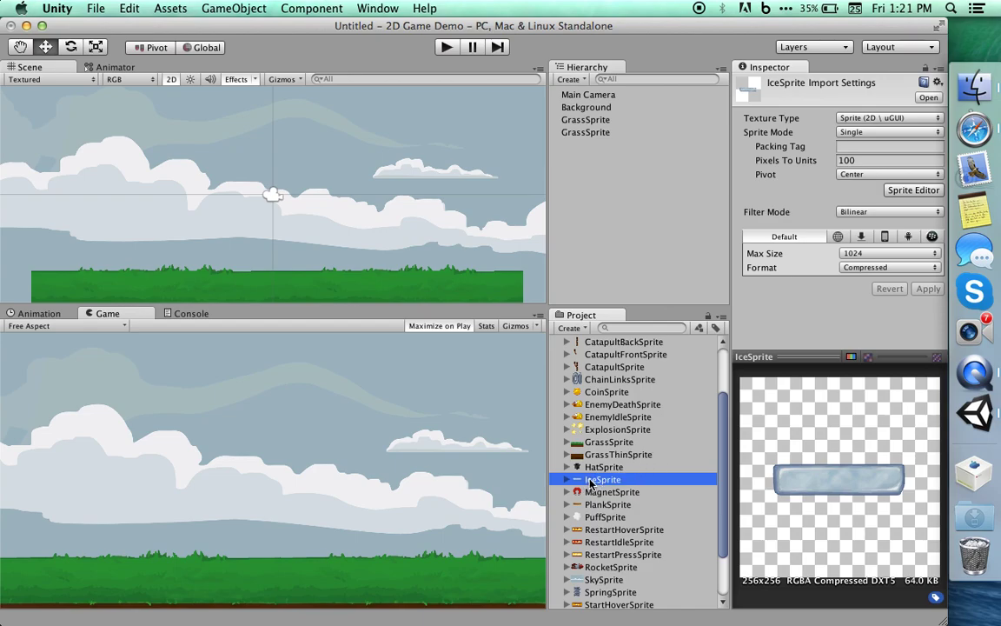
Place three IceSprite platforms as steps rising to the right above the grass.
left_click_drag(590, 481, 601, 224)
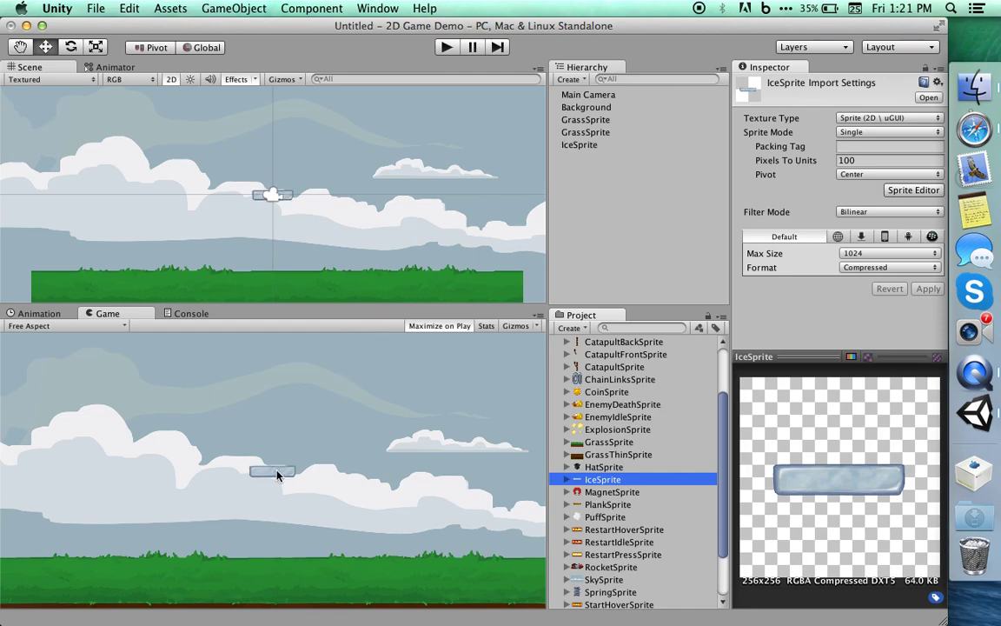
left_click_drag(280, 196, 359, 249)
key("super+d")
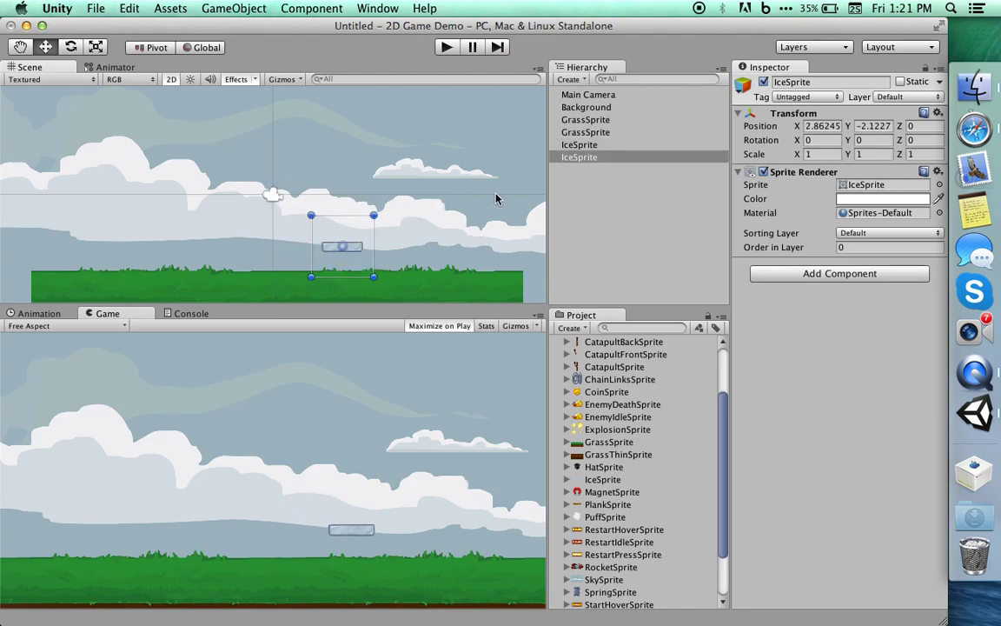
left_click_drag(342, 247, 391, 225)
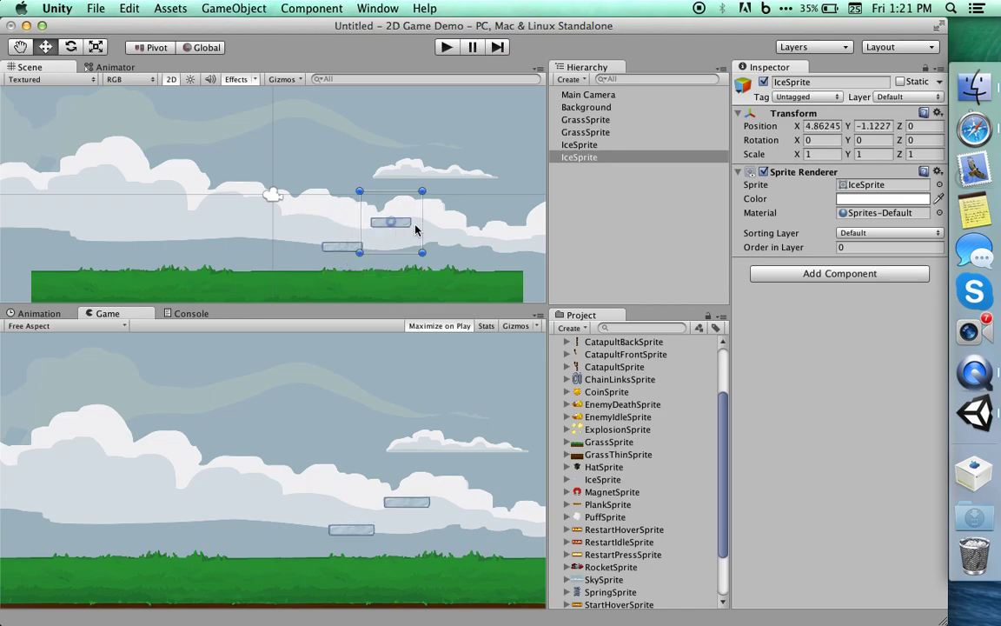
key("super+d")
left_click_drag(391, 221, 432, 201)
key("super+z")
key("super+z")
key("super+shift+z")
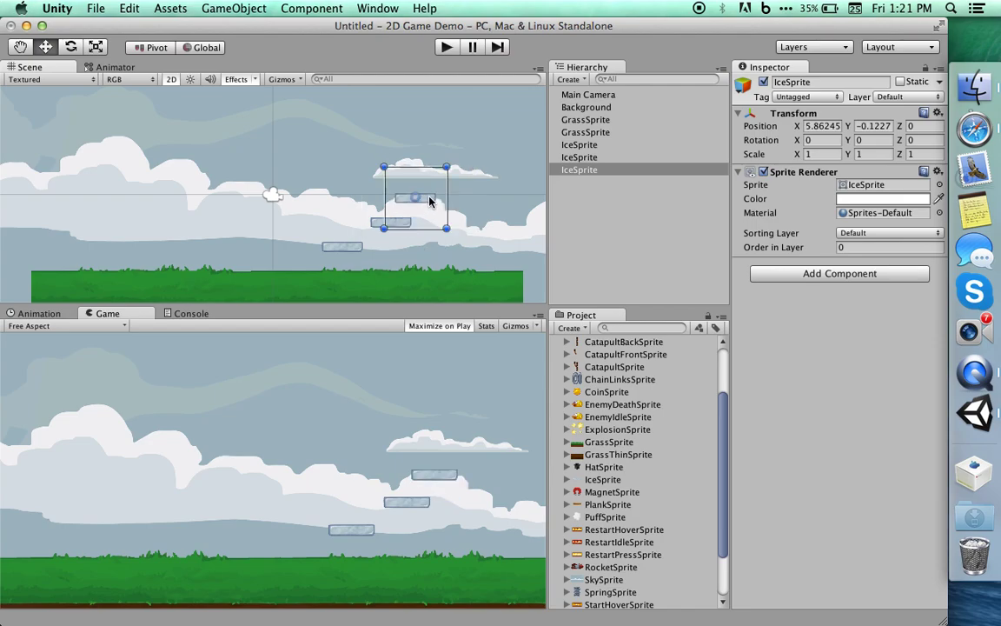
key("super+shift+z")
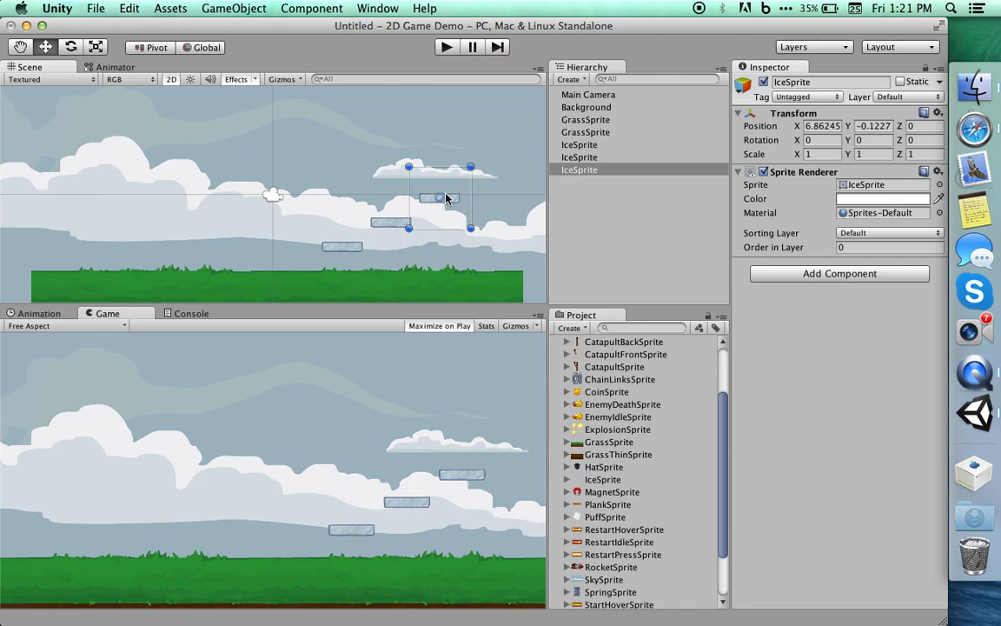
Check the Hierarchy objects one by one, ending on the sky Background object.
left_click(580, 158)
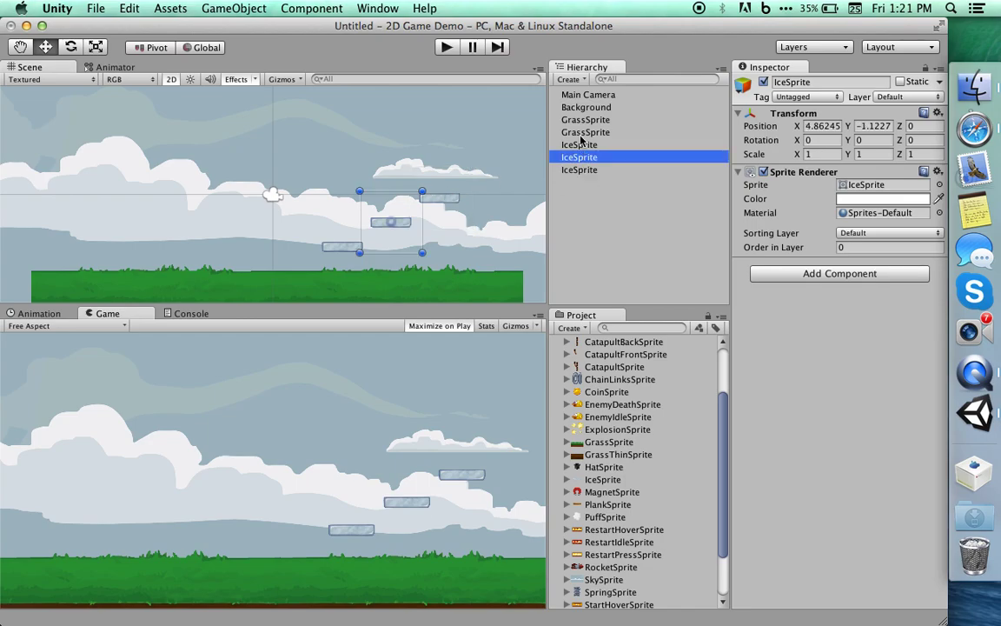
left_click(580, 107)
left_click(586, 96)
left_click(589, 132)
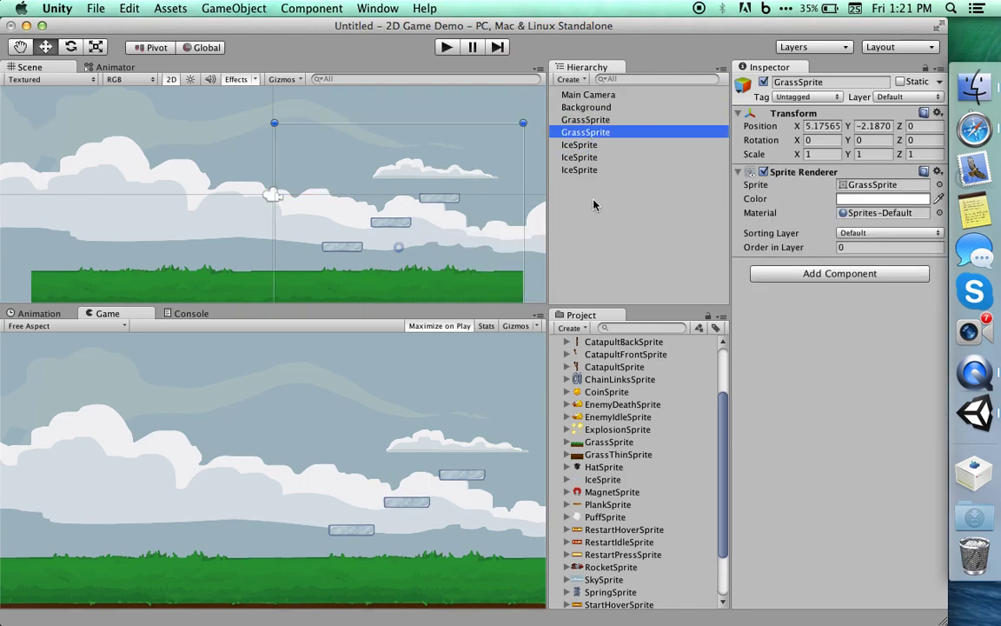
left_click(580, 158)
left_click(588, 94)
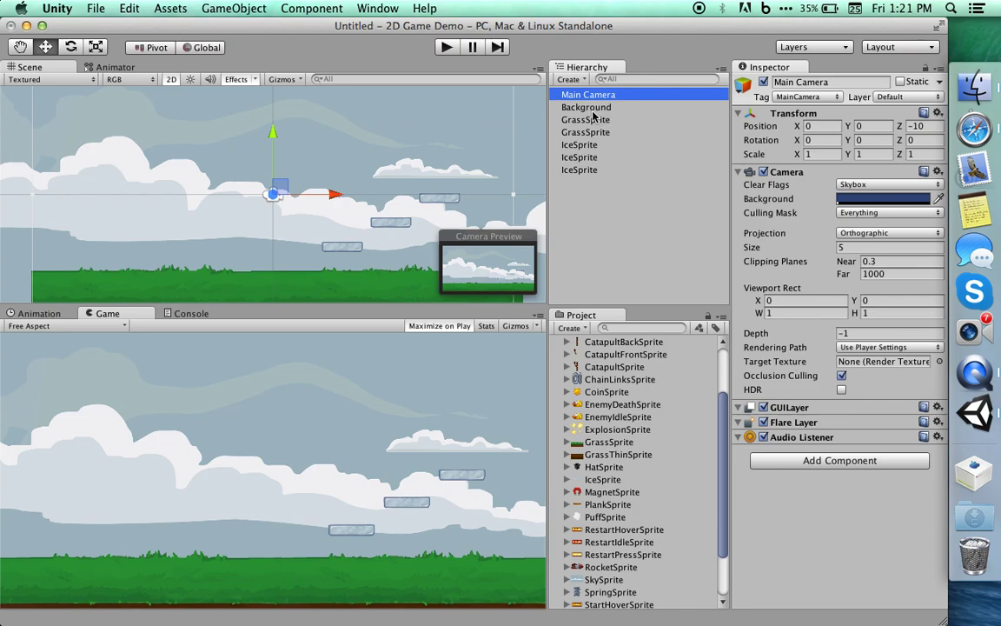
left_click(589, 108)
left_click(606, 131)
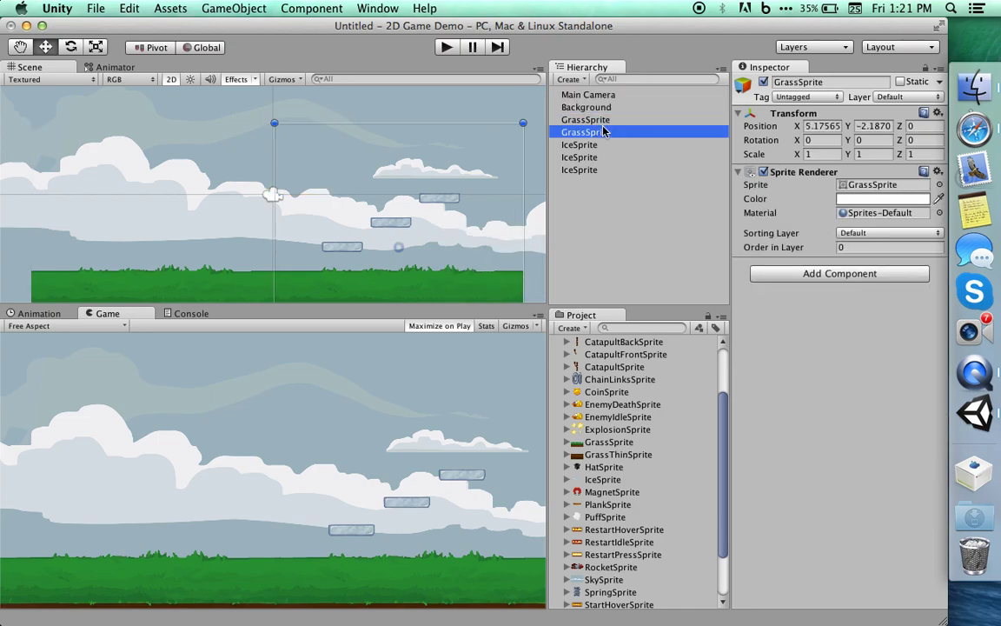
key("Down")
key("Down")
key("Down")
key("Up")
key("Up")
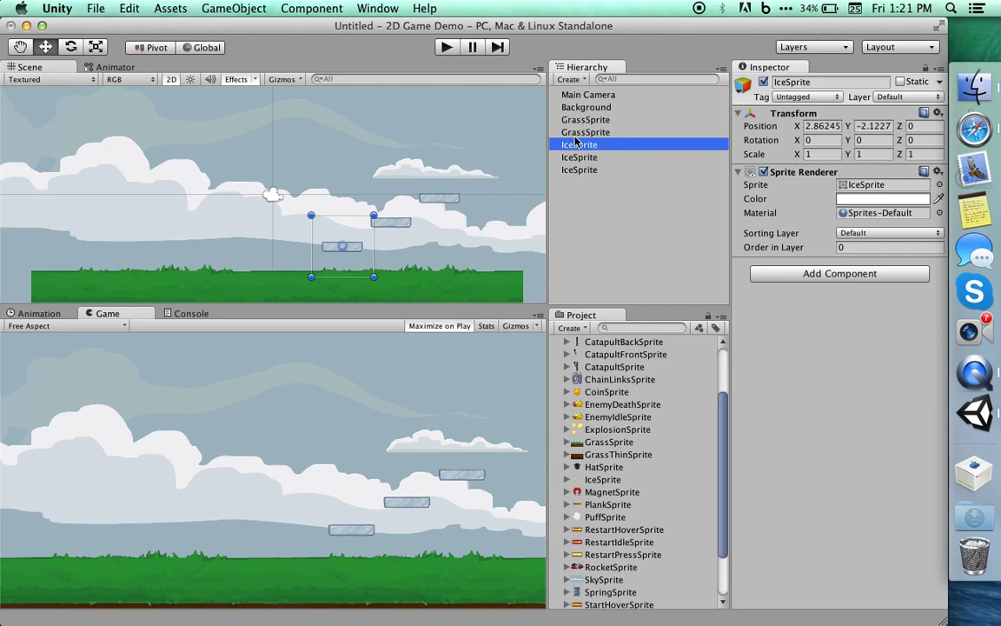
left_click(580, 106)
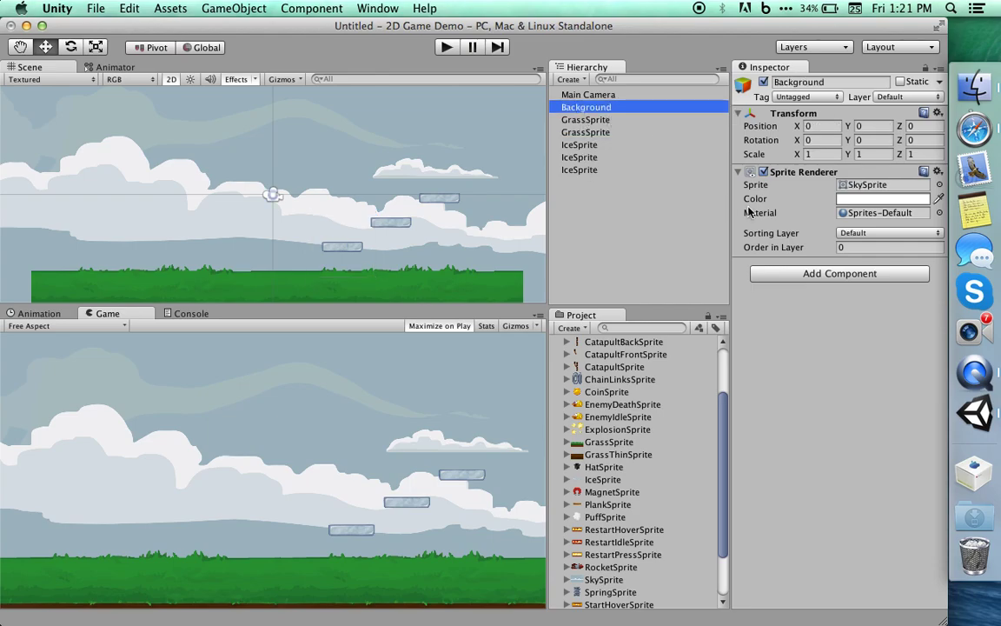
Add a new sorting layer named Background.
left_click(840, 233)
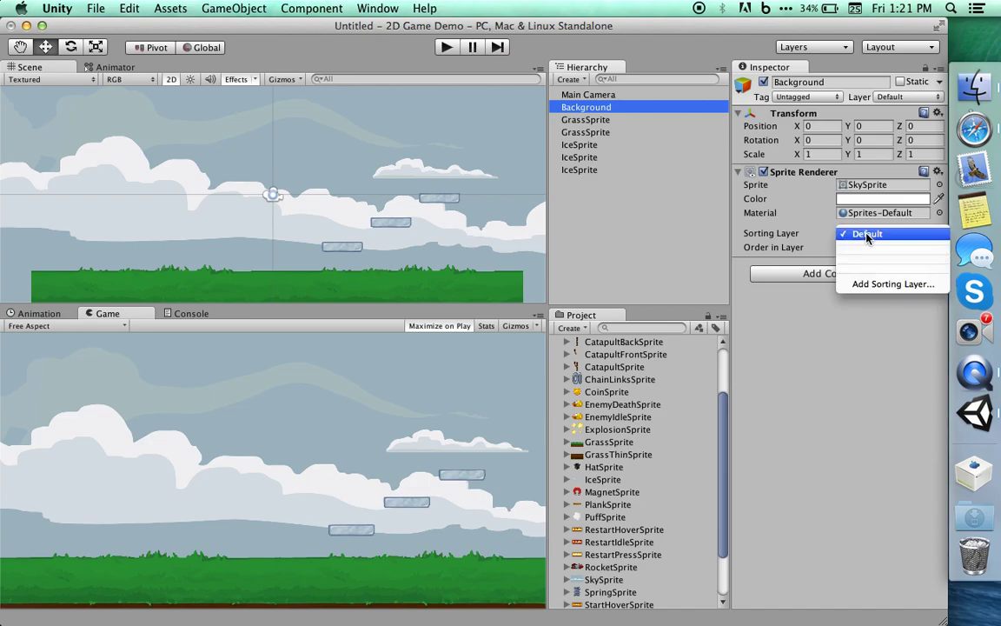
left_click(878, 283)
left_click(875, 165)
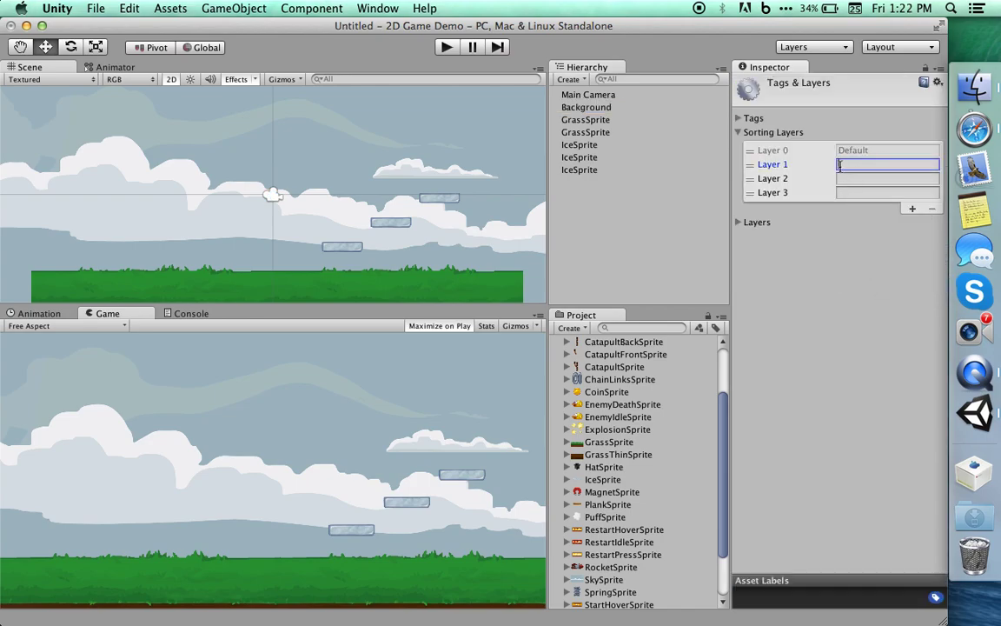
type("Background")
Put the Background object on the Background sorting layer with order in layer 0.
left_click(587, 94)
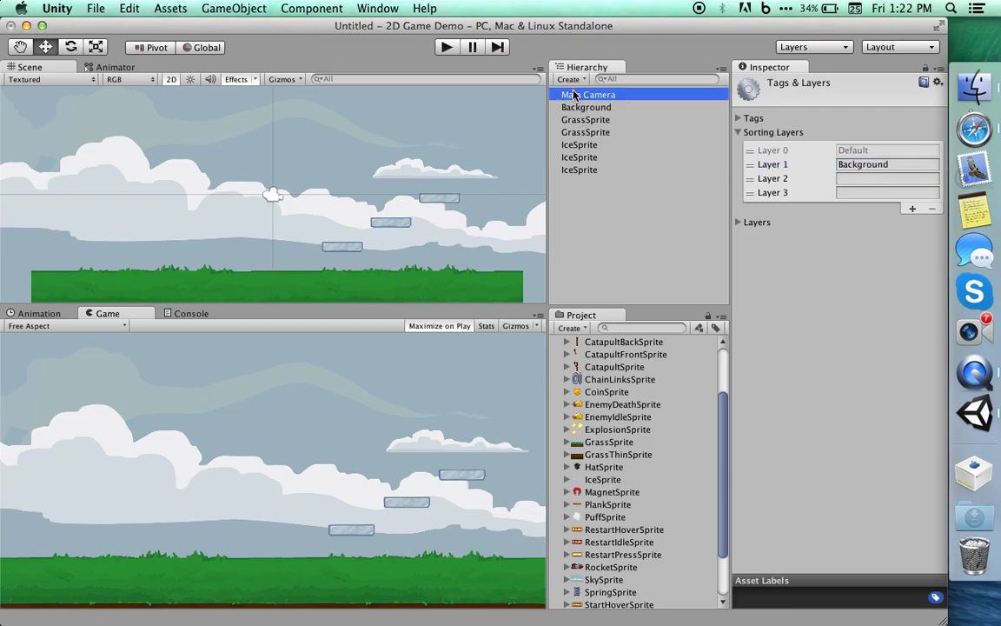
left_click(586, 107)
left_click(856, 232)
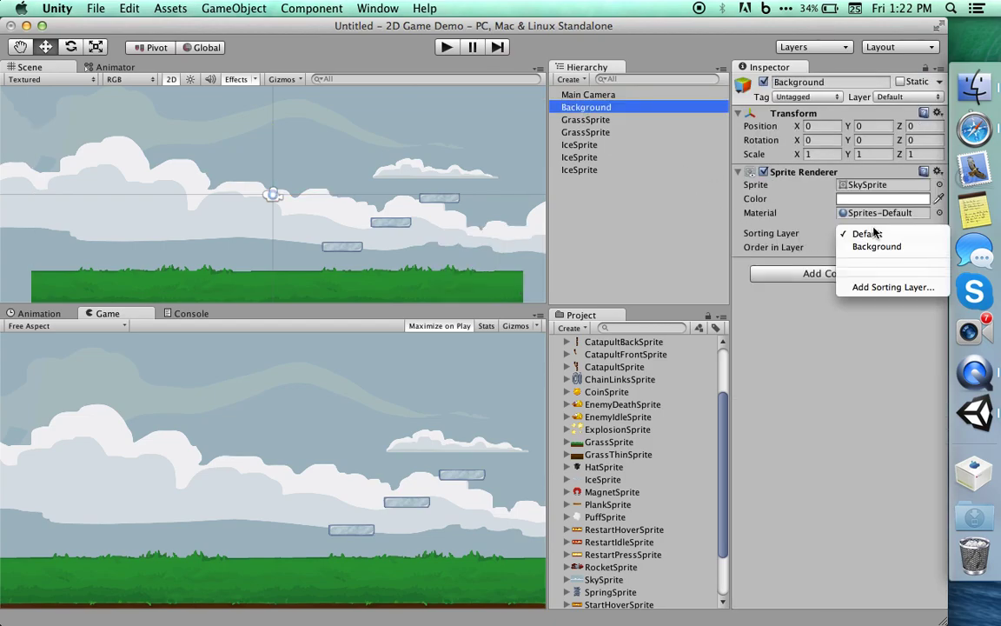
left_click(873, 247)
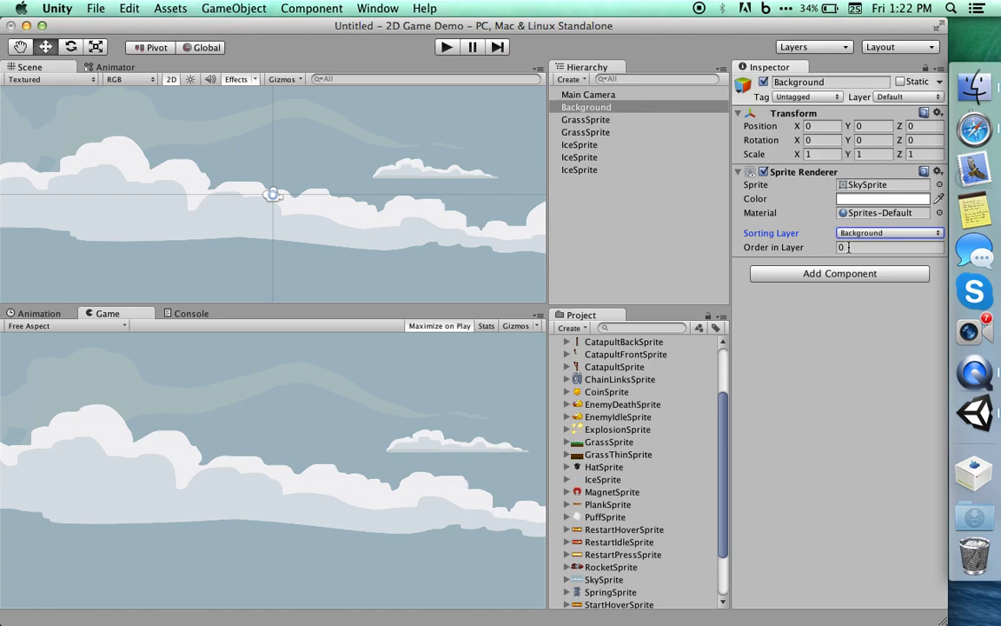
left_click(850, 248)
key("BackSpace")
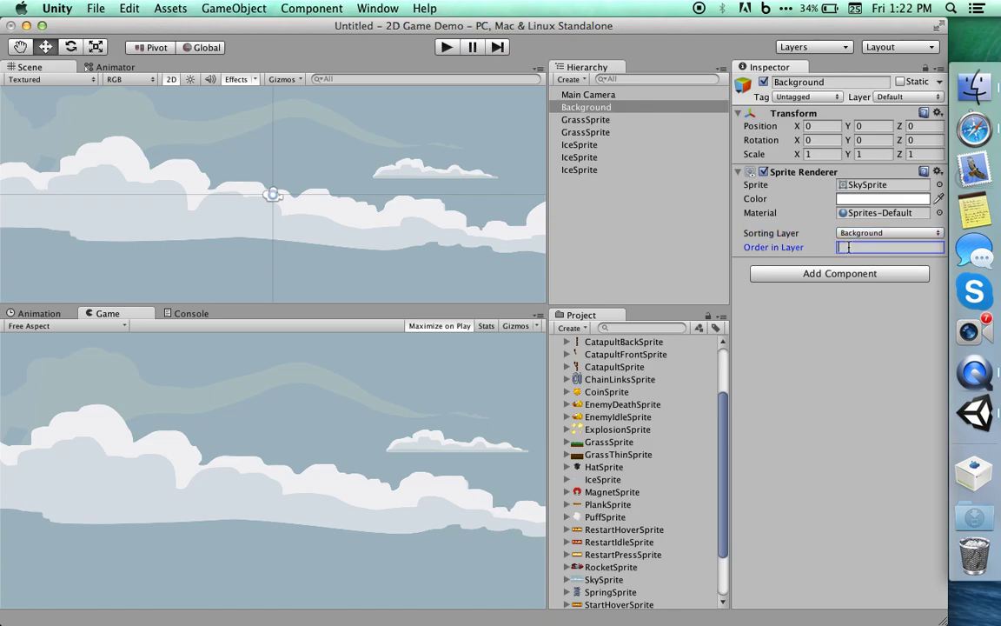
type("0")
Check each grass strip and ice platform in the Hierarchy.
left_click(582, 156)
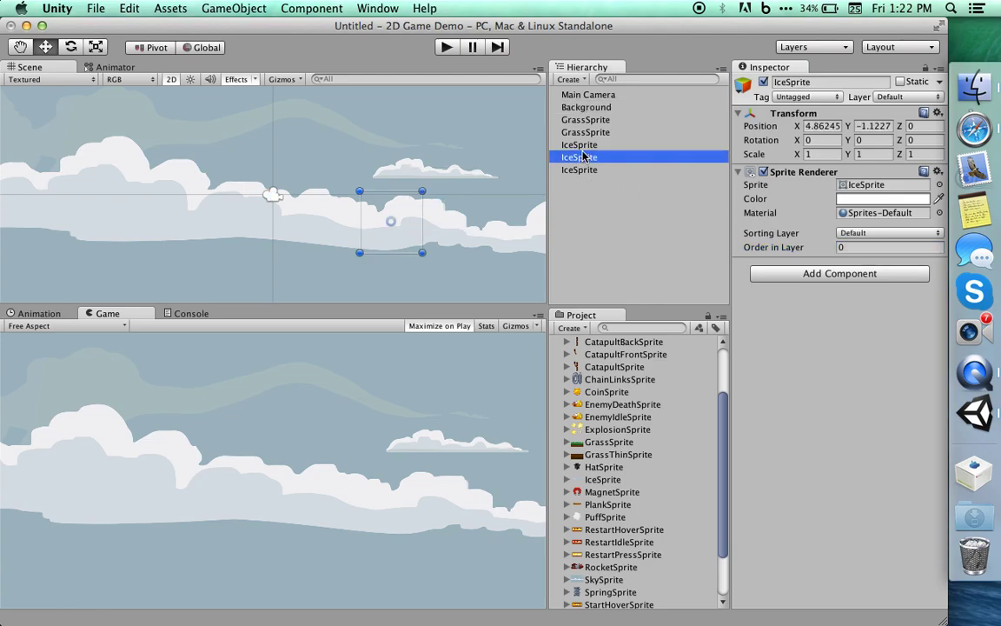
left_click(582, 144)
left_click(584, 133)
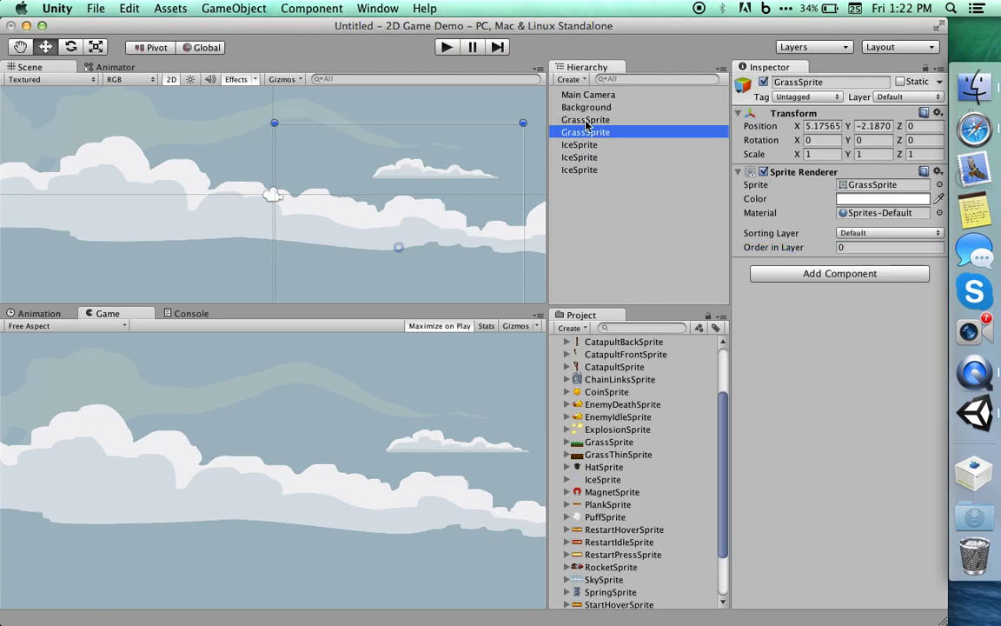
left_click(584, 120)
left_click(580, 144)
left_click(580, 157)
left_click(581, 169)
left_click(581, 157)
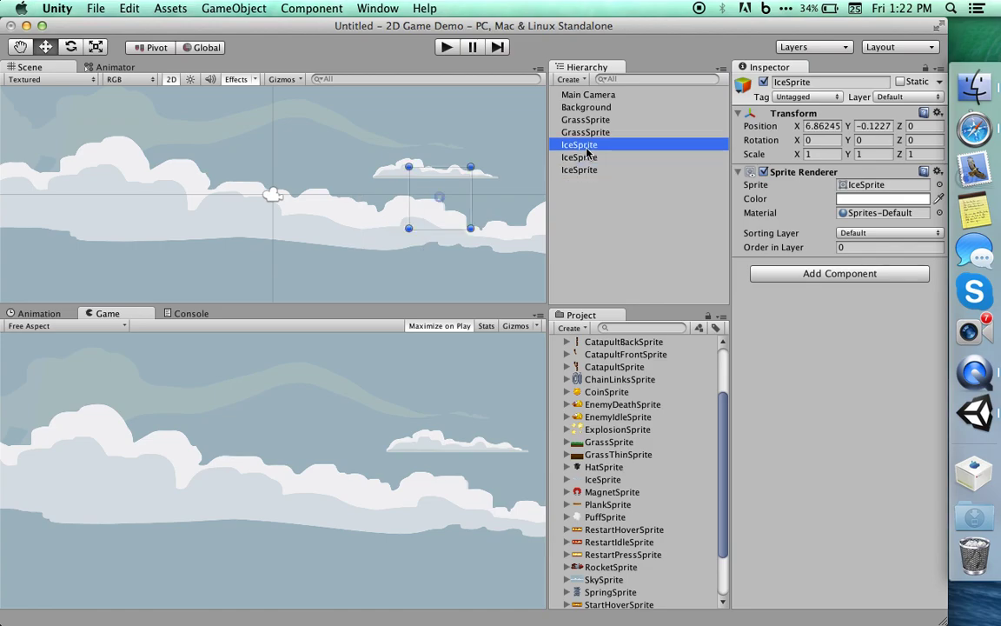
left_click(580, 145)
left_click(588, 132)
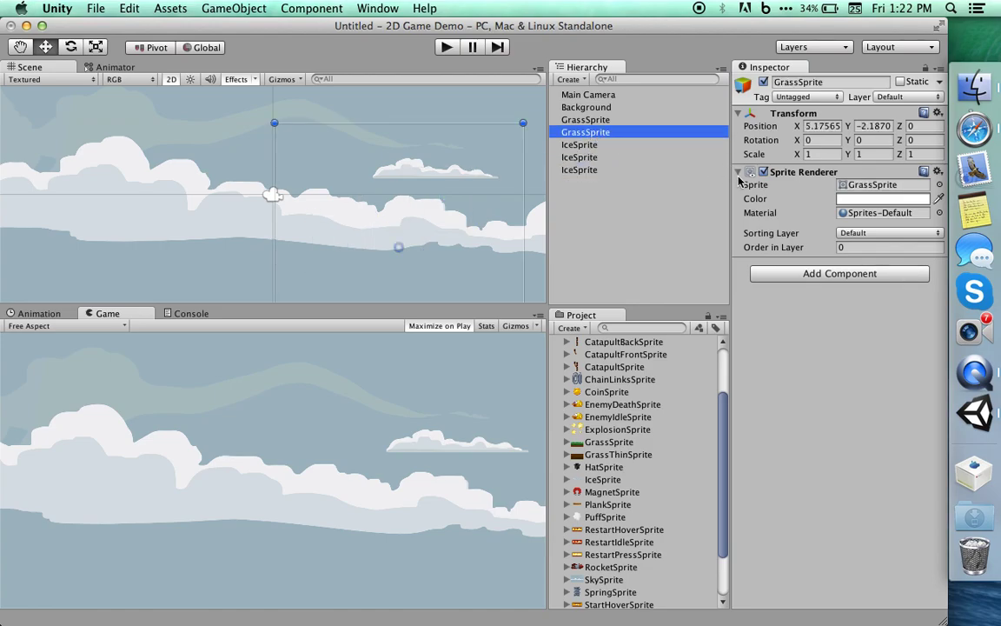
Multi-select all three ice platforms and both grass strips, then add new sorting layers.
left_click(583, 170)
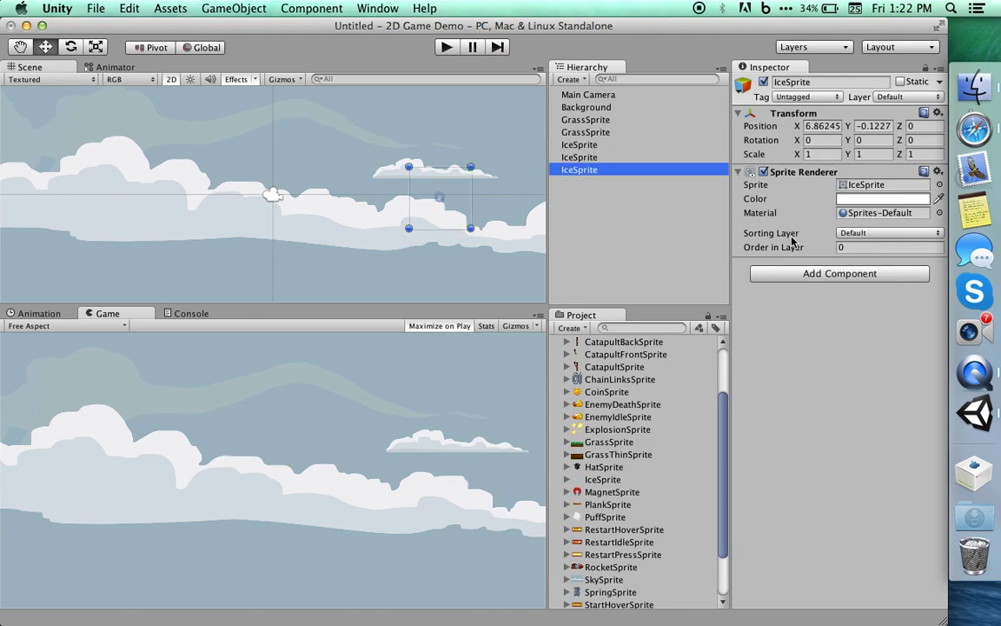
left_click(591, 157, "shift")
left_click(587, 144, "shift")
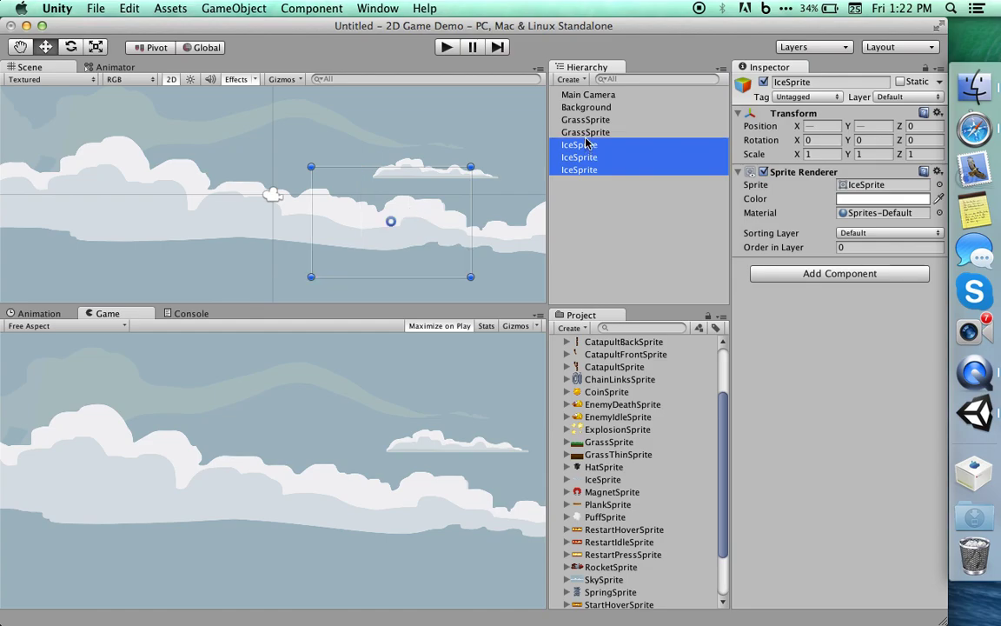
left_click(586, 132, "shift")
left_click(586, 119, "shift")
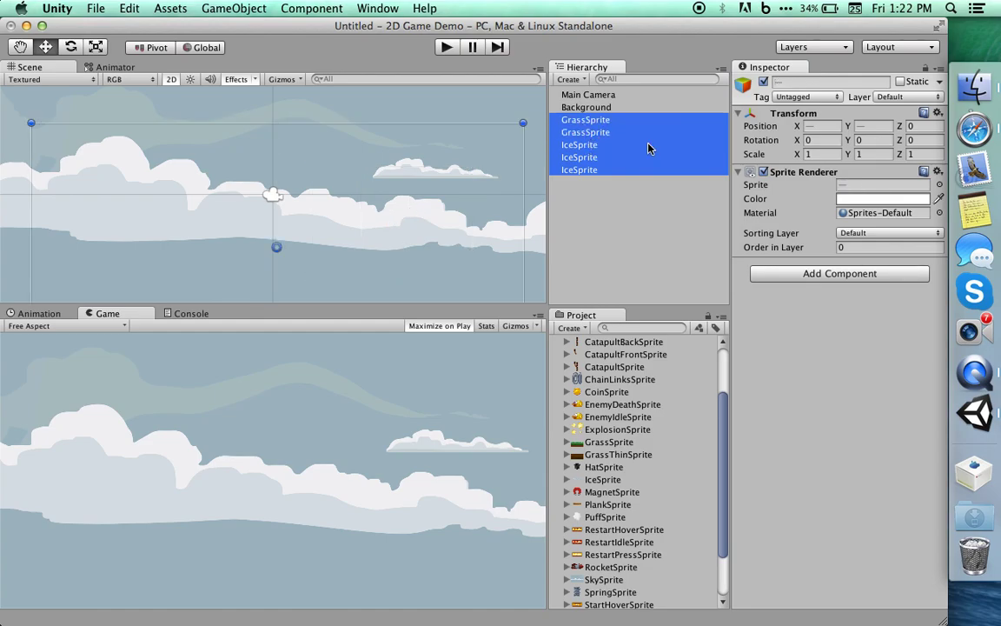
left_click(863, 232)
left_click(883, 284)
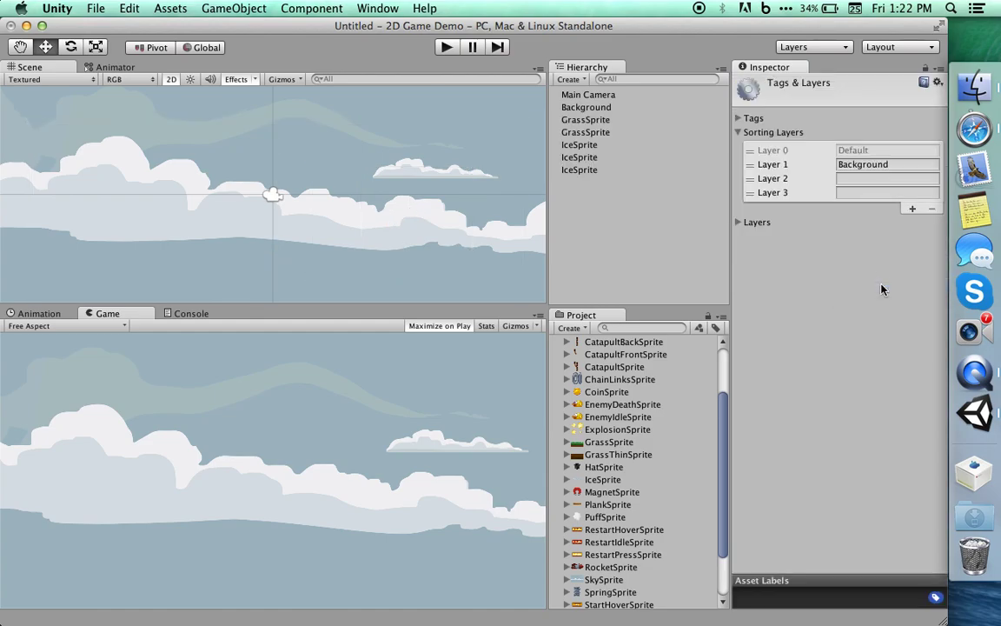
Rename the empty Layer 2 sorting layer to Foreground.
left_click(865, 178)
type("Foreground")
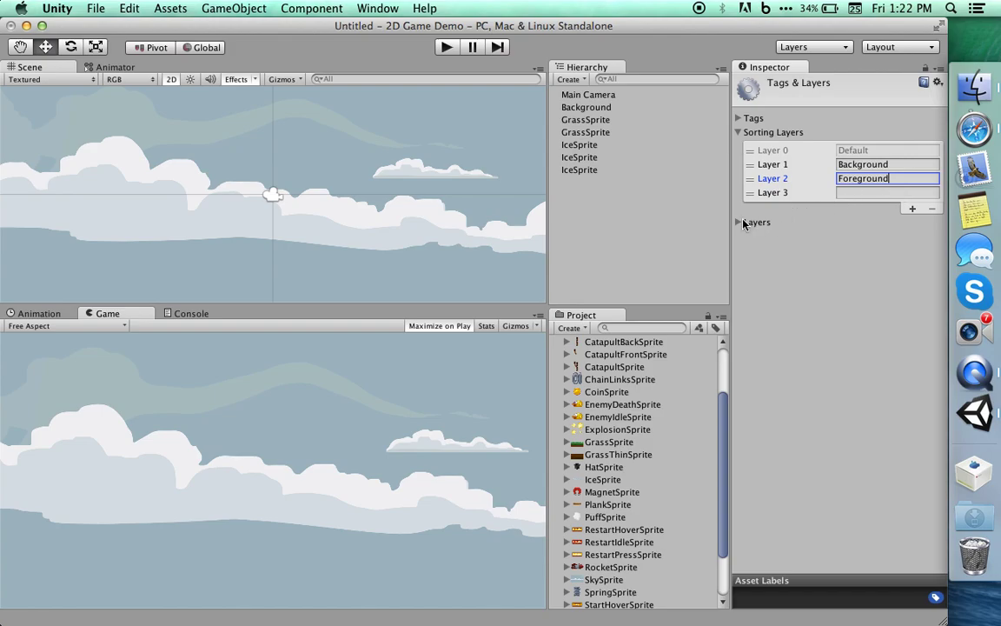
left_click(739, 132)
Put all three IceSprites and both GrassSprites on the Foreground sorting layer.
left_click(580, 169)
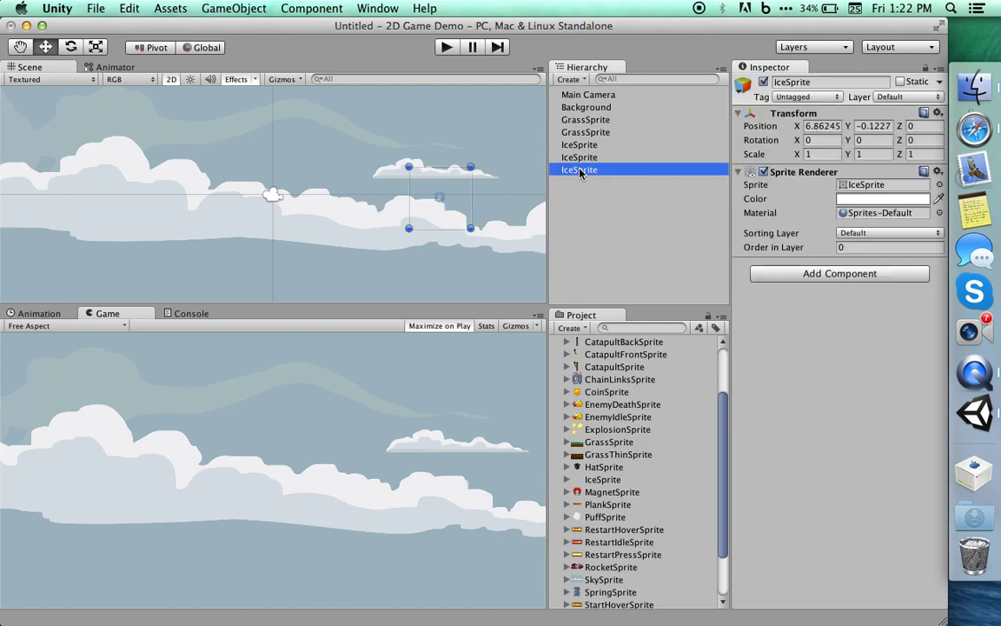
left_click(591, 159, "shift")
left_click(581, 145, "shift")
left_click(585, 132, "shift")
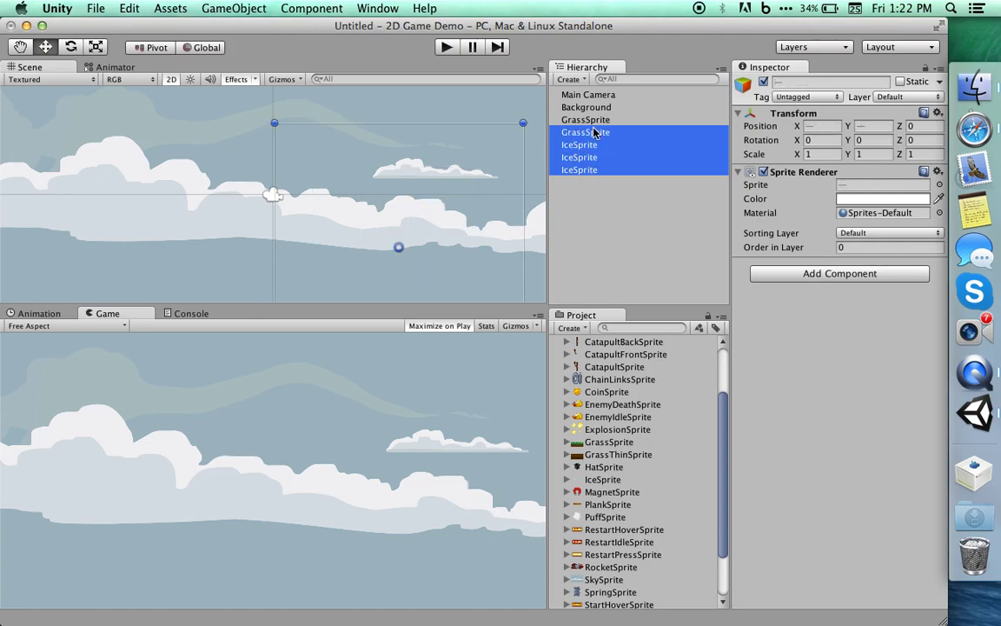
left_click(586, 119, "shift")
left_click(869, 233)
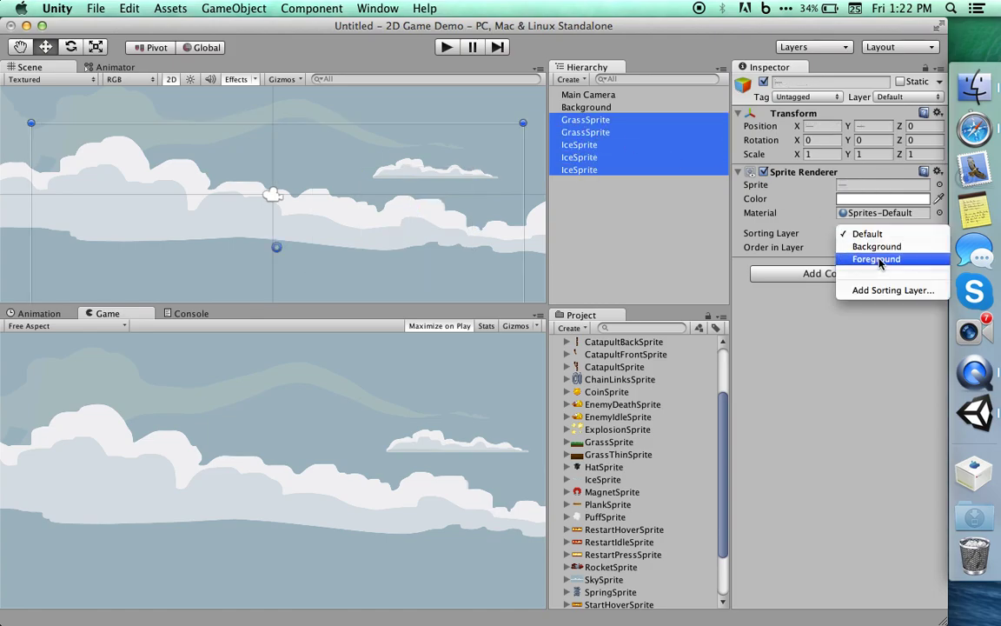
left_click(877, 261)
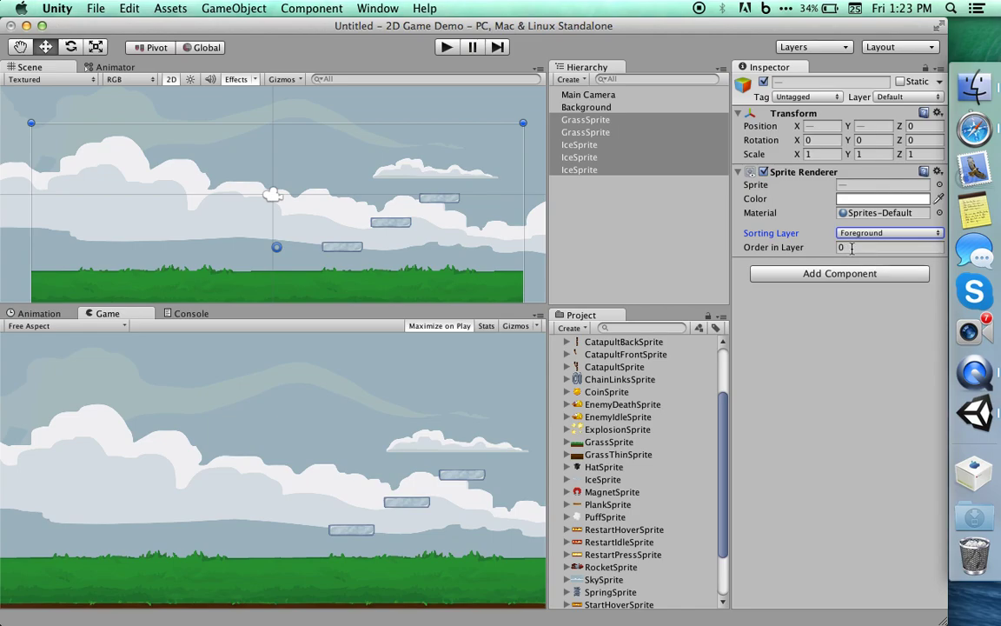
left_click(852, 248)
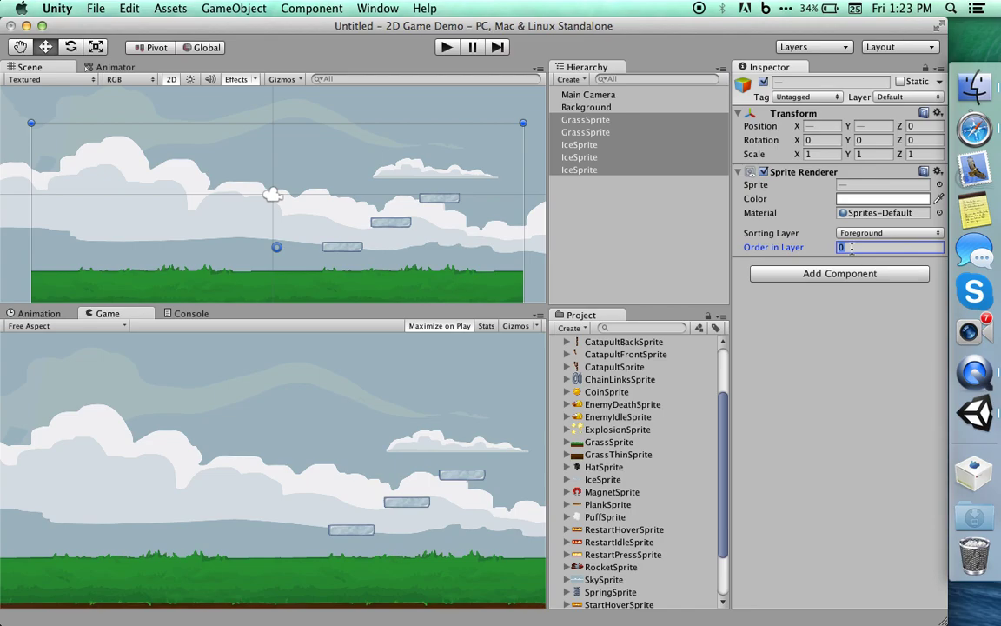
type("1")
key("BackSpace")
type("0")
Find BallSprite among the Project sprite assets and drag it into the Hierarchy.
left_click(775, 362)
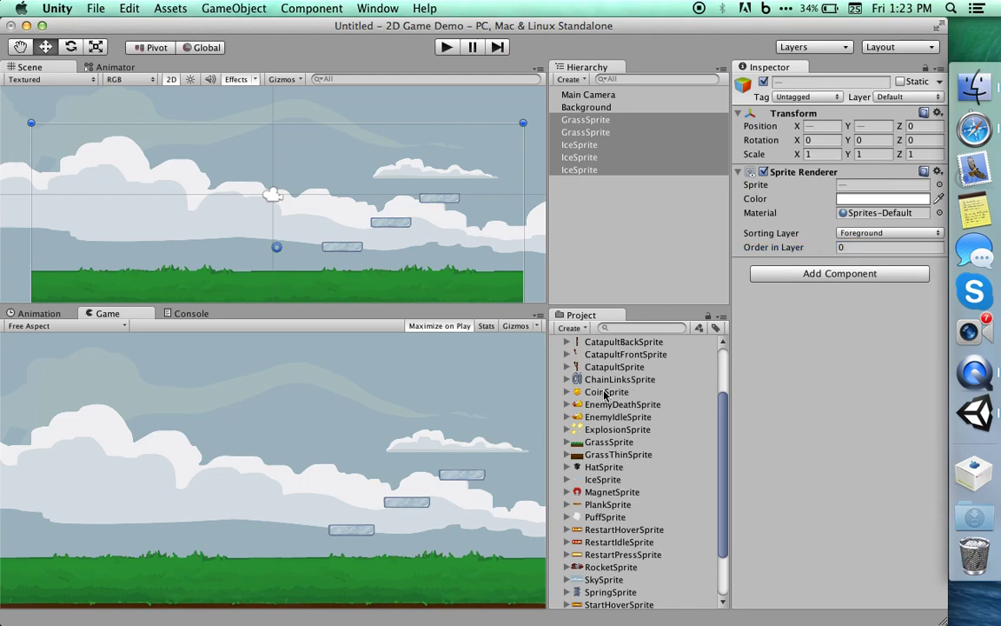
scroll(609, 395, "down", 3)
scroll(602, 397, "up", 3)
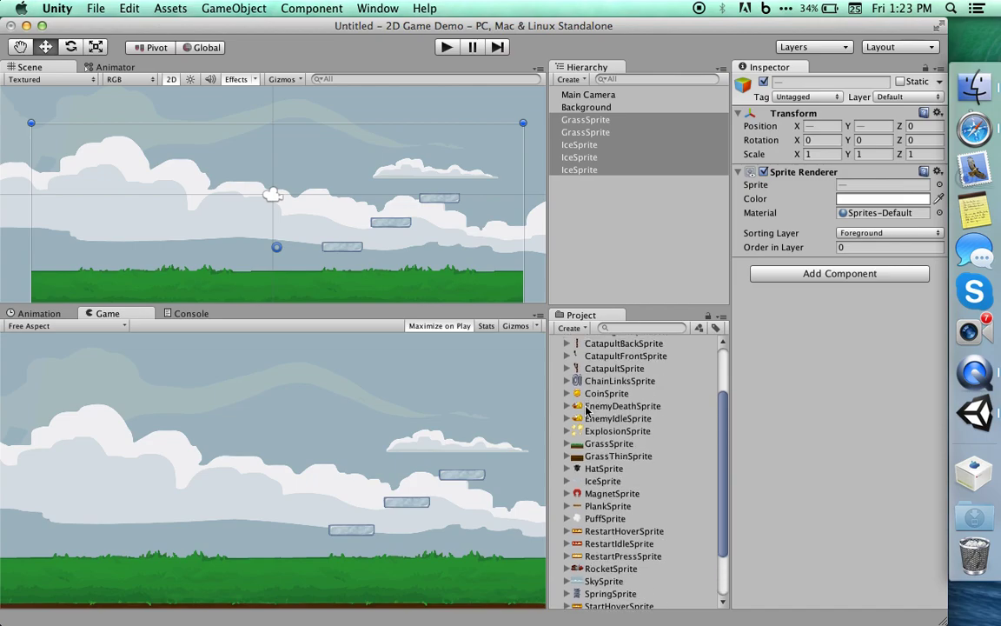
left_click(588, 424)
key("Down")
key("Down")
key("Down")
key("Down")
key("Down")
key("Down")
key("Down")
key("Down")
key("Down")
key("Down")
key("Down")
key("Down")
key("Down")
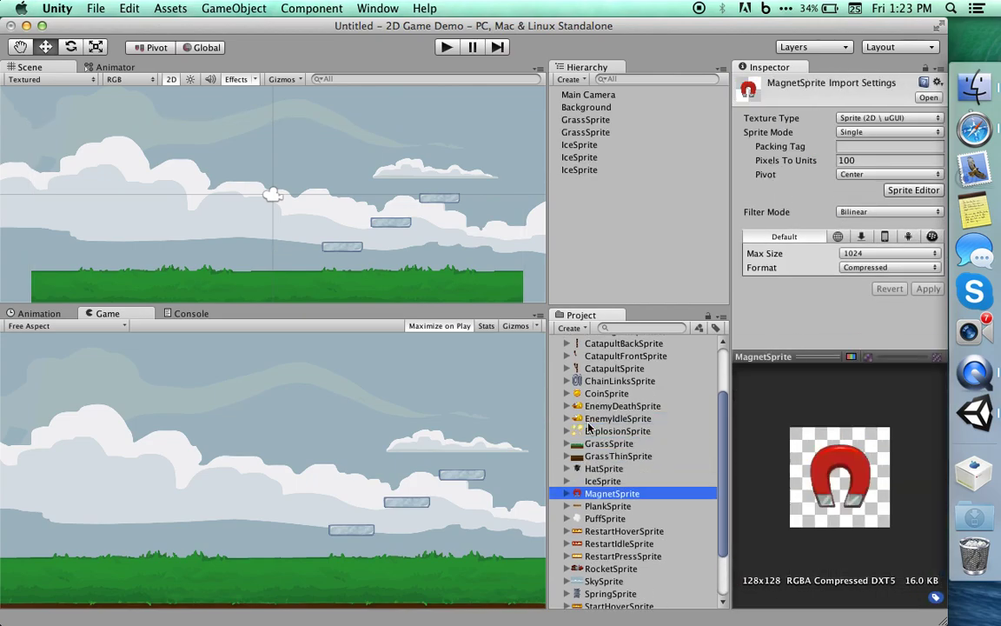
key("Down")
key("Down")
scroll(556, 434, "up", 5)
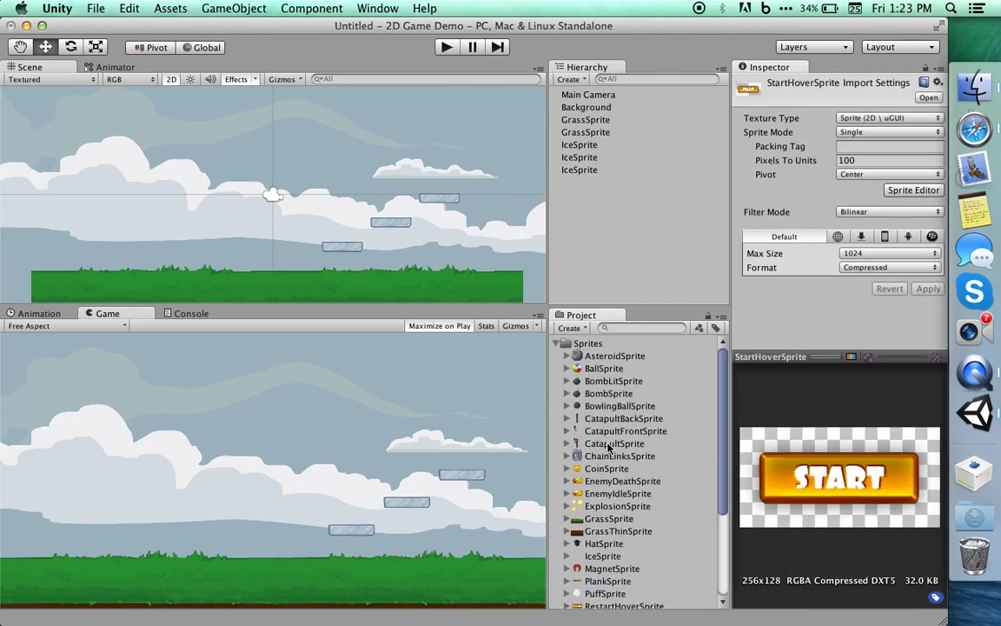
left_click(586, 368)
left_click_drag(586, 368, 611, 220)
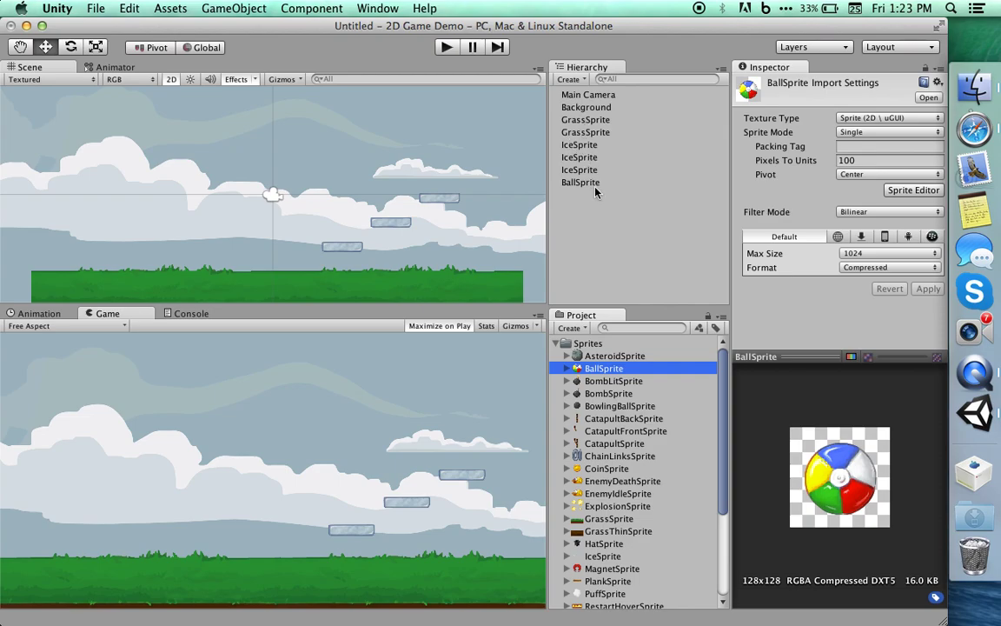
left_click(594, 183)
Put the BallSprite on the Foreground layer and move it down onto the grass.
left_click(869, 233)
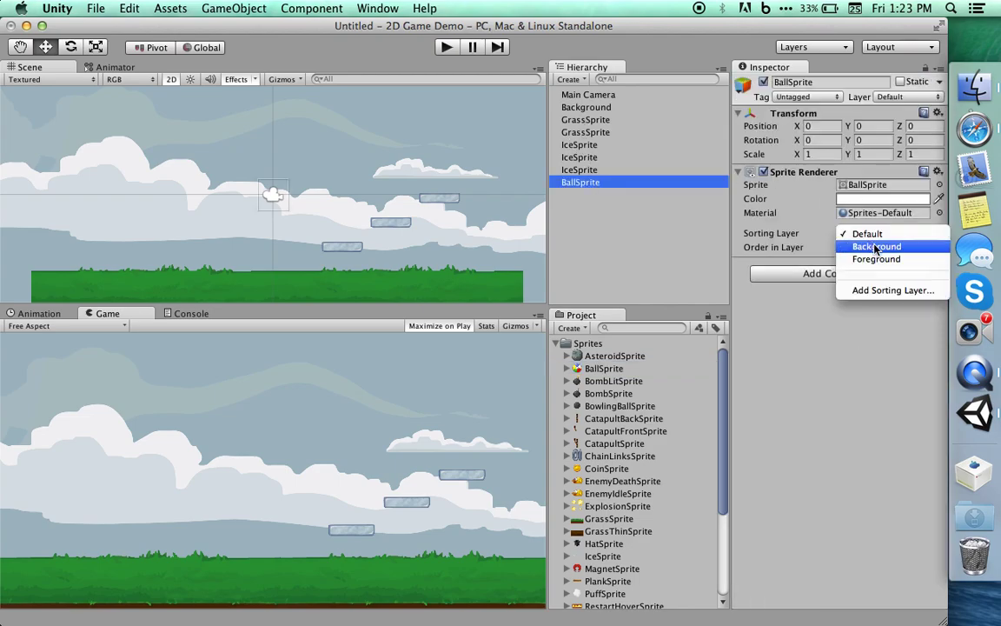
left_click(877, 259)
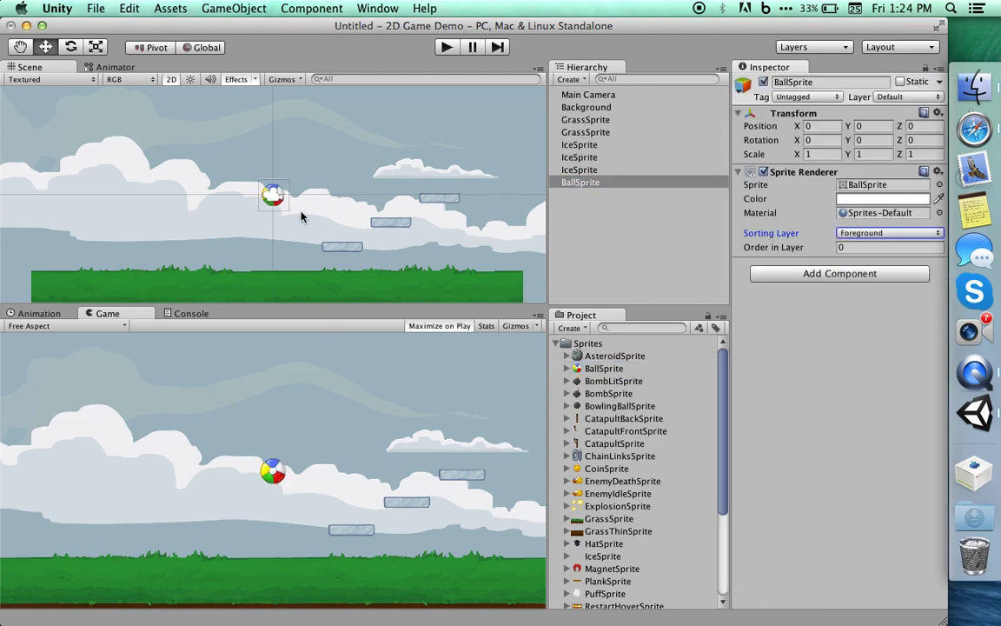
left_click(279, 204)
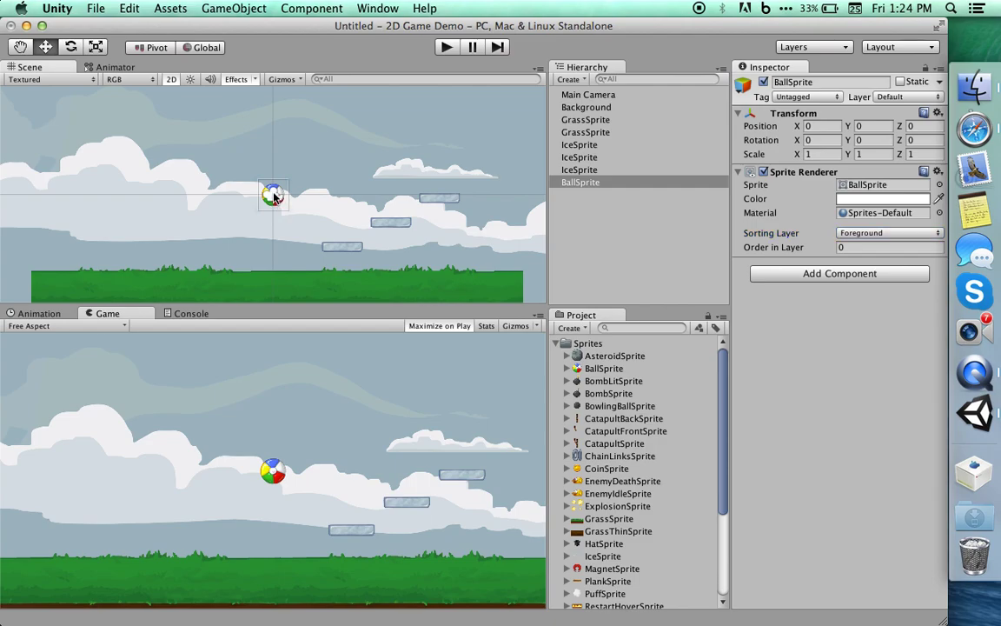
left_click(591, 183)
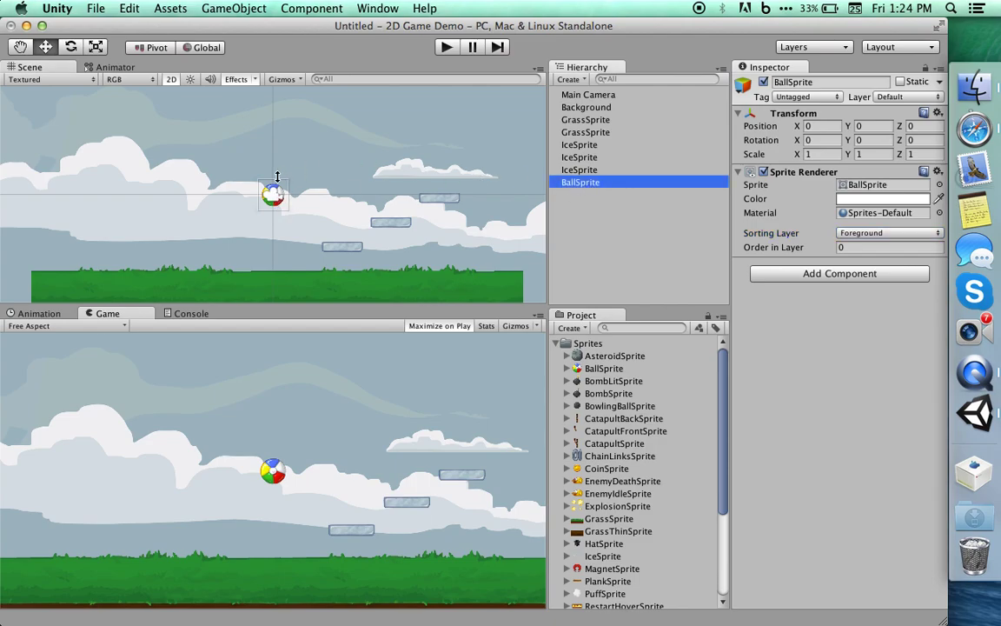
left_click_drag(265, 192, 174, 268)
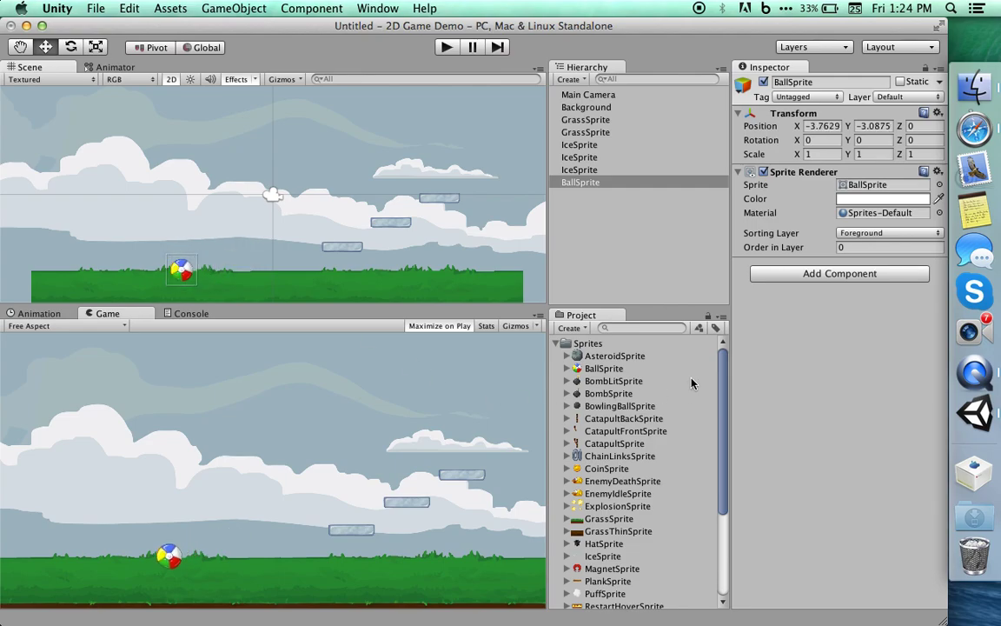
Duplicate the beach ball and place the copy beside the first on the grass.
left_click(573, 187)
key("super+d")
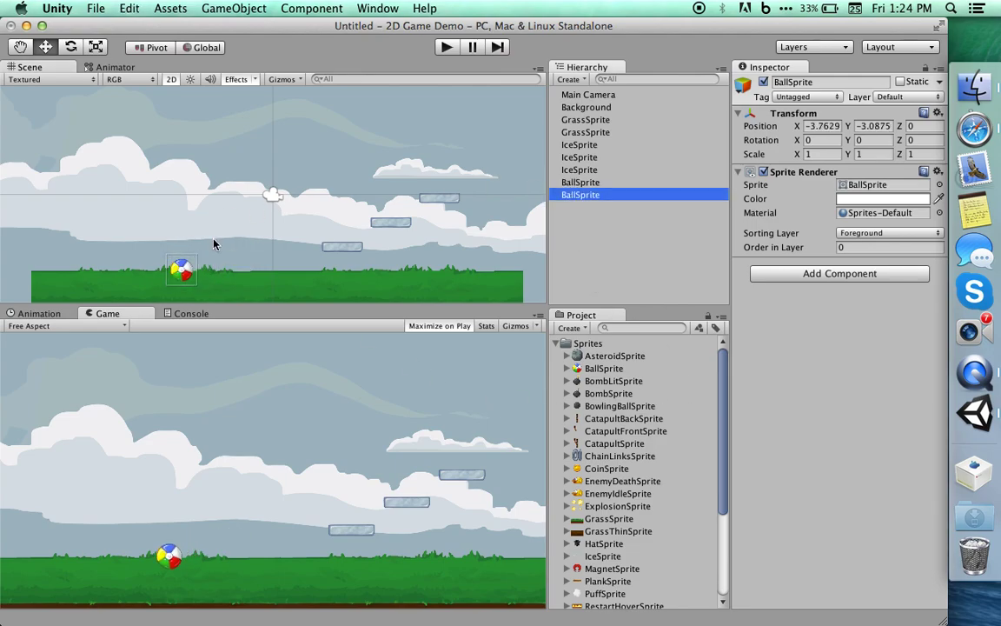
left_click(186, 275)
left_click_drag(186, 275, 233, 286, "super")
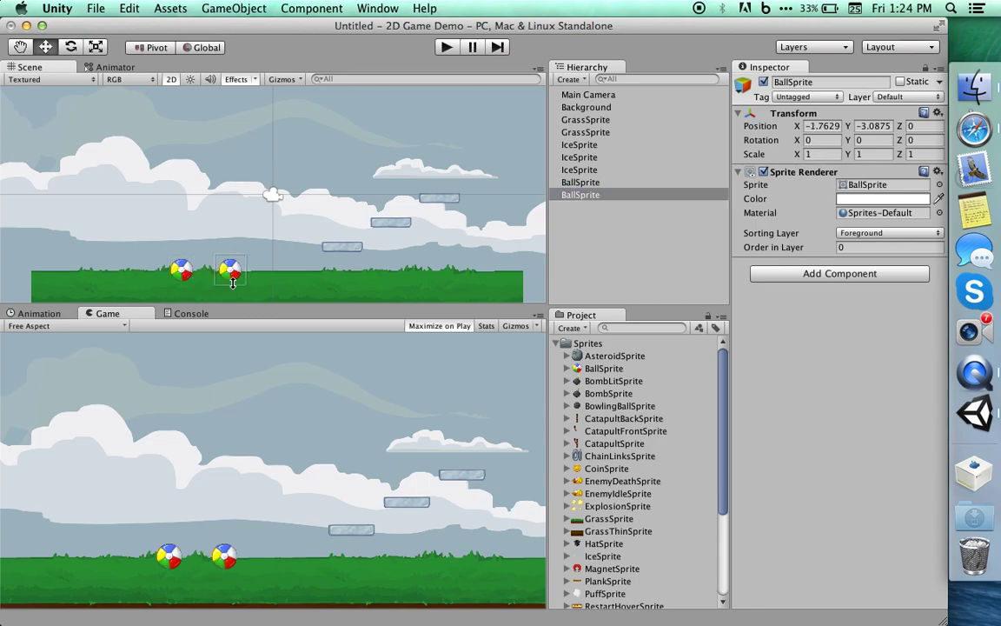
left_click_drag(232, 280, 216, 276)
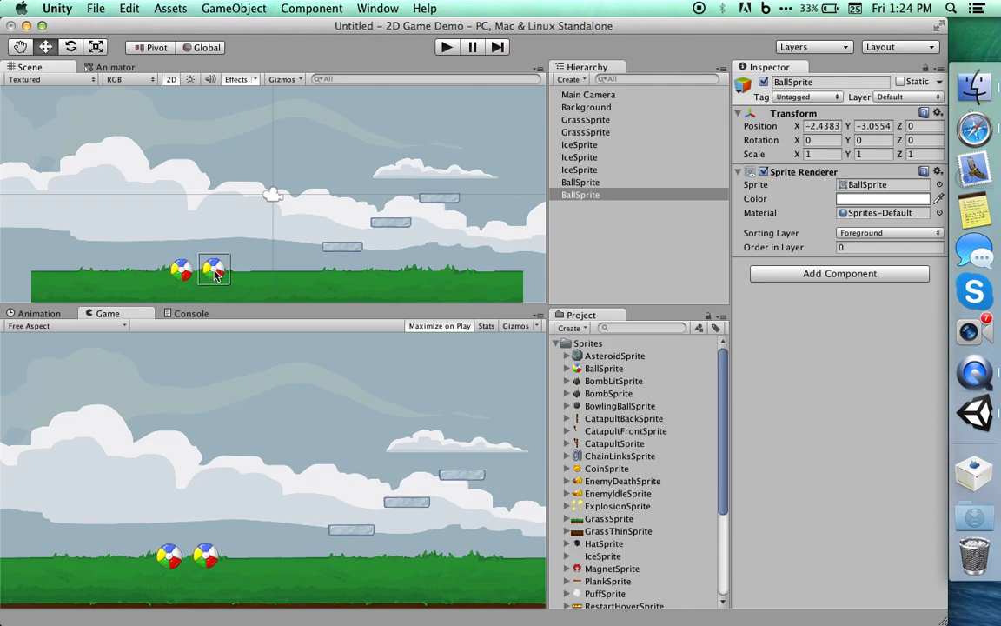
key("super+z")
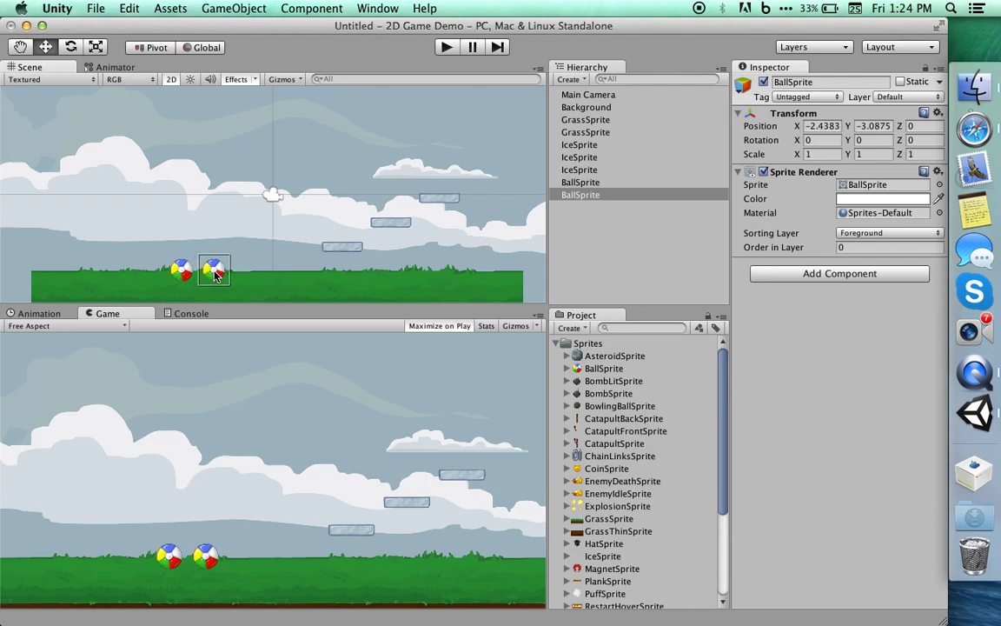
Scale both beach balls to 1.5 on X and Y.
left_click(578, 184, "shift")
left_click(824, 154)
type("1.5")
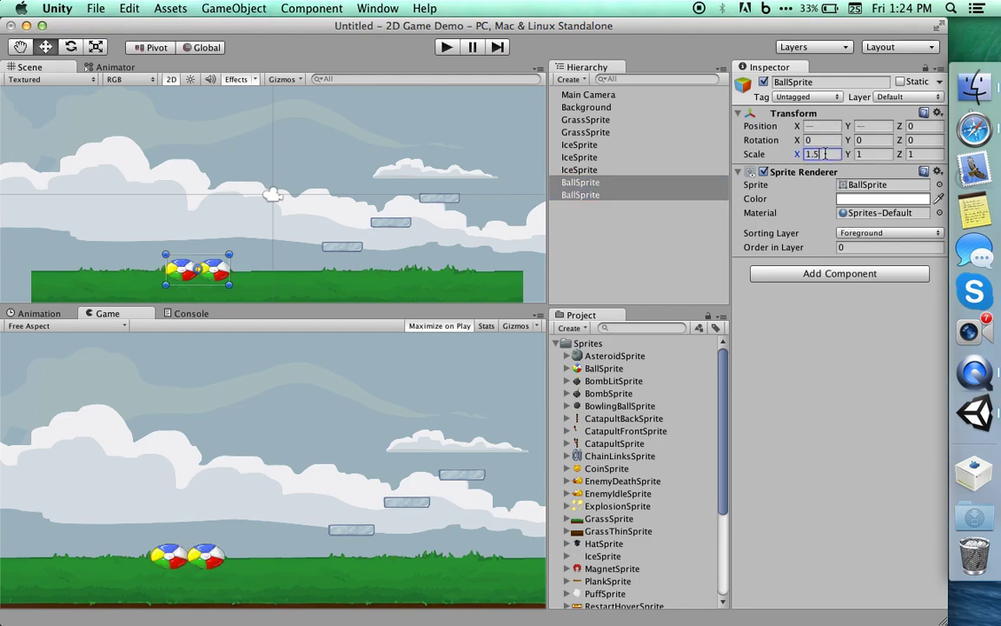
key("Tab")
type("1.5")
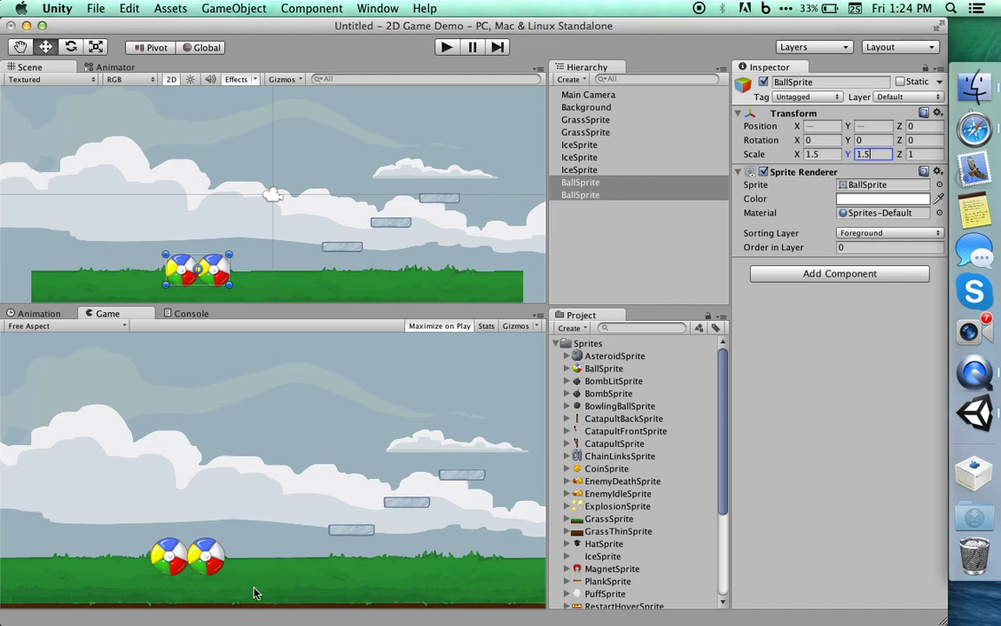
left_click(217, 559)
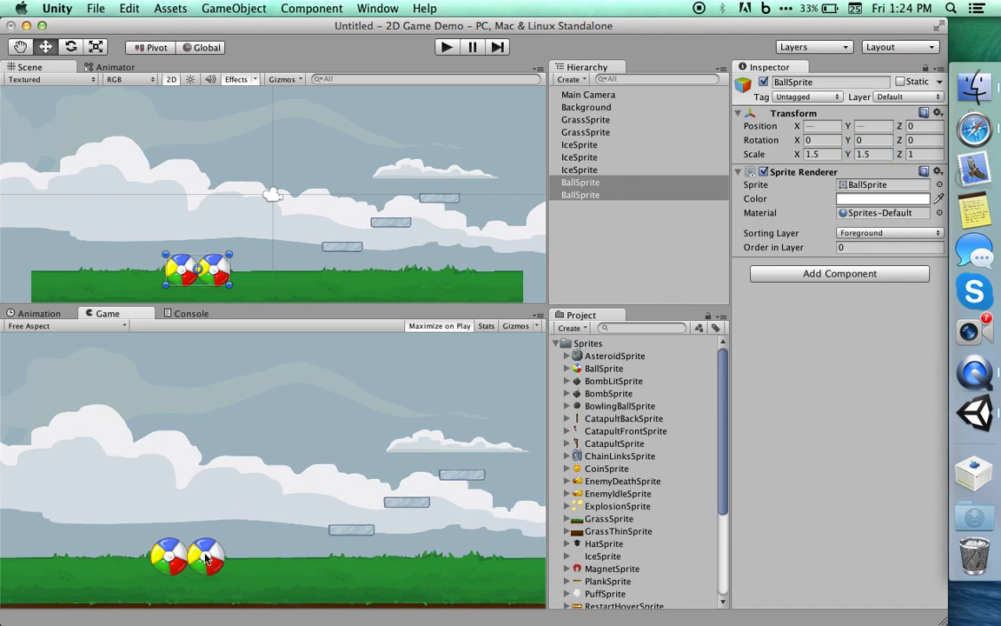
Move the second beach ball further right along the grass.
left_click(593, 194)
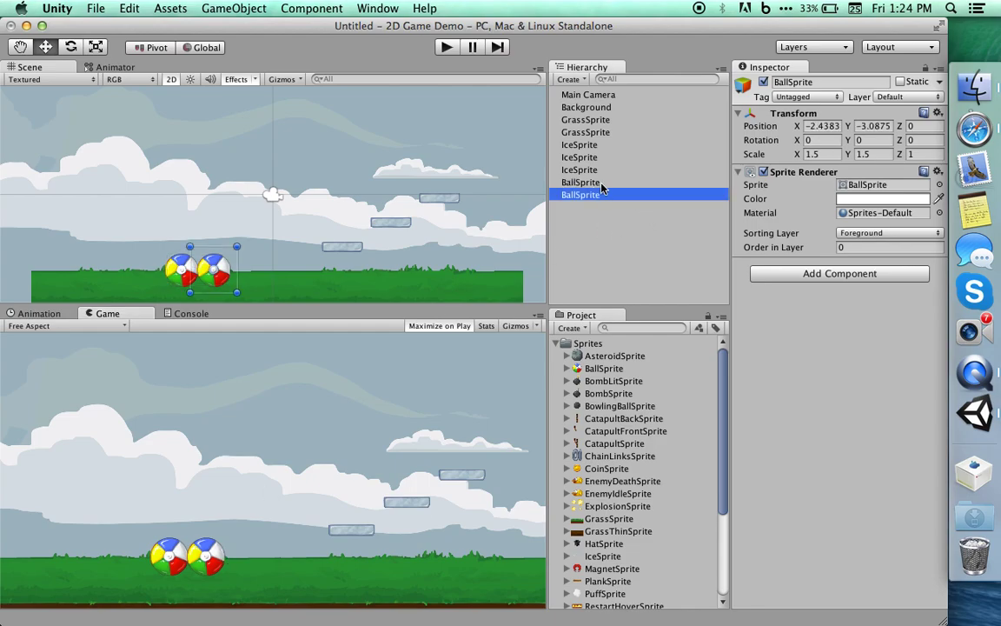
left_click(595, 182)
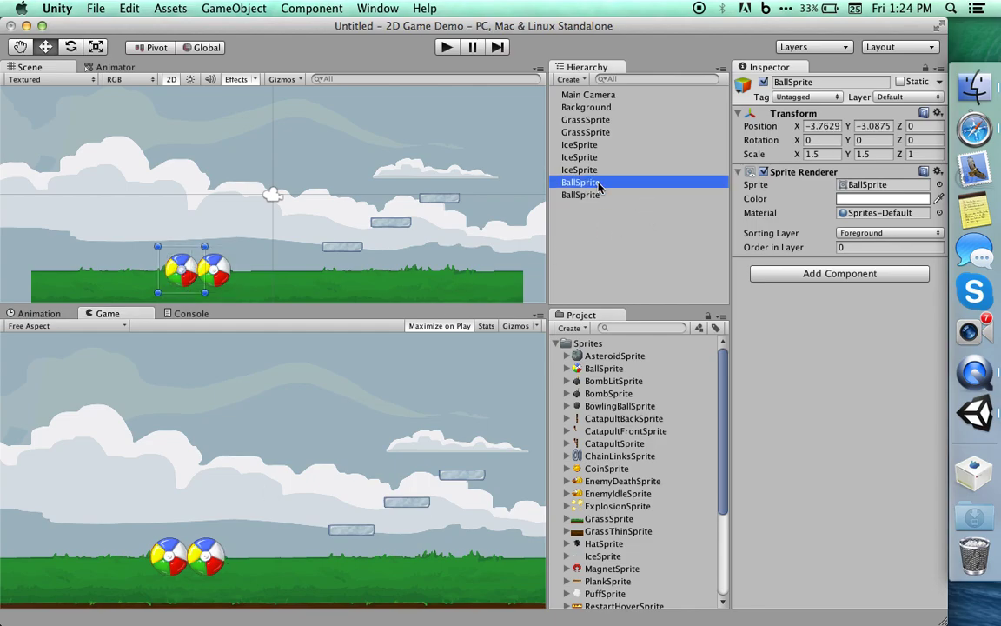
left_click(221, 555)
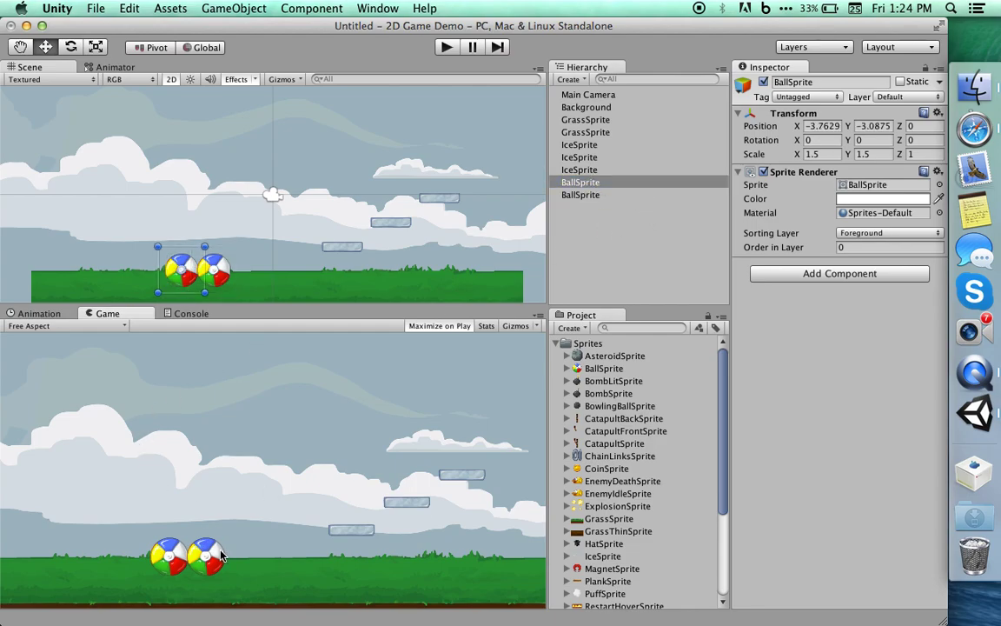
left_click(580, 195)
left_click_drag(215, 276, 250, 276)
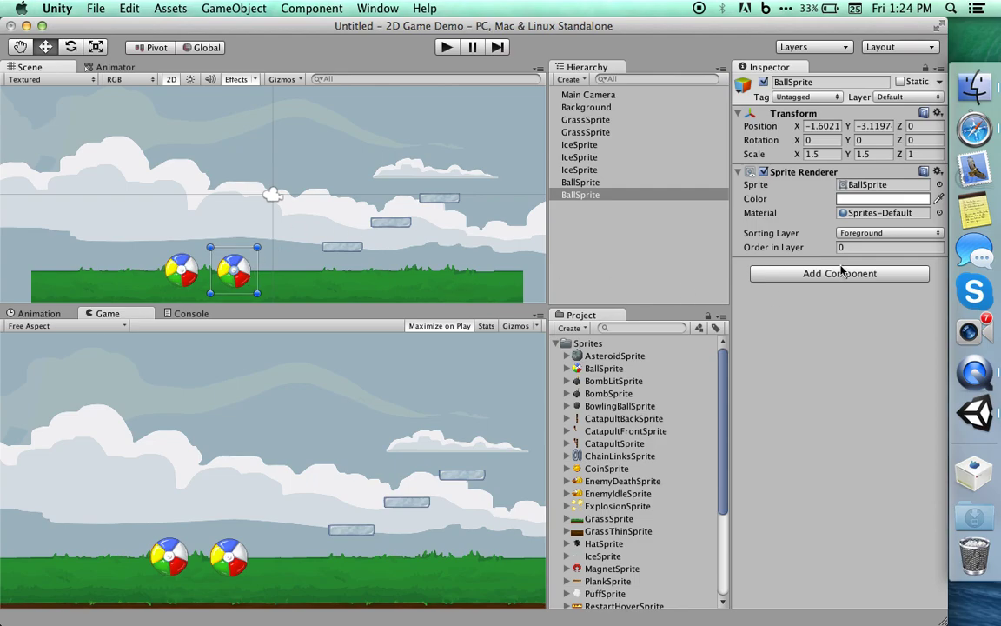
Experiment with the beach ball's Order in Layer value, trying values such as 1.
left_click(773, 245)
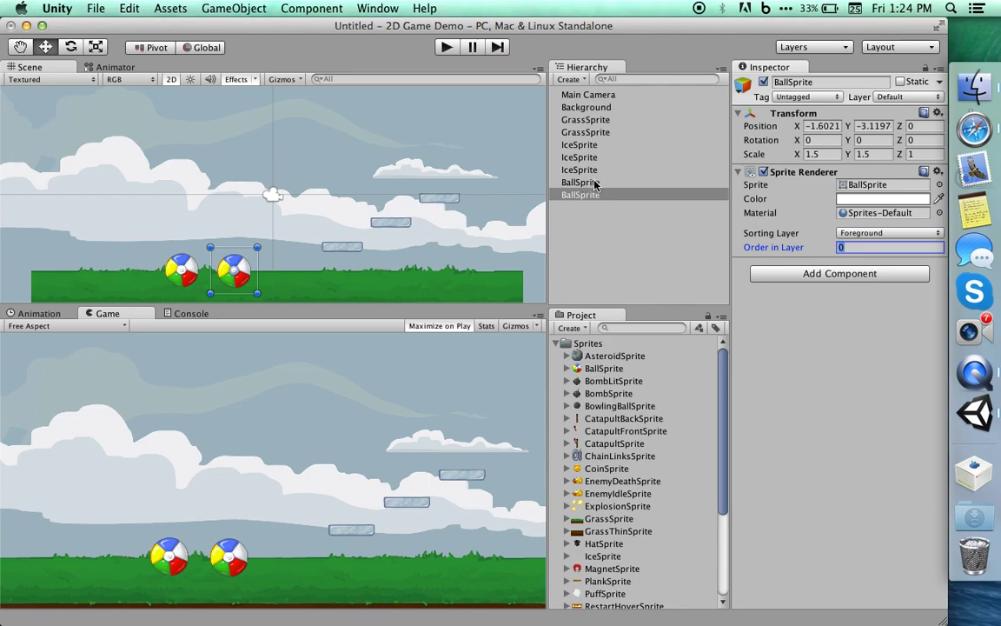
left_click(856, 247)
key("BackSpace")
type("1")
key("BackSpace")
type("09")
key("BackSpace")
type("1")
Test Order in Layer -1 on the ball, reset it to 0, and collapse the Sprites folder.
key("BackSpace")
type("-1")
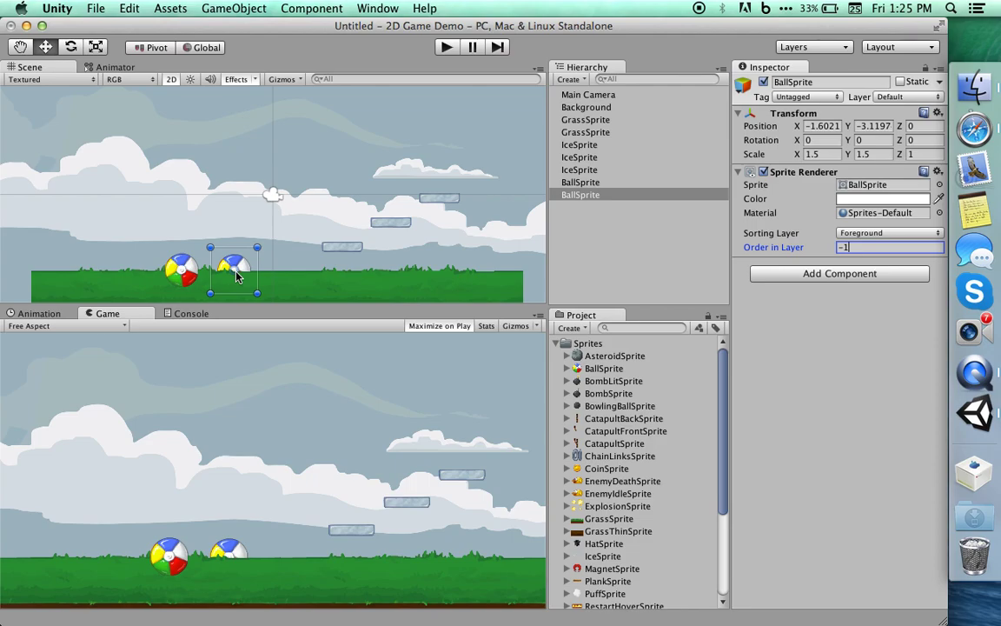
key("BackSpace")
key("BackSpace")
type("0")
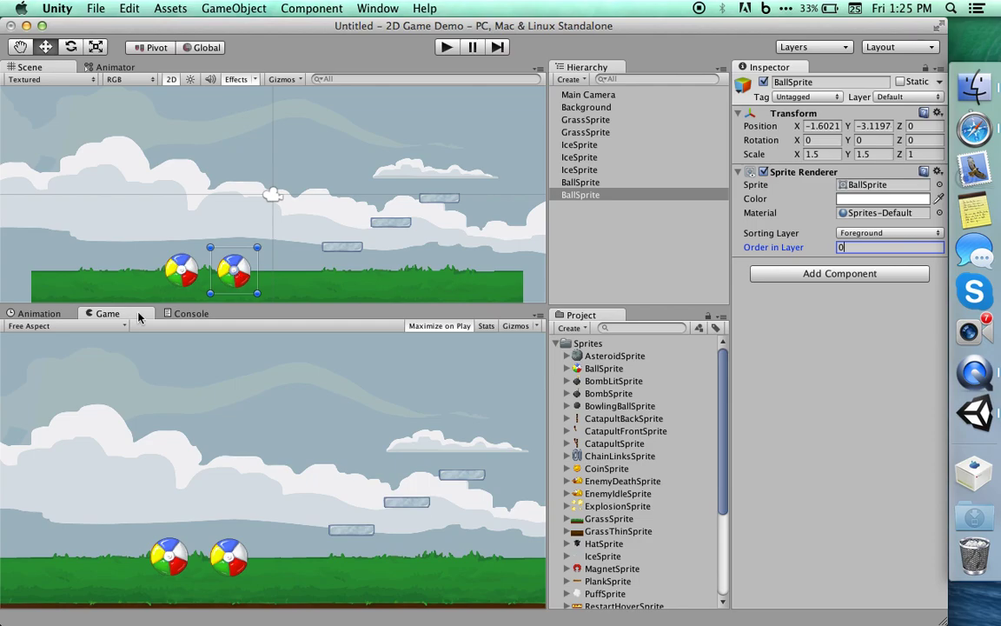
left_click(557, 344)
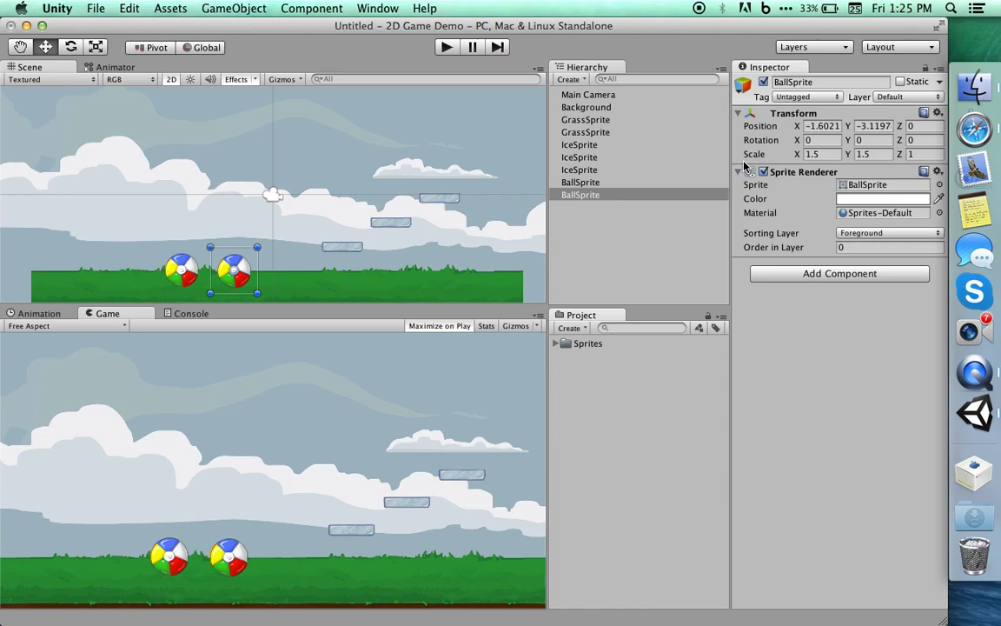
left_click(974, 129)
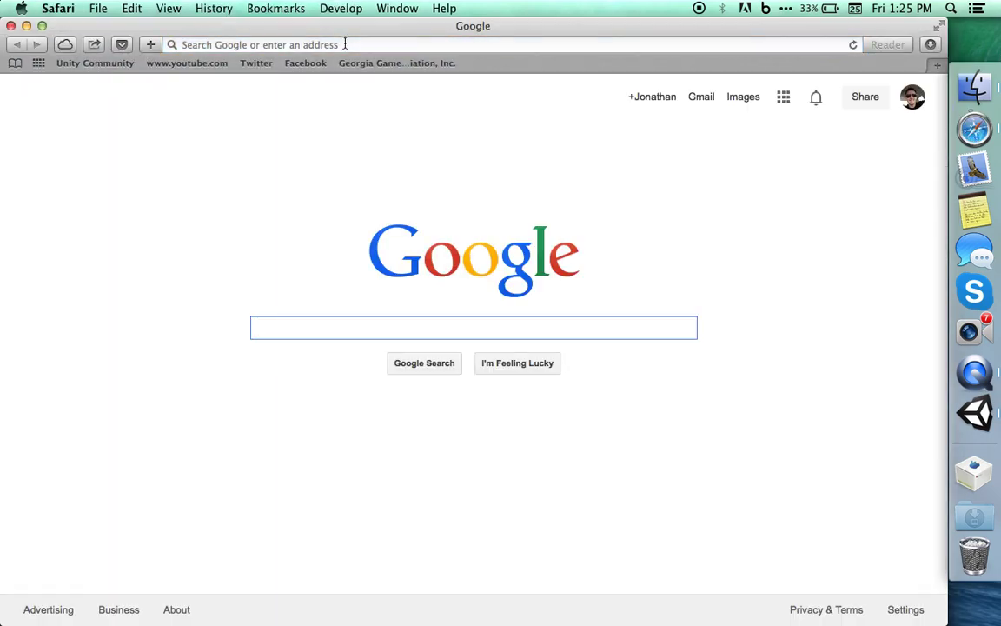
Search Google for 'tim braid sprite sheet'.
type("t")
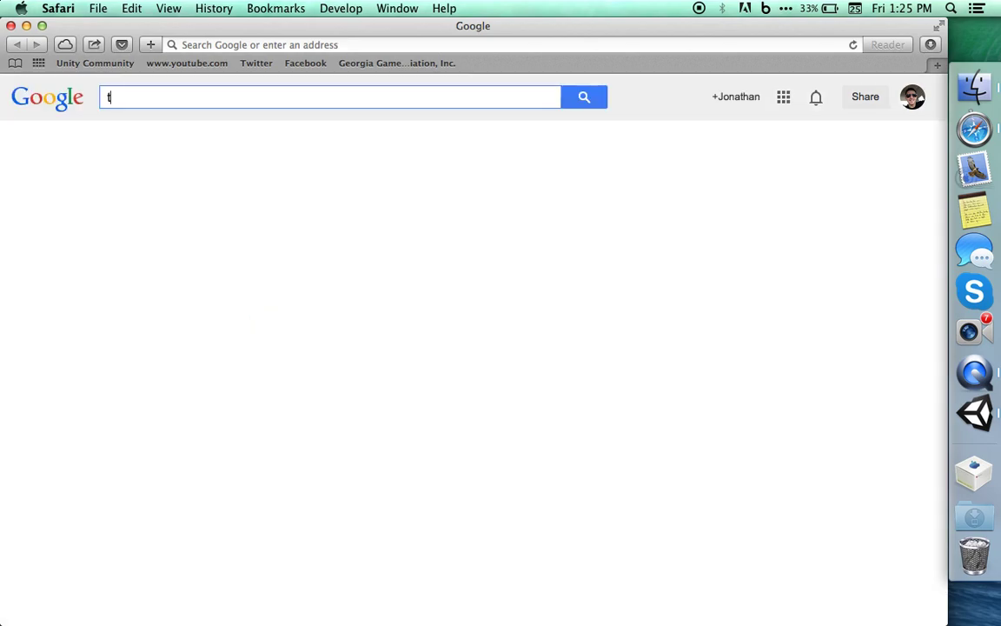
type("im braid sprite sheet")
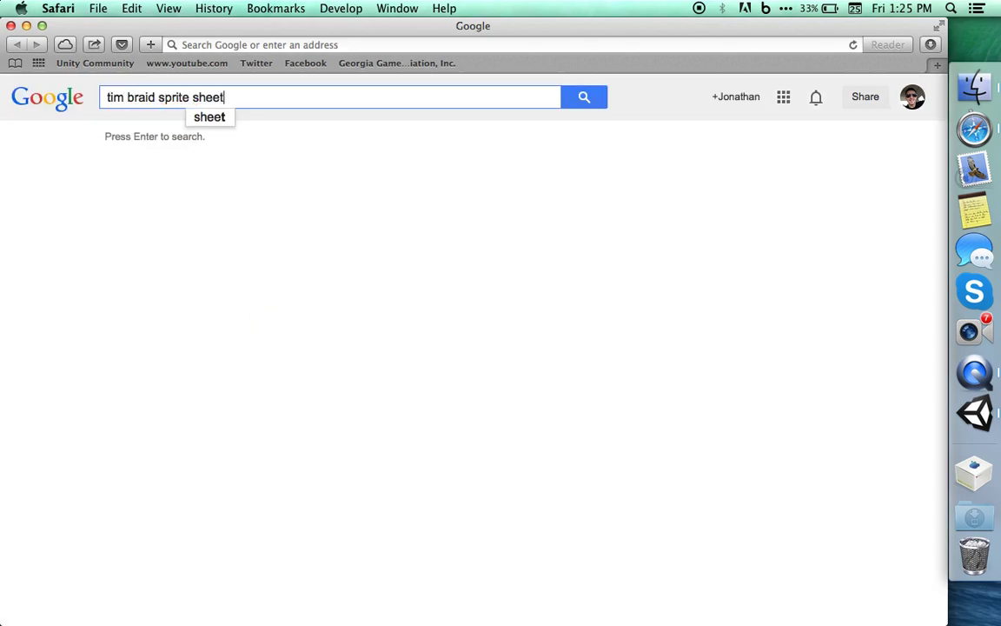
key("Return")
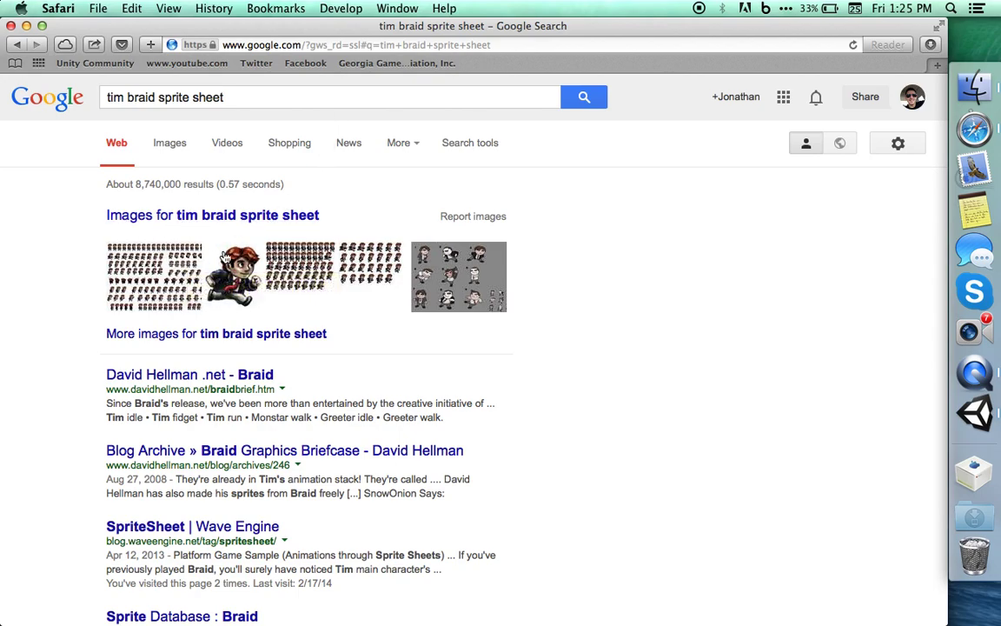
Compare sprite sheet previews and open the full-size waveengine timspritesheet.png image.
left_click(294, 259)
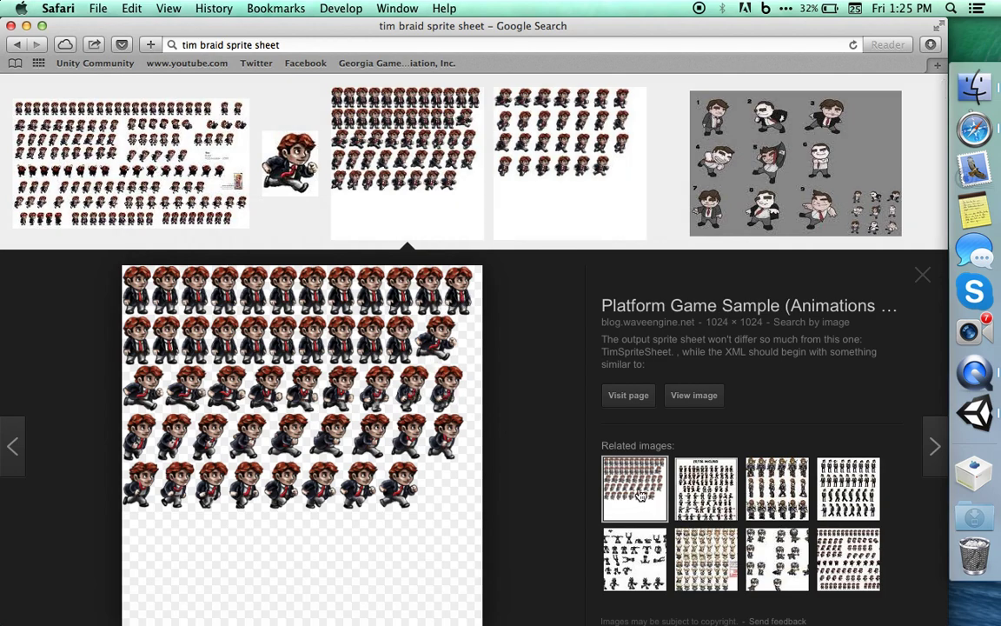
left_click(117, 144)
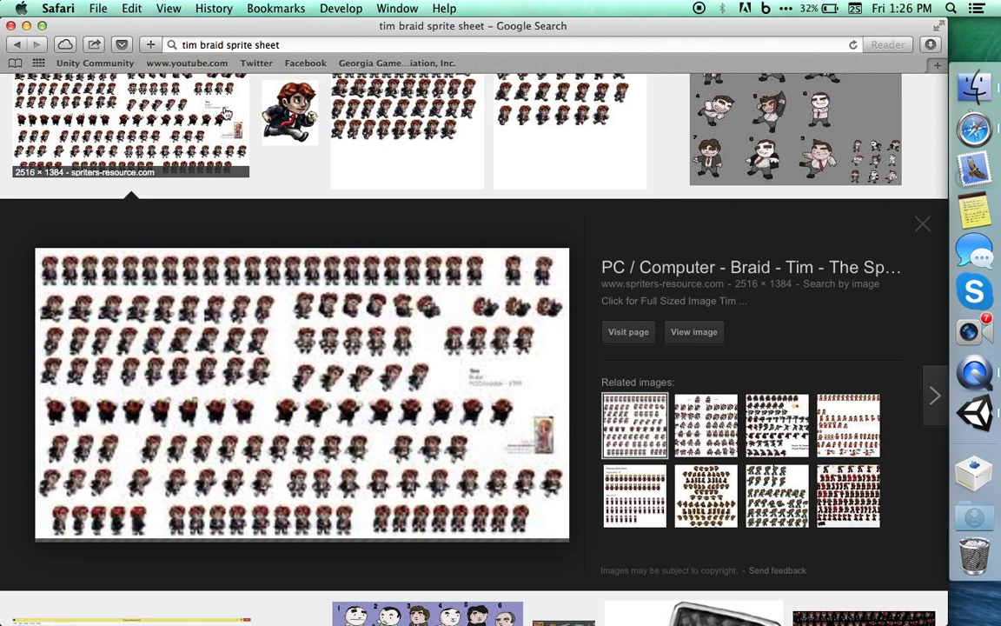
left_click(391, 139)
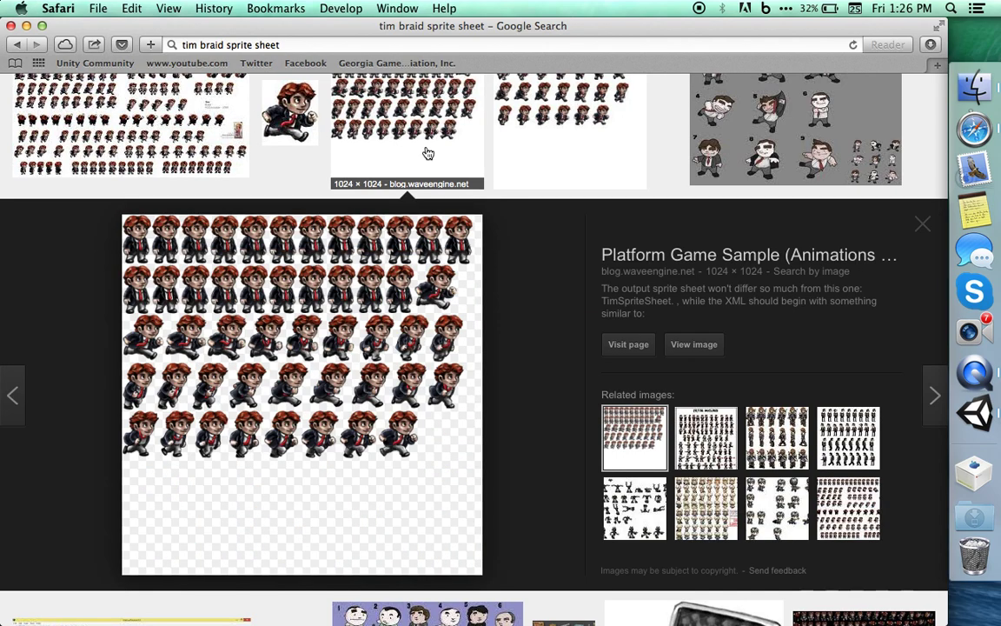
left_click(693, 344)
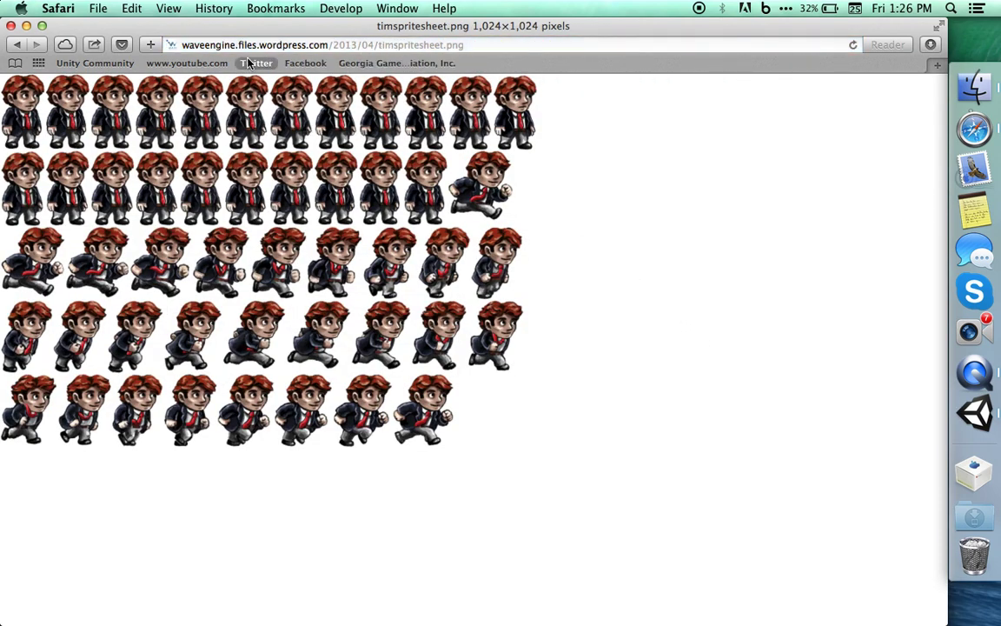
Save the 1024×1024 sprite sheet image to Downloads.
left_click(425, 48)
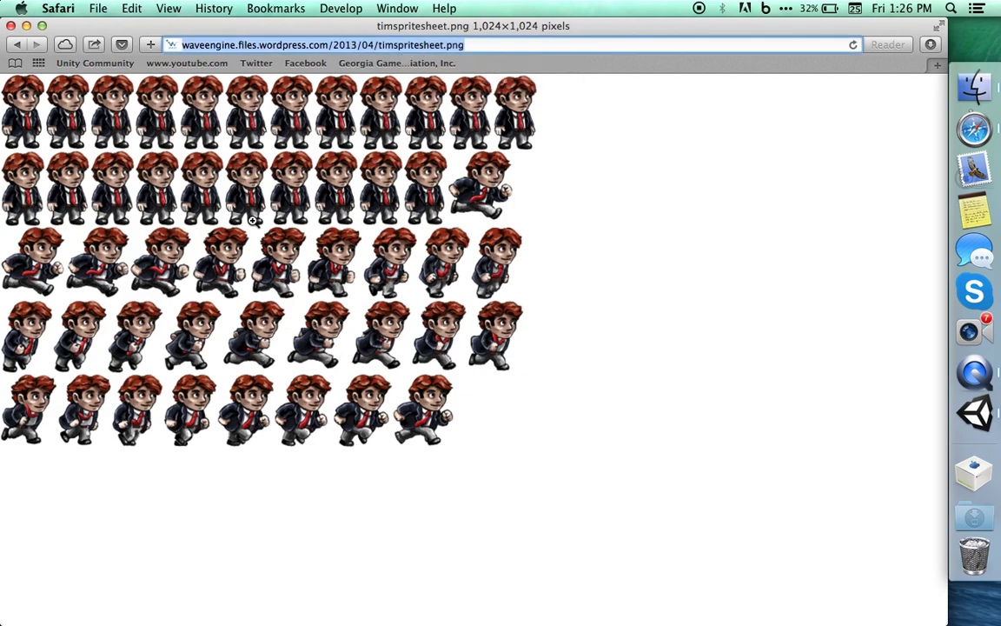
right_click(352, 212)
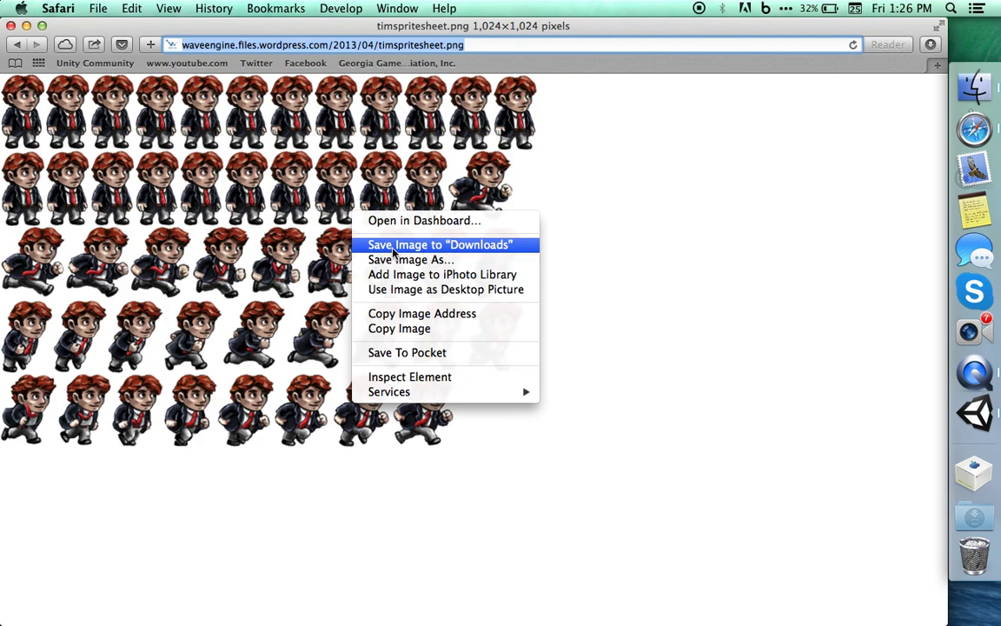
left_click(409, 244)
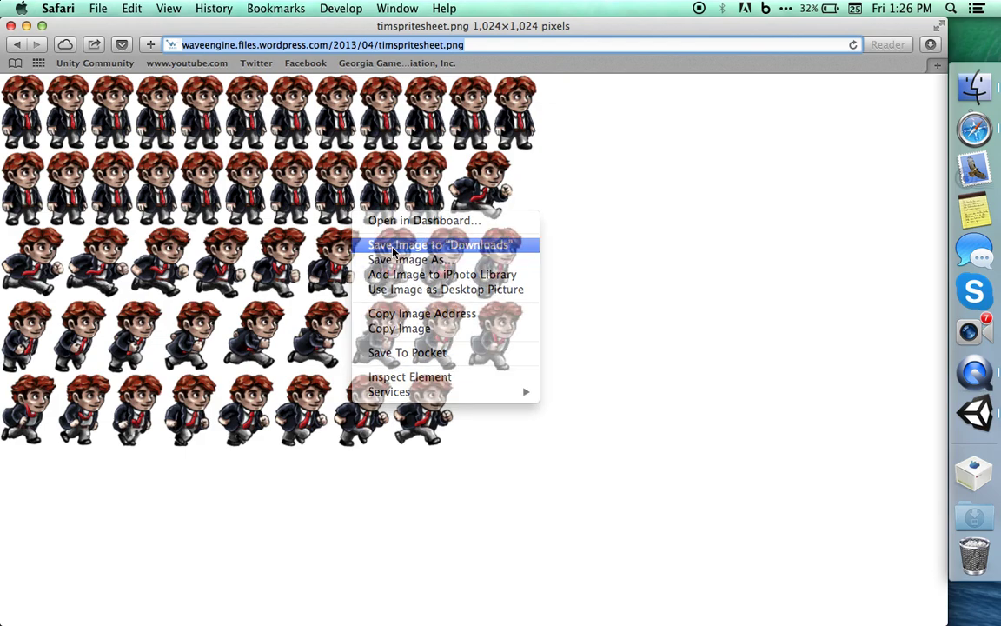
Import the downloaded timspritesheet-2 PNG into the Unity project.
left_click(11, 25)
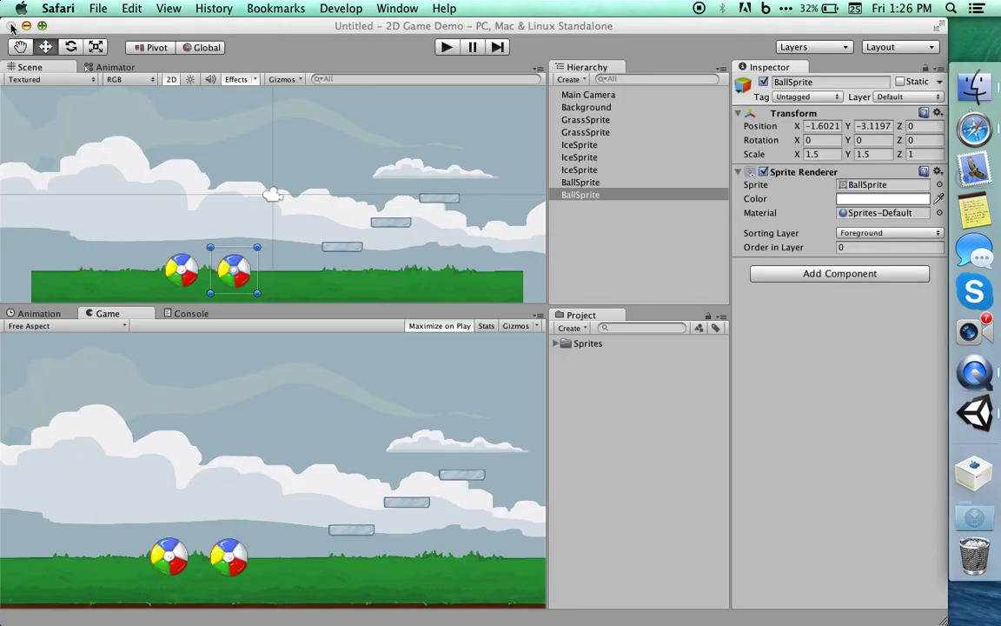
left_click(555, 344)
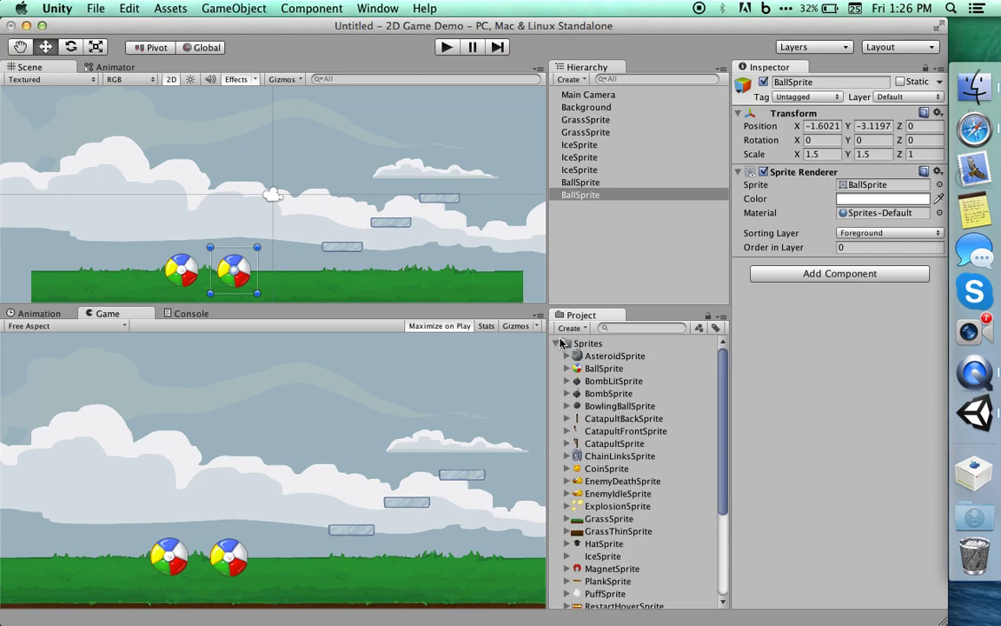
left_click(556, 344)
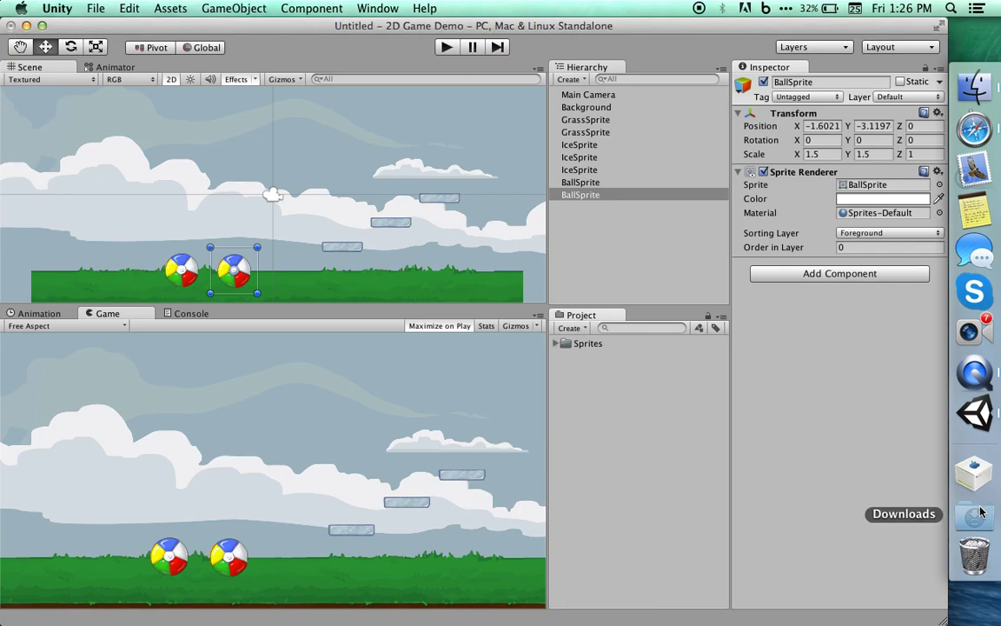
left_click(962, 525)
left_click_drag(360, 218, 614, 370)
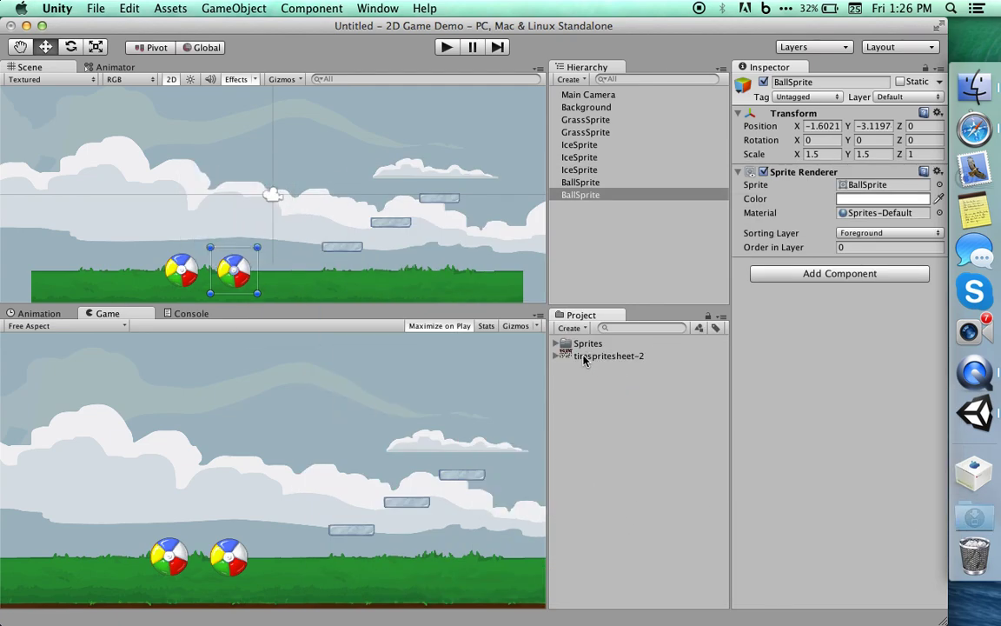
Move the timspritesheet-2 asset, holding a single sprite, into the Sprites folder.
left_click(587, 356)
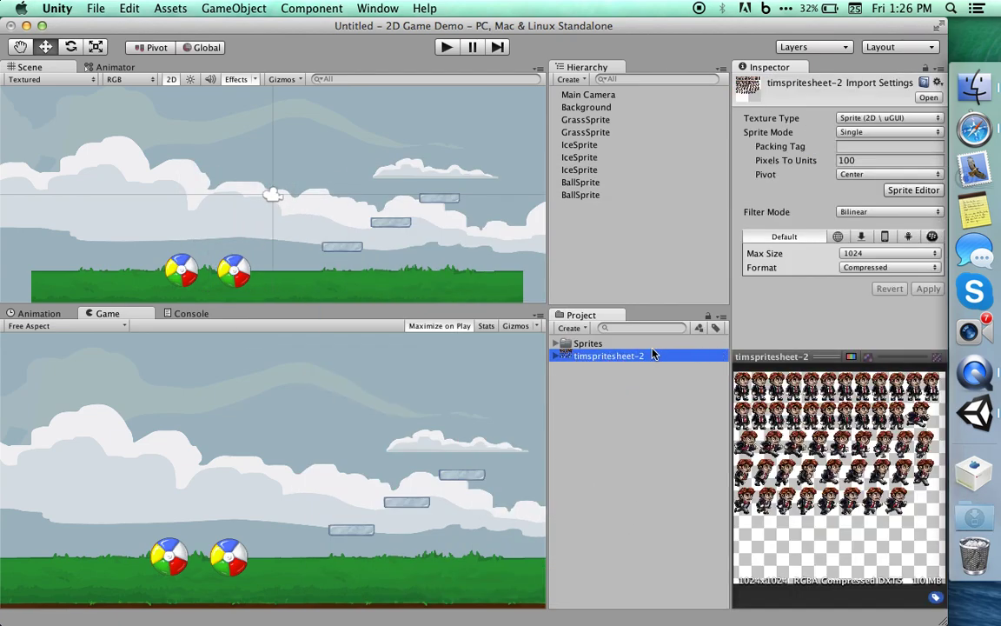
left_click(557, 356)
left_click(600, 369)
left_click(557, 356)
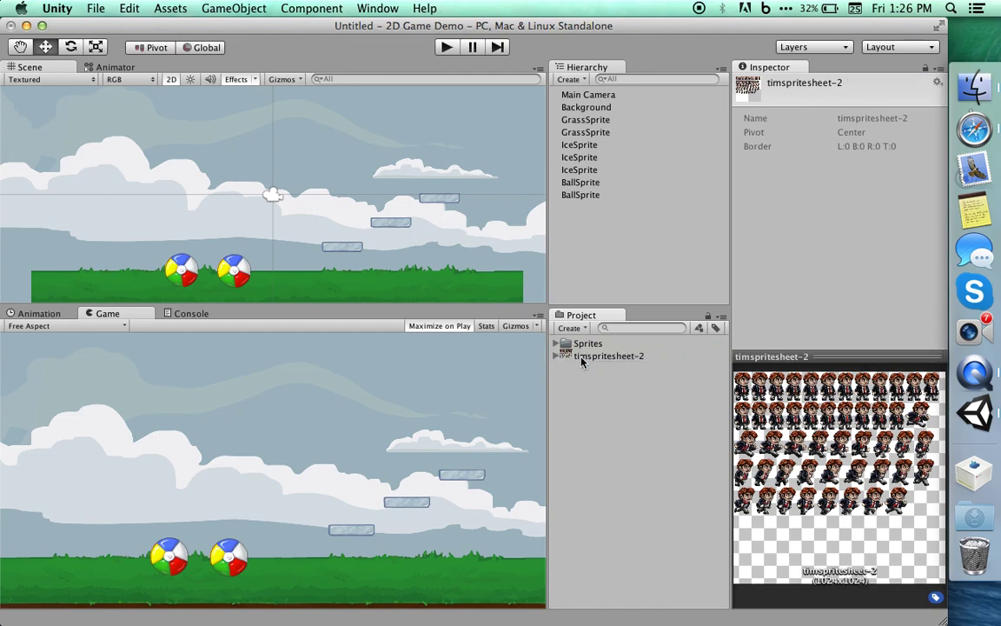
left_click_drag(582, 361, 588, 344)
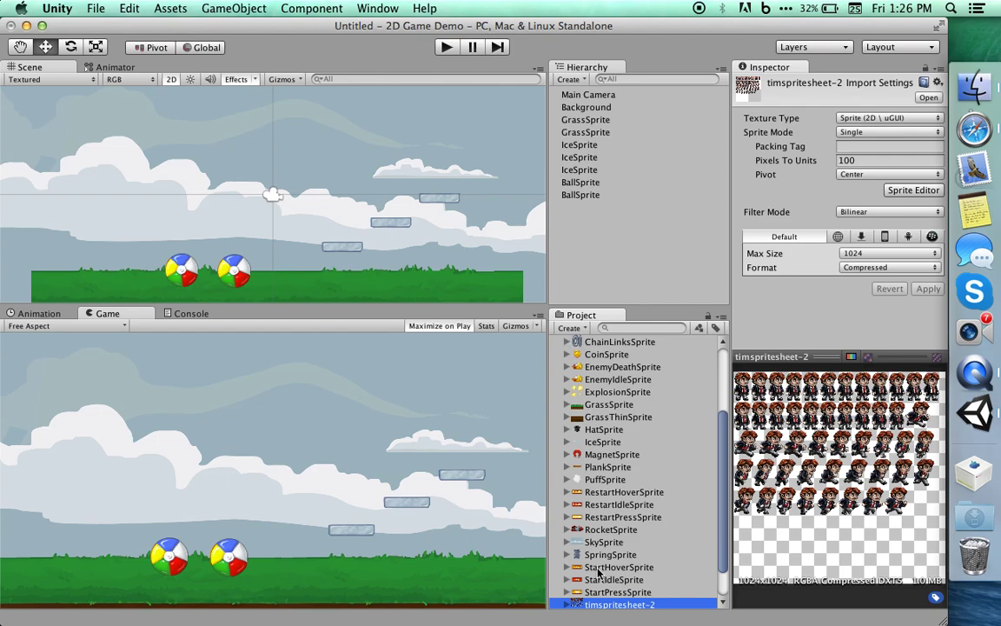
scroll(598, 573, "down", 2)
Add timspritesheet-2 to the scene as an object at position 0, 0, 0.
left_click_drag(609, 564, 580, 245)
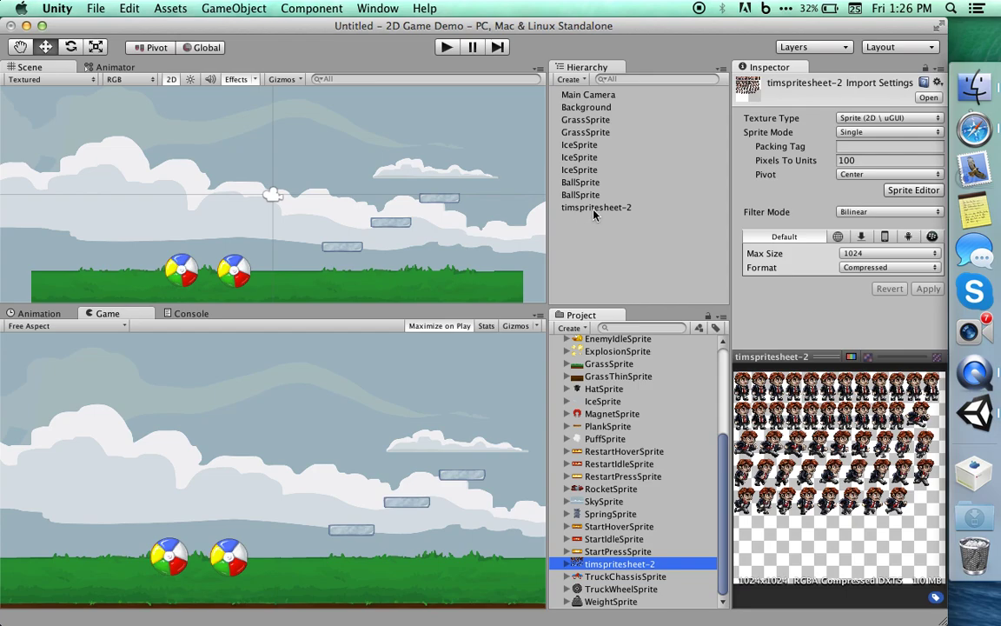
left_click(585, 211)
left_click(864, 233)
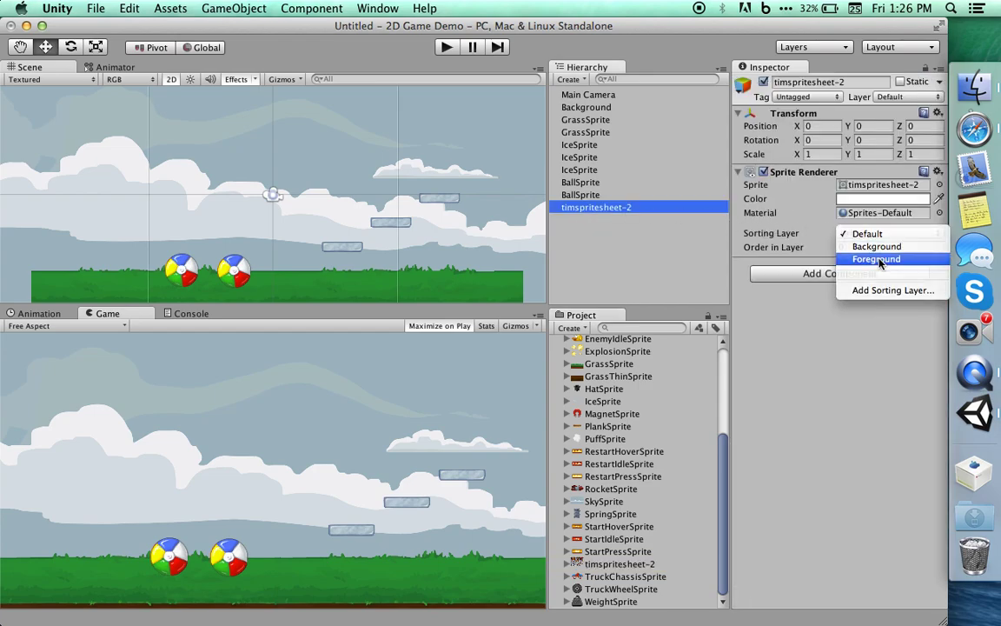
Put the timspritesheet-2 object on the Foreground sorting layer, then delete it from the scene.
left_click(878, 261)
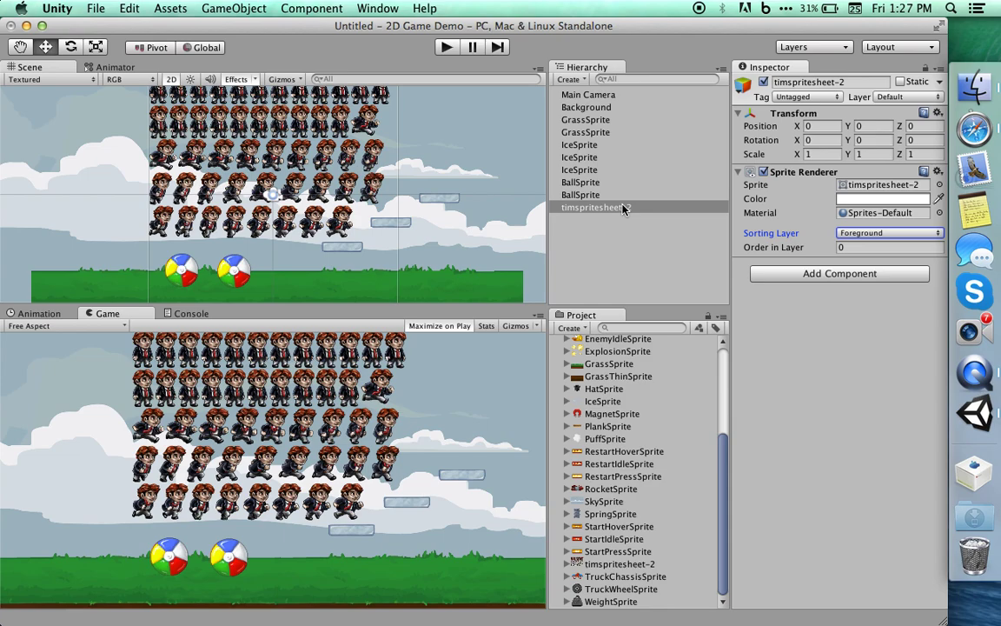
right_click(600, 207)
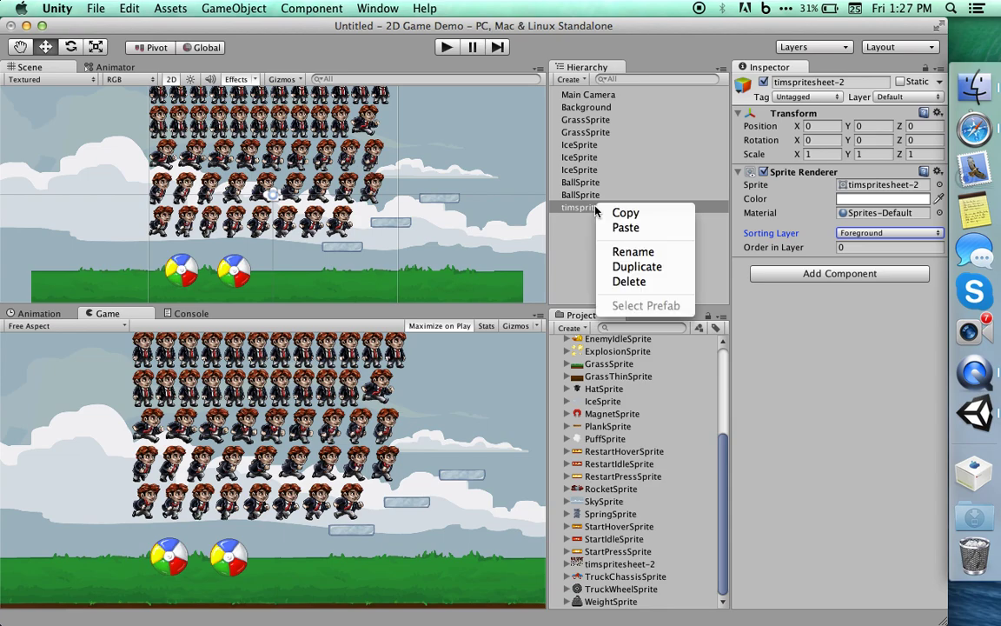
left_click(629, 281)
left_click(606, 439)
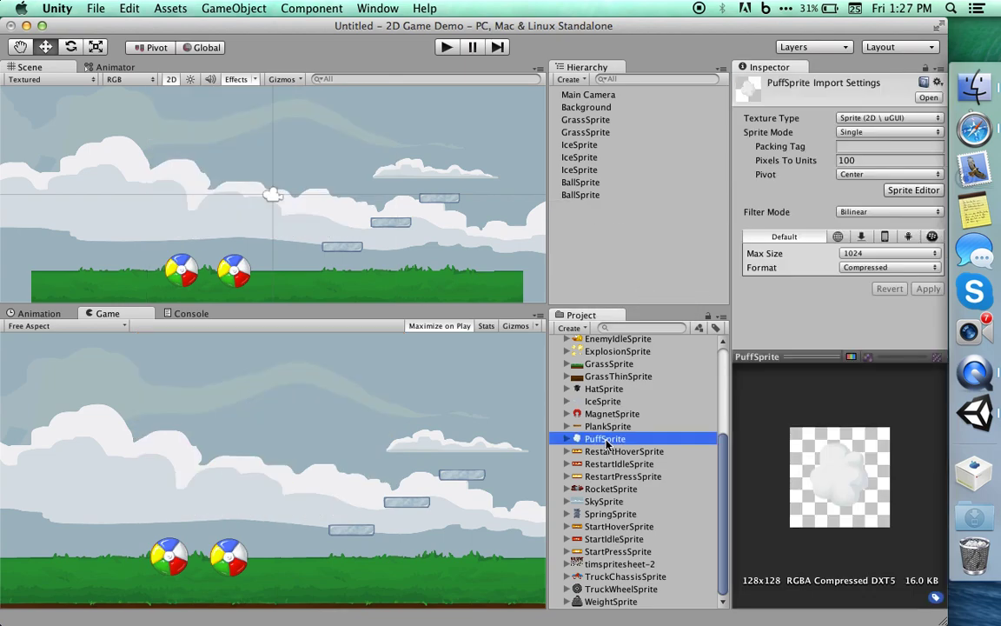
Change the timspritesheet-2 texture's Sprite Mode from Single to Multiple.
left_click(603, 565)
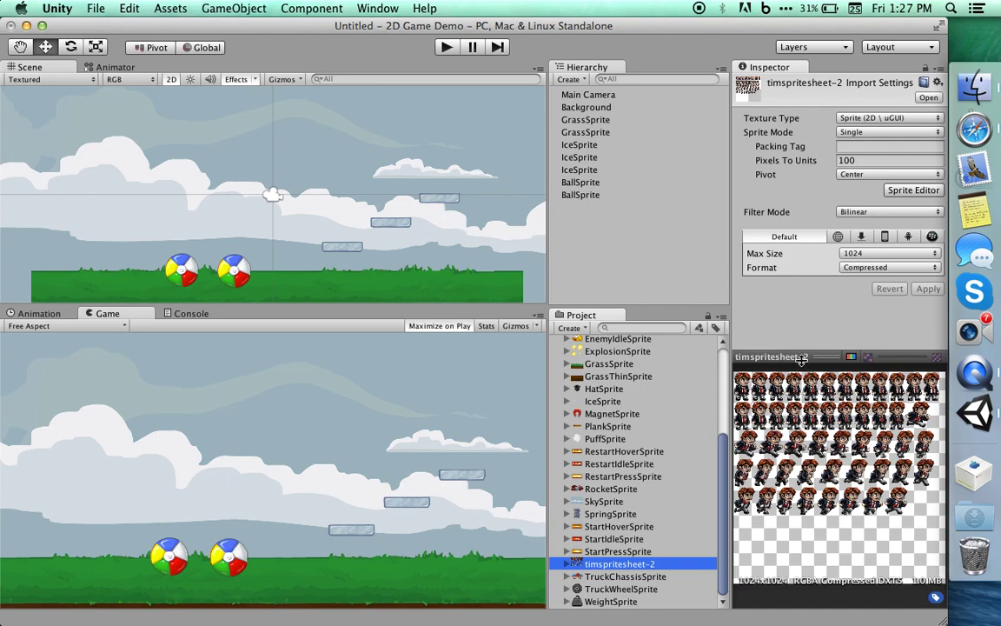
left_click(856, 132)
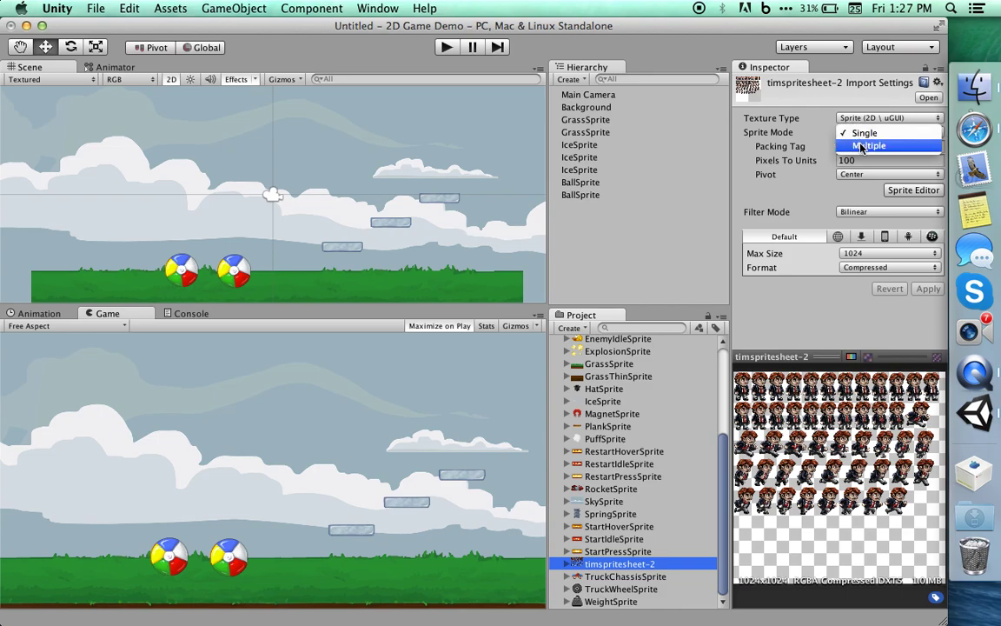
left_click(861, 145)
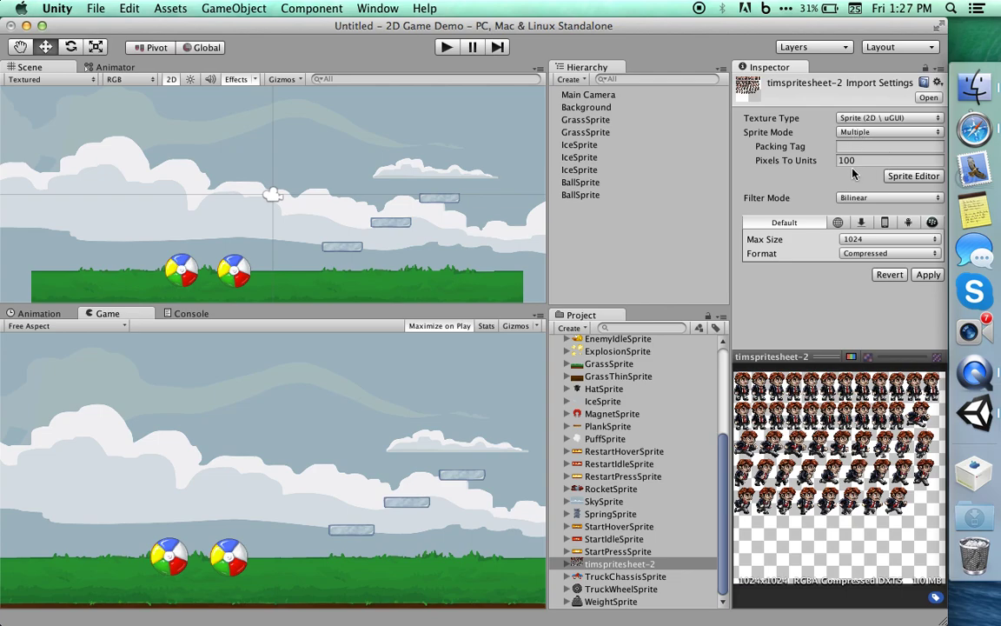
Slice timspritesheet-2 in the Sprite Editor using Automatic slice type.
left_click(910, 178)
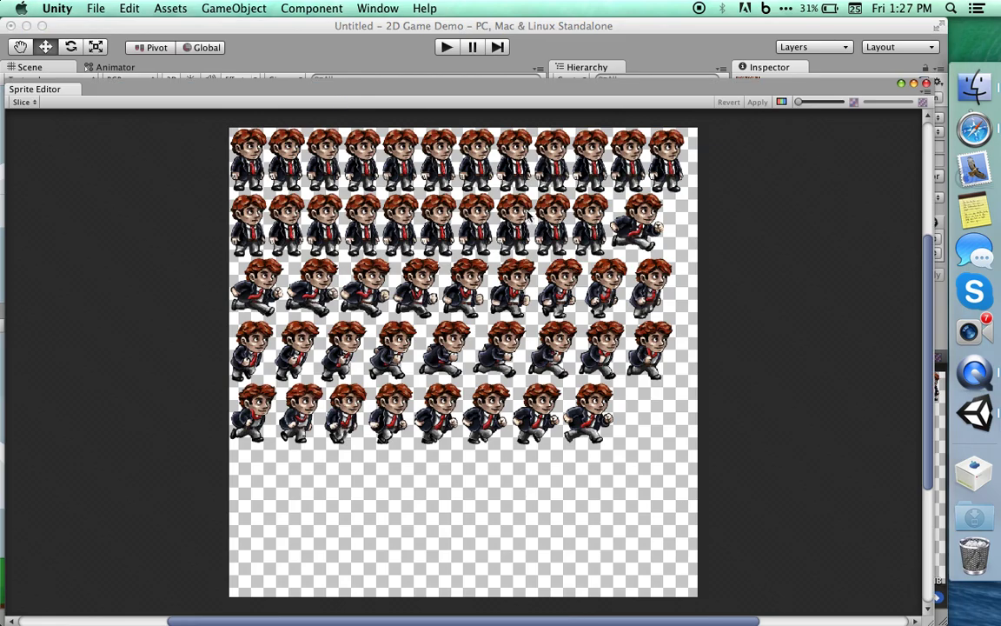
left_click(35, 103)
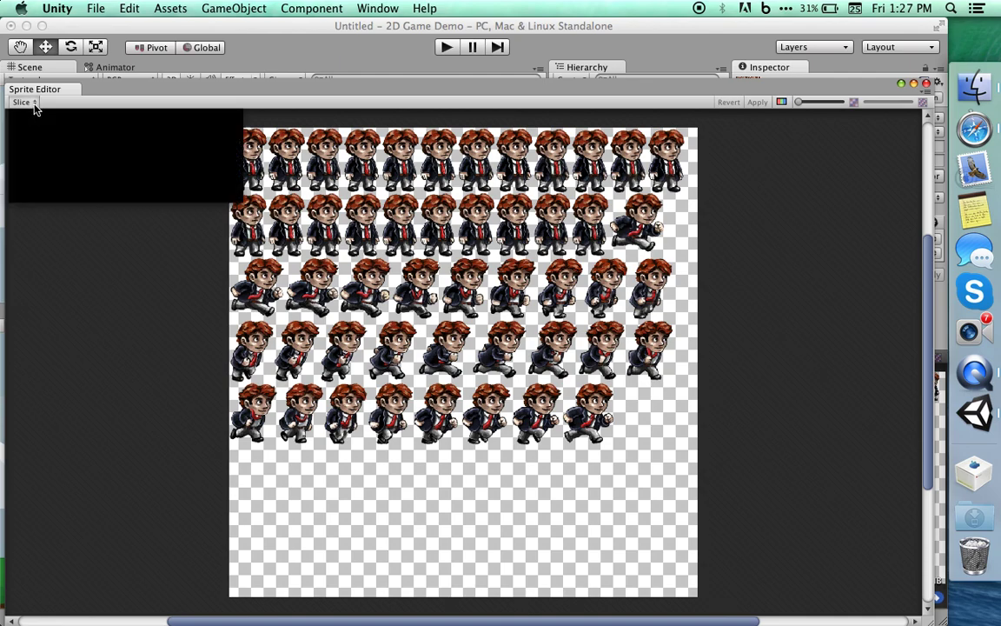
left_click(148, 120)
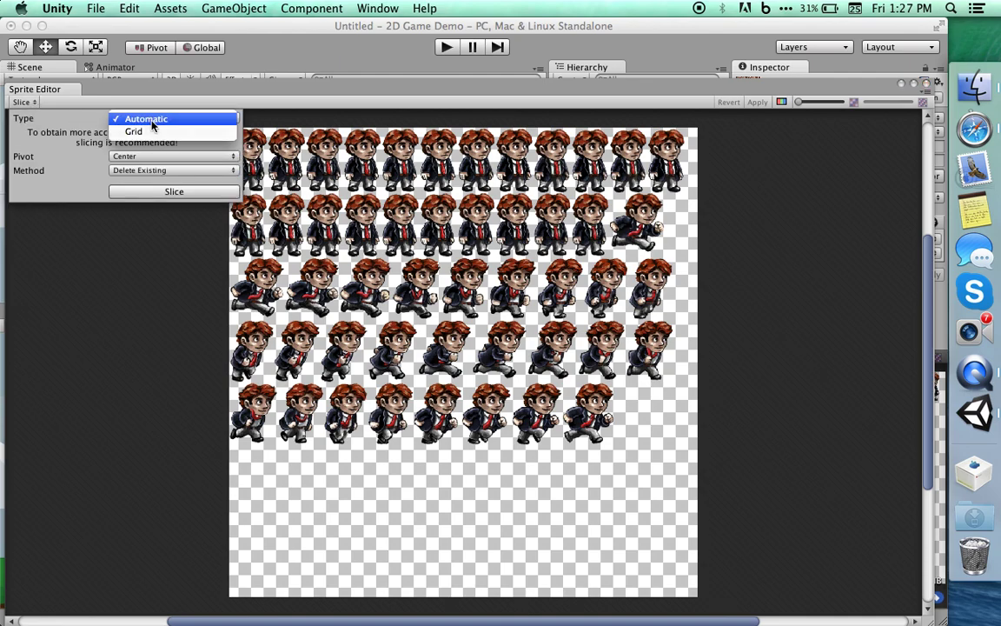
left_click(142, 130)
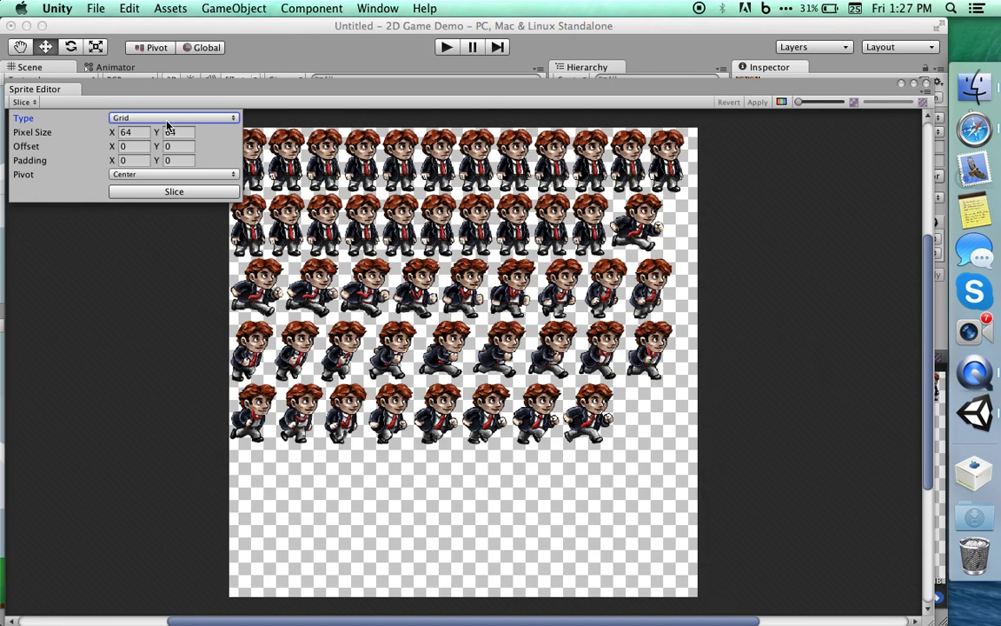
left_click(166, 119)
left_click(166, 105)
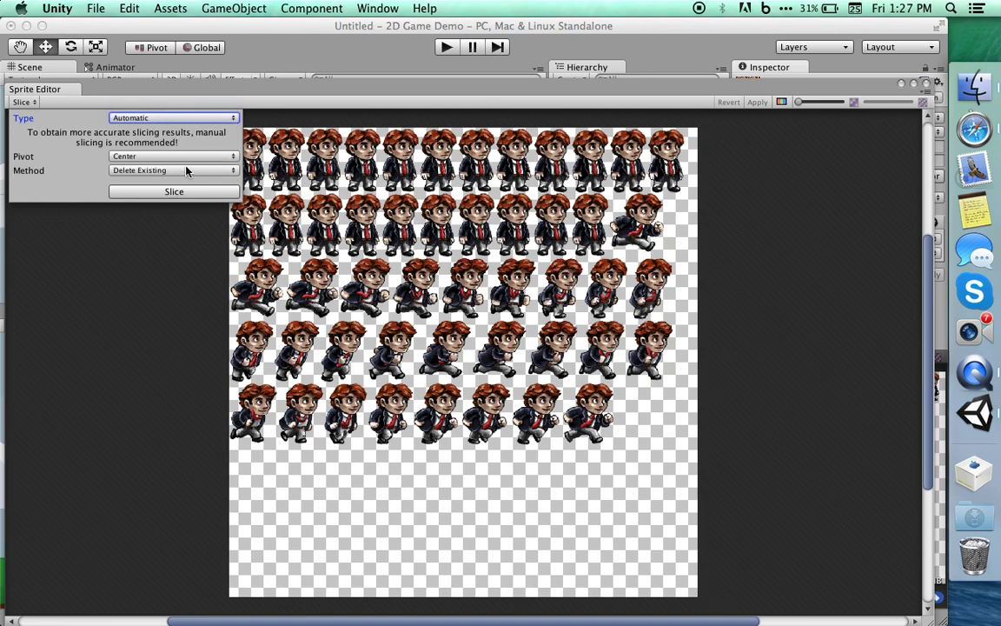
left_click(174, 191)
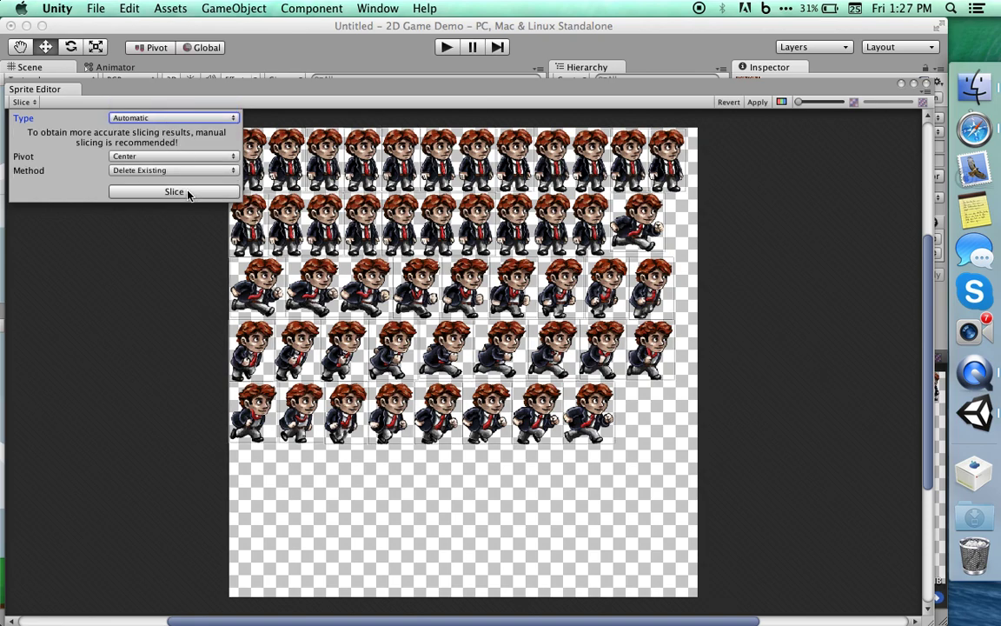
left_click(755, 482)
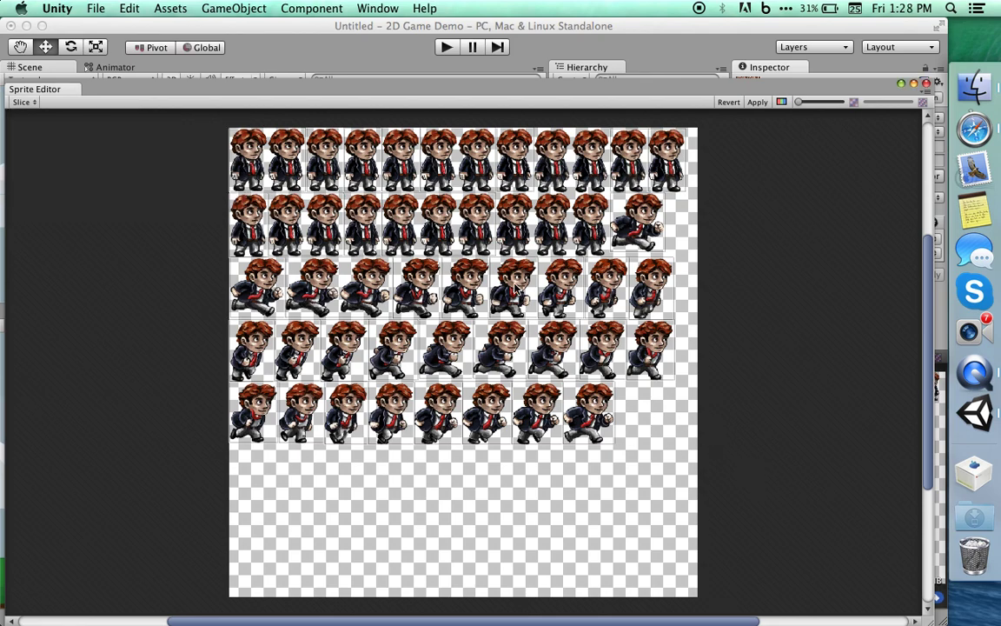
Inspect the automatic slices across the first two rows of the sheet.
left_click(405, 217)
left_click(267, 154)
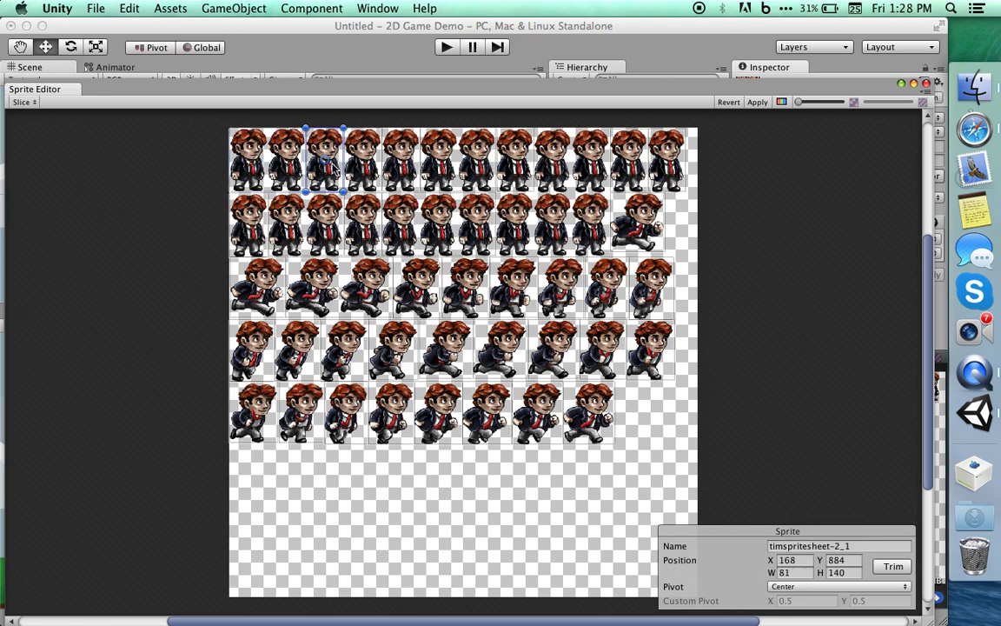
left_click(304, 150)
left_click(320, 150)
left_click(304, 223)
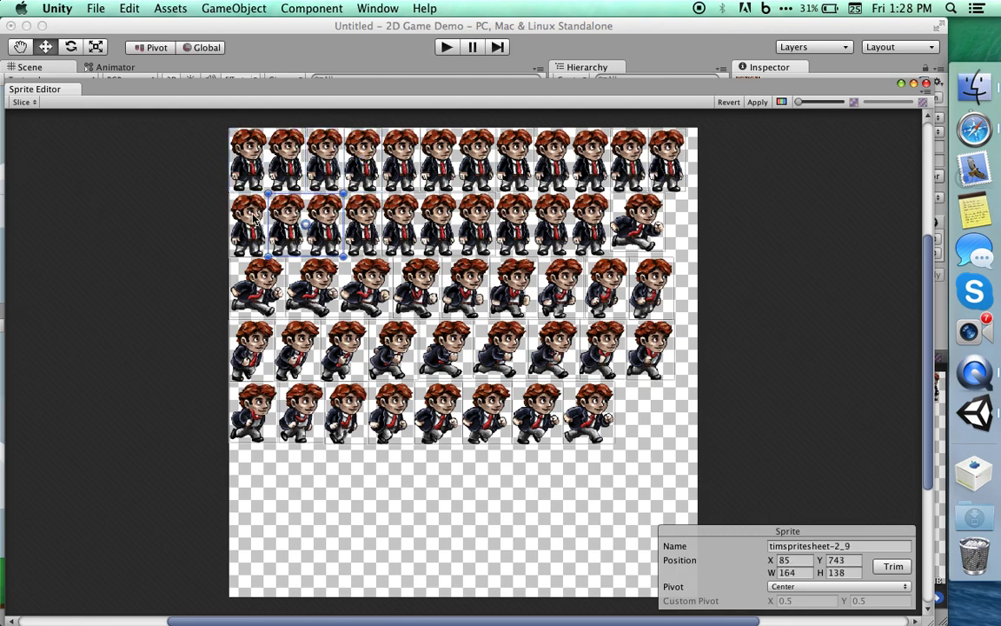
left_click(347, 202)
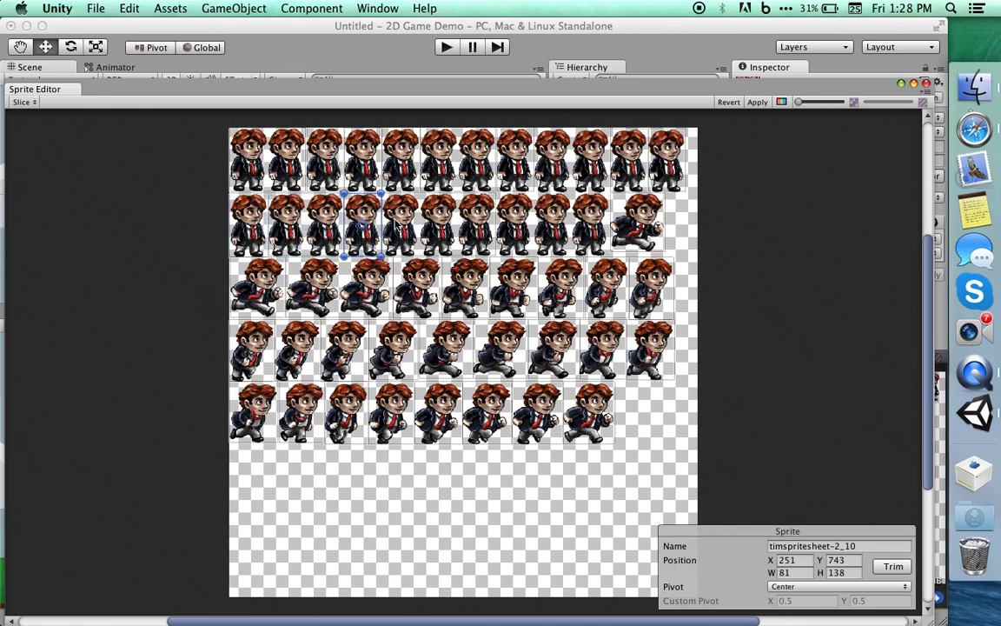
left_click(384, 203)
left_click(470, 208)
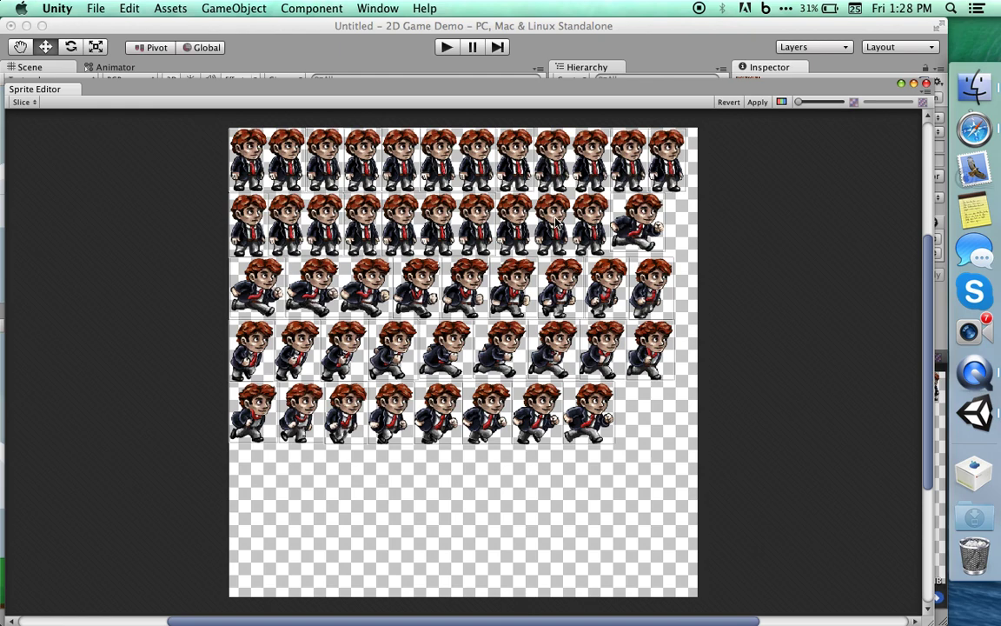
Narrow the first slice to one frame and add a trimmed 77×136 slice for the second frame.
left_click(254, 148)
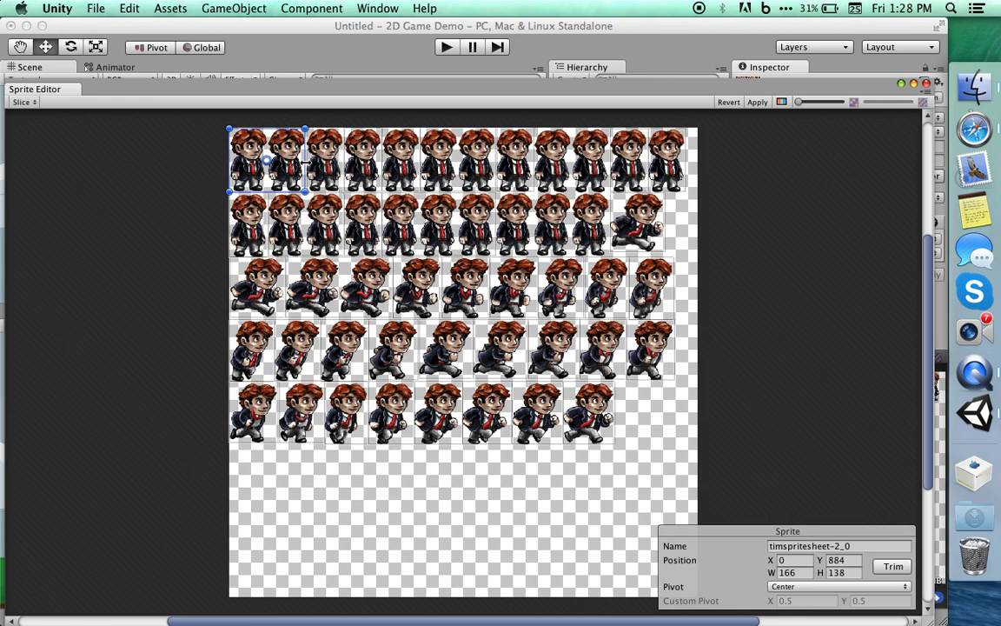
left_click_drag(305, 162, 253, 161)
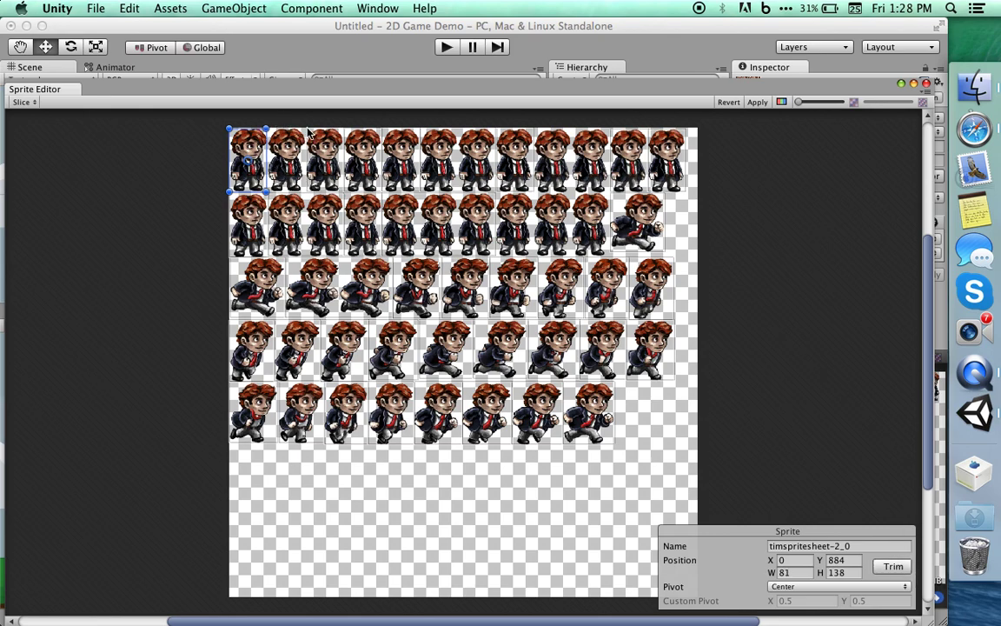
mouse_move(345, 198)
left_mouse_down()
mouse_move(304, 126)
mouse_move(290, 143)
mouse_move(303, 190)
left_mouse_up()
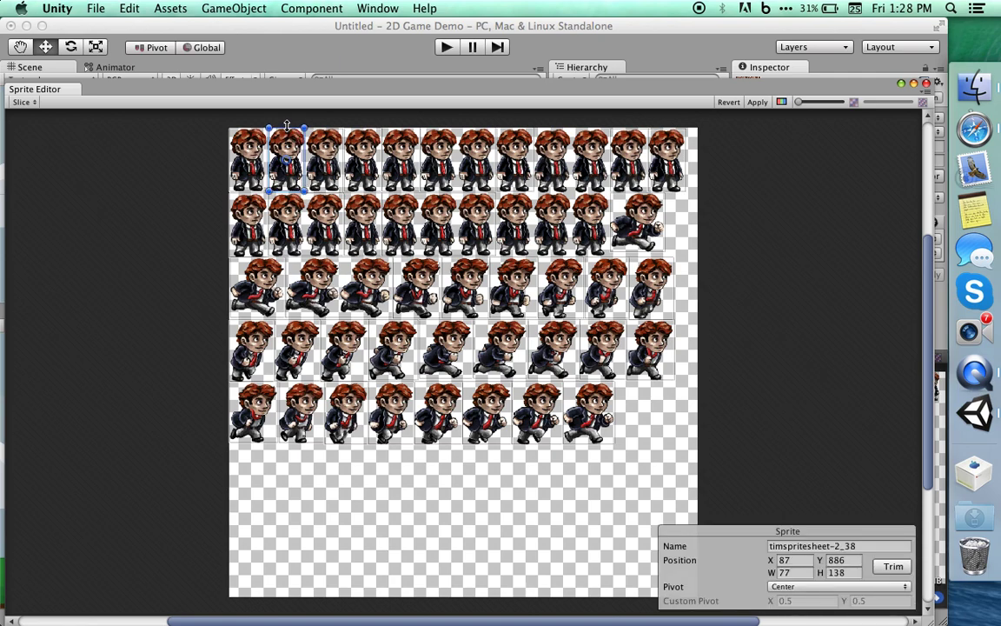
left_click(892, 566)
Narrow an oversized top-row slice and add a slice for an unsliced frame, covering the hair.
left_click(313, 144)
left_click(357, 144)
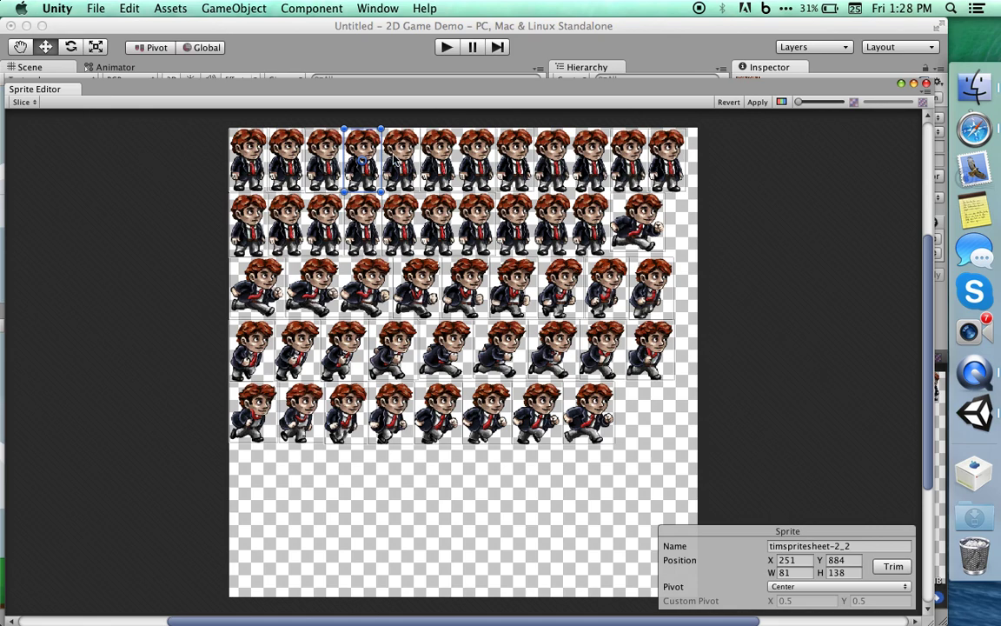
left_click(395, 145)
left_click(434, 159)
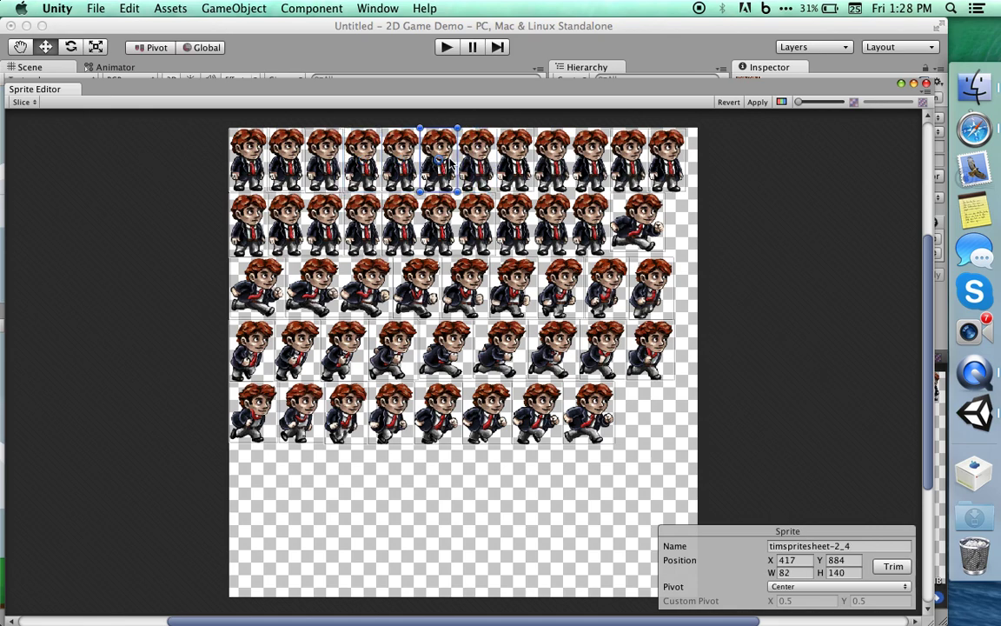
left_click_drag(459, 162, 495, 126)
left_click(511, 154)
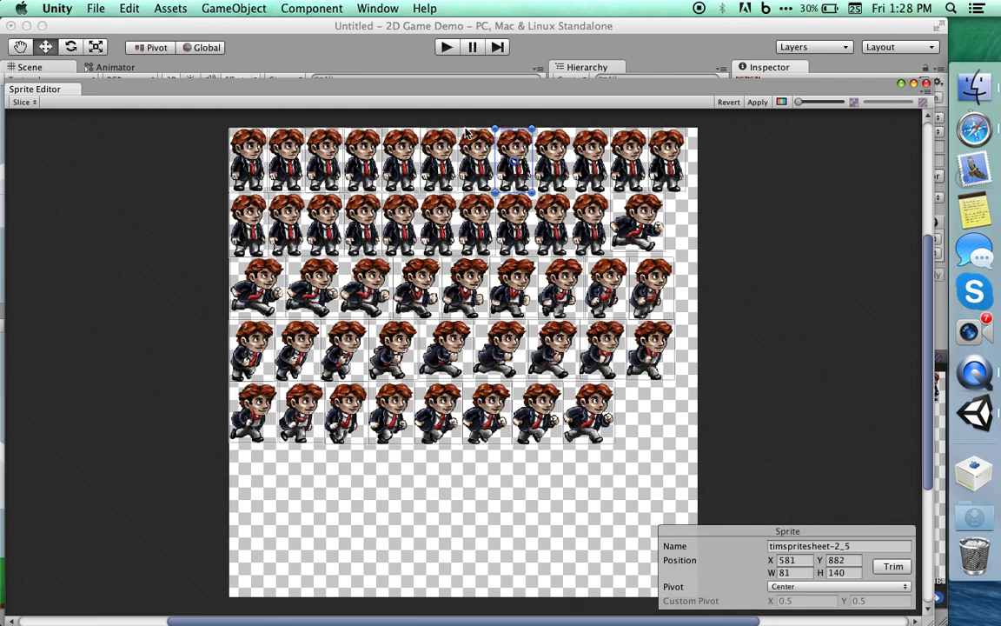
left_click_drag(460, 133, 494, 193)
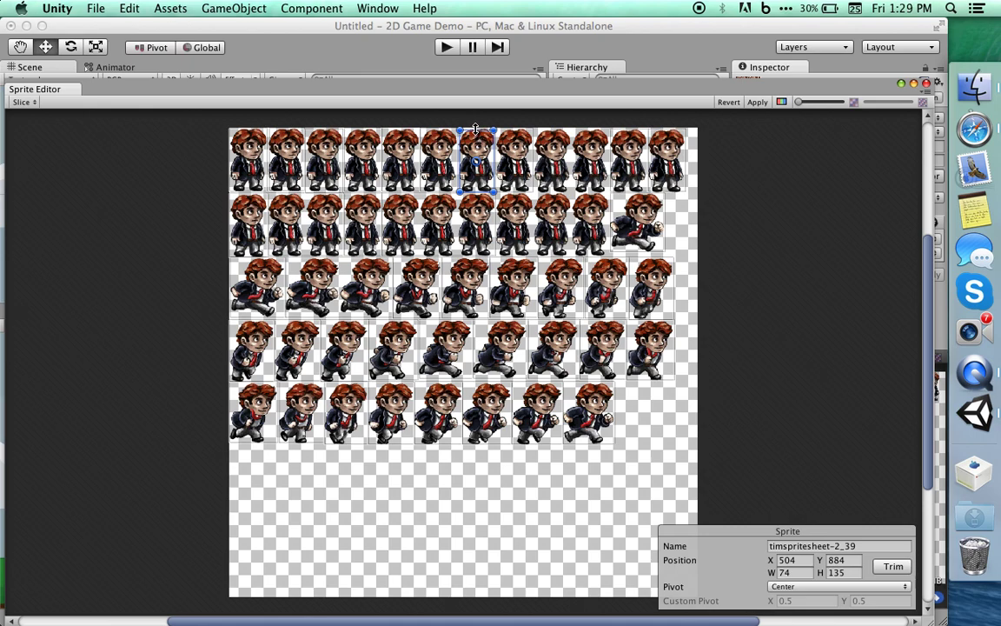
left_click_drag(476, 129, 475, 125)
left_click(498, 168)
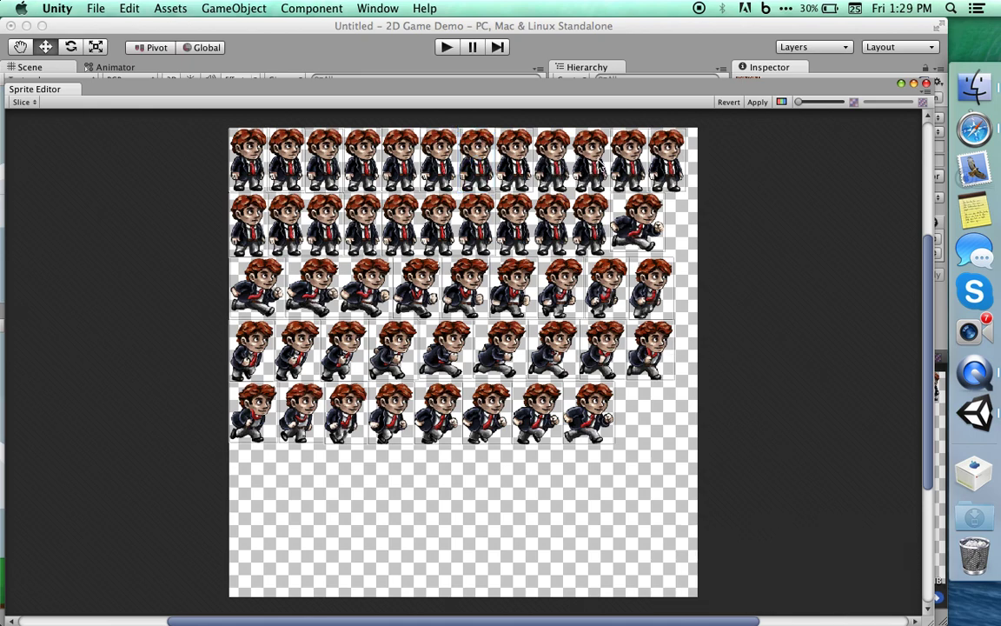
Fit the ninth frame's slice to the whole figure and add a 70×140 slice for the tenth.
left_click(554, 169)
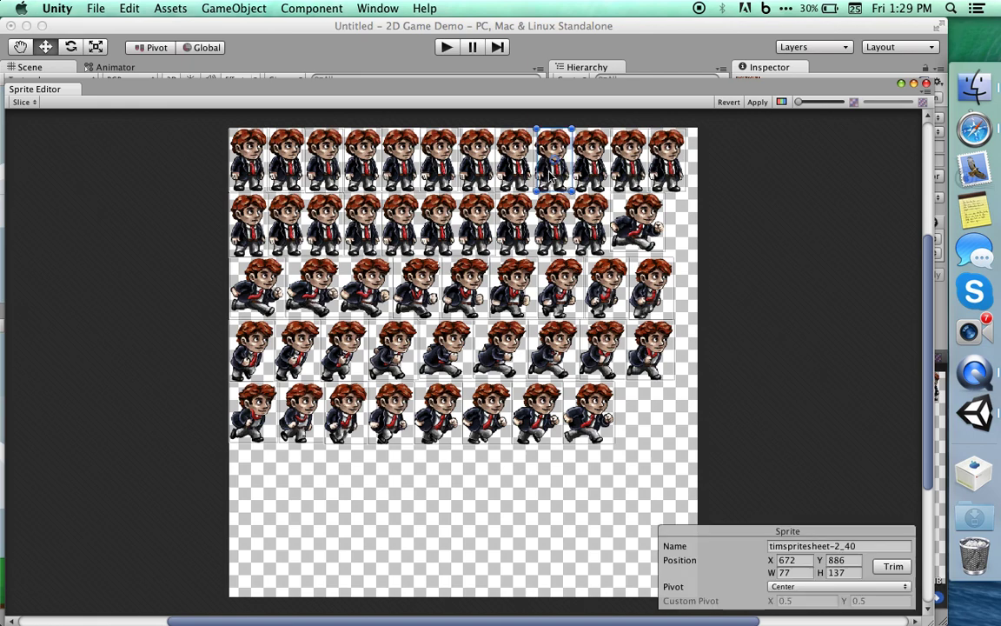
left_click_drag(535, 167, 532, 167)
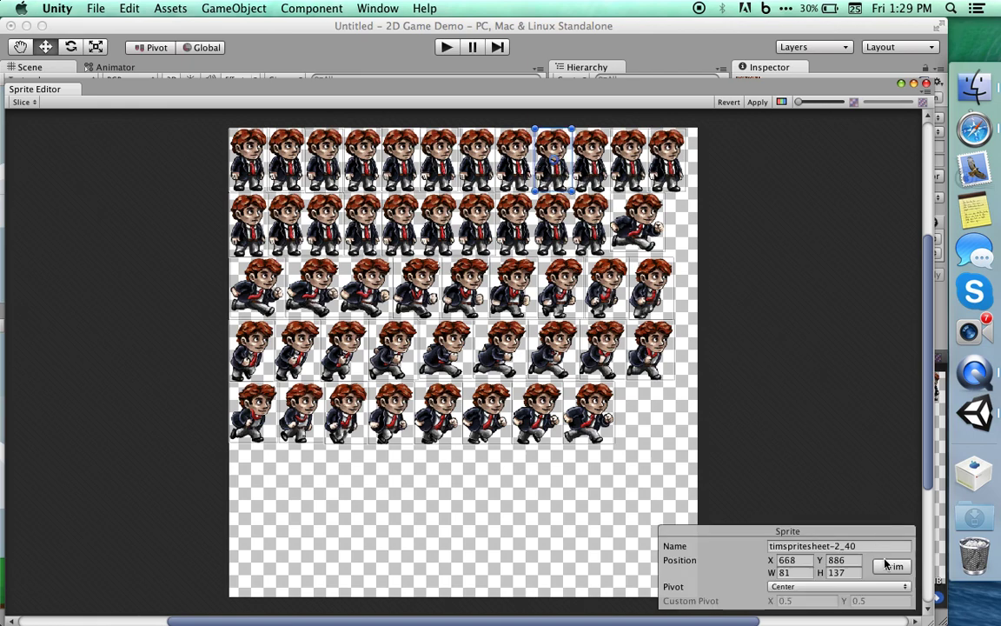
left_click(588, 148)
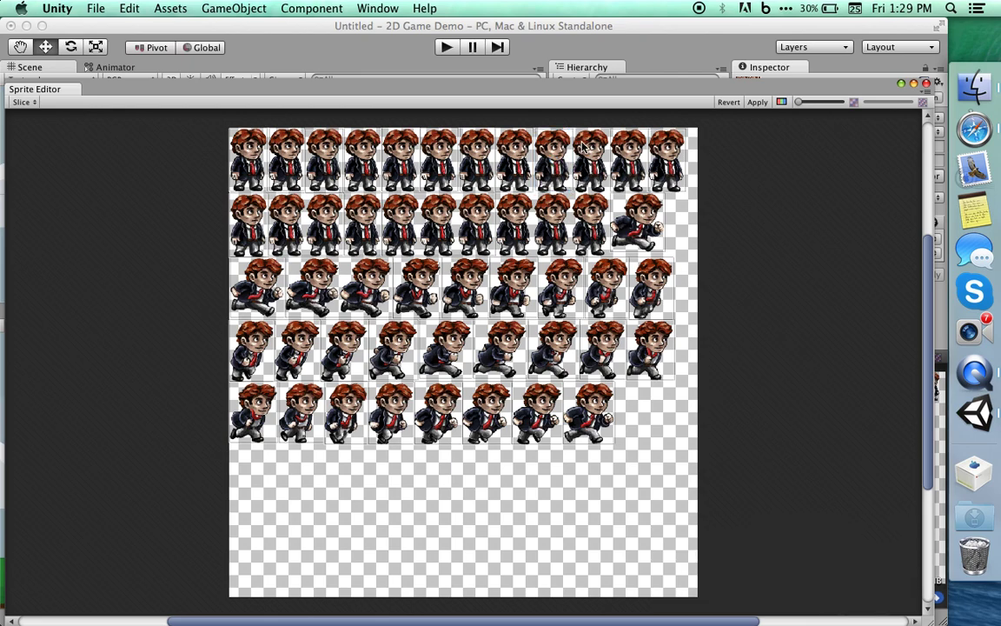
left_click(556, 153)
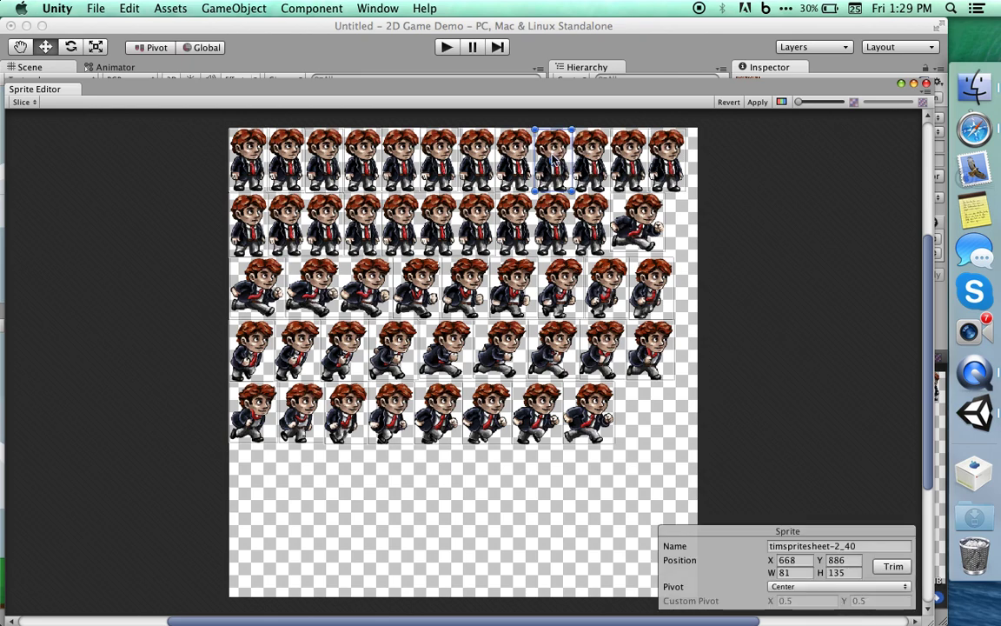
left_click_drag(552, 190, 552, 191)
left_click(585, 134)
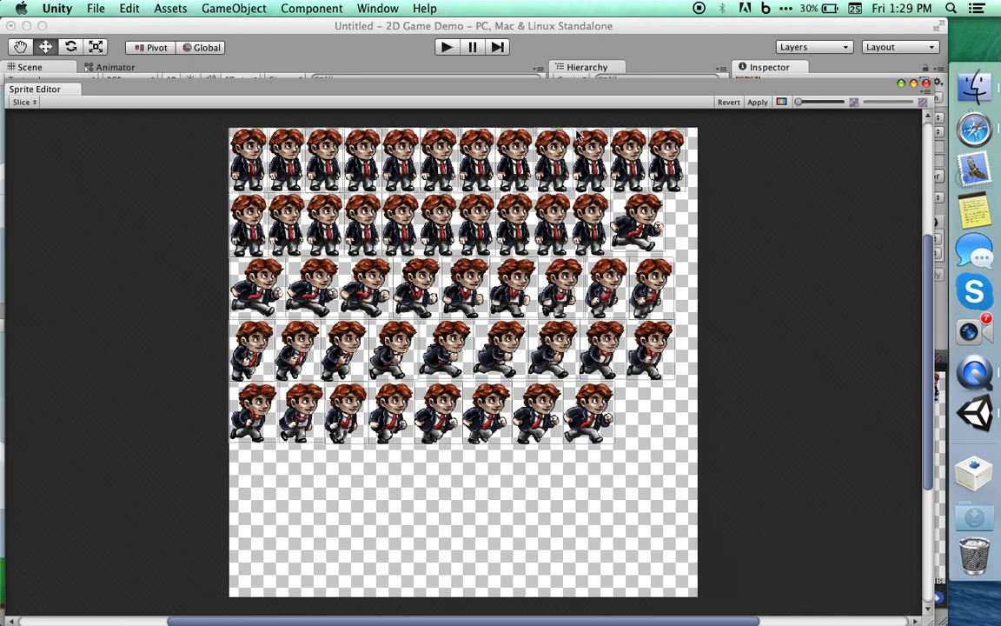
left_click_drag(574, 130, 606, 190)
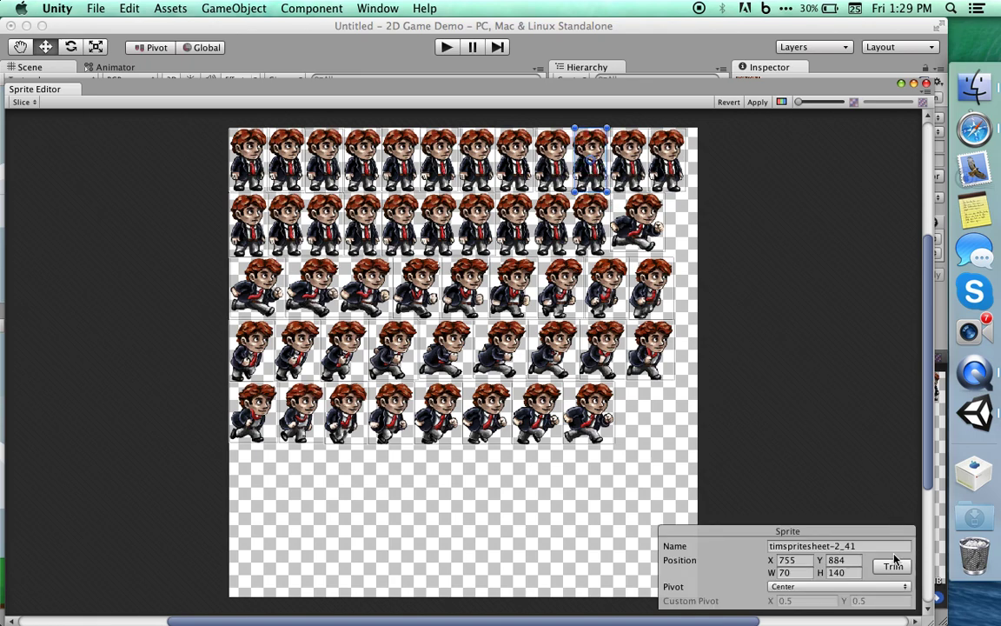
left_click(630, 164)
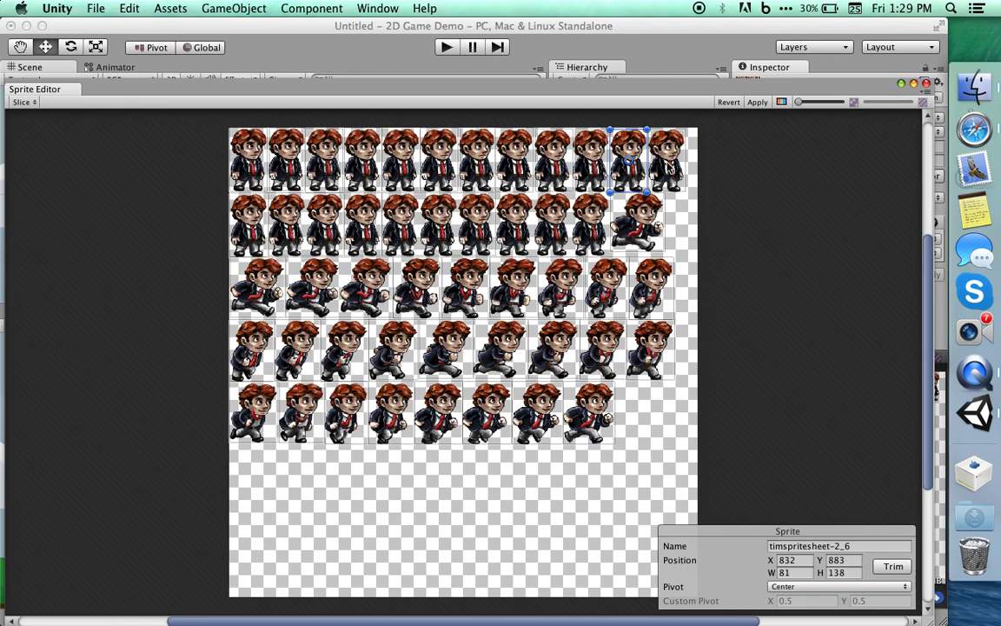
left_click(667, 161)
Narrow the wide row-two slice to one frame and add a slice for the third row-two frame.
left_click(249, 224)
left_click(297, 224)
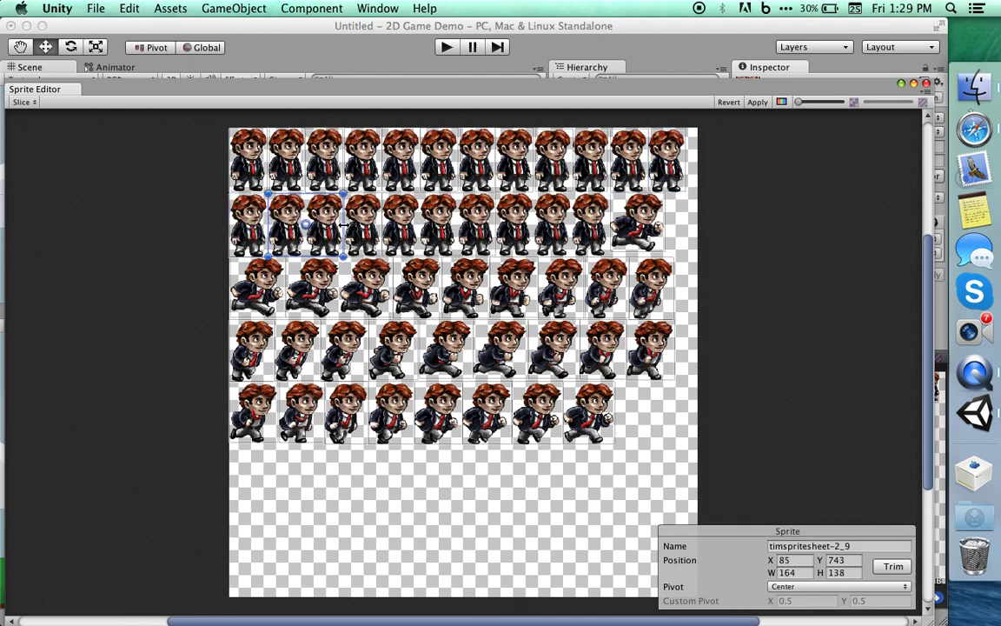
left_click_drag(344, 225, 305, 229)
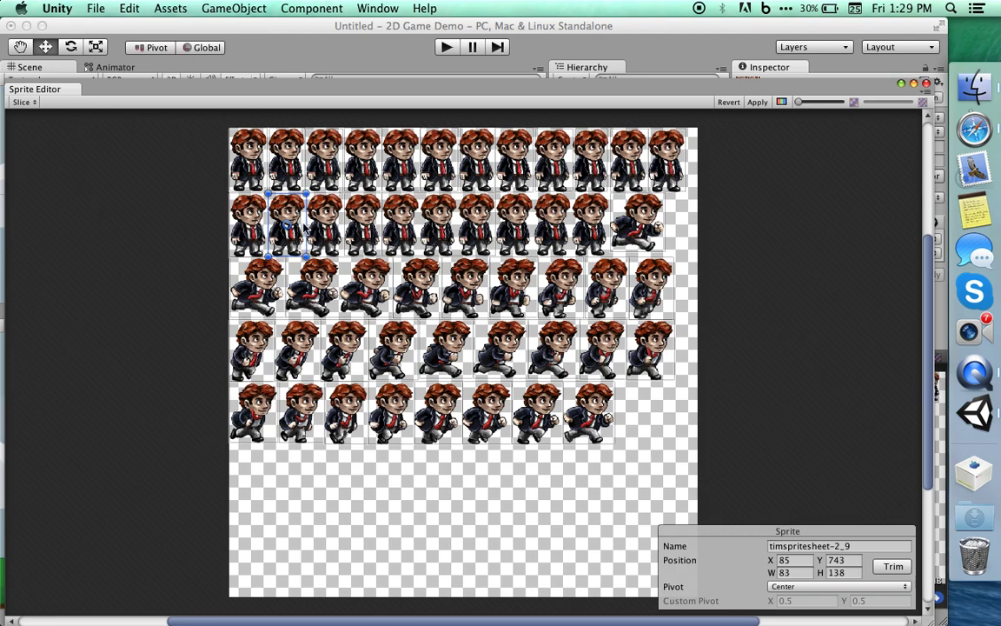
left_click(289, 205)
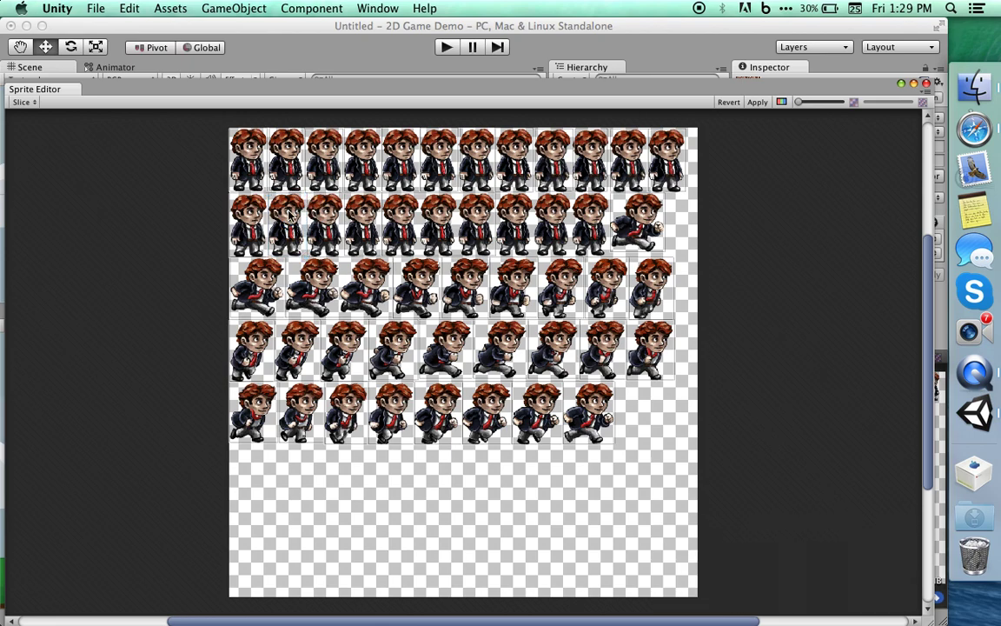
left_click(307, 190)
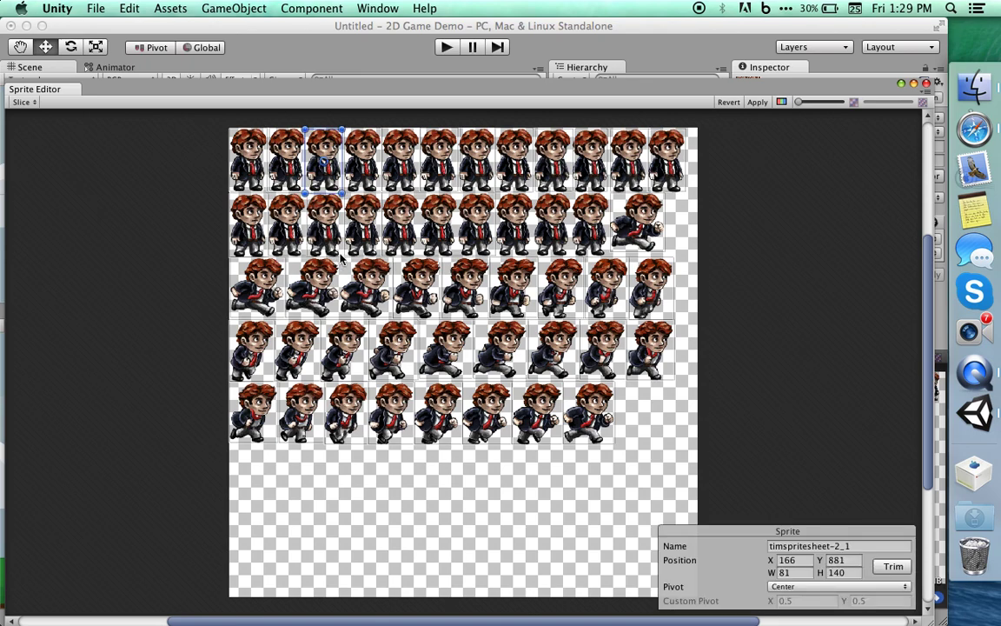
left_click_drag(343, 258, 306, 192)
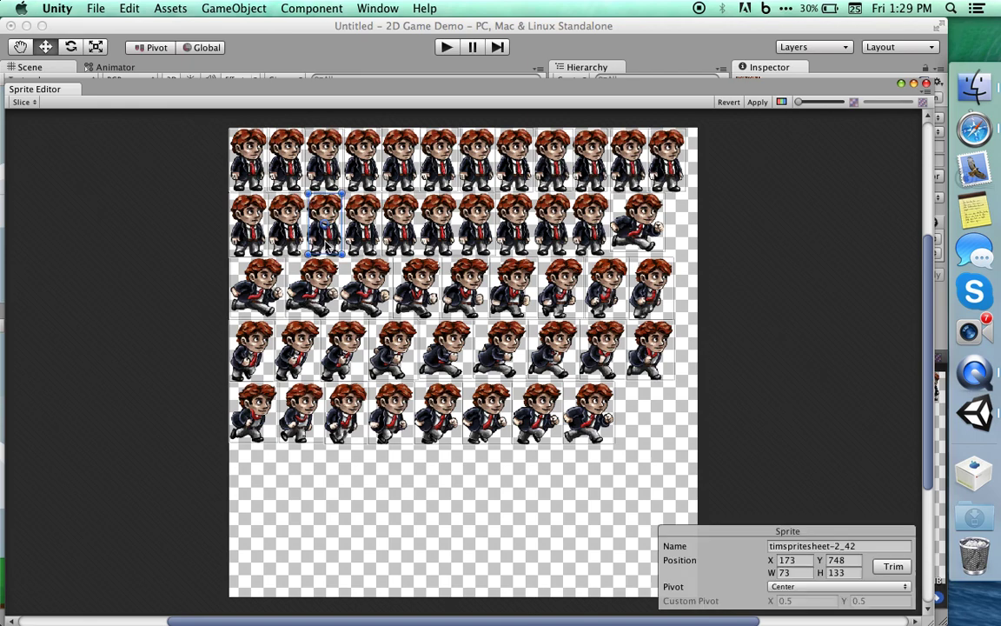
left_click_drag(327, 253, 304, 228)
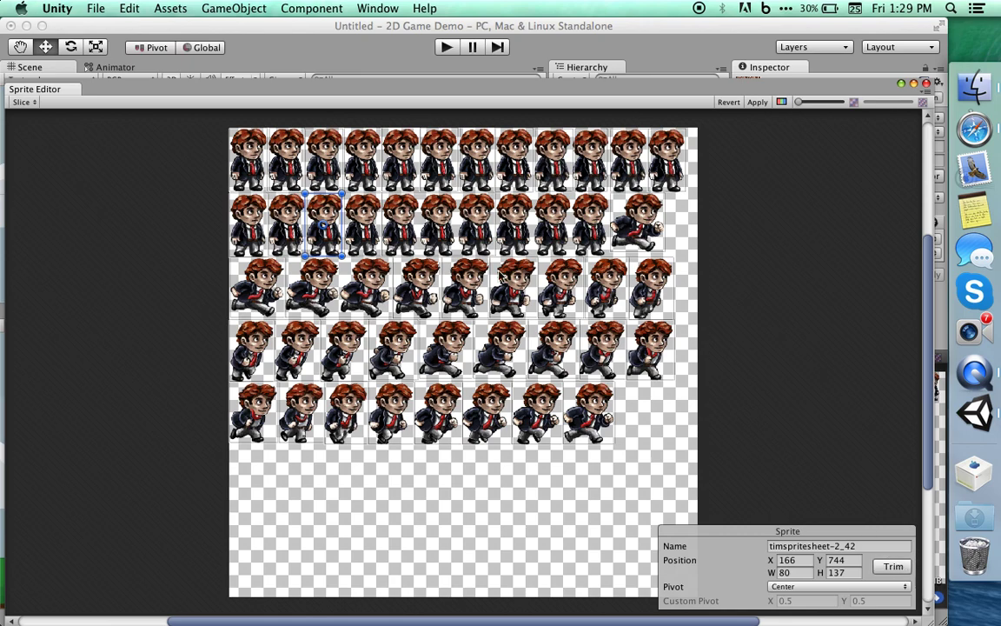
Narrow the next wide row-two slice and add a trimmed slice for the following frame.
left_click(363, 222)
left_click(439, 226)
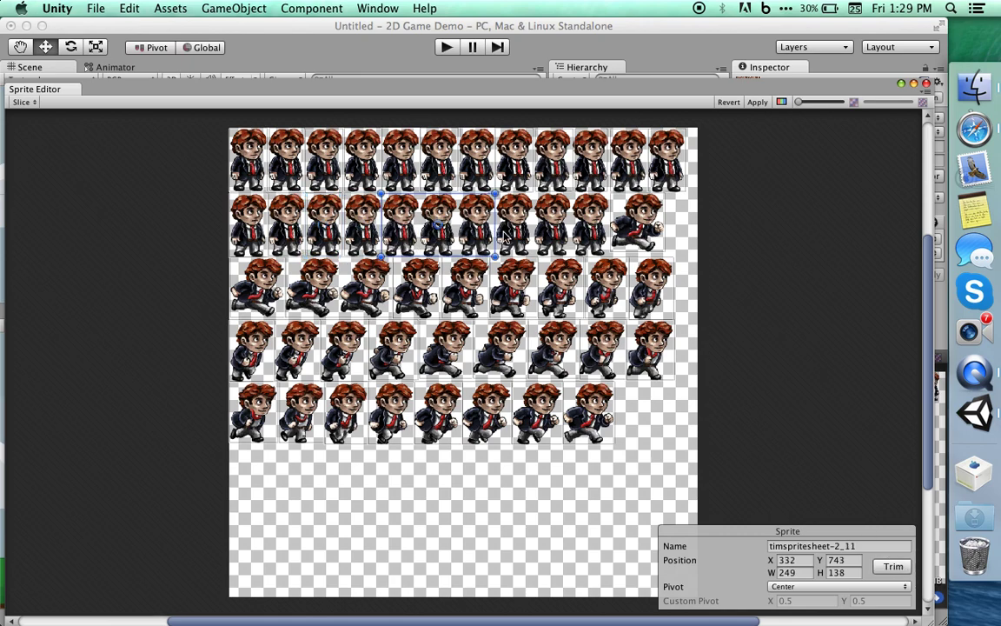
left_click_drag(494, 229, 420, 228)
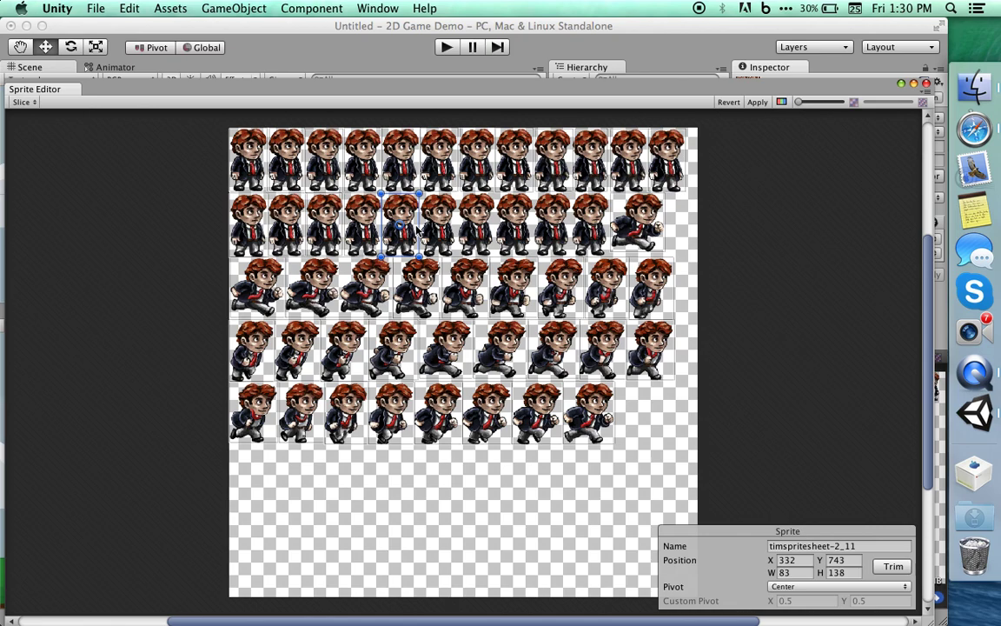
left_click(428, 205)
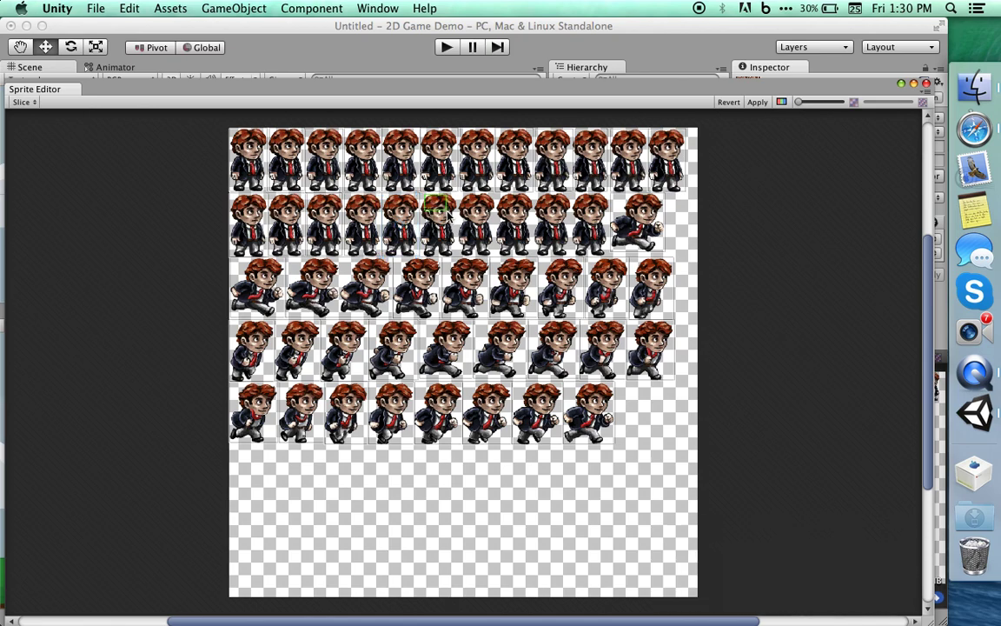
mouse_move(421, 193)
left_mouse_down()
mouse_move(452, 257)
mouse_move(419, 224)
left_mouse_up()
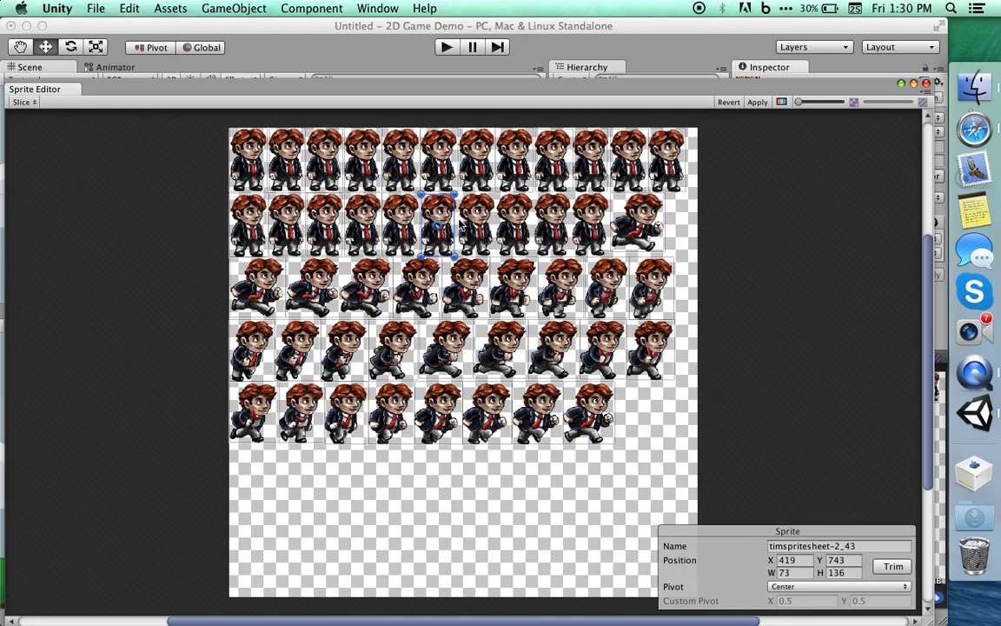
left_click(892, 566)
left_click(456, 189)
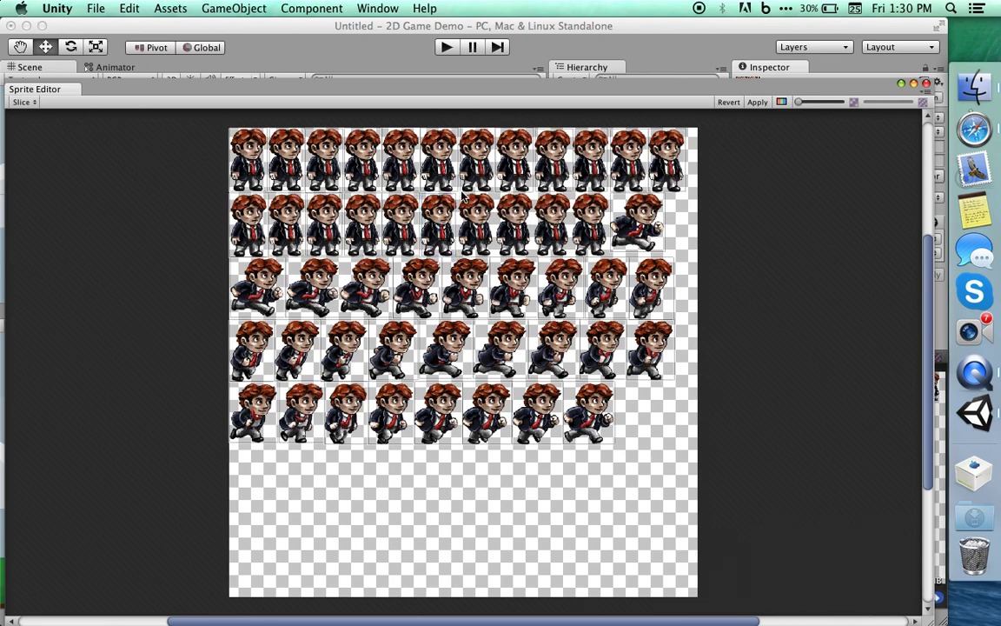
Add trimmed slices around the remaining row-two characters, up to timspritesheet-2_47 at 78×137.
left_click_drag(459, 194, 496, 258)
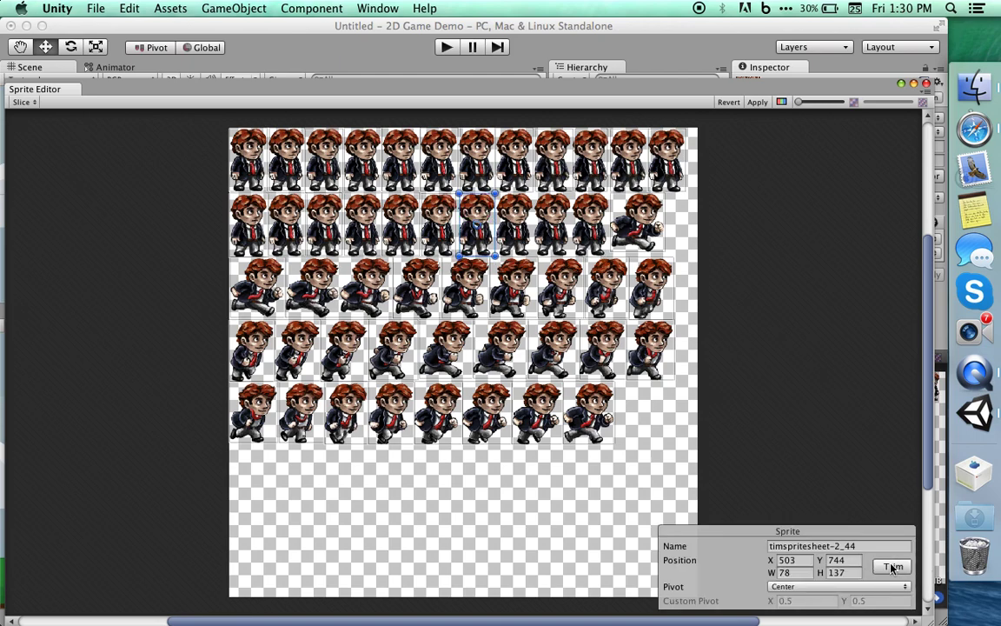
left_click(536, 200)
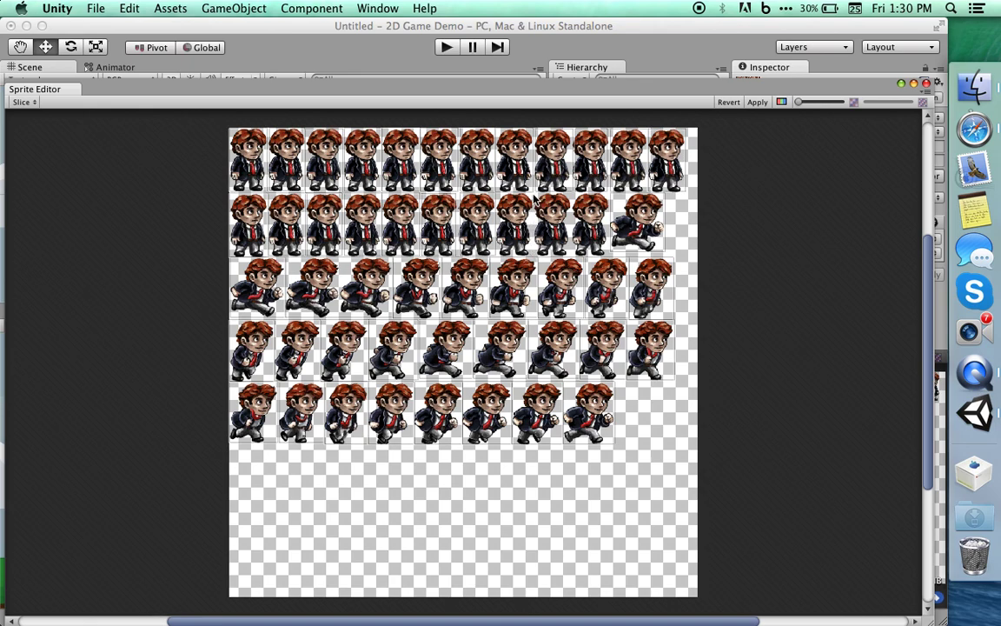
left_click_drag(534, 195, 498, 258)
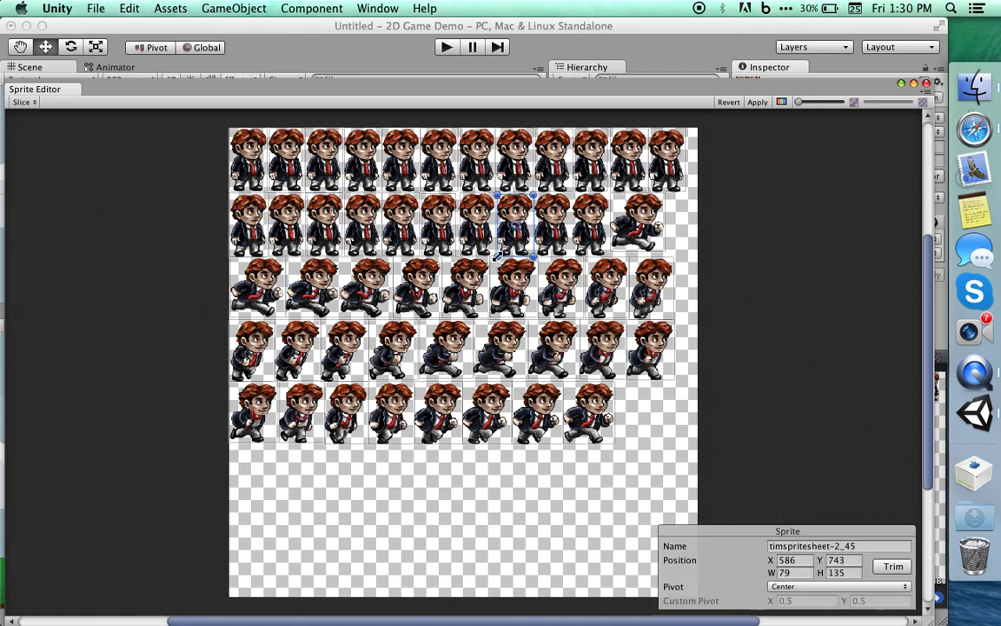
left_click(895, 566)
left_click(574, 201)
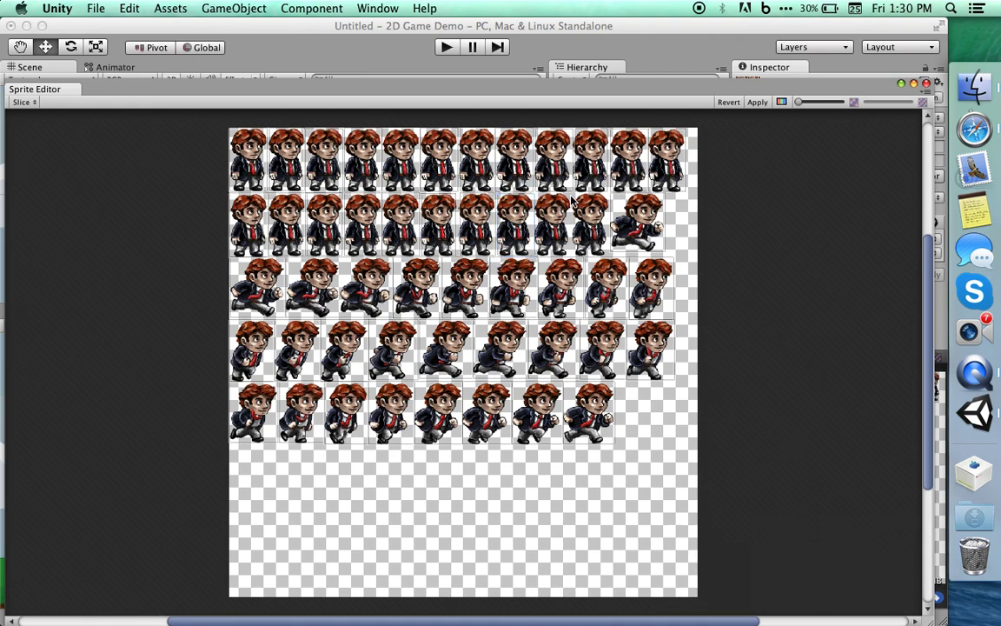
left_click_drag(572, 198, 534, 257)
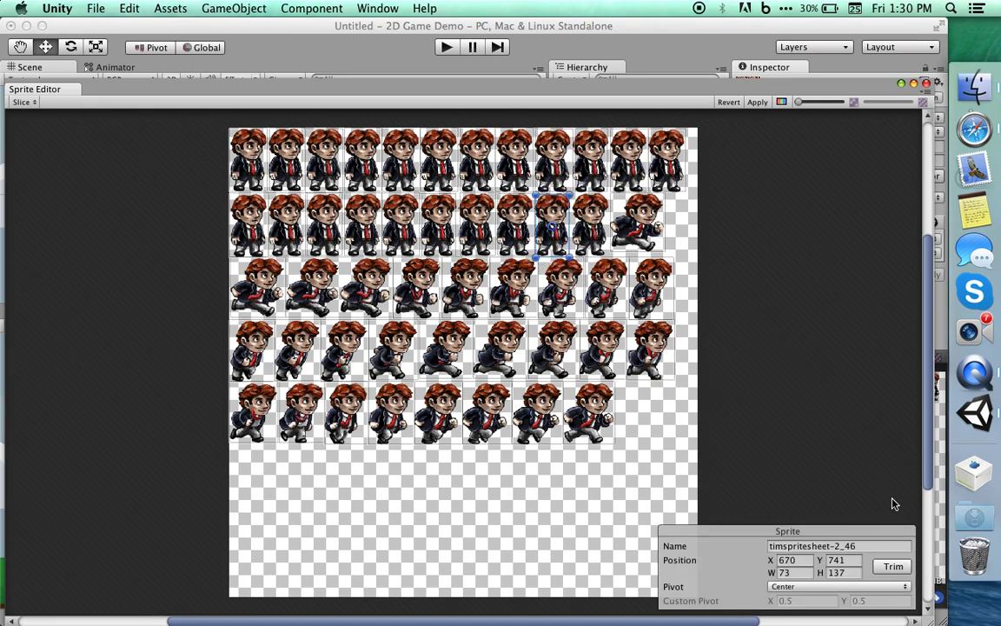
left_click(893, 566)
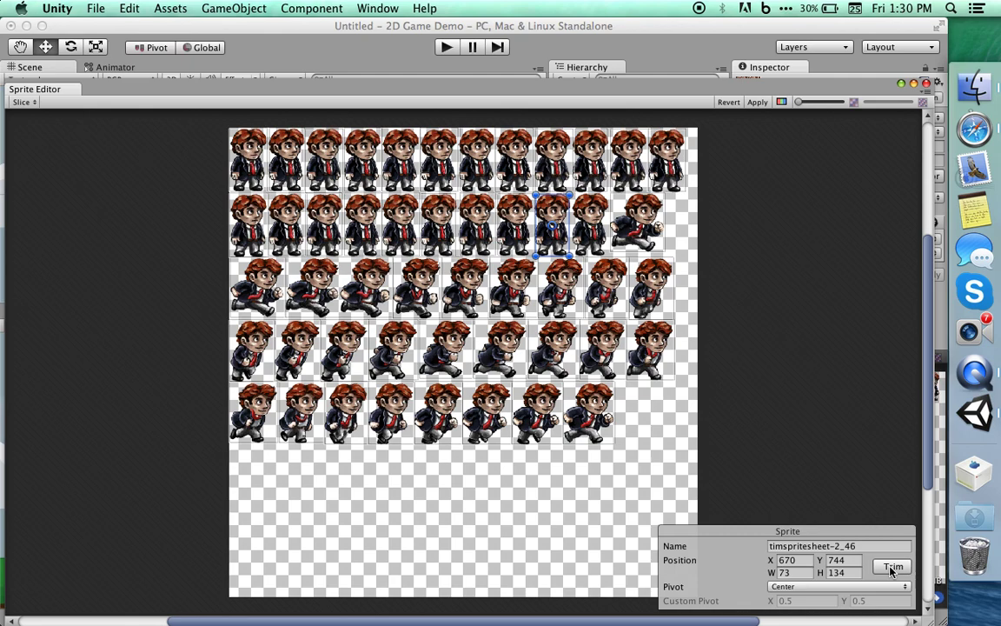
left_click(609, 201)
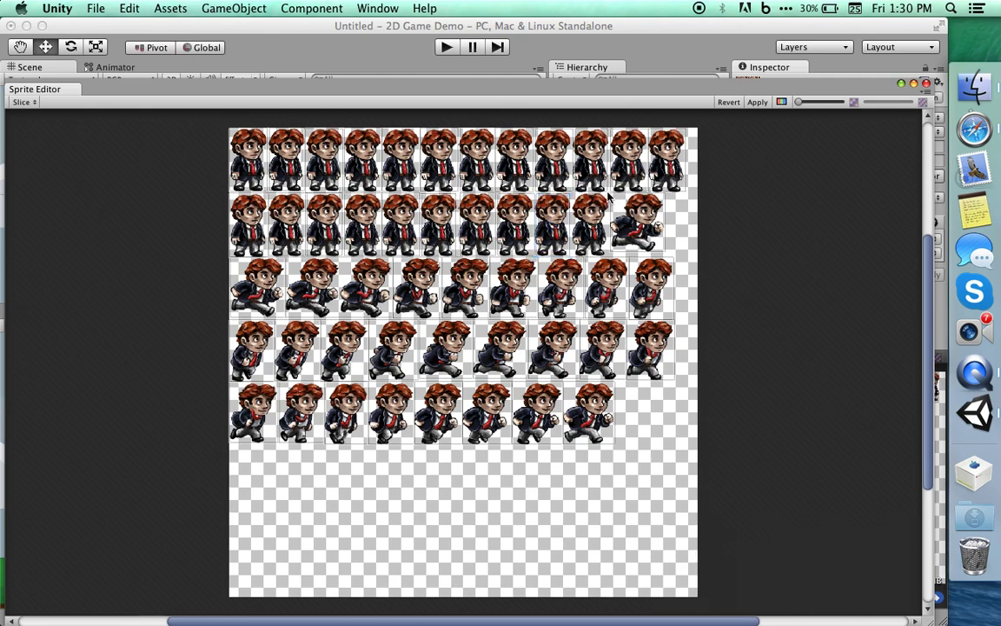
left_click_drag(608, 193, 571, 255)
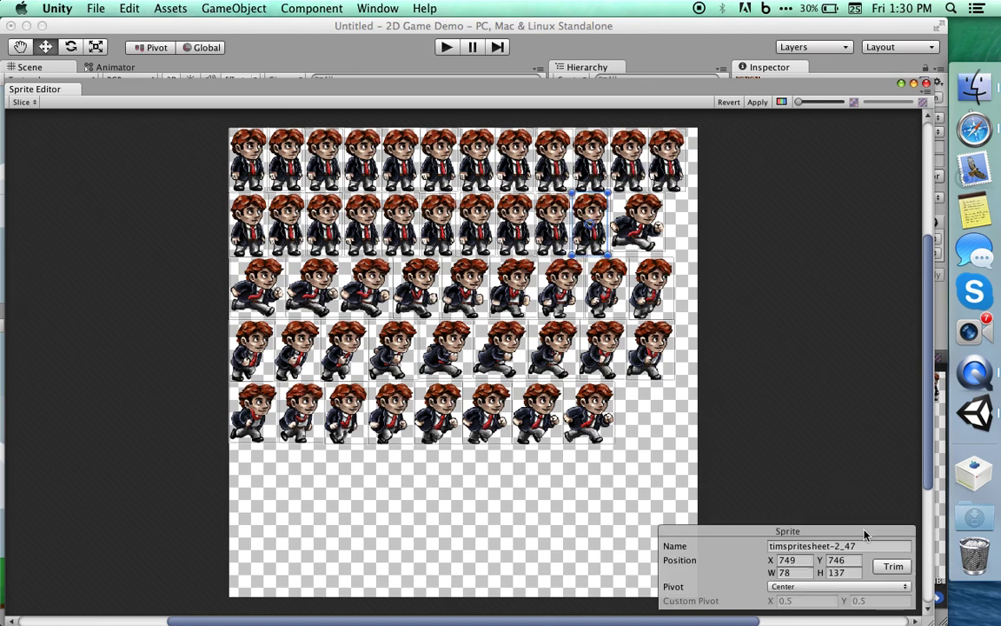
Narrow the wide frame _14 in row three to a single character.
left_click(563, 216)
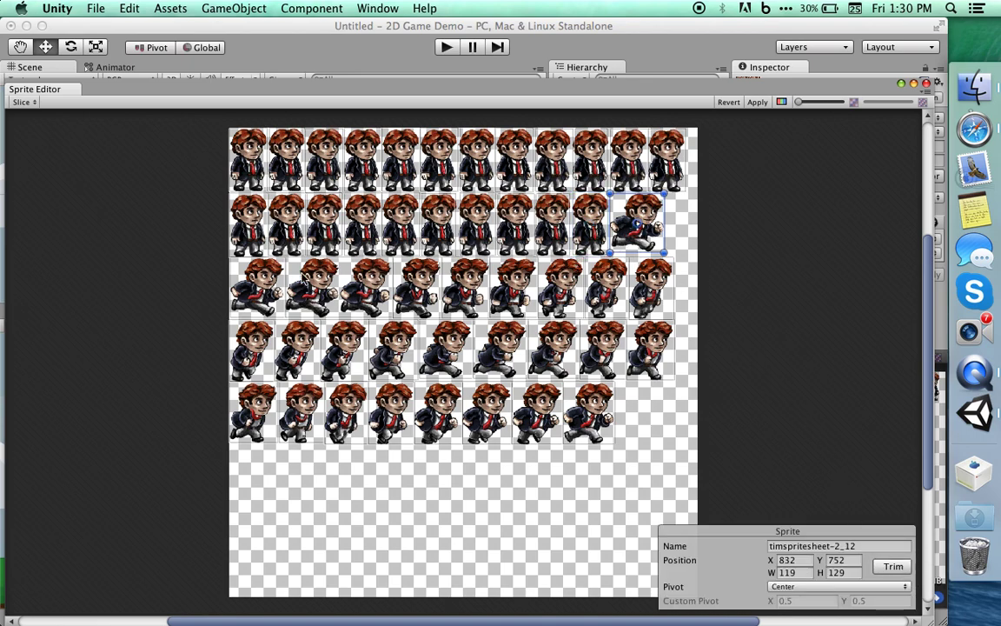
left_click(246, 296)
left_click(335, 291)
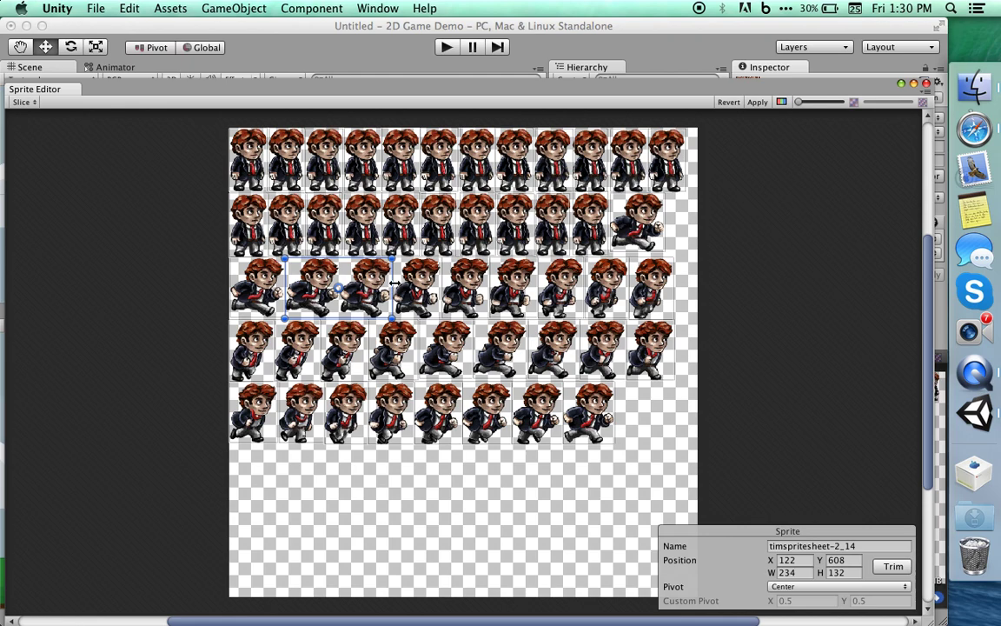
left_click_drag(393, 283, 338, 286)
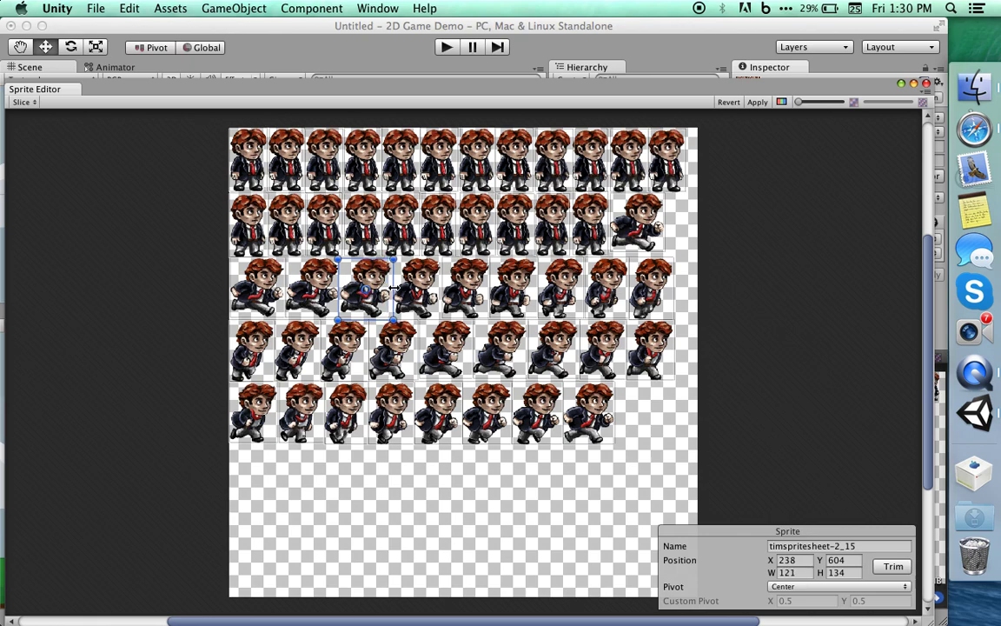
left_click(333, 291)
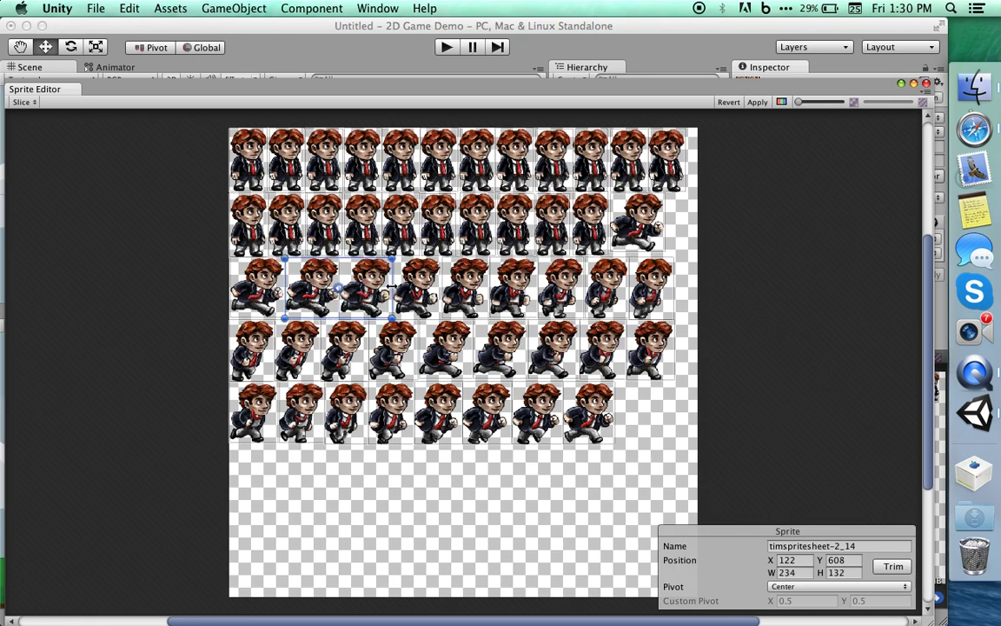
left_click_drag(391, 290, 336, 292)
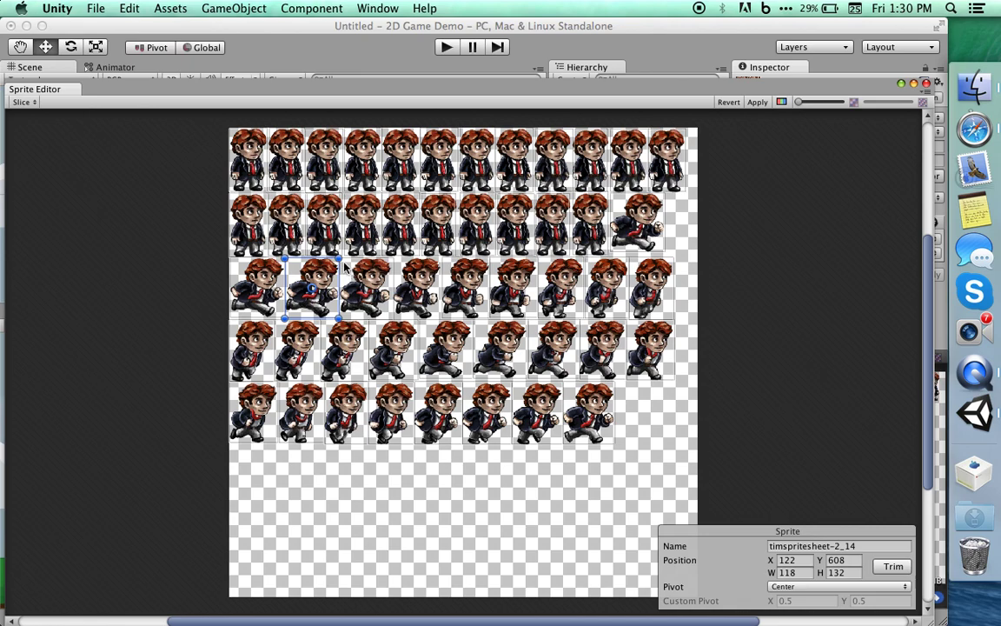
left_click(343, 269)
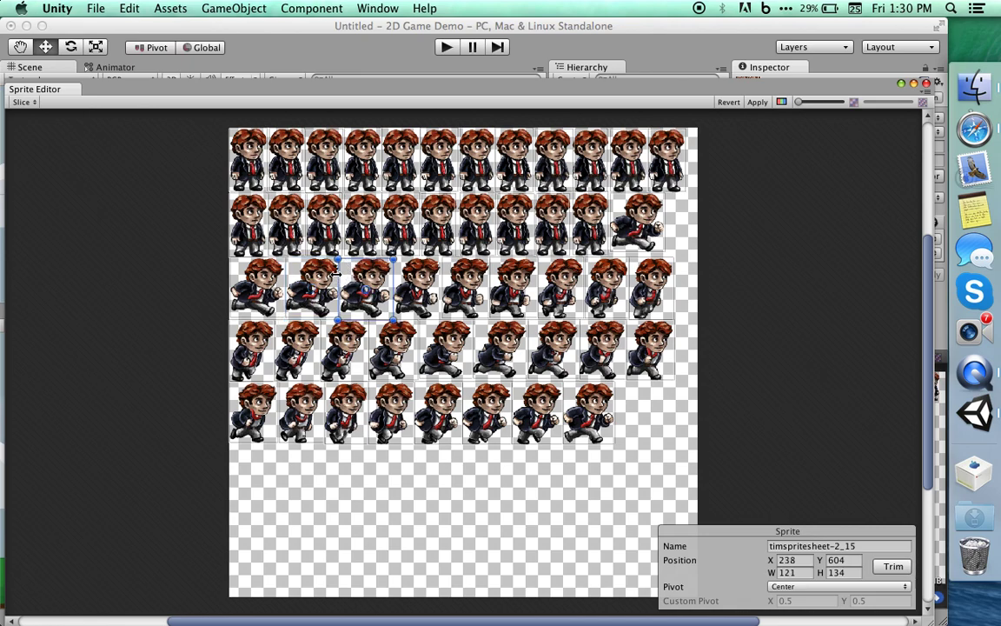
left_click(303, 257)
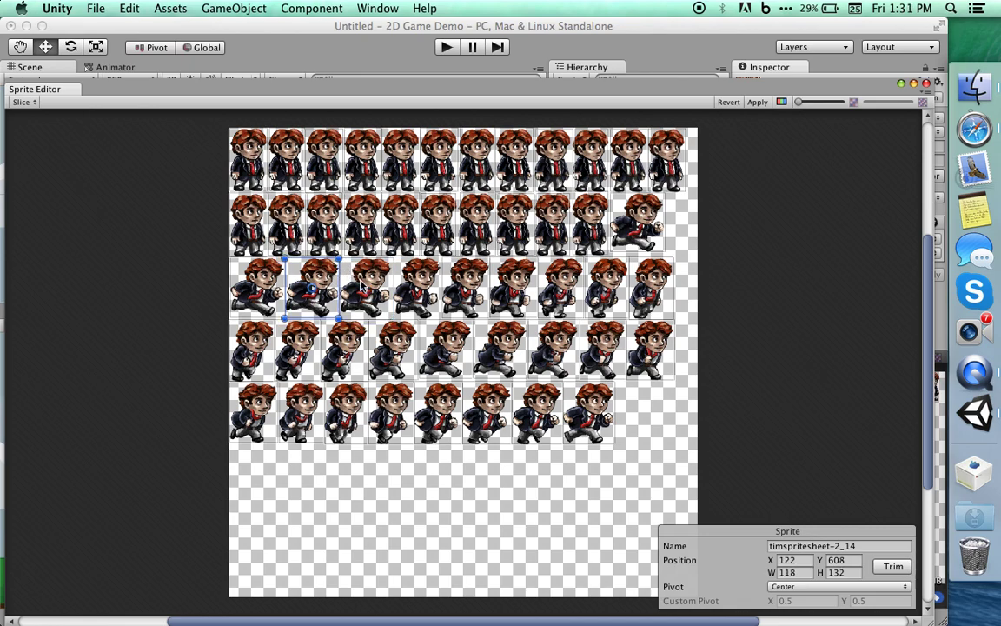
left_click(382, 258)
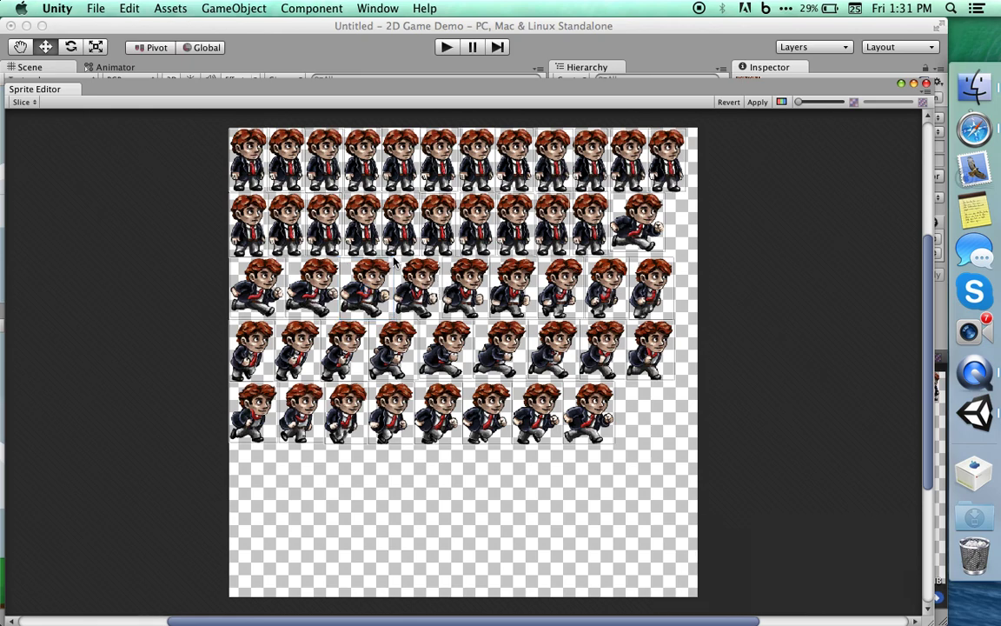
Check every frame across rows three to five, then apply the revised slicing.
left_click(409, 279)
left_click(417, 295)
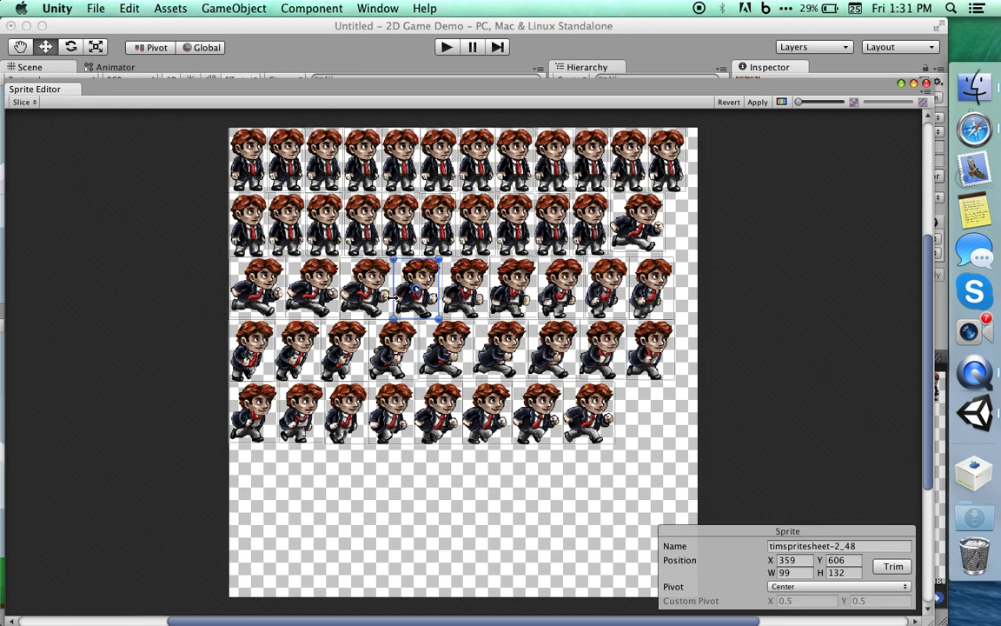
left_click(465, 287)
left_click(512, 287)
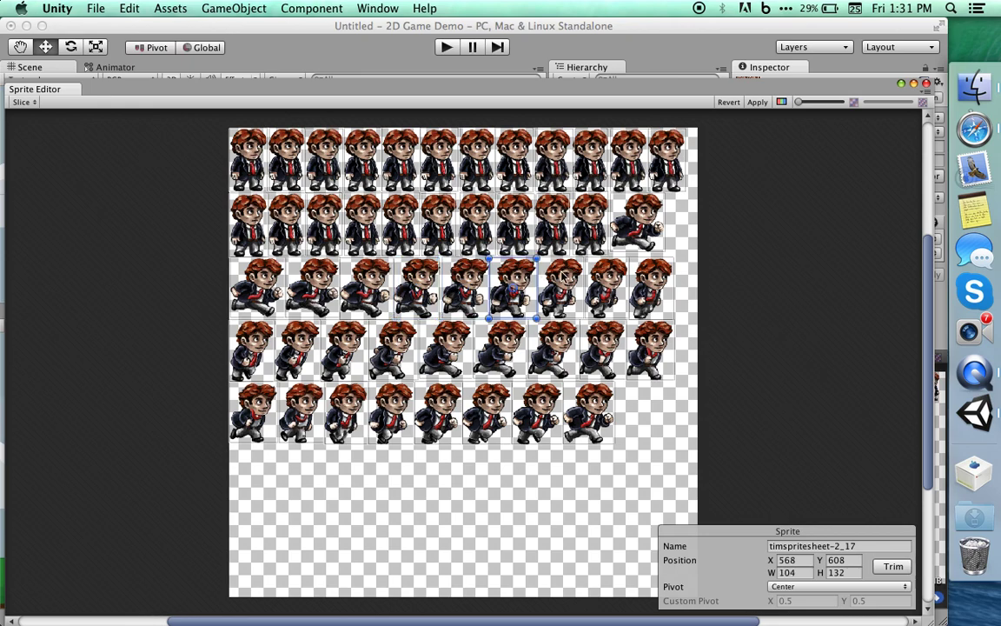
left_click(561, 287)
left_click(600, 276)
left_click(650, 286)
left_click(253, 350)
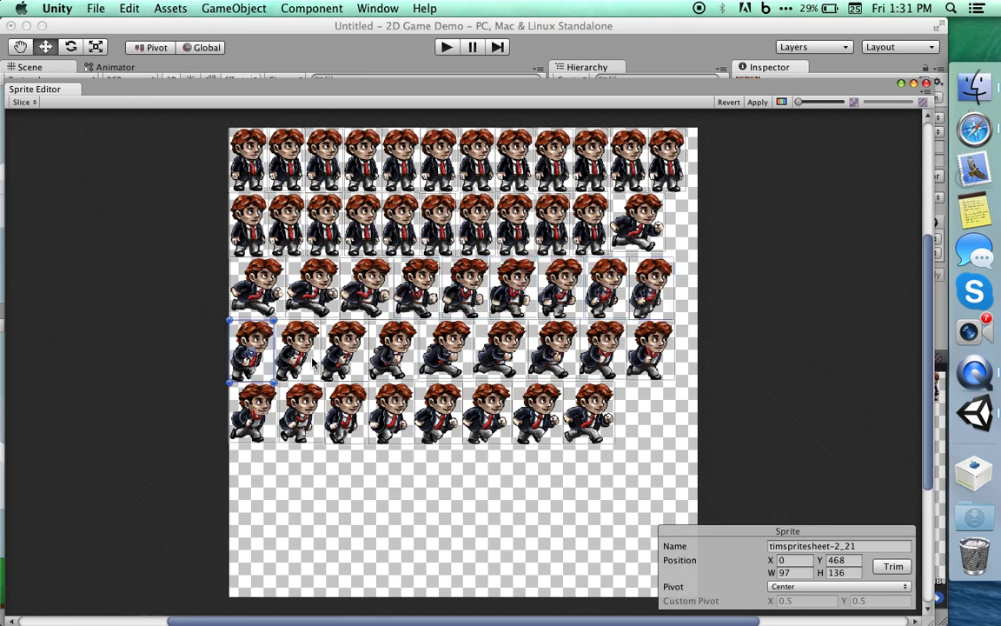
left_click(298, 349)
left_click(345, 349)
left_click(395, 350)
left_click(445, 349)
left_click(499, 349)
left_click(552, 349)
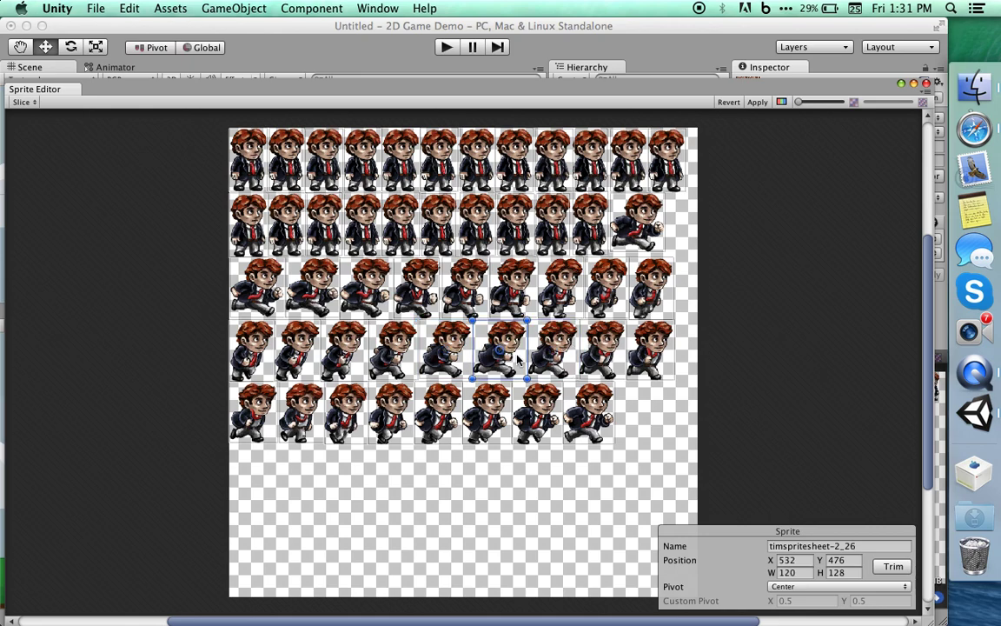
left_click(602, 349)
left_click(650, 349)
left_click(589, 413)
left_click(539, 413)
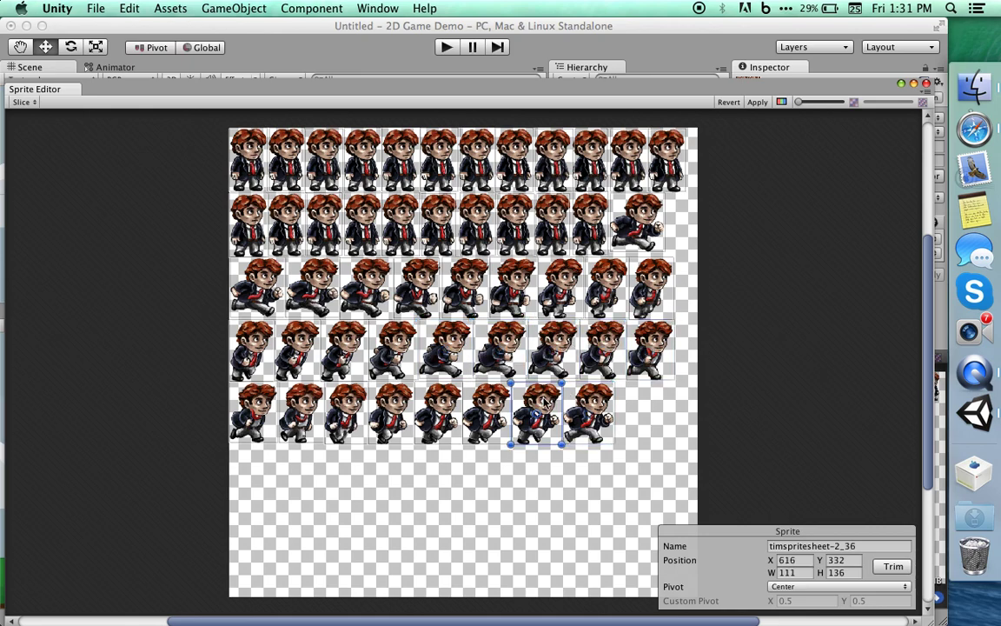
left_click(476, 410)
left_click(434, 408)
left_click(391, 409)
left_click(346, 408)
left_click(304, 409)
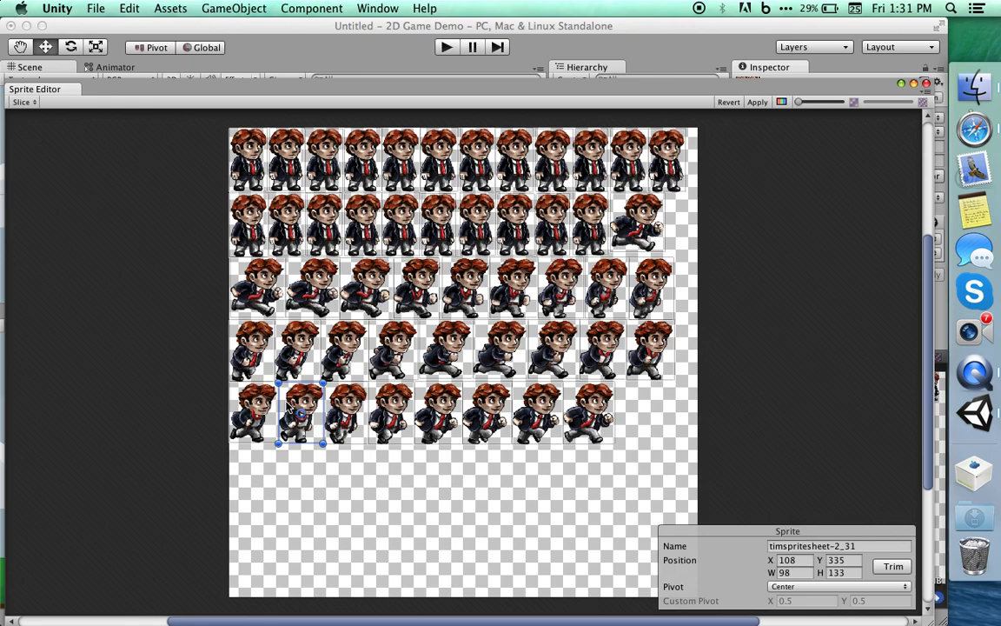
left_click(265, 407)
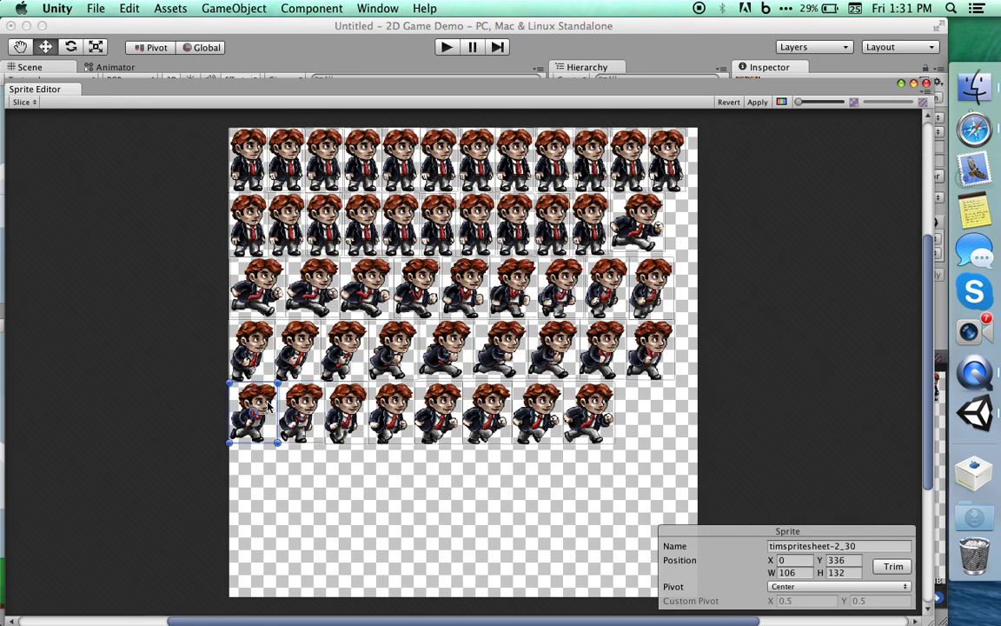
left_click(761, 104)
left_click(927, 83)
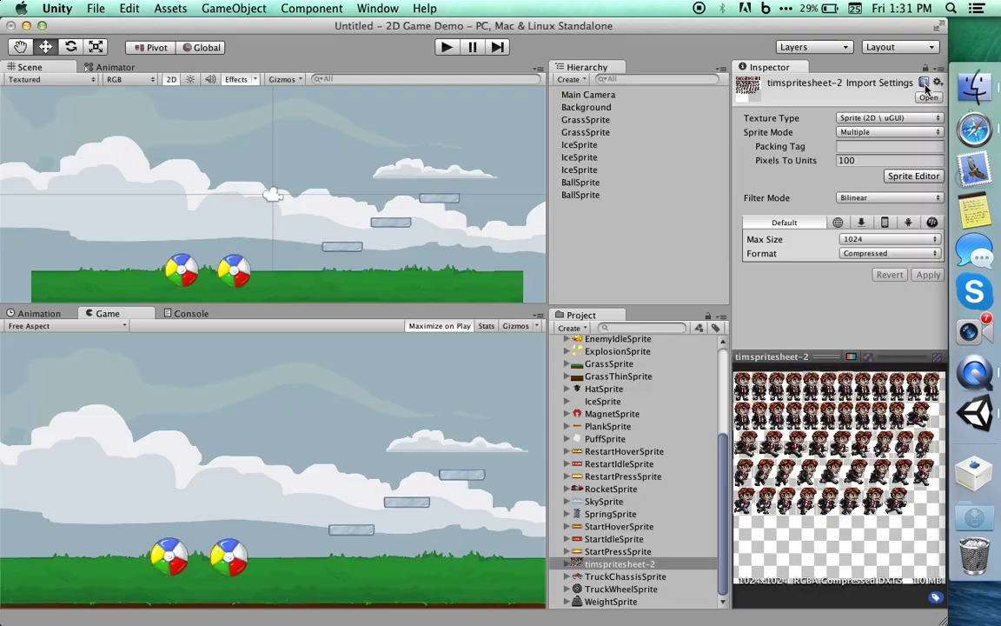
left_click(567, 564)
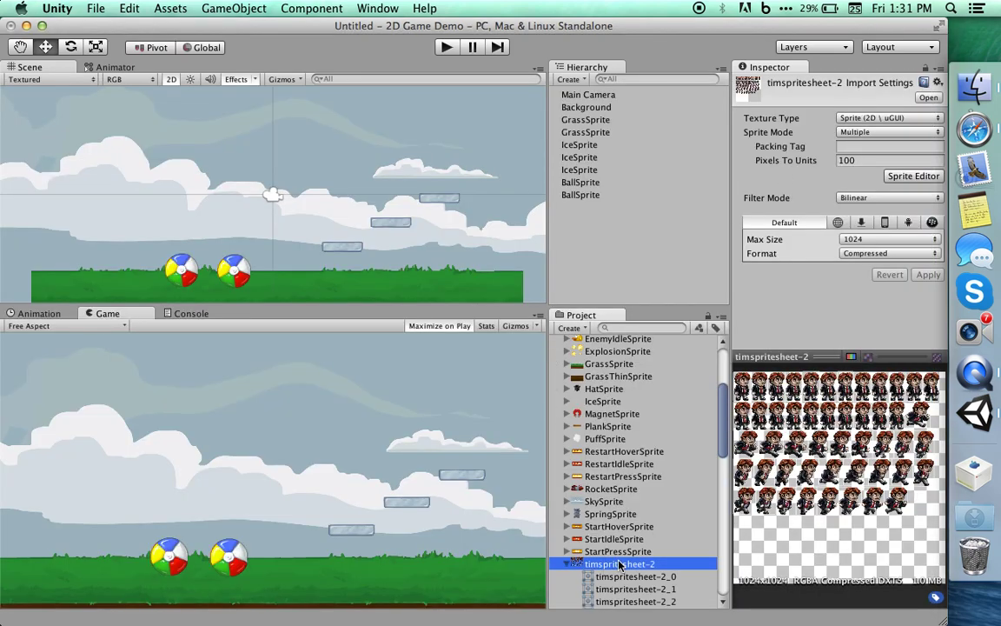
scroll(557, 503, "down", 10)
scroll(608, 539, "up", 10)
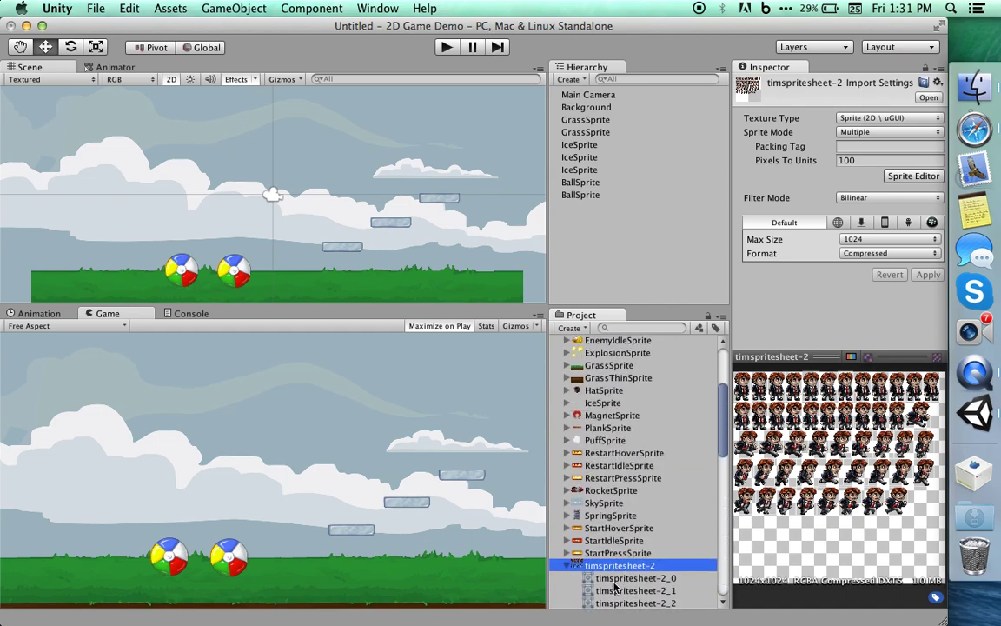
left_click(615, 578)
key("Down")
key("Down")
key("Down")
key("Down")
key("Down")
key("Down")
key("Down")
key("Down")
key("Down")
key("Down")
key("Down")
key("Down")
key("Down")
key("Down")
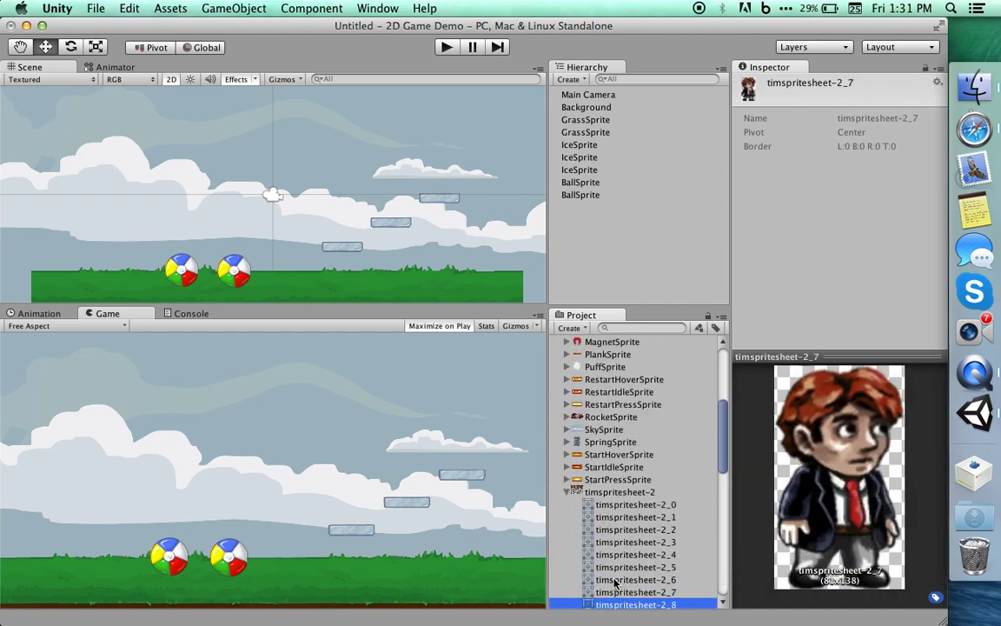
key("Down")
key("Down")
key("Down")
key("Down")
key("Down")
key("Down")
key("Down")
key("Down")
key("Down")
key("Down")
key("Down")
key("Down")
key("Down")
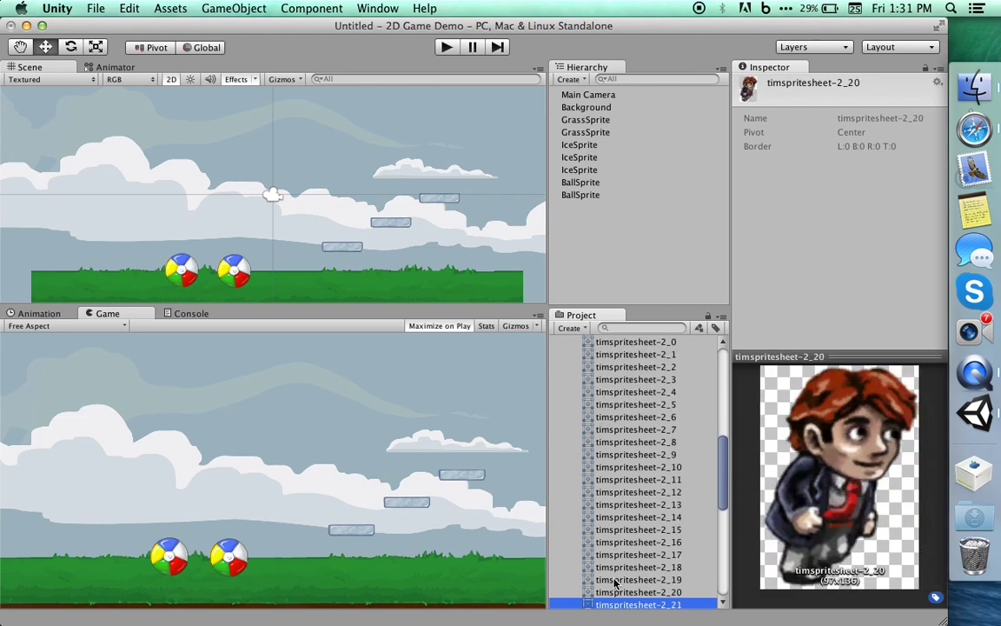
key("Down")
key("Down")
key("Down")
key("Down")
key("Down")
key("Down")
key("Down")
key("Down")
key("Down")
key("Down")
key("Down")
key("Down")
key("Down")
key("Down")
key("Down")
key("Down")
key("Down")
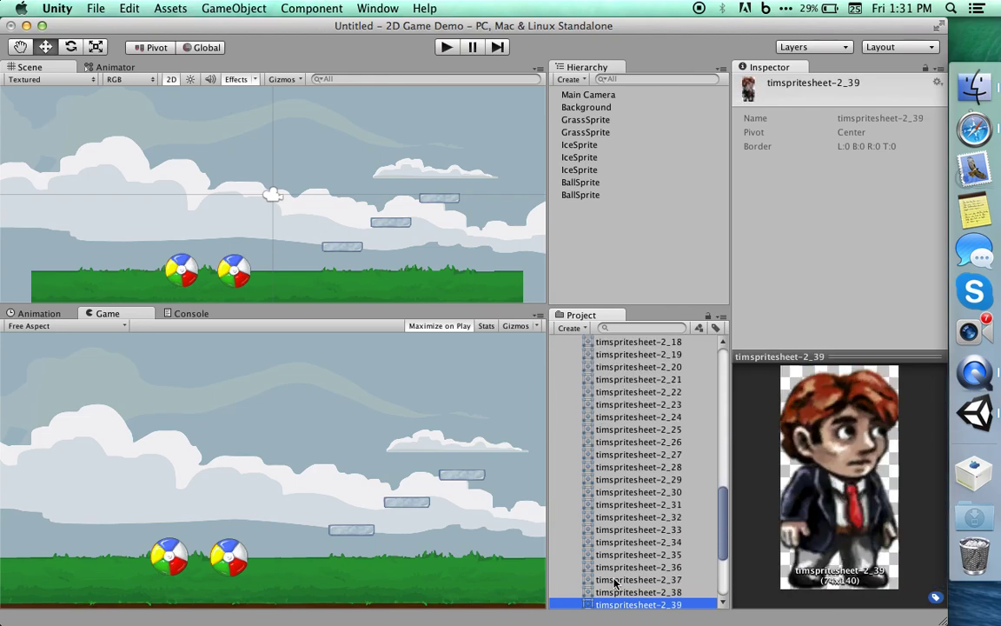
key("Down")
key("Down")
key("Down")
key("Down")
key("Down")
key("Down")
key("Down")
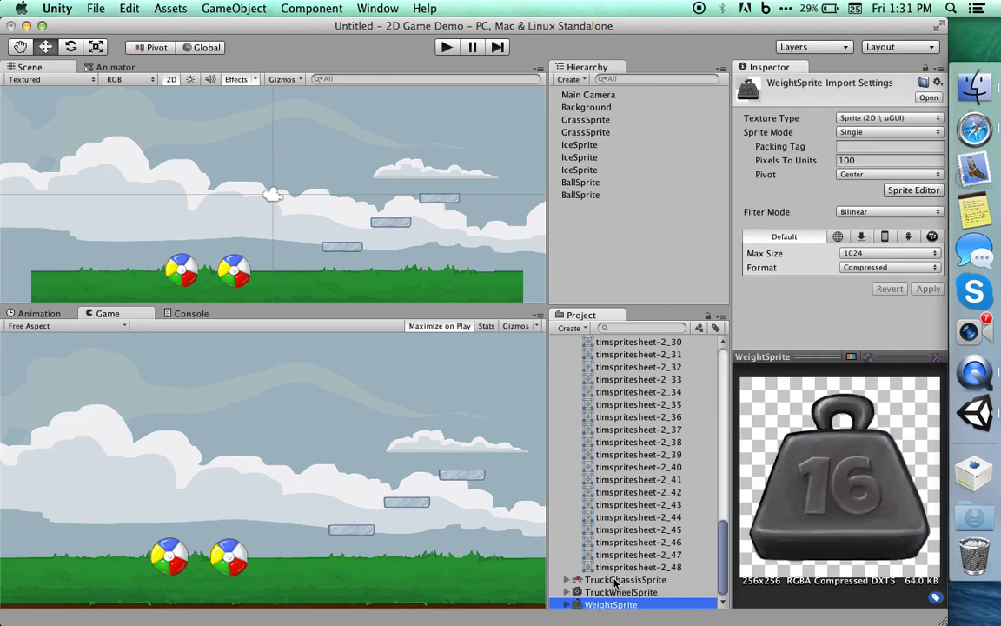
key("Up")
key("Up")
key("Up")
key("Up")
key("Up")
key("Up")
key("Up")
key("Up")
key("Up")
key("Up")
key("Up")
key("Up")
key("Up")
key("Up")
key("Up")
key("Up")
key("Up")
key("Up")
key("Up")
key("Up")
key("Up")
key("Up")
key("Up")
key("Up")
key("Up")
key("Up")
key("Up")
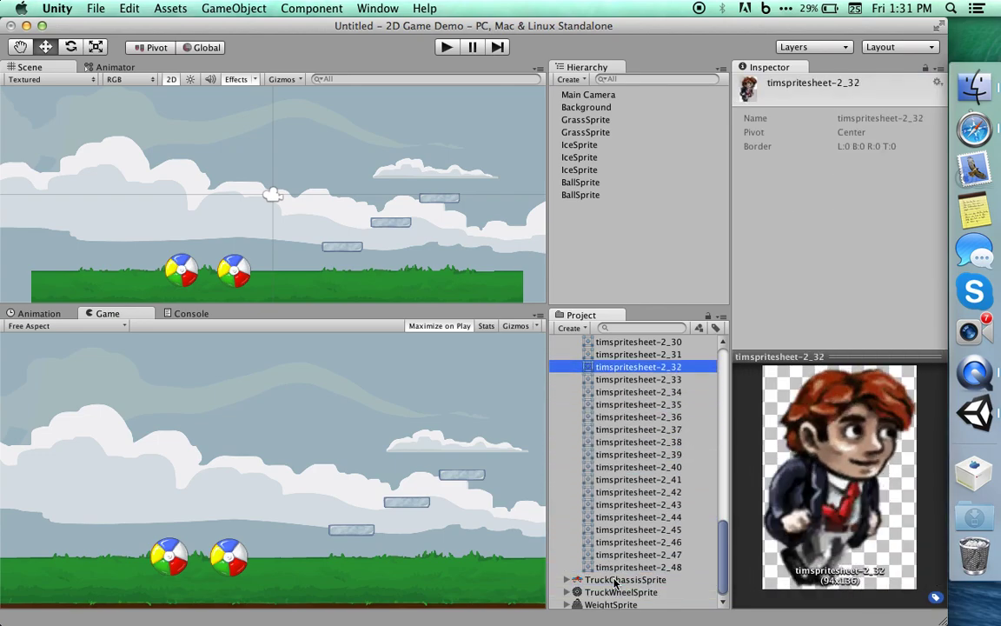
key("Up")
key("Up")
key("Up")
key("Up")
key("Up")
key("Up")
key("Up")
key("Up")
key("Up")
key("Up")
key("Up")
key("Up")
key("Up")
key("Up")
key("Up")
key("Up")
key("Up")
key("Up")
key("Up")
key("Up")
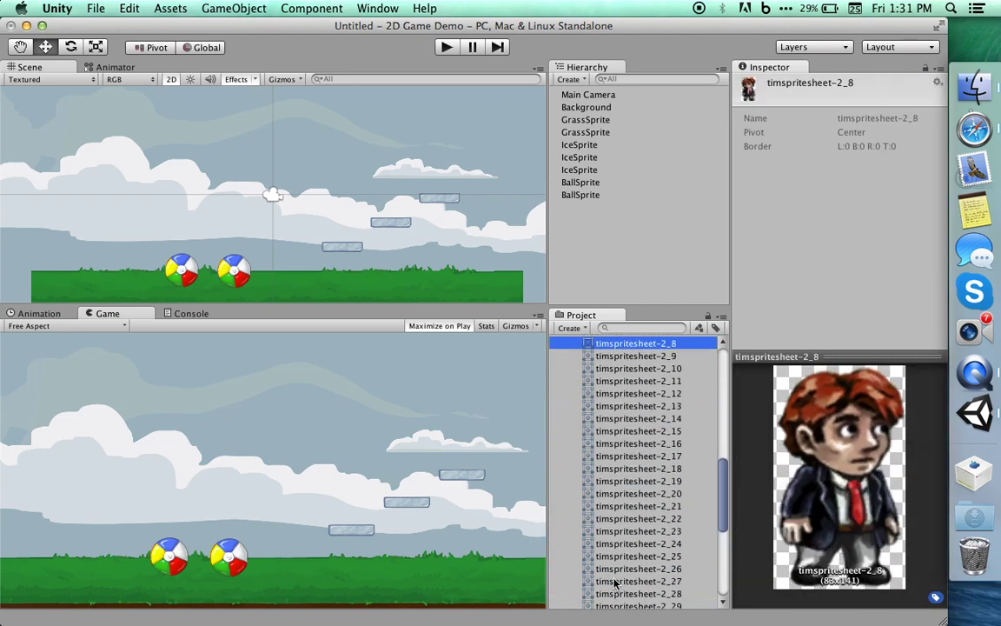
key("Up")
key("Up")
key("Up")
key("Up")
key("Up")
key("Down")
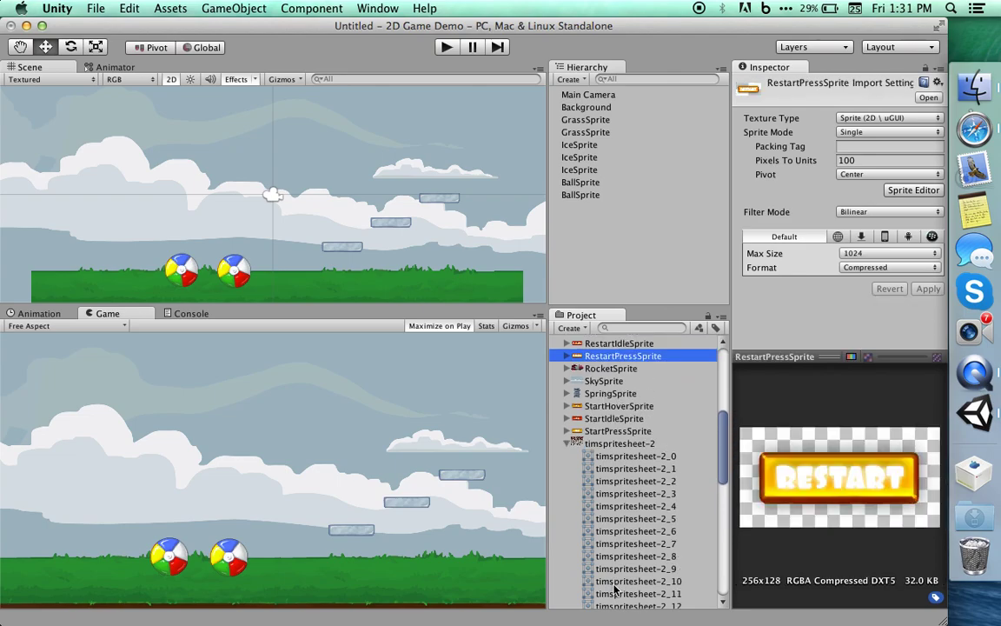
key("Down")
key("Down")
key("Down")
key("Down")
key("Down")
key("Down")
key("Down")
key("Down")
key("Down")
key("Down")
key("Down")
key("Down")
key("Down")
key("Down")
key("Down")
key("Down")
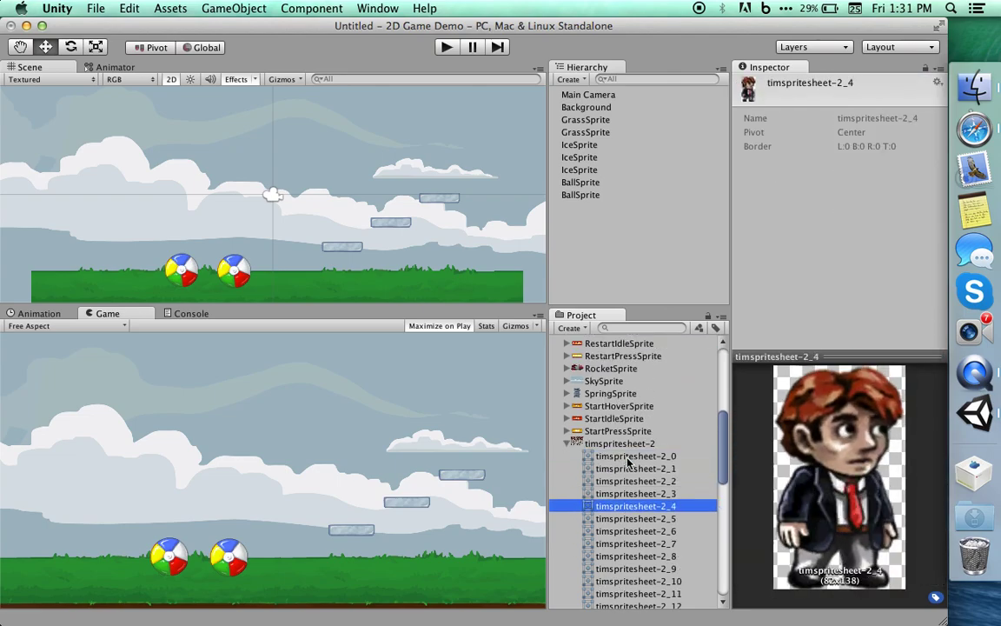
key("Down")
key("Down")
key("Down")
key("Down")
key("Down")
key("Down")
key("Down")
key("Down")
key("Up")
key("Up")
key("Up")
key("Up")
key("Up")
key("Up")
key("Up")
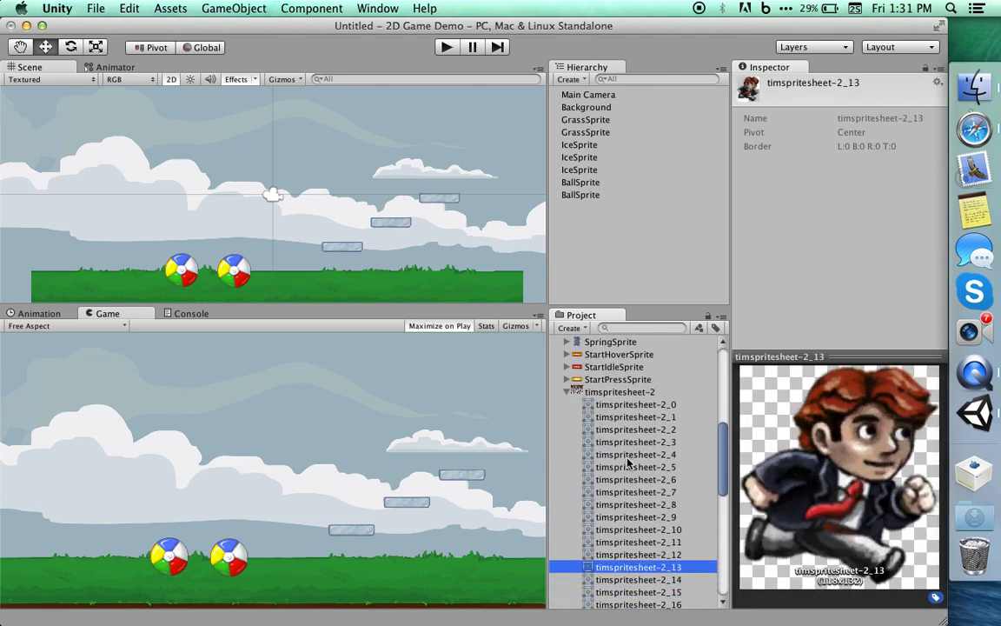
key("Down")
key("Down")
key("Down")
key("Down")
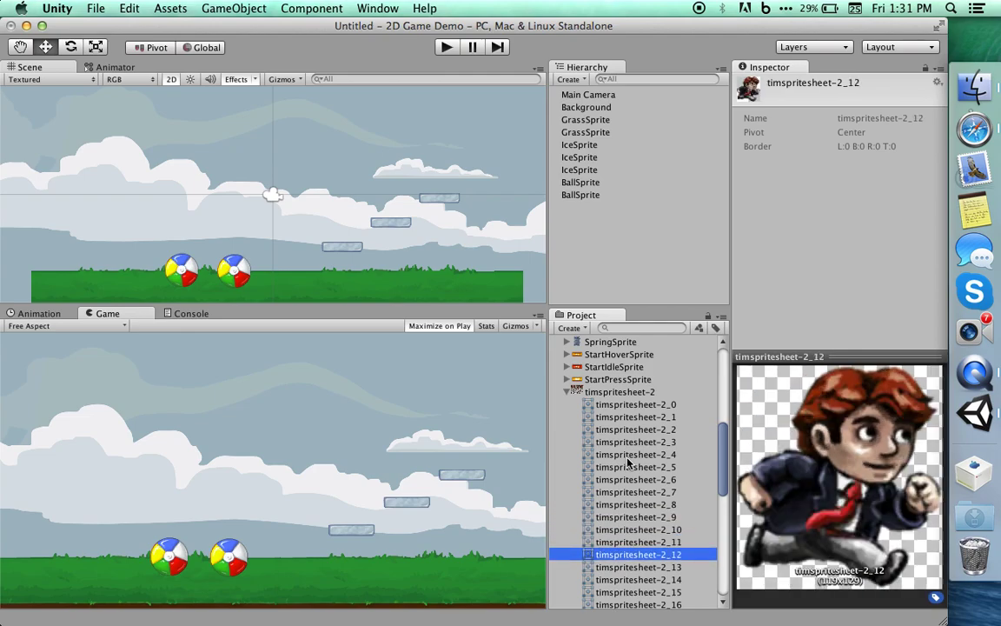
key("Down")
key("Down")
key("Down")
key("Down")
key("Down")
key("Down")
key("Down")
key("Down")
key("Down")
key("Down")
key("Down")
key("Down")
key("Down")
key("Down")
key("Down")
key("Down")
key("Down")
key("Down")
key("Down")
key("Down")
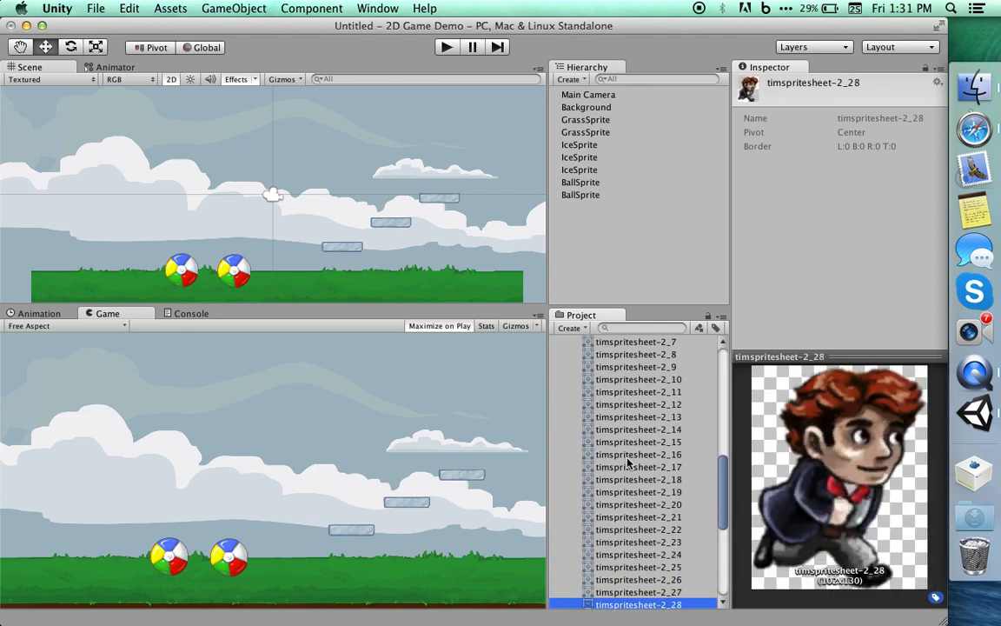
key("Down")
key("Down")
key("Down")
key("Down")
key("Down")
key("Down")
key("Down")
key("Down")
key("Down")
key("Down")
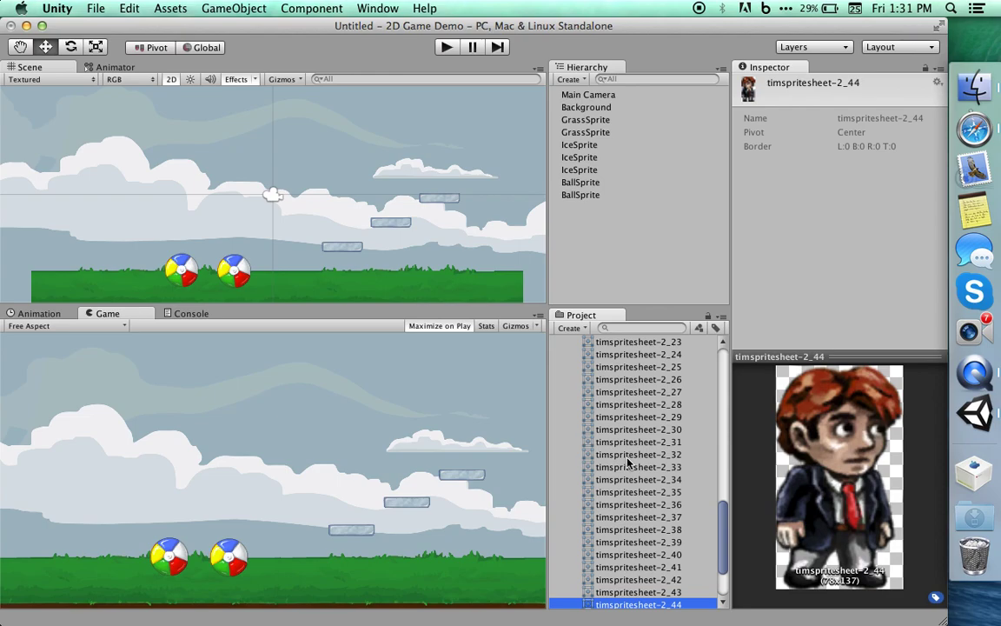
left_click_drag(723, 513, 674, 186)
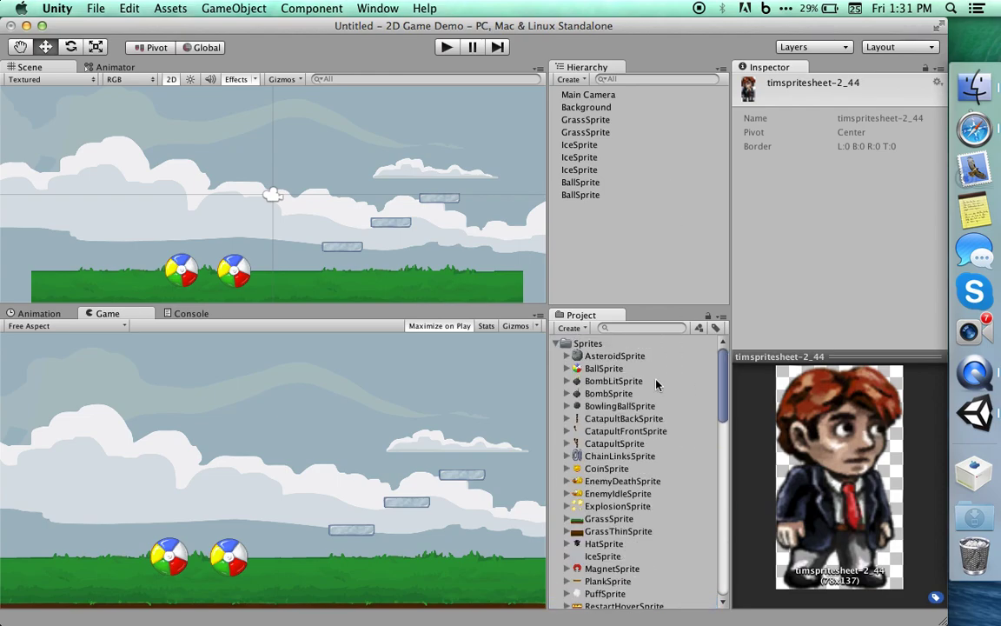
scroll(656, 387, "down", 5)
Add the timspritesheet-2_0 frame to the scene and rename it Player.
left_click(621, 488)
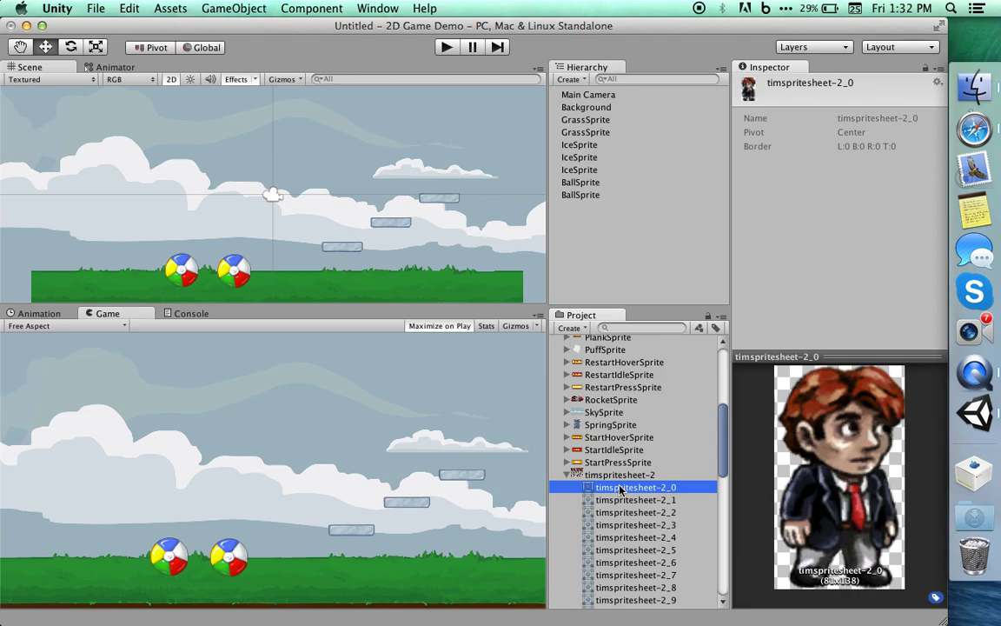
left_click_drag(621, 487, 600, 209)
left_click(600, 208)
left_click(600, 207)
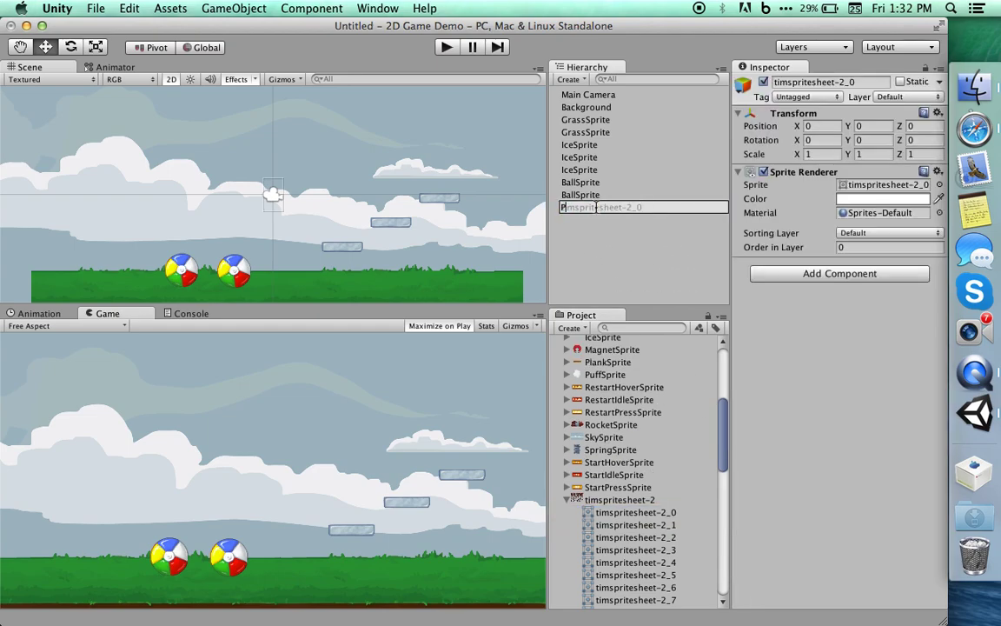
type("Player")
key("Return")
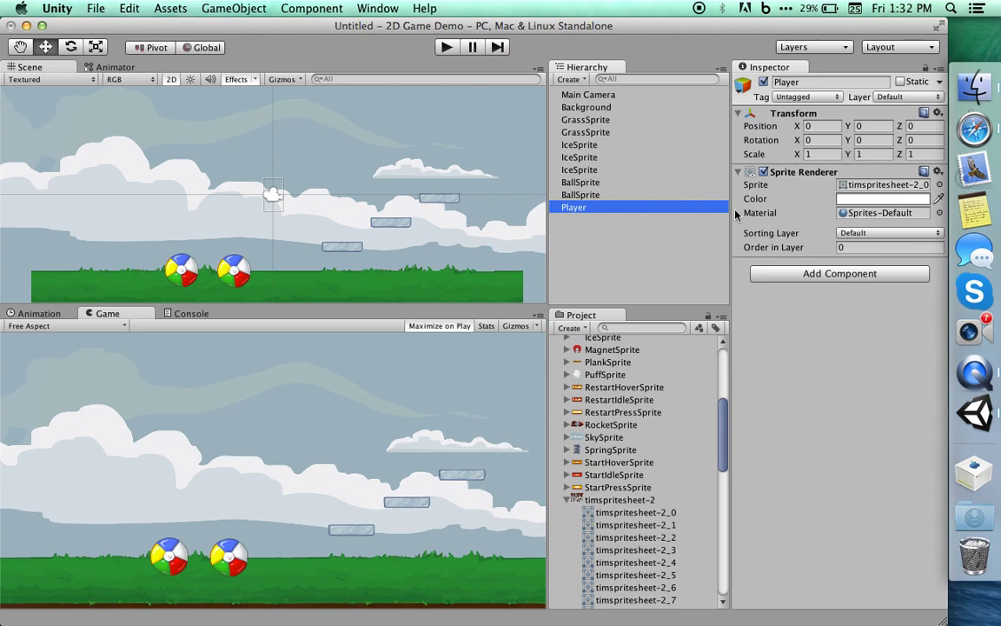
Set Player's Sorting Layer to Foreground and place it on the grass at X -5.2424.
left_click(866, 235)
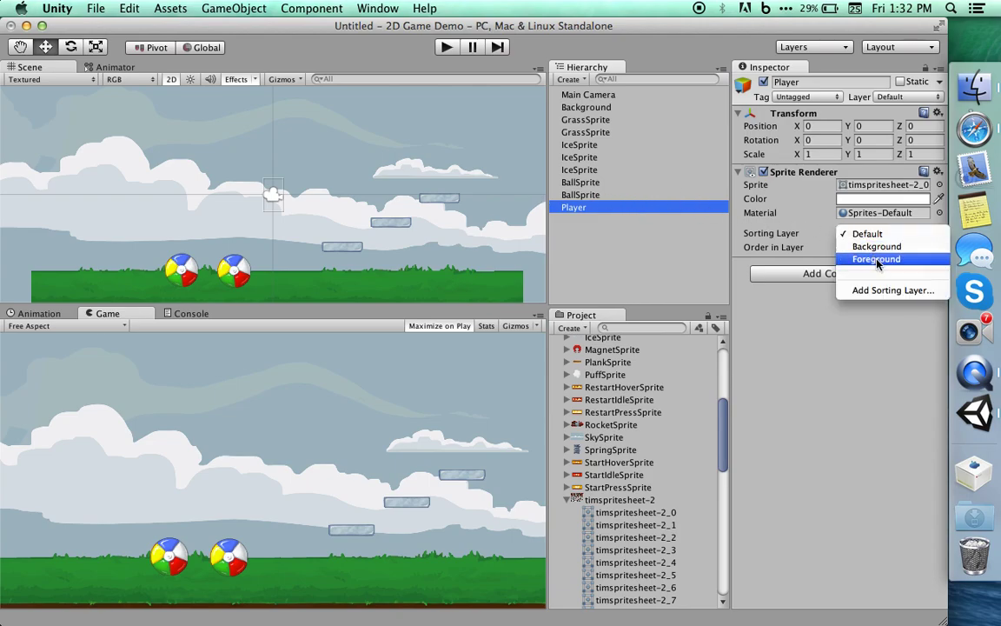
left_click(879, 260)
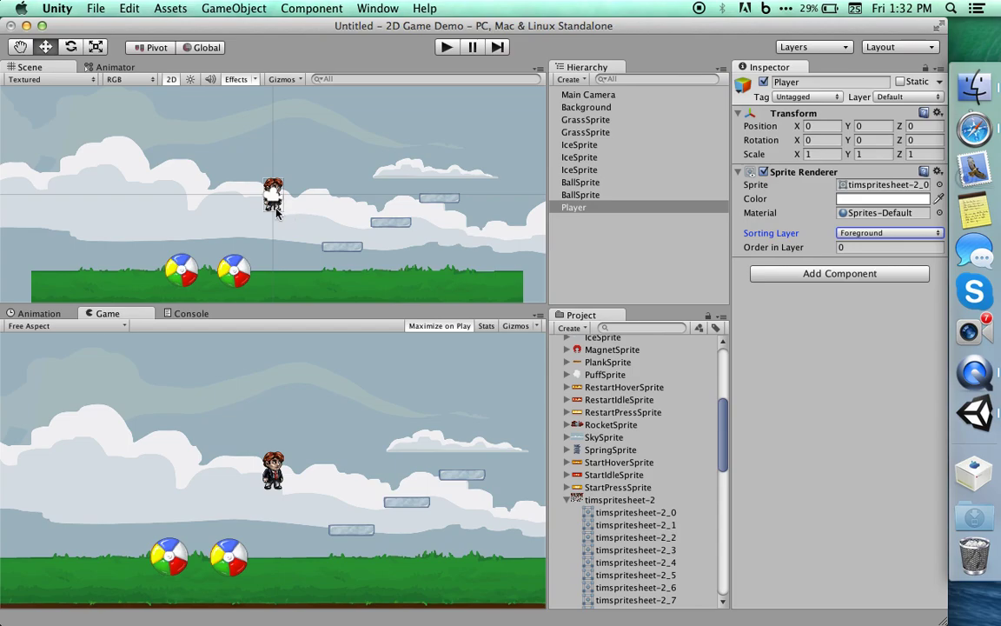
left_click_drag(278, 208, 240, 277)
left_click_drag(207, 289, 148, 289)
Set the Player's Scale to 2, 2, 2.
left_click(825, 153)
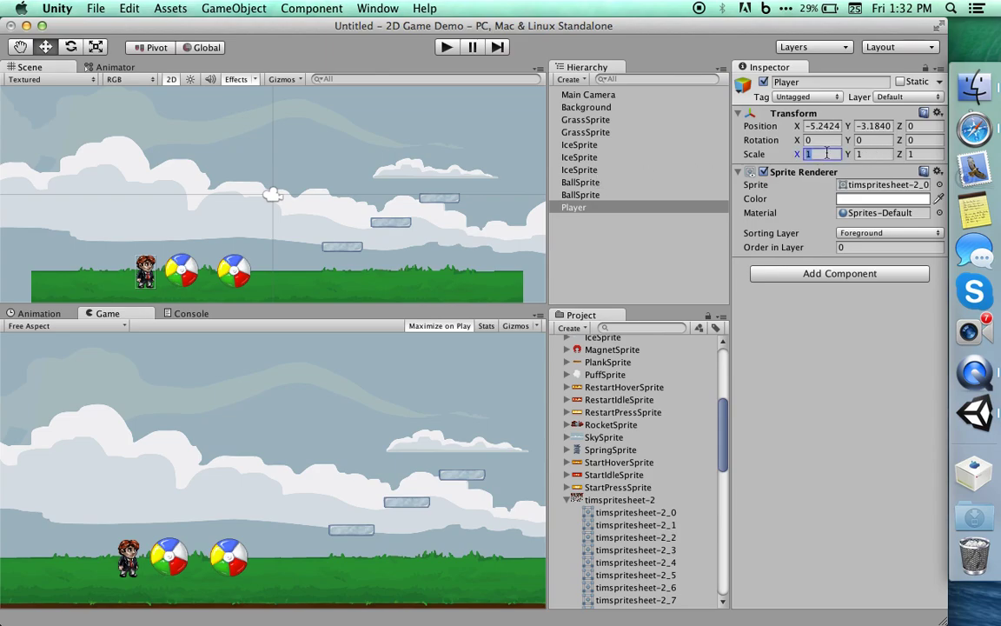
type("2")
key("Tab")
type("2")
key("Tab")
type("2")
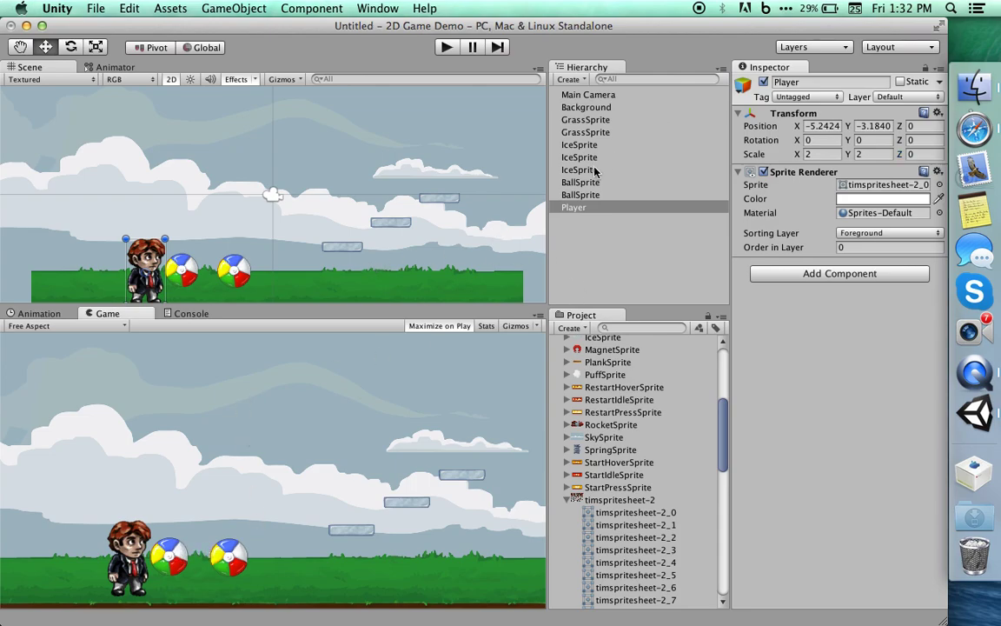
Set the second beach ball's Scale X and Y to 2.
left_click(580, 192)
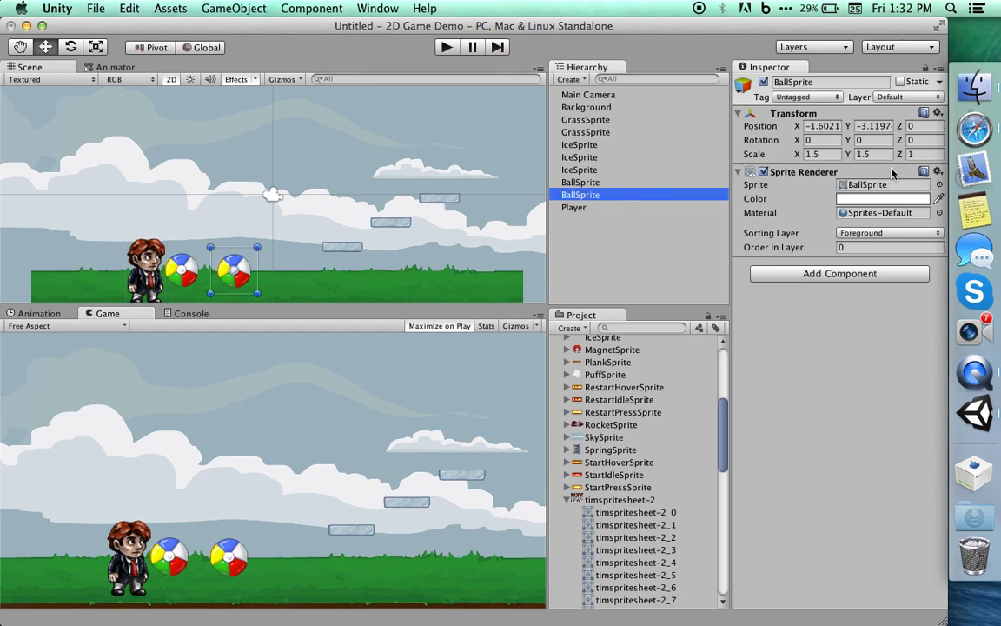
left_click(814, 155)
type("2")
key("Tab")
type("2")
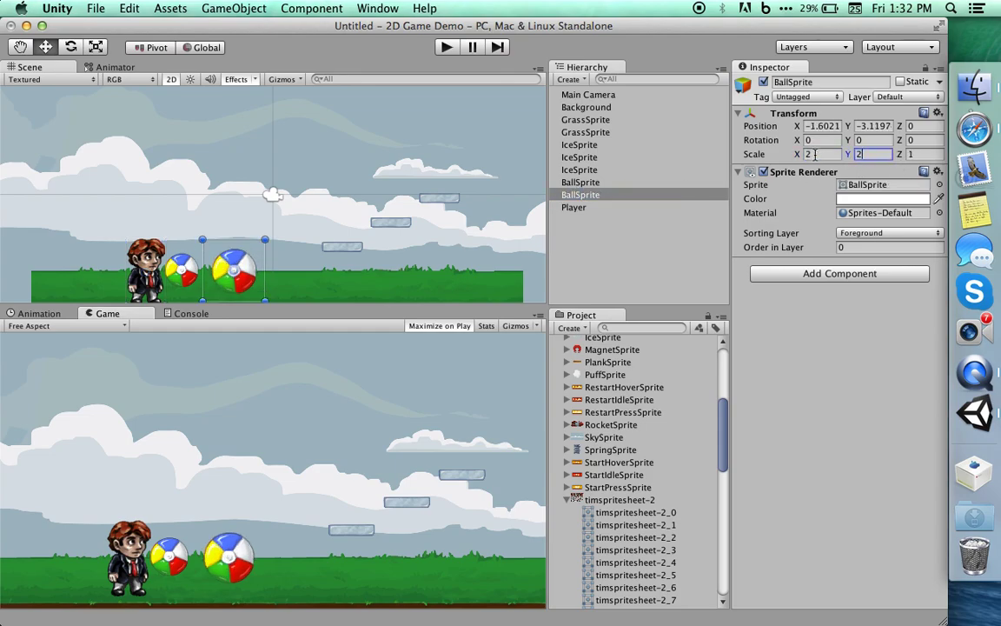
Set the first beach ball's Scale to 2, 2, 2.
left_click(601, 182)
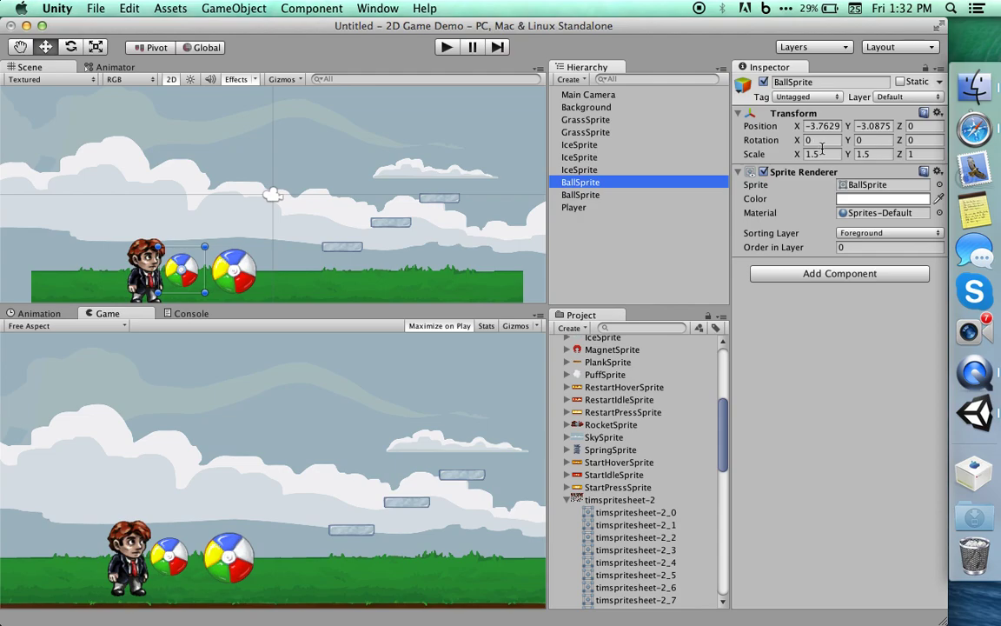
left_click(814, 154)
type("2")
key("Tab")
type("2")
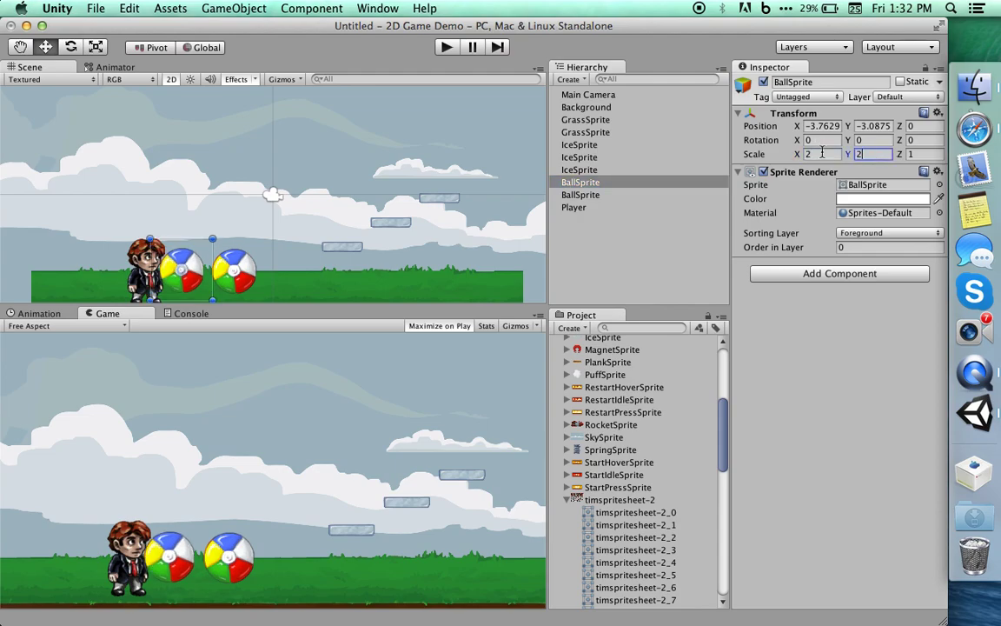
left_click(912, 154)
type("2")
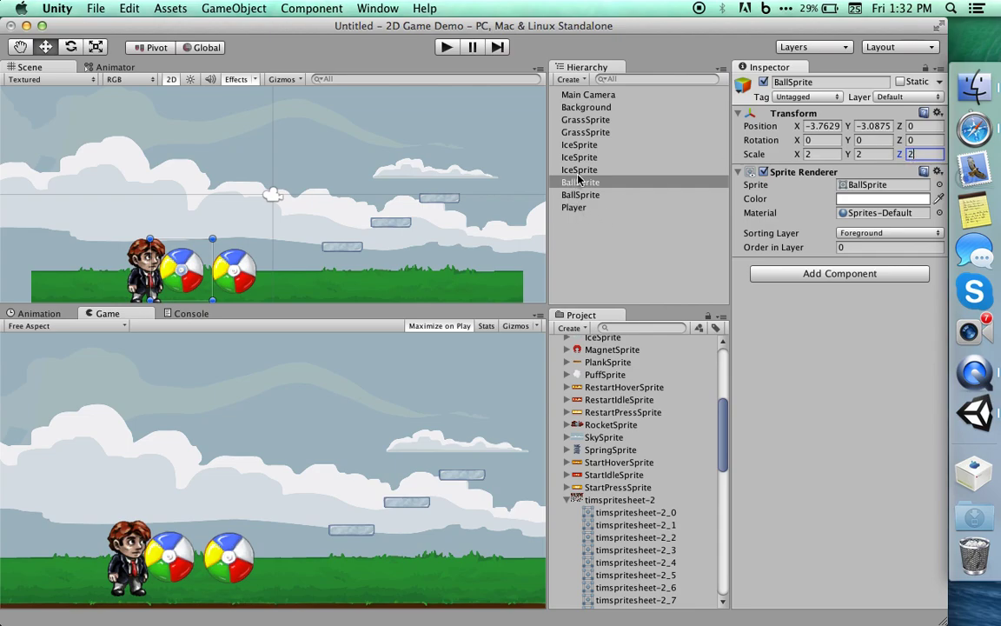
Set Scale Z to 2 on the second beach ball and the Player.
left_click(643, 207)
left_click(598, 194)
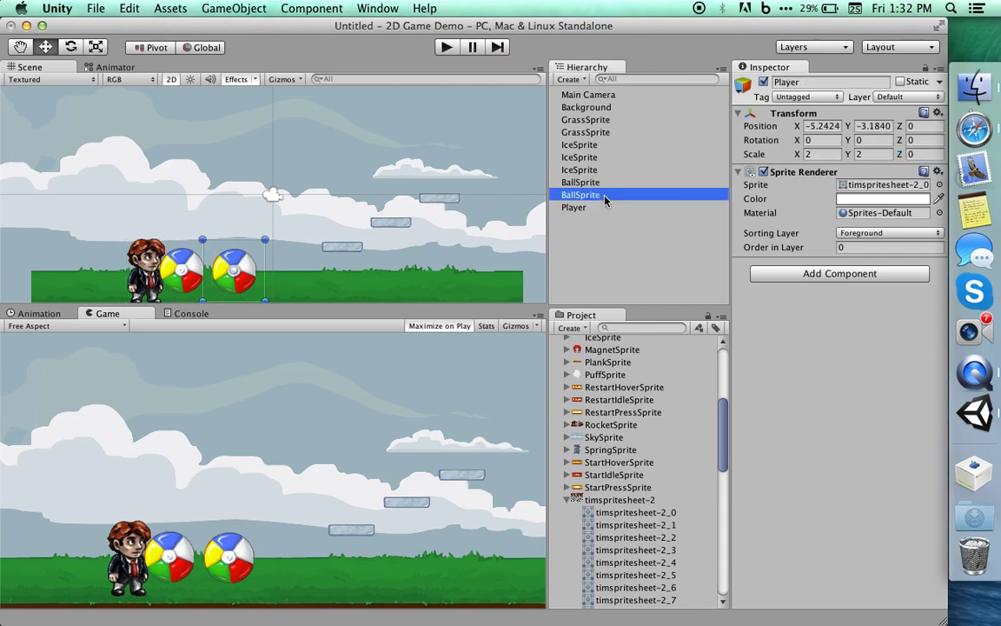
left_click(928, 153)
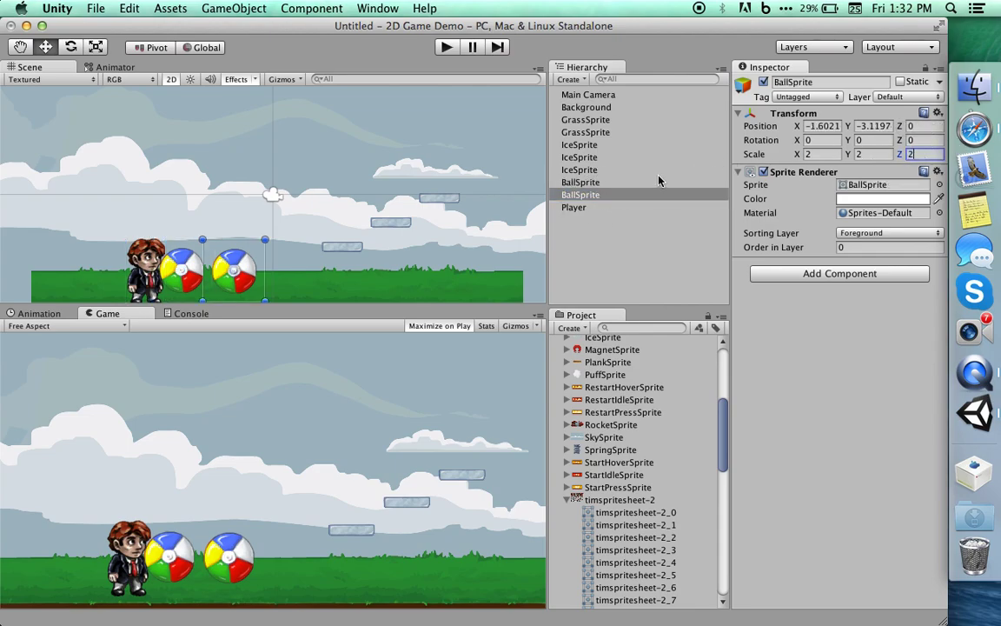
type("2")
left_click(592, 207)
left_click(918, 154)
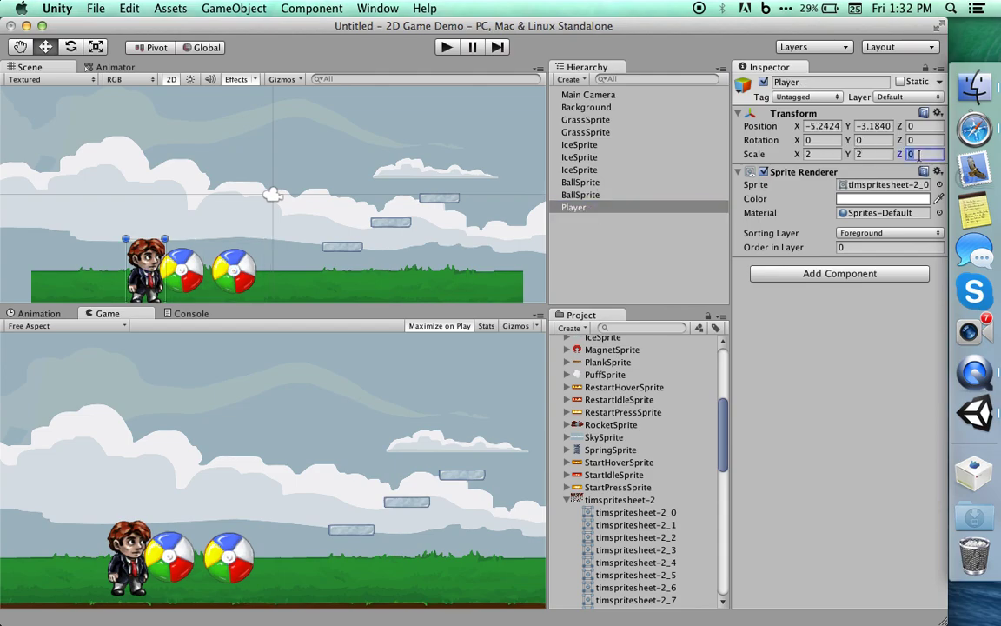
type("2")
Give the first beach ball Order in Layer 1 and move the Player left on the grass to X -6.754.
mouse_move(151, 257)
left_mouse_down()
mouse_move(245, 257)
mouse_move(132, 259)
left_mouse_up()
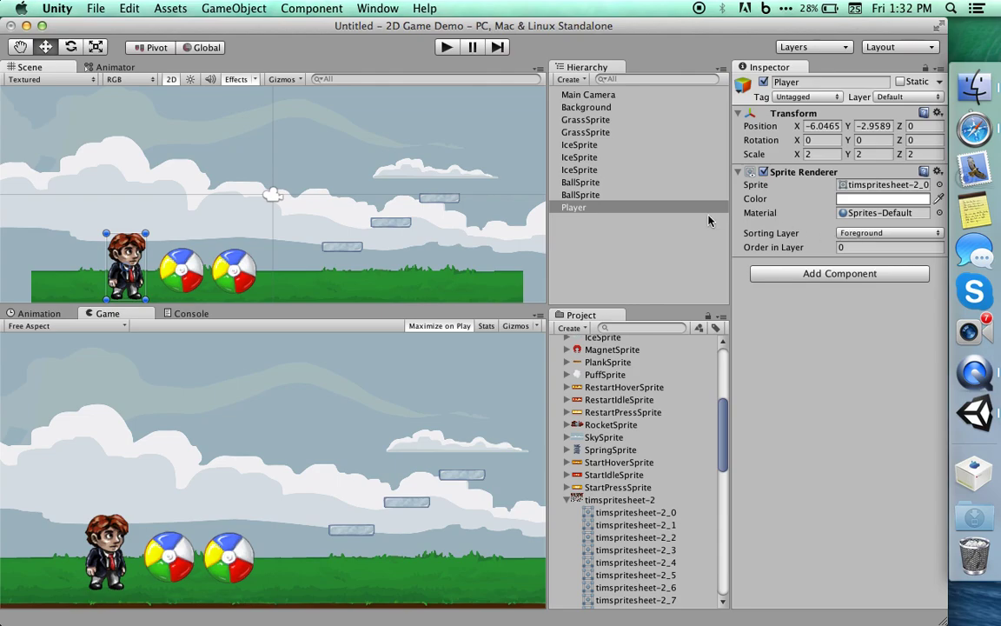
left_click(581, 195)
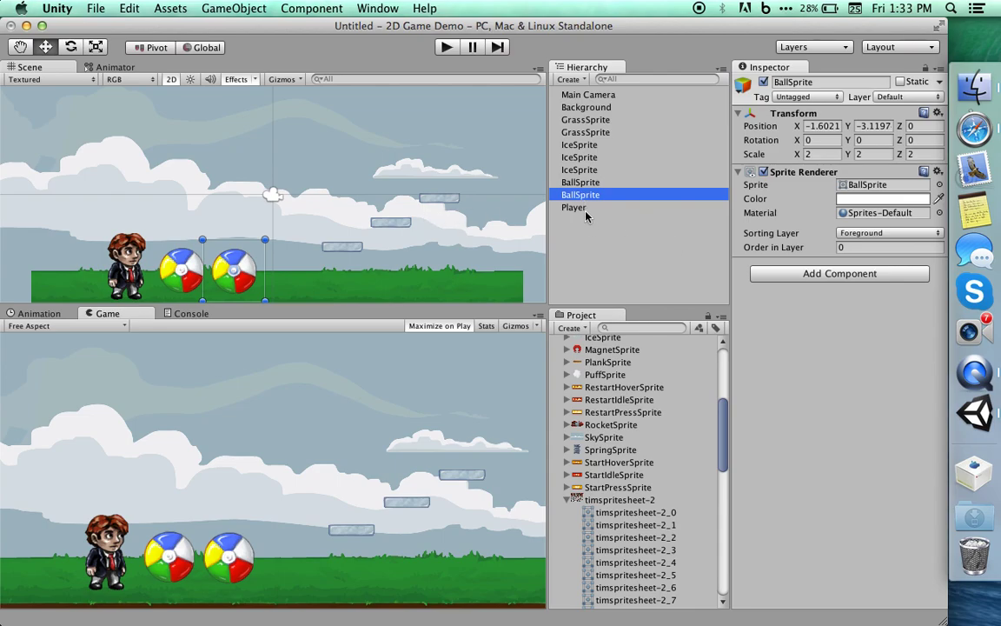
left_click(571, 184)
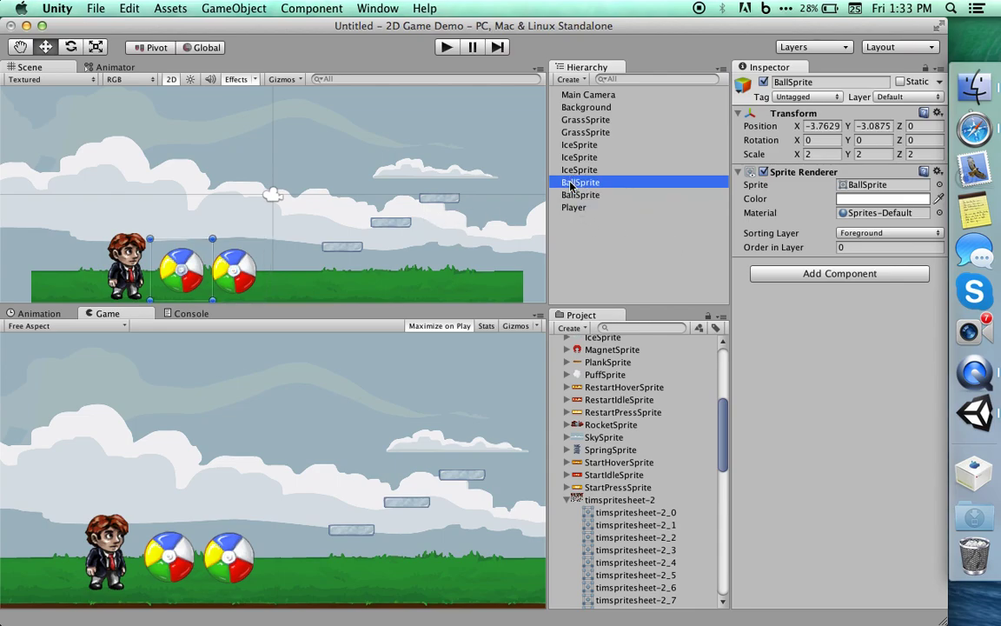
left_click(867, 247)
type("1")
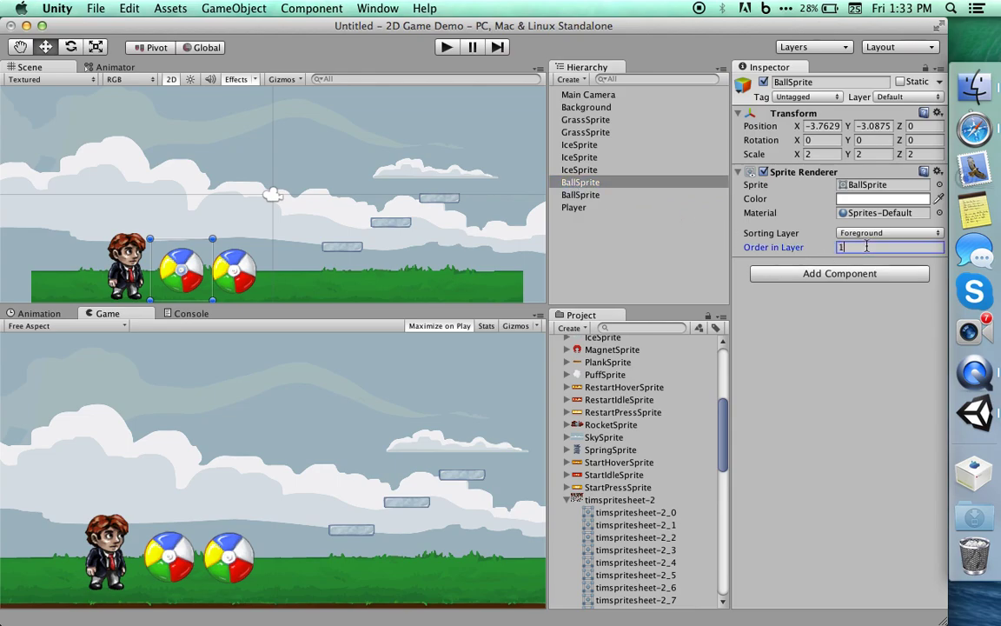
key("Return")
left_click(123, 252)
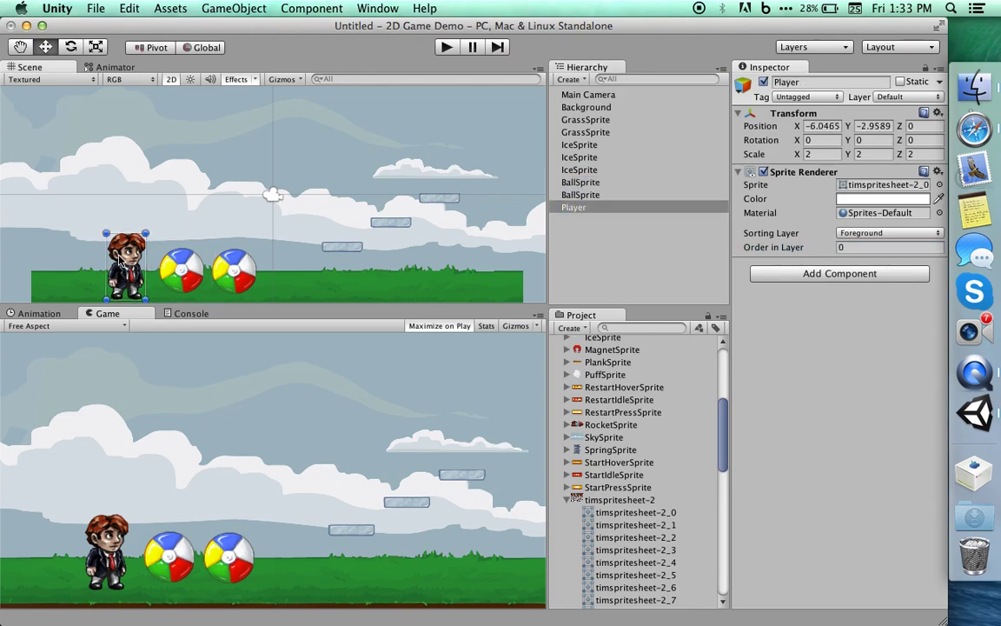
mouse_move(126, 248)
left_mouse_down()
mouse_move(232, 249)
mouse_move(105, 247)
left_mouse_up()
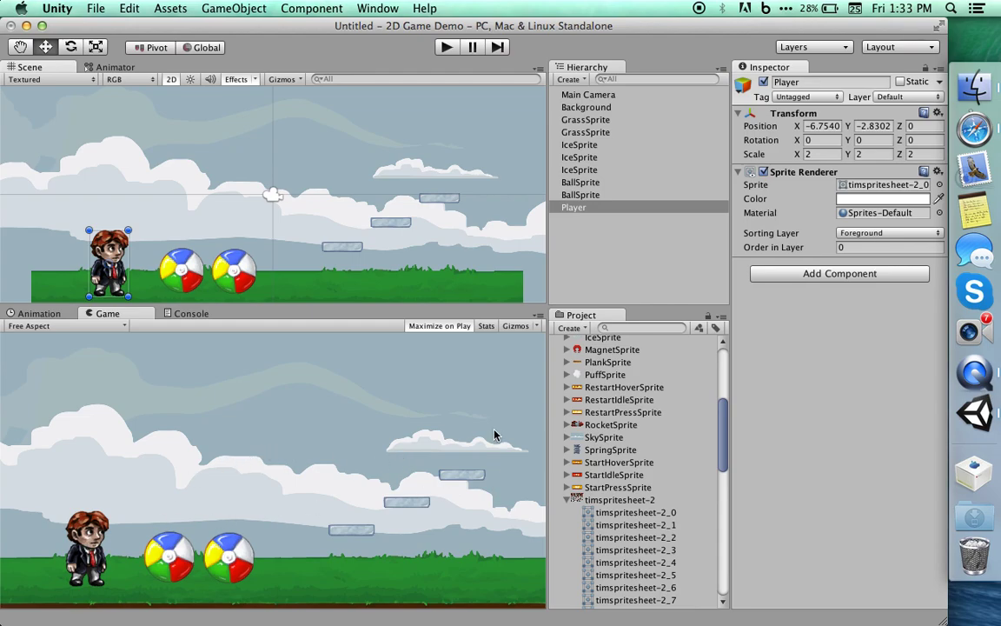
Expand timspritesheet-2 and step through its frames, ending on timspritesheet-2_39 with the list scrolled up.
left_click(567, 499)
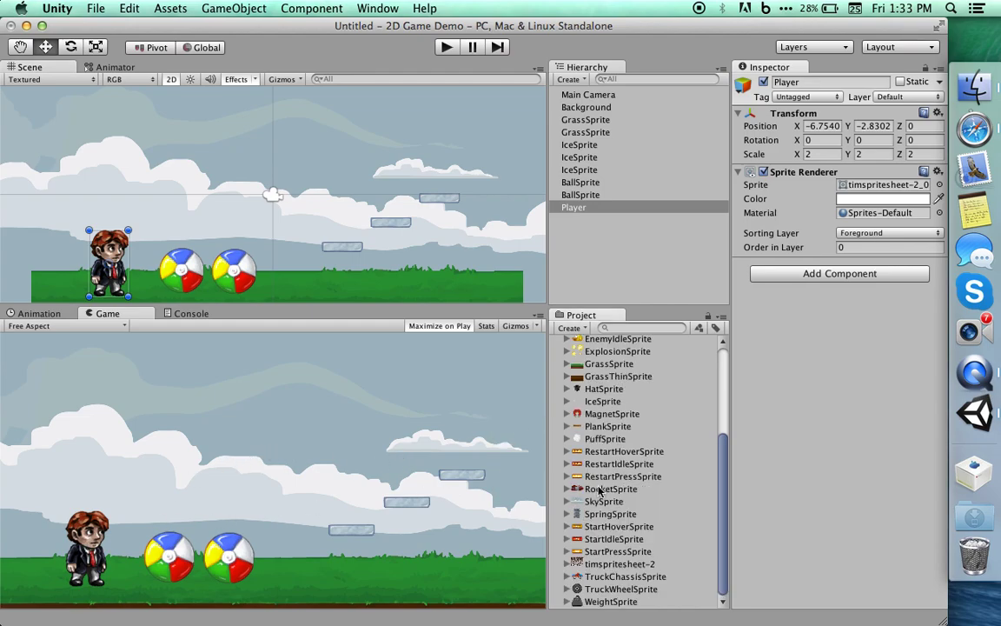
left_click_drag(720, 472, 719, 495)
left_click(567, 564)
left_click(616, 576)
key("Down")
key("Down")
key("Down")
key("Down")
key("Down")
key("Down")
key("Down")
key("Down")
key("Down")
key("Down")
key("Down")
key("Down")
key("Down")
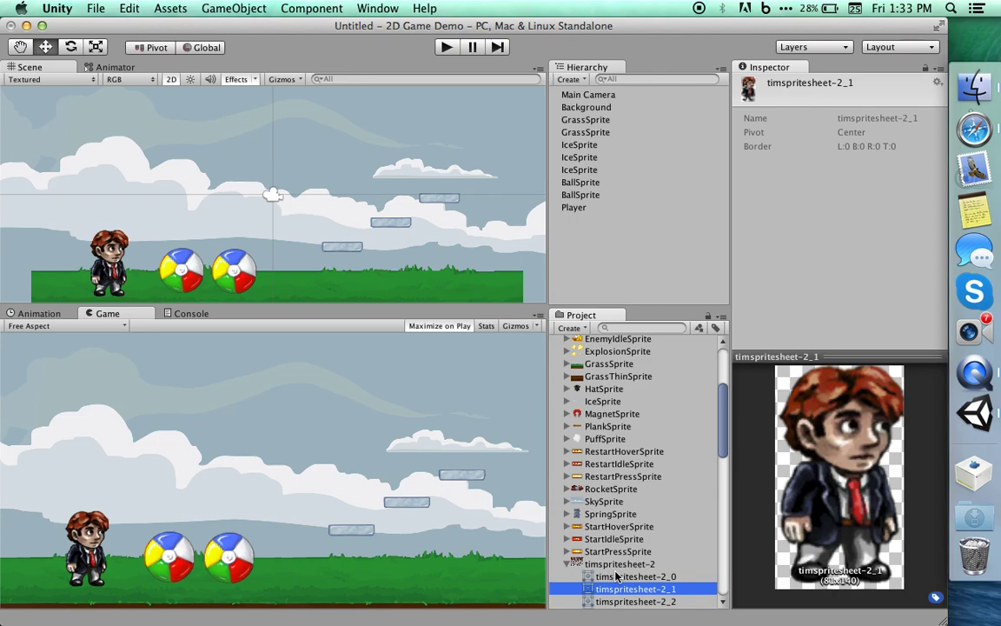
key("Down")
key("Down")
key("Down")
key("Down")
key("Down")
key("Down")
key("Down")
key("Down")
key("Down")
key("Down")
key("Down")
key("Down")
key("Down")
key("Down")
key("Down")
key("Down")
key("Down")
key("Down")
key("Down")
key("Down")
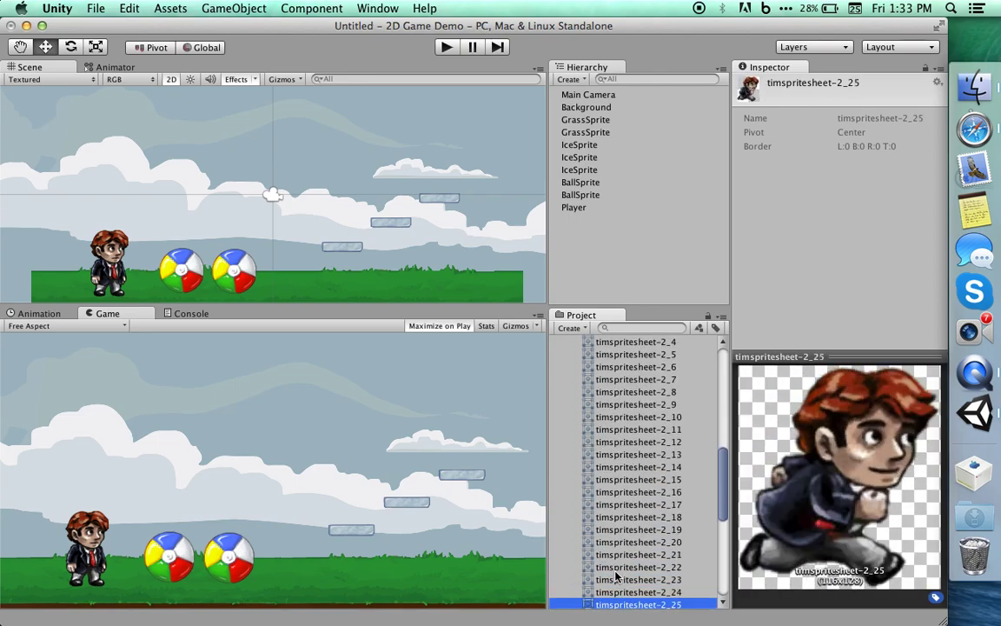
key("Down")
key("Down")
key("Down")
key("Down")
key("Down")
key("Down")
key("Down")
key("Down")
key("Down")
key("Down")
key("Down")
key("Down")
key("Down")
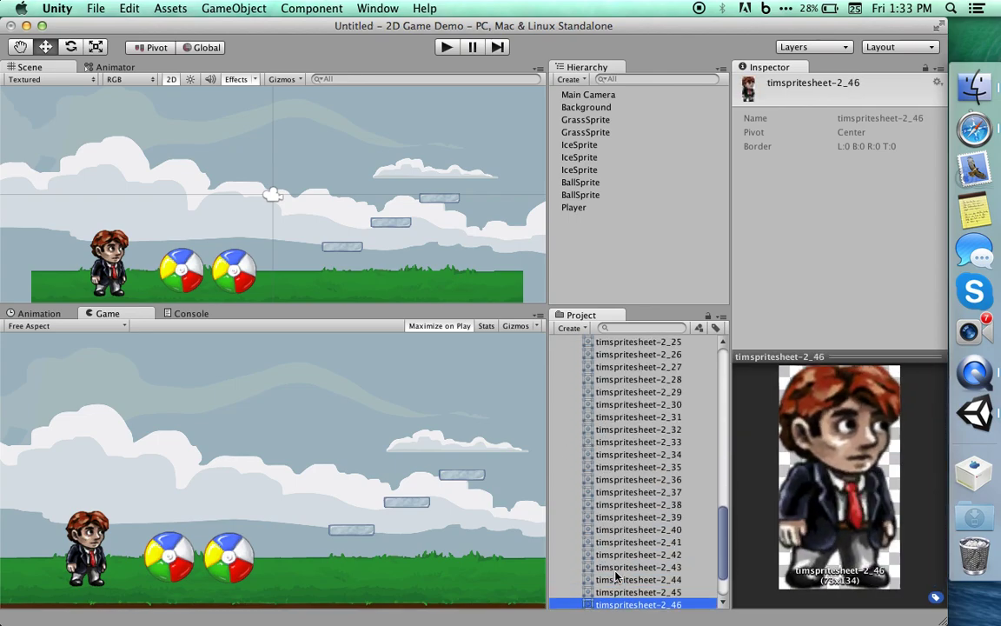
key("Up")
key("Up")
key("Up")
key("Up")
key("Up")
key("Up")
key("Up")
key("Up")
key("Up")
key("Up")
key("Up")
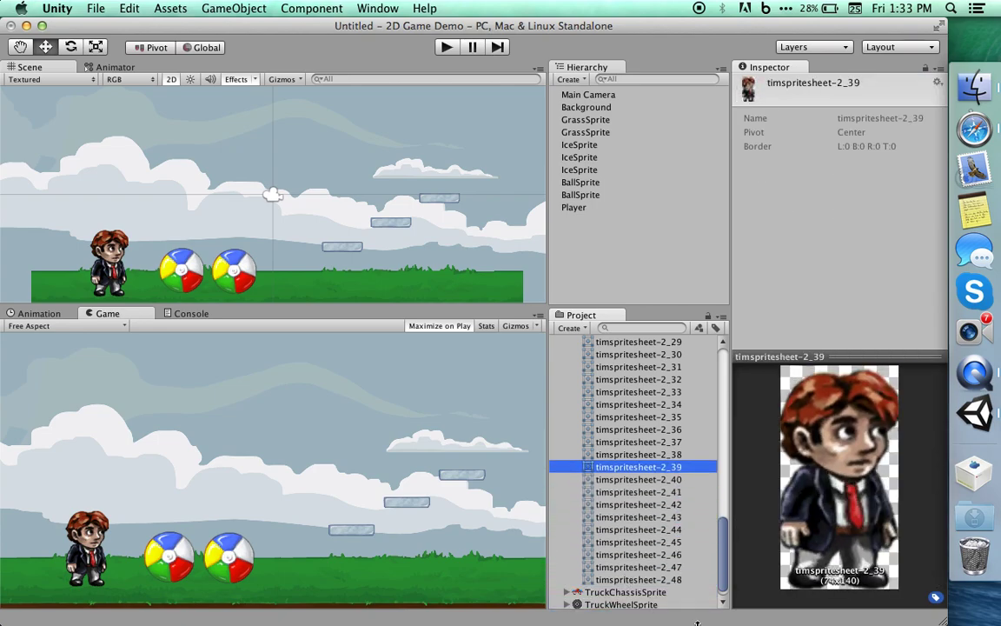
left_click_drag(720, 582, 704, 359)
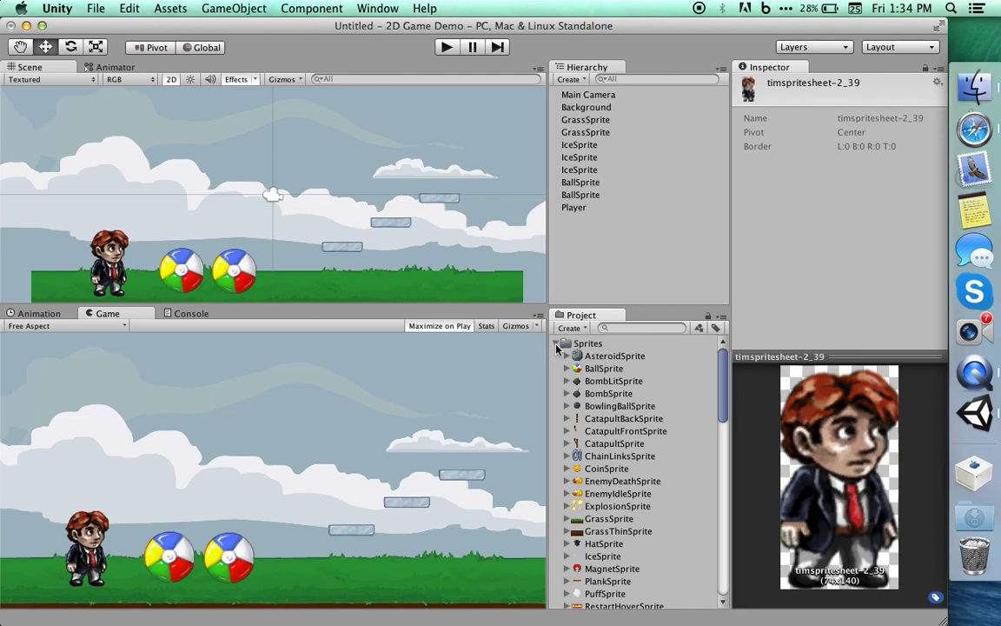
Inspect and expand the CoinSprite asset, collapse the Sprites folder, then switch to Safari.
left_click(579, 418)
left_click(596, 467)
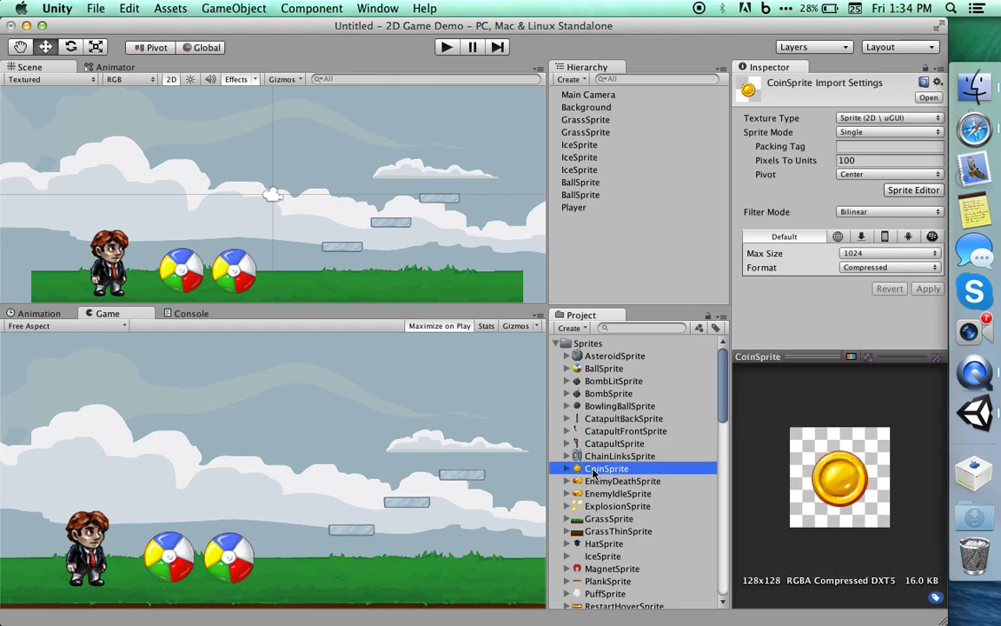
left_click(573, 470)
left_click(571, 472)
left_click(566, 469)
left_click(556, 343)
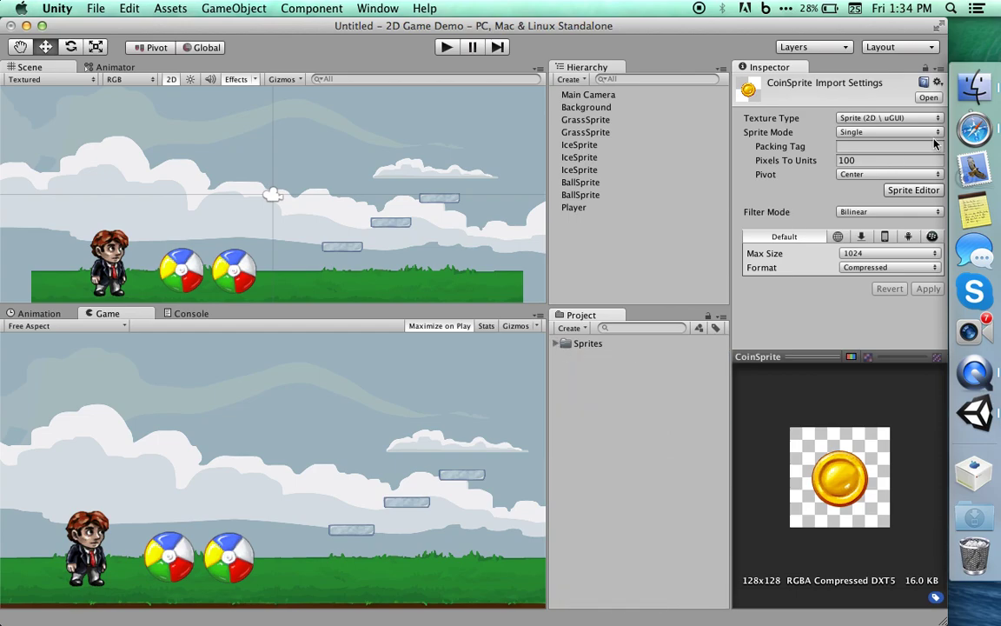
left_click(974, 128)
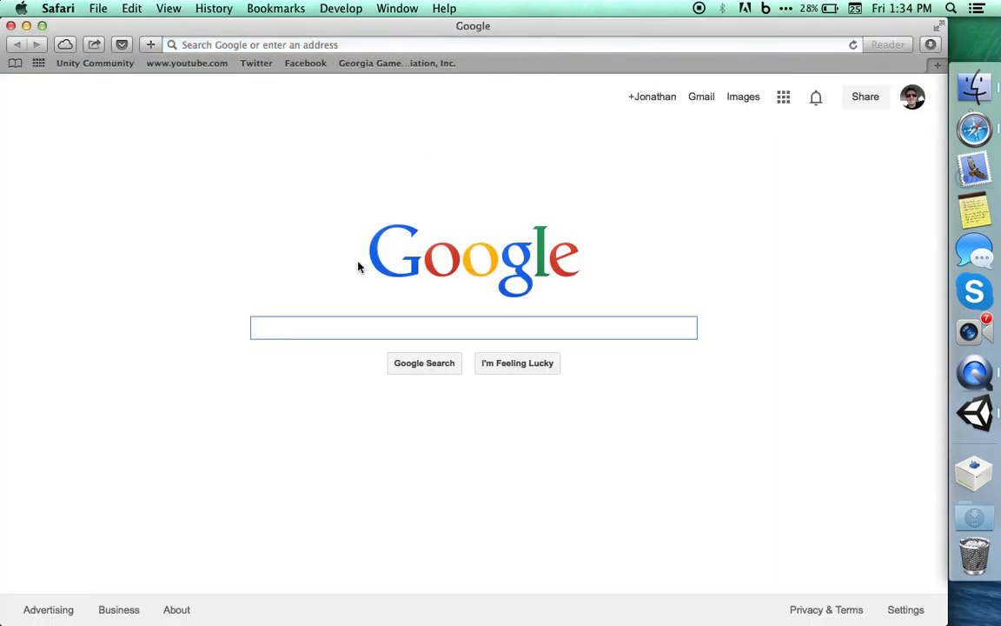
Search Google for 'sprite coin'.
type("c")
key("BackSpace")
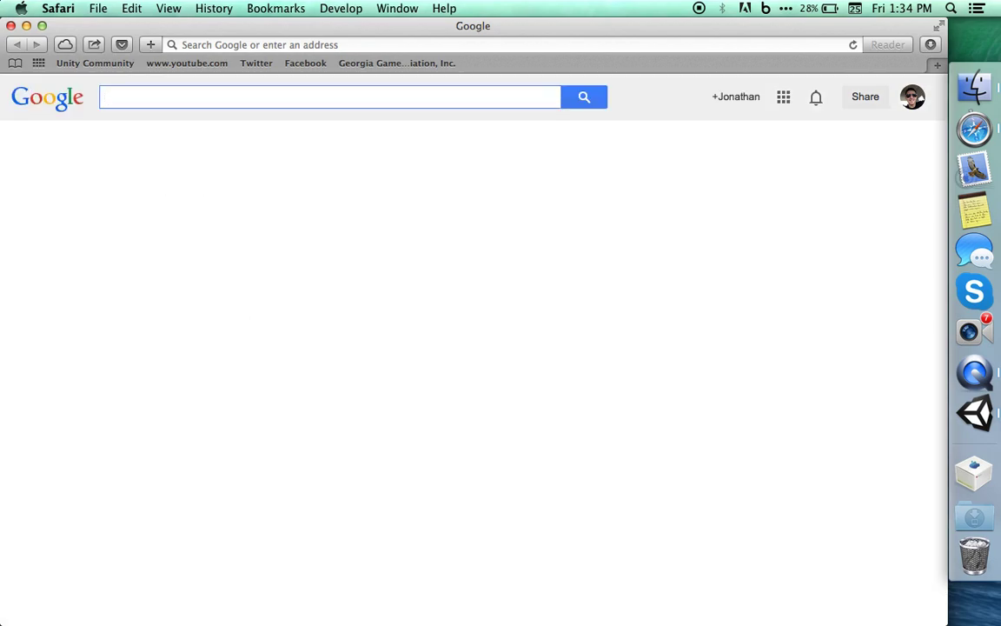
type("sprite coin")
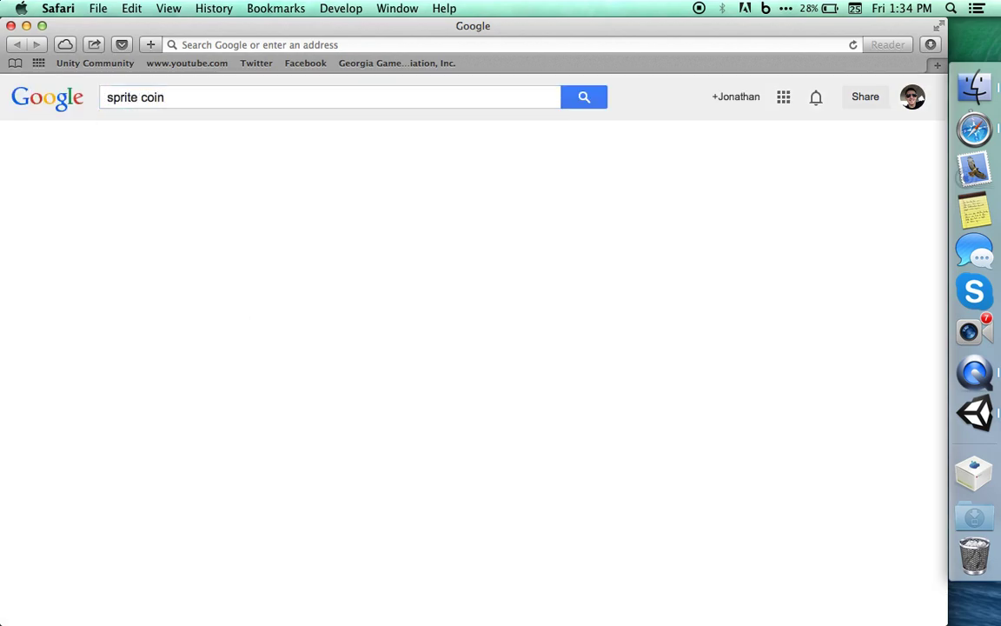
key("Return")
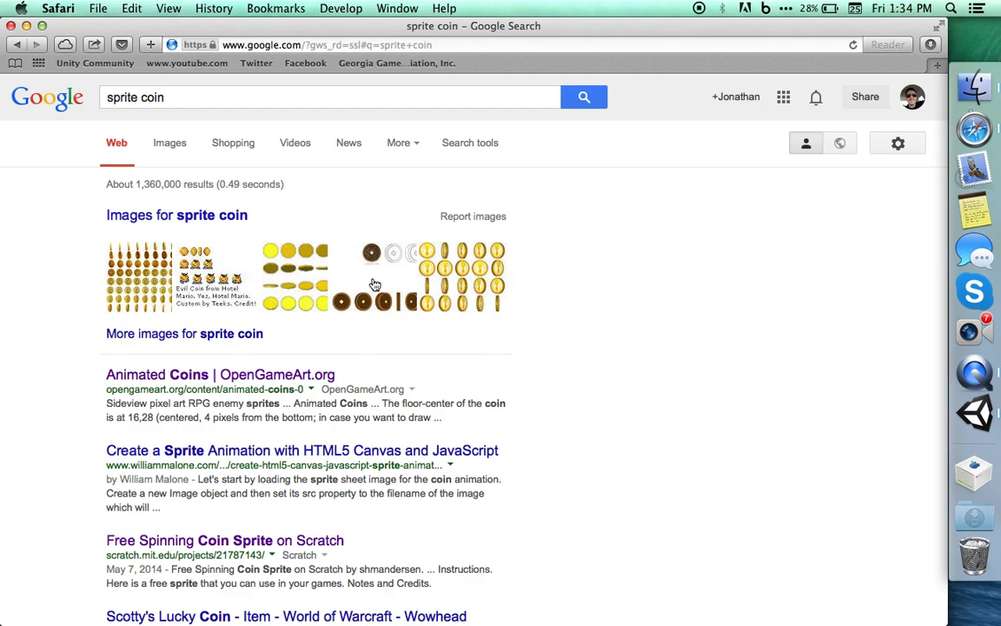
Switch to Images results for 'sprite coin' and scroll through the coin sprite sheets.
left_click(170, 145)
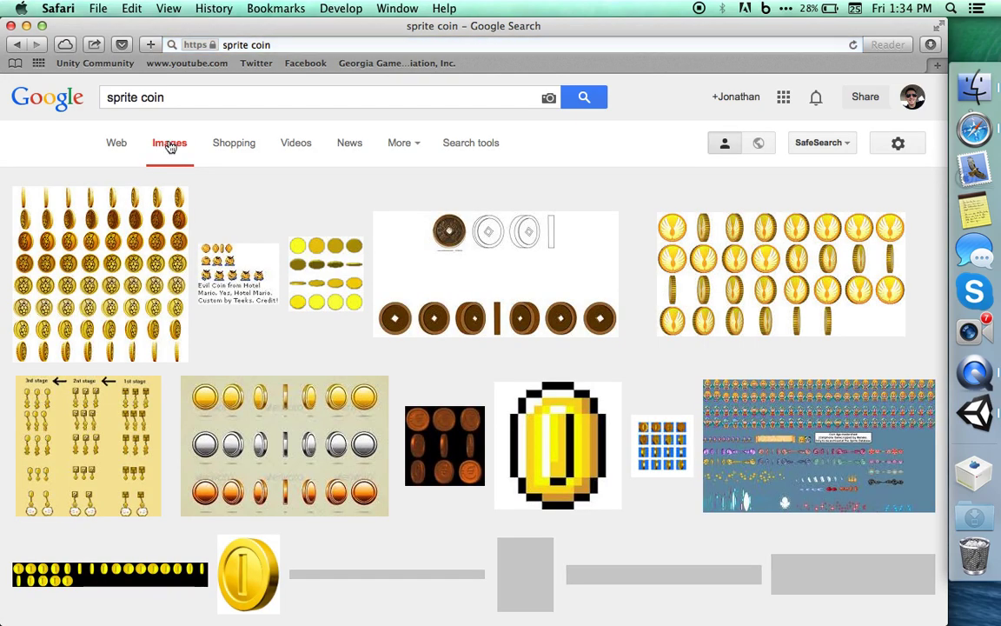
scroll(397, 327, "down", 5)
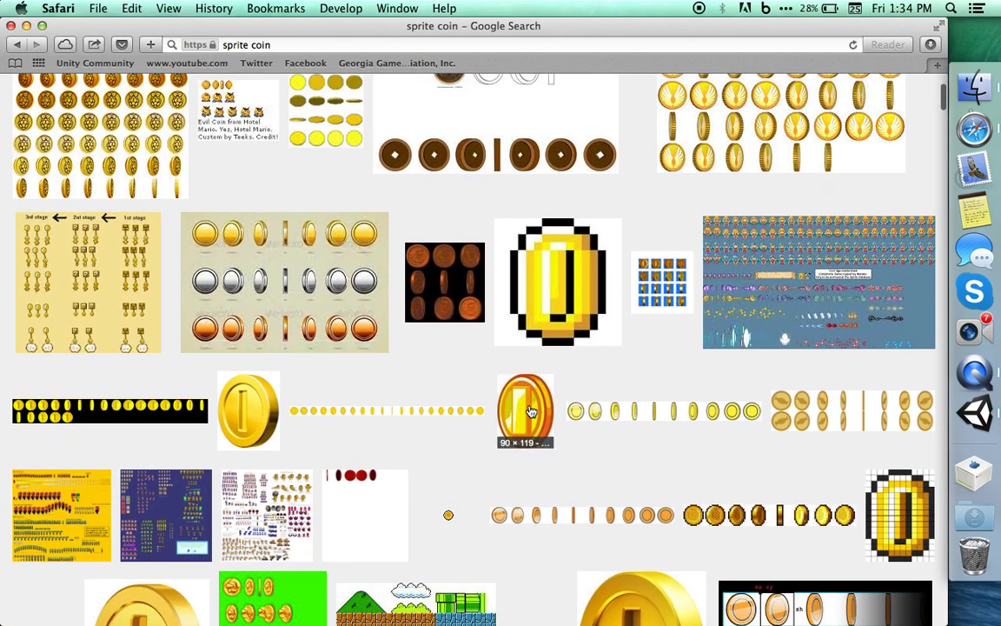
scroll(532, 411, "down", 2)
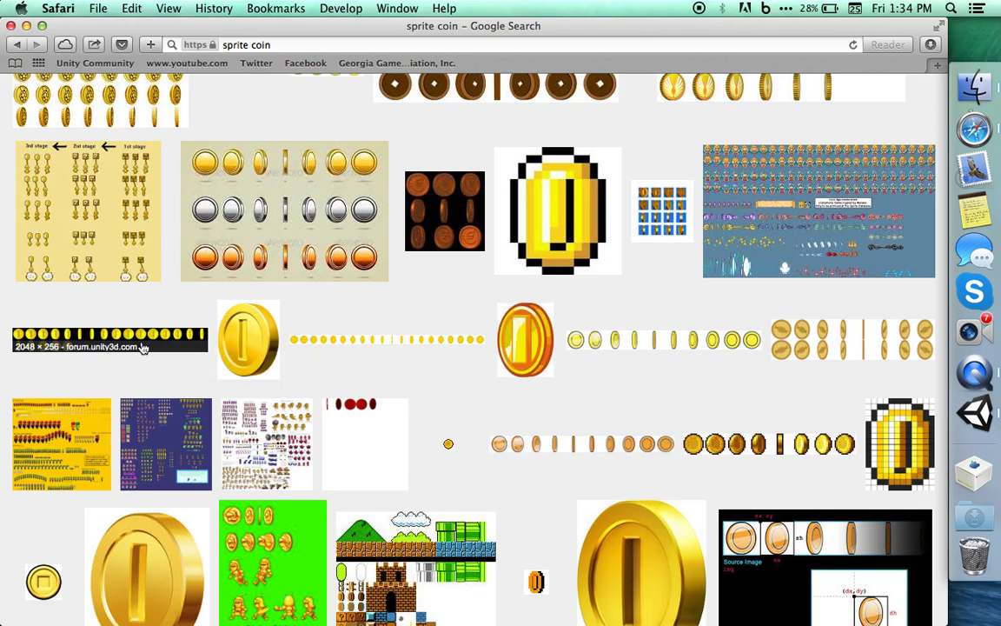
scroll(144, 348, "down", 15)
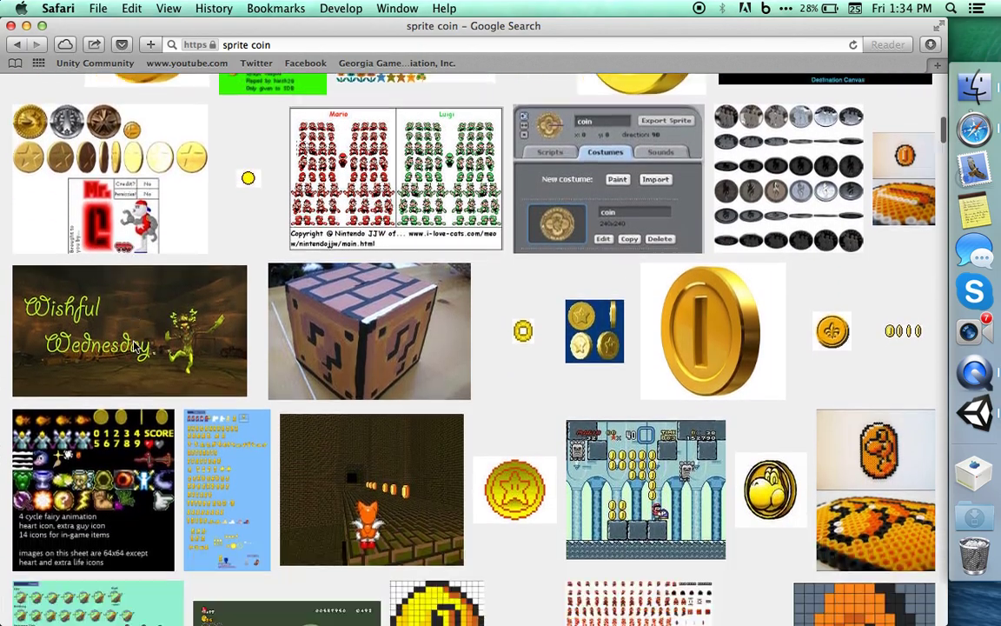
scroll(135, 346, "down", 20)
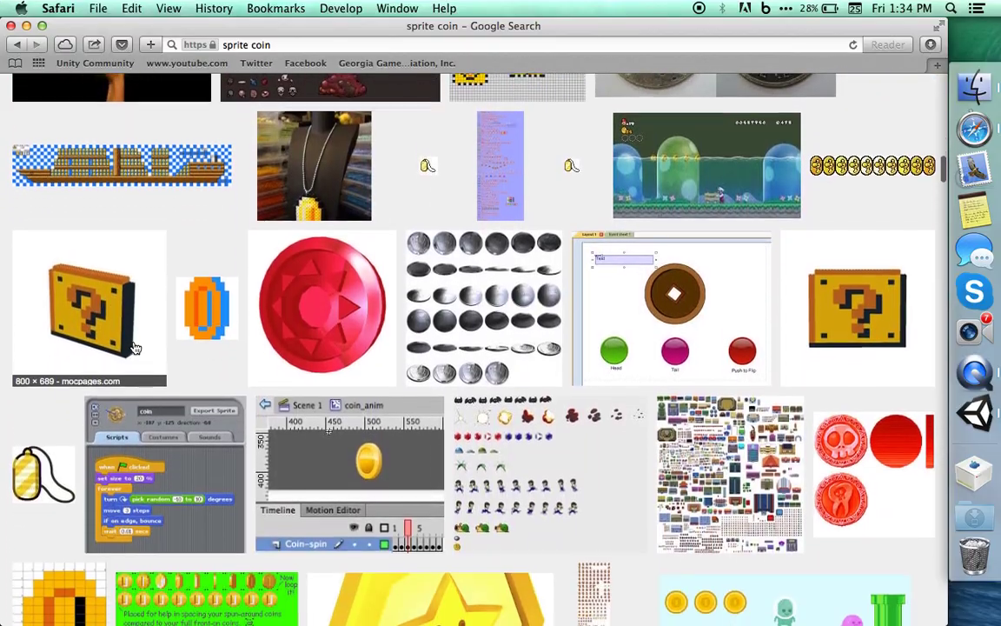
scroll(135, 347, "down", 20)
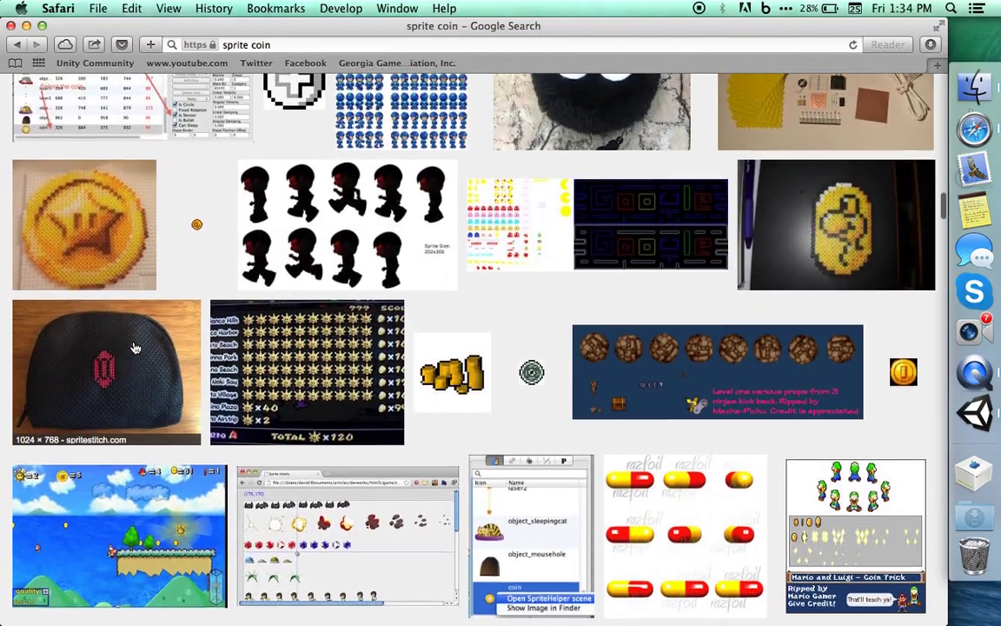
scroll(135, 348, "up", 20)
Search images for 'coin spin sprite' and open the 1000 × 200 coin+spin.png strip preview.
left_click(291, 96)
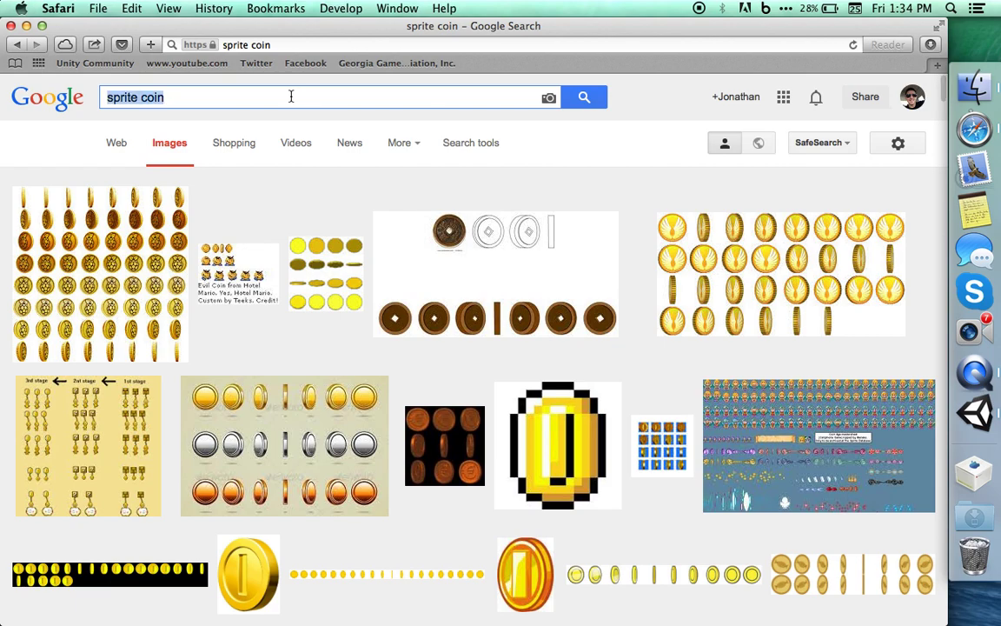
type("coin ")
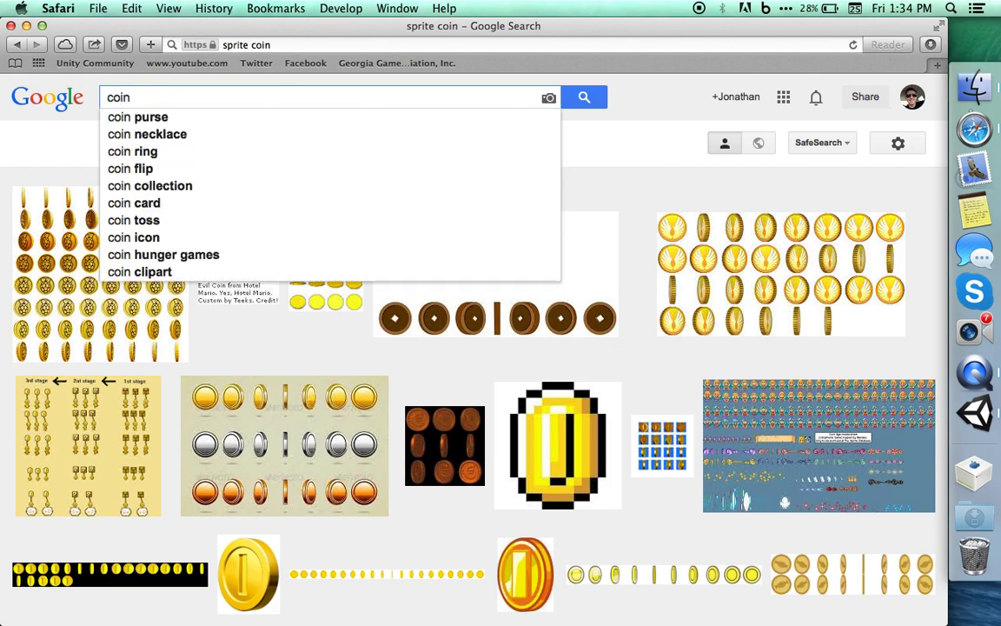
type("spin sprite")
key("Return")
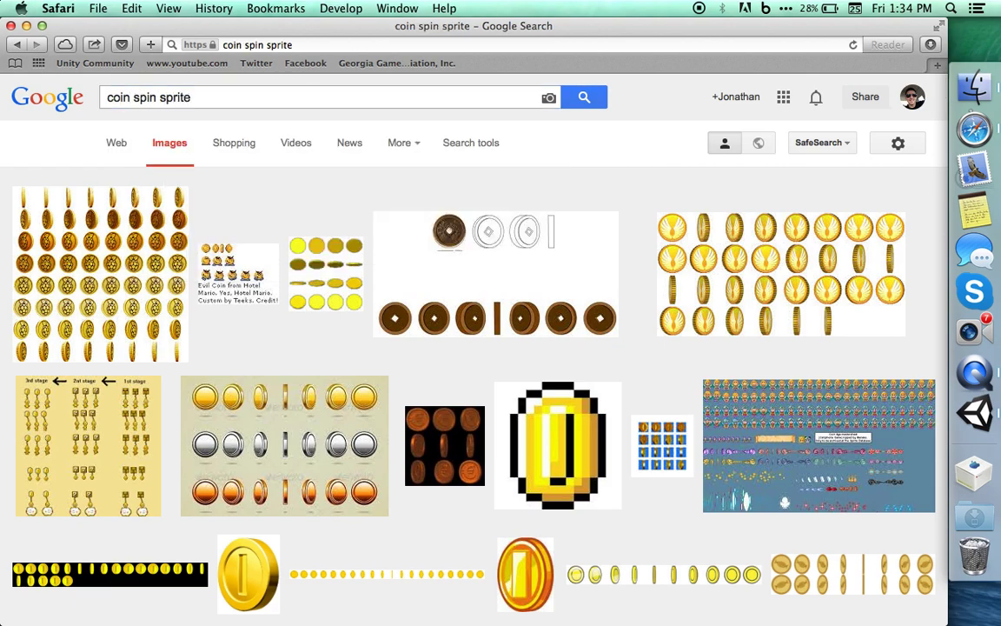
scroll(313, 341, "down", 1)
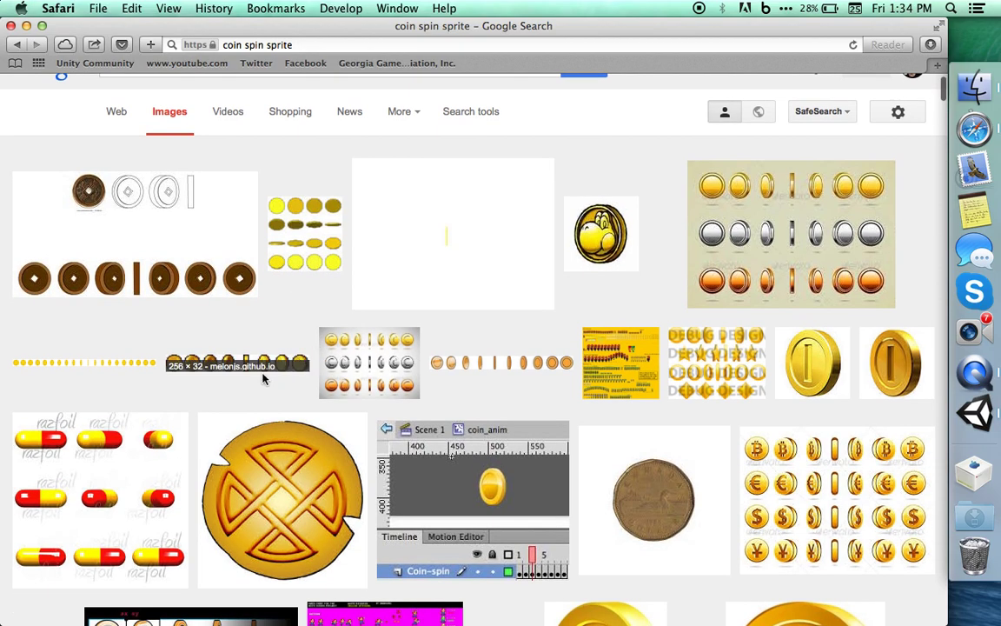
scroll(514, 376, "down", 10)
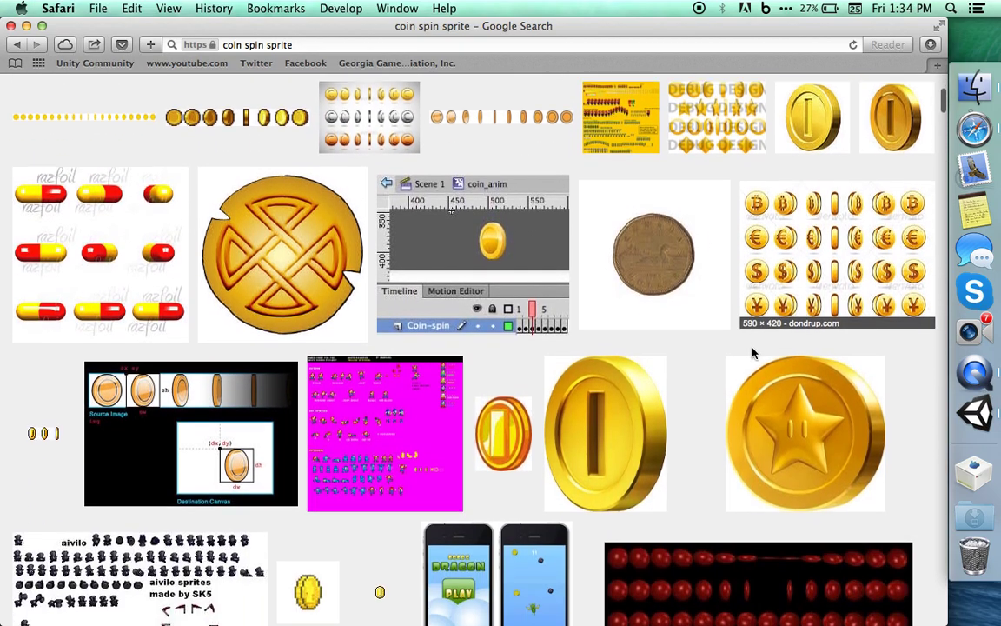
scroll(753, 353, "down", 10)
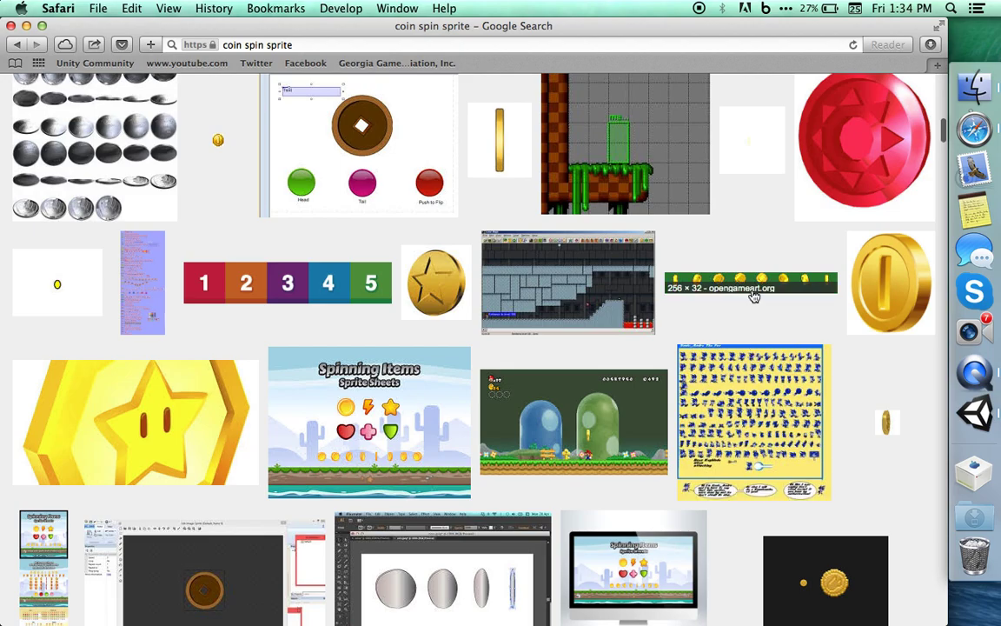
scroll(683, 306, "down", 18)
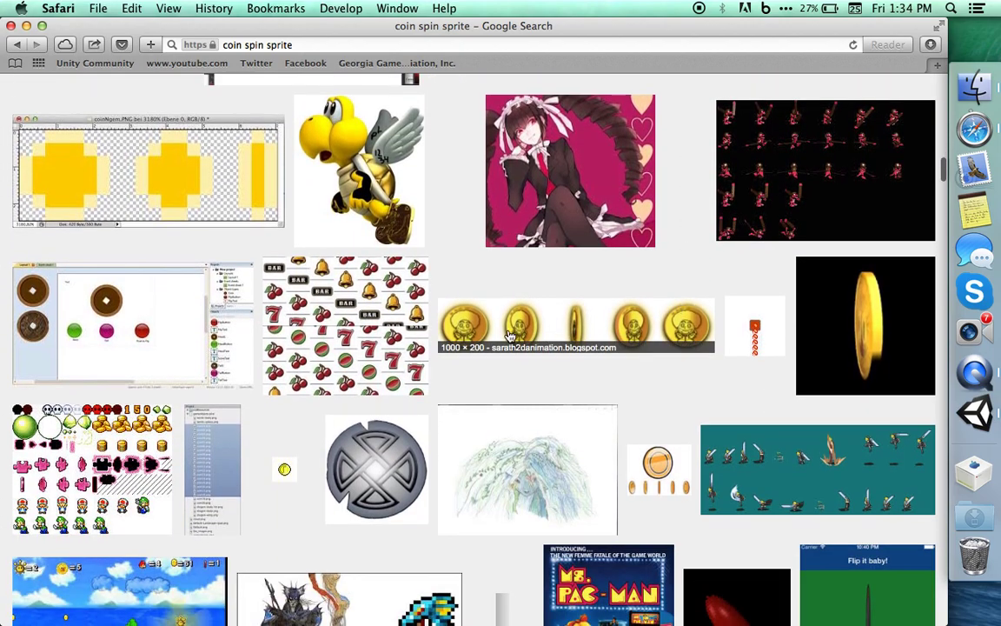
left_click(459, 300)
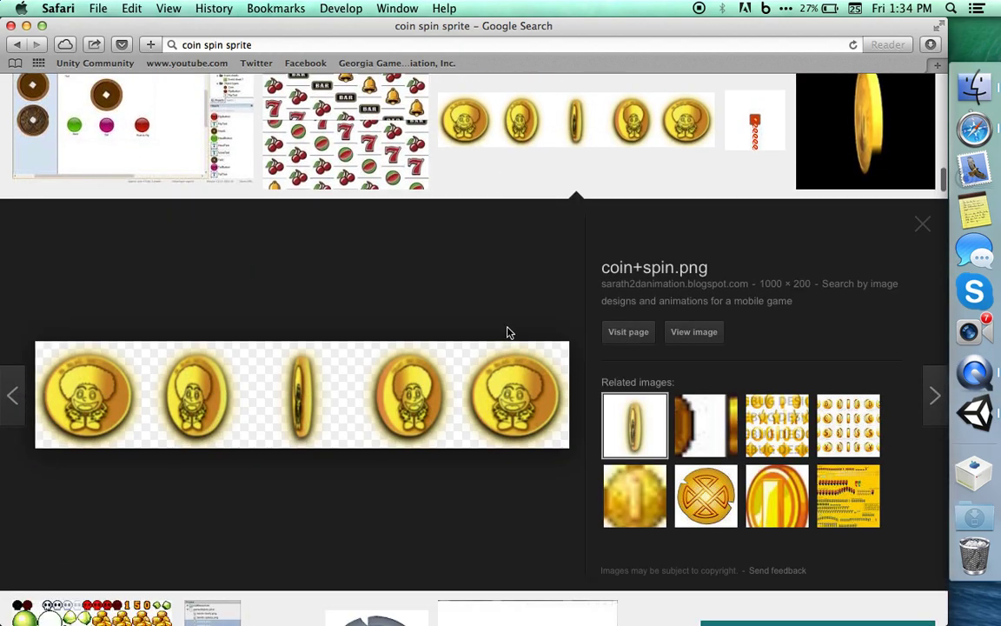
Open the full-size coin+spin.png image and save it to Downloads.
left_click(710, 335)
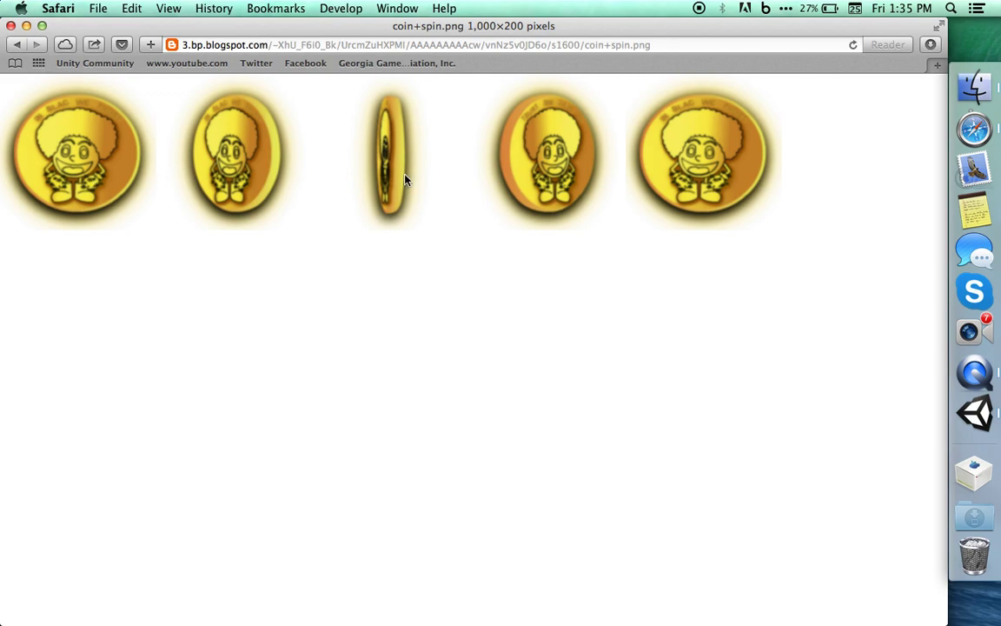
left_click(343, 44)
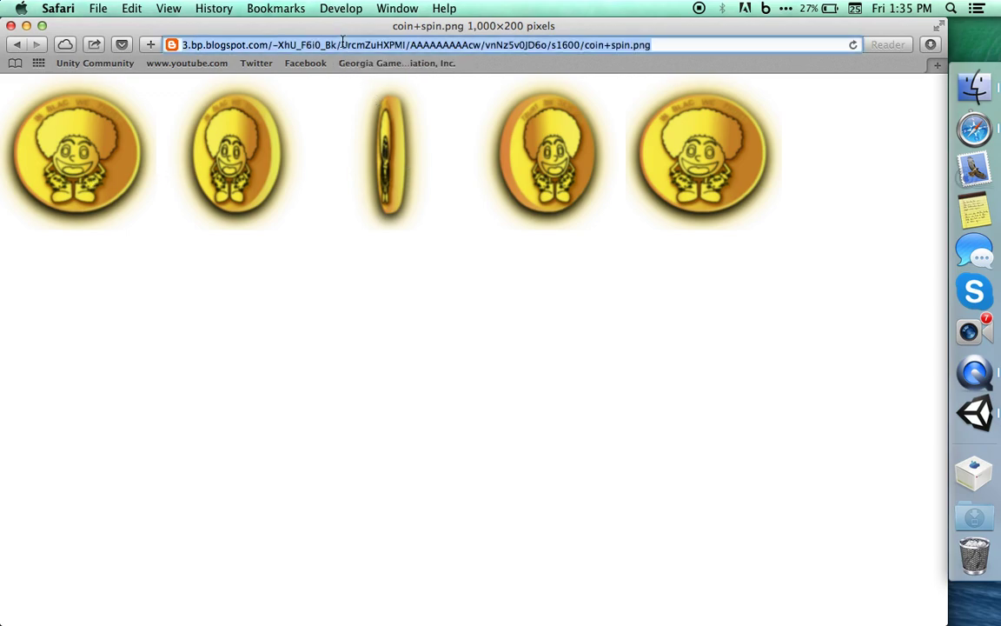
right_click(287, 136)
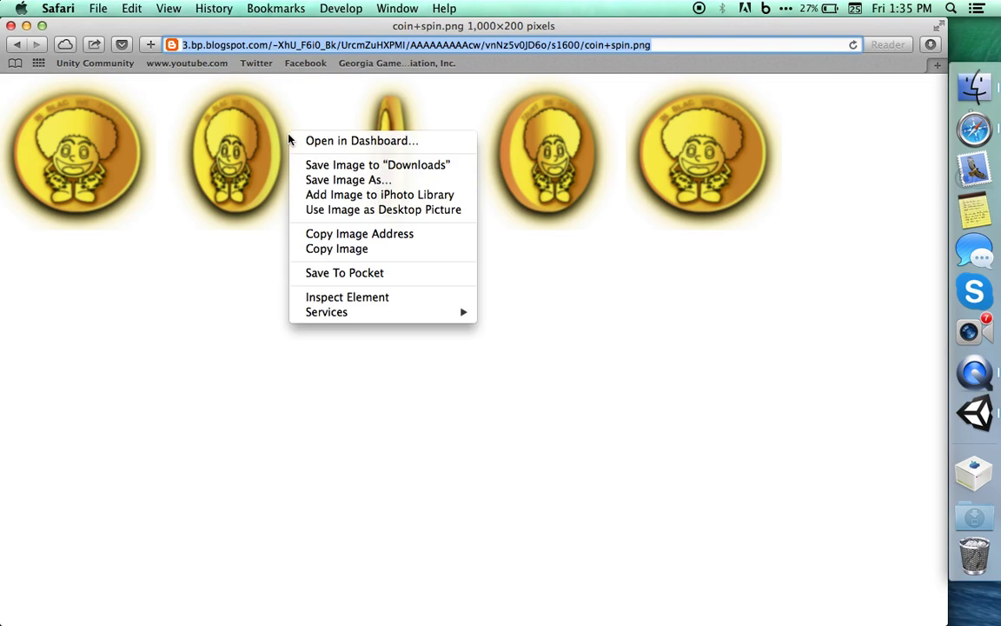
left_click(327, 166)
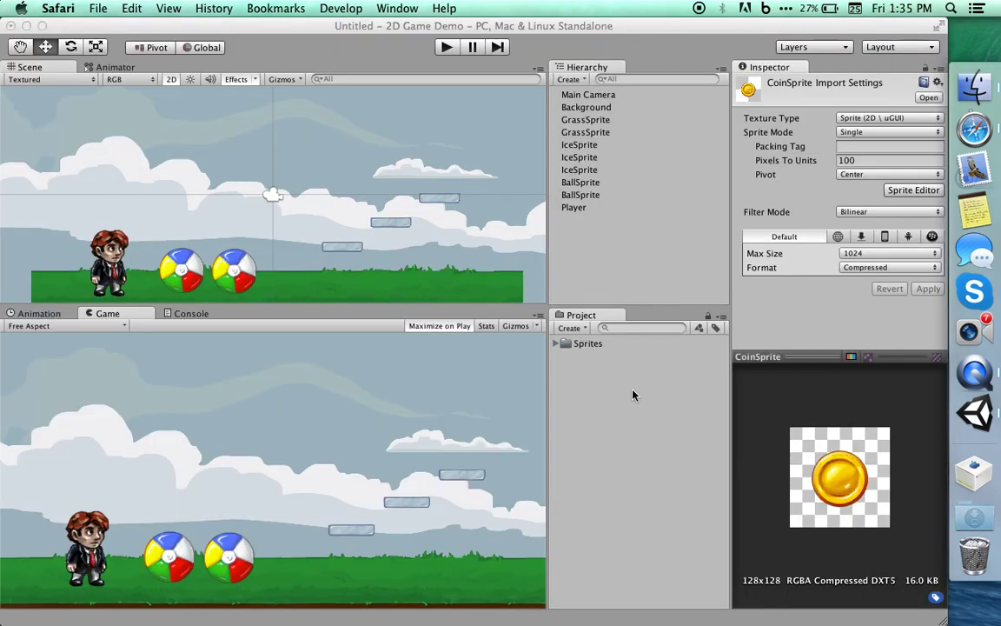
Import the coin spin-2 image from Downloads into the Project assets and select it.
left_click(979, 522)
left_click_drag(365, 207, 610, 369)
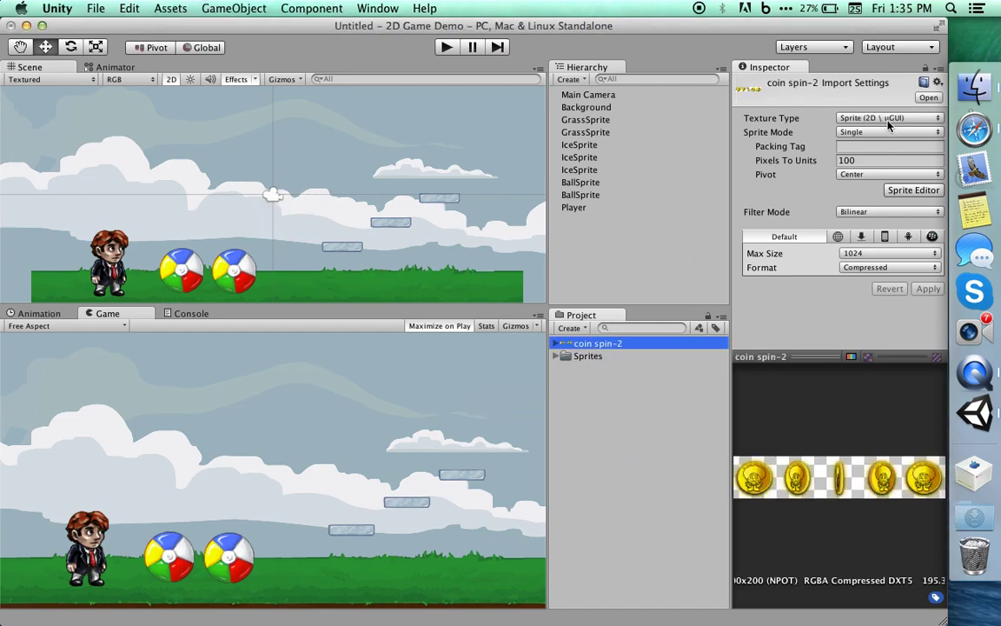
left_click(867, 133)
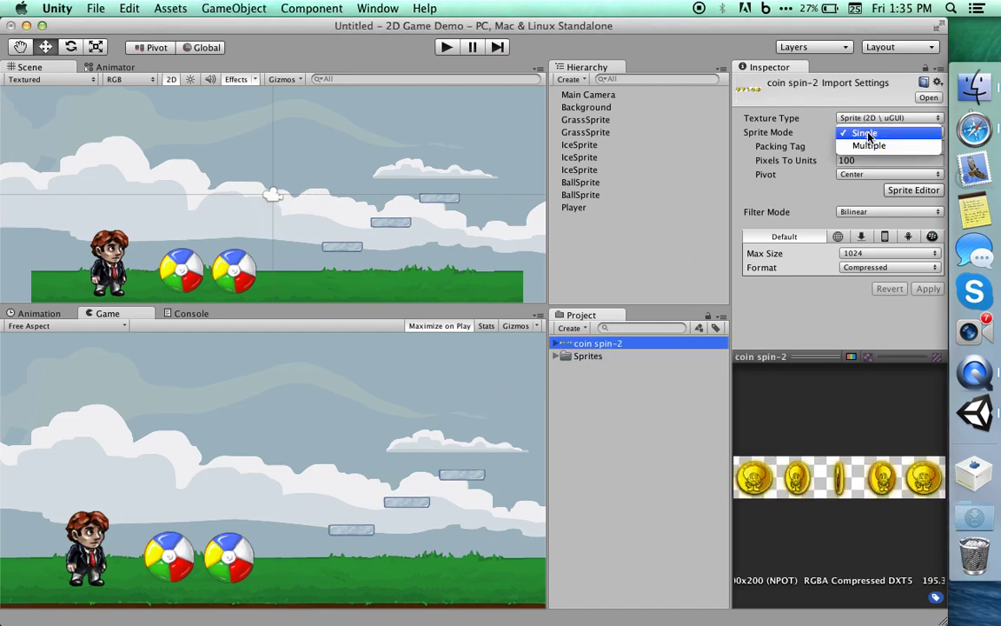
left_click(556, 347)
left_click(561, 344)
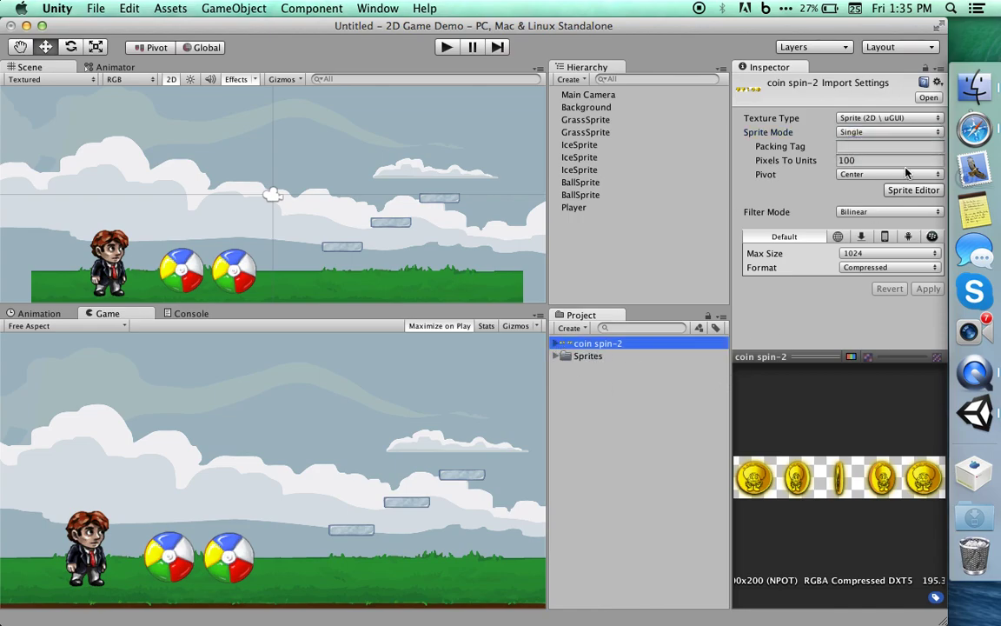
Set coin spin-2's Sprite Mode to Multiple and open it in the Sprite Editor.
left_click(861, 132)
left_click(859, 146)
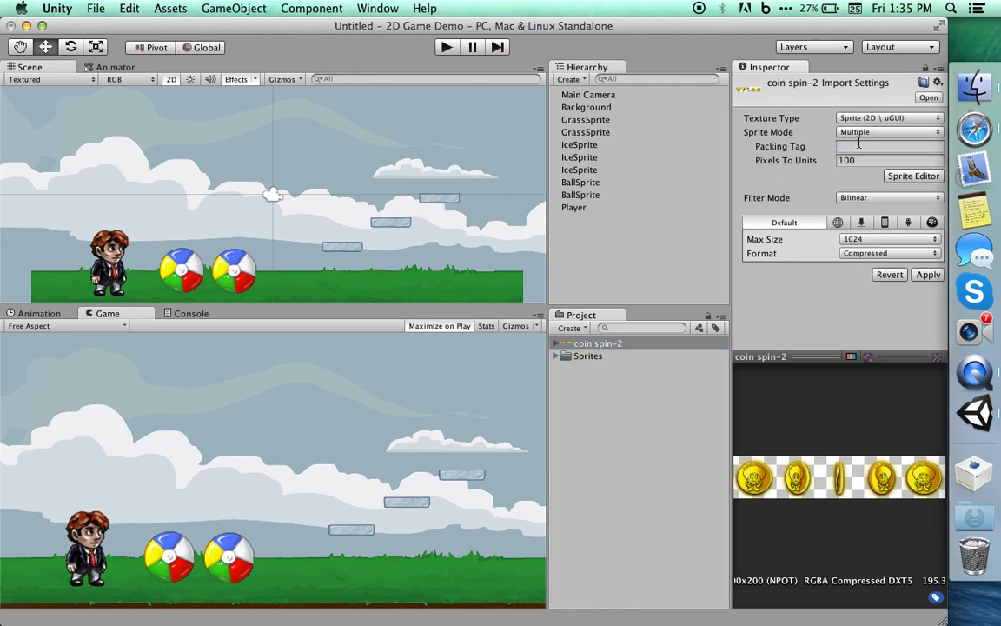
left_click(912, 176)
Auto-slice coin spin-2 into five coin frames, check each slice, and apply.
left_click(23, 101)
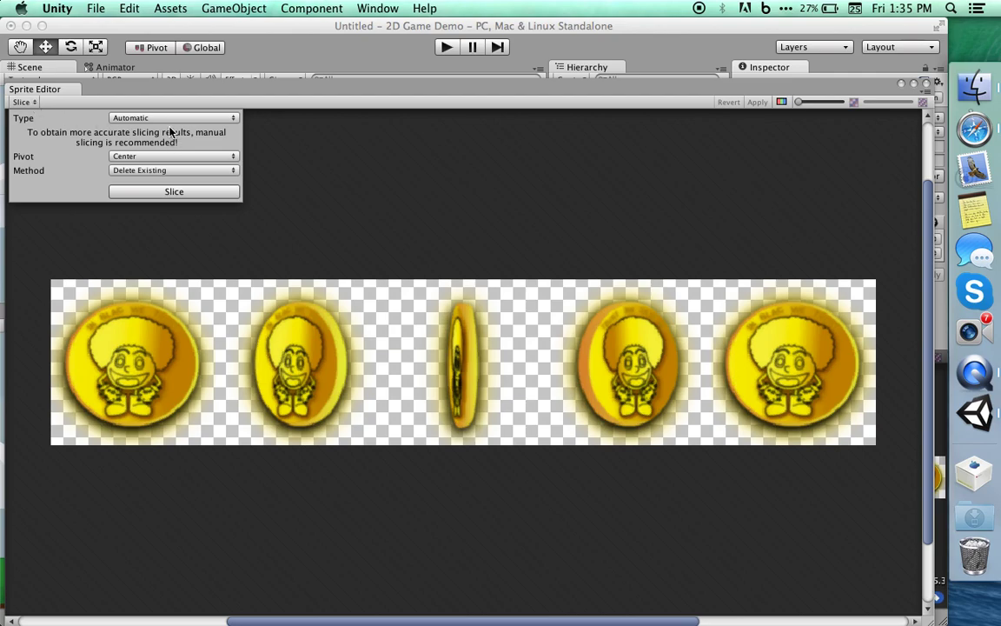
left_click(174, 192)
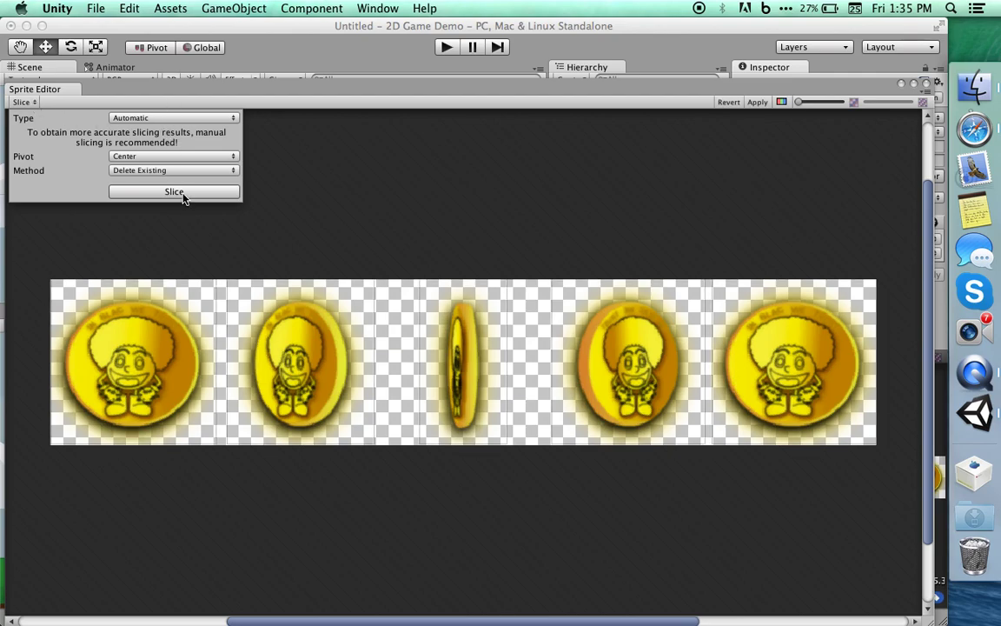
left_click(177, 318)
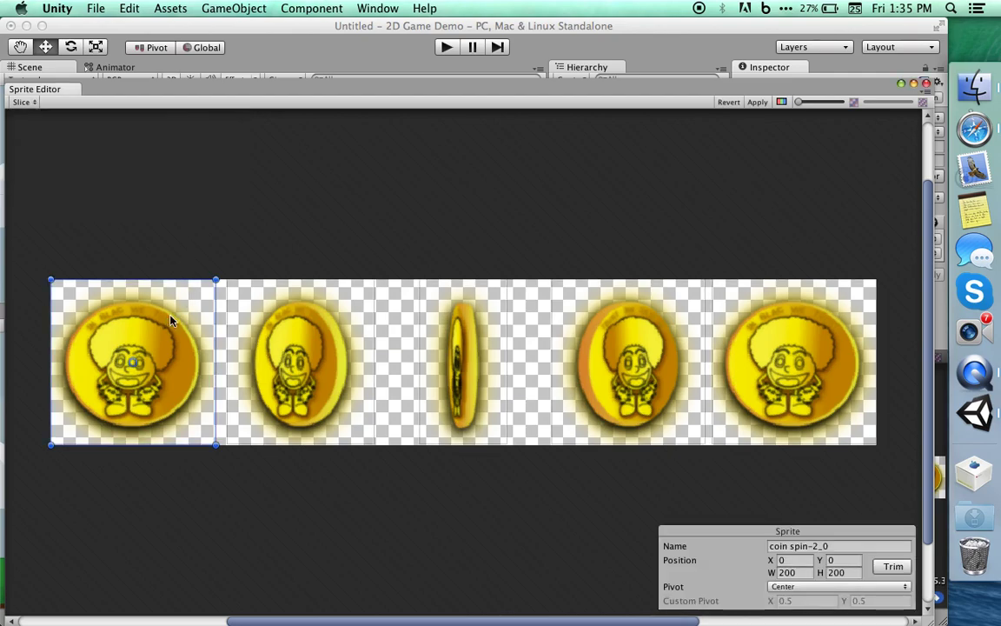
left_click(266, 330)
left_click(431, 328)
left_click(611, 331)
left_click(765, 426)
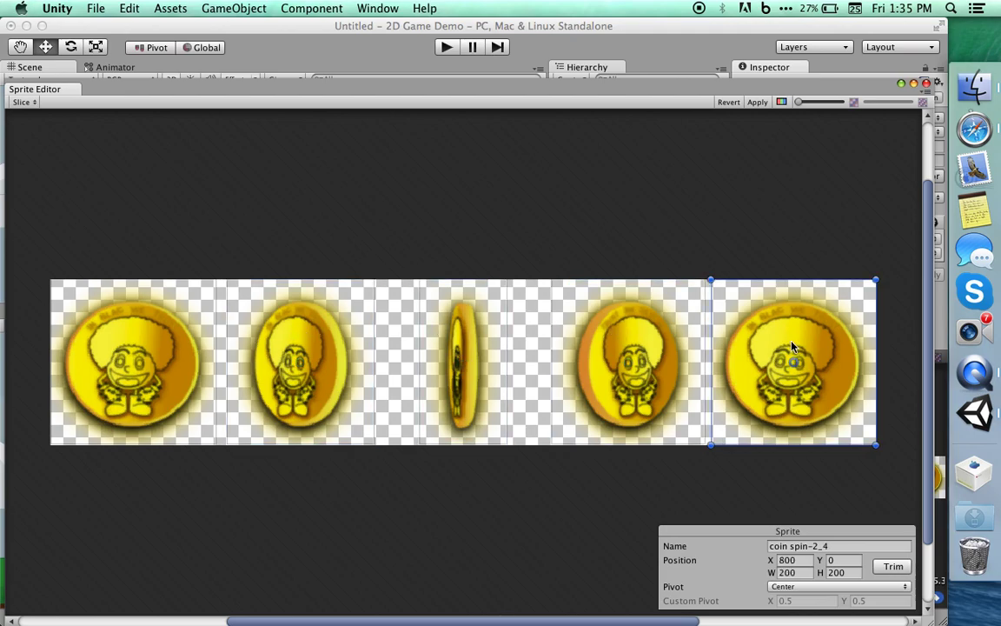
left_click(757, 102)
Back in the editor, expand coin spin-2 and browse slices coin spin-2_0 through _4.
left_click(839, 78)
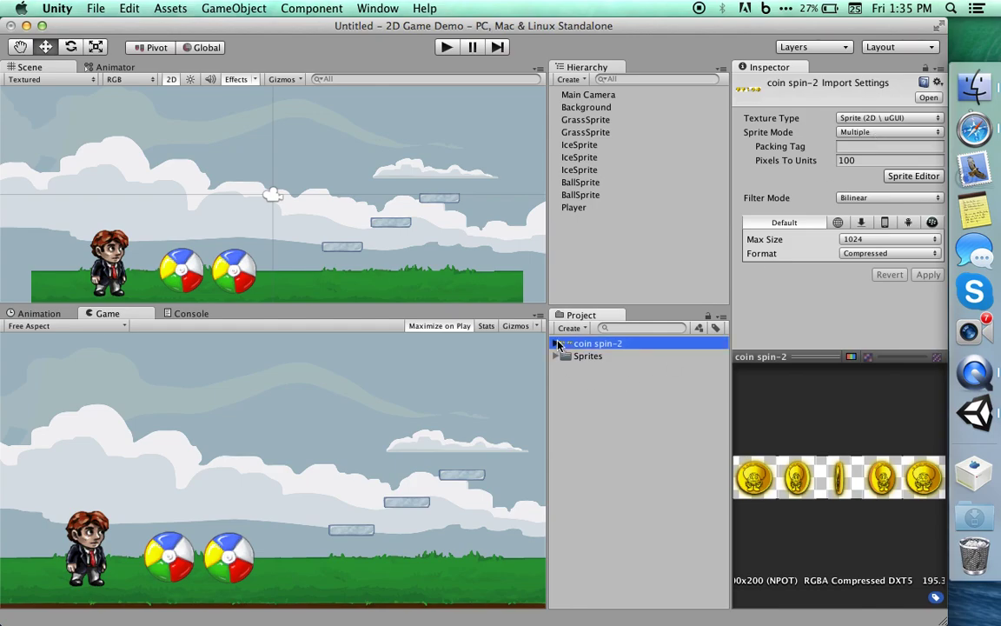
left_click(556, 344)
left_click(589, 357)
key("Down")
key("Down")
key("Down")
key("Down")
key("Down")
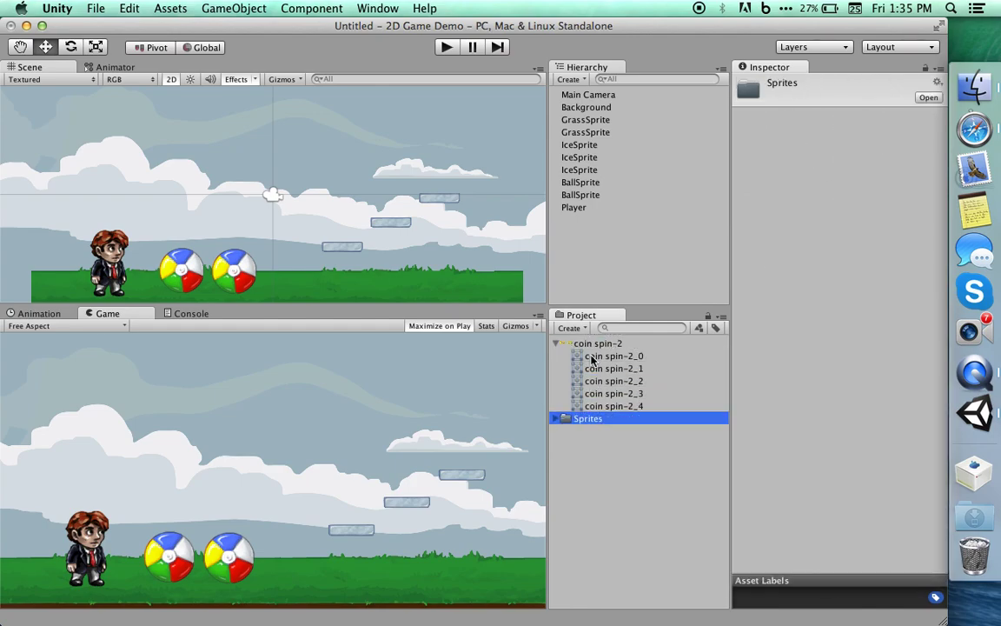
Preview the coin slices and drag coin spin-2_0 into the Hierarchy.
key("Up")
key("Up")
key("Up")
key("Up")
key("Down")
key("Down")
key("Down")
key("Up")
key("Up")
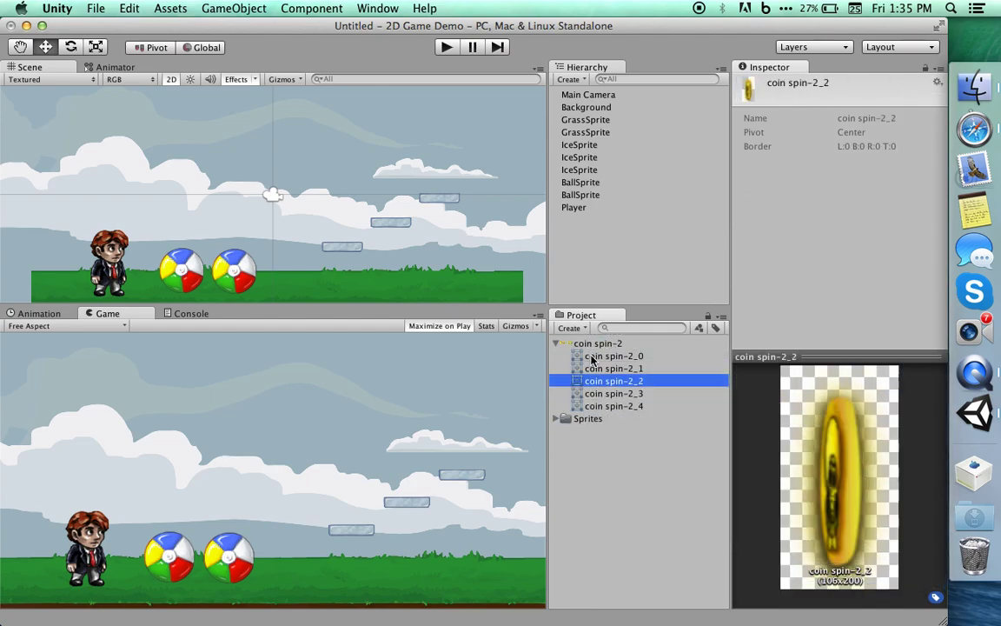
key("Up")
key("Down")
key("Down")
key("Down")
left_click(597, 355)
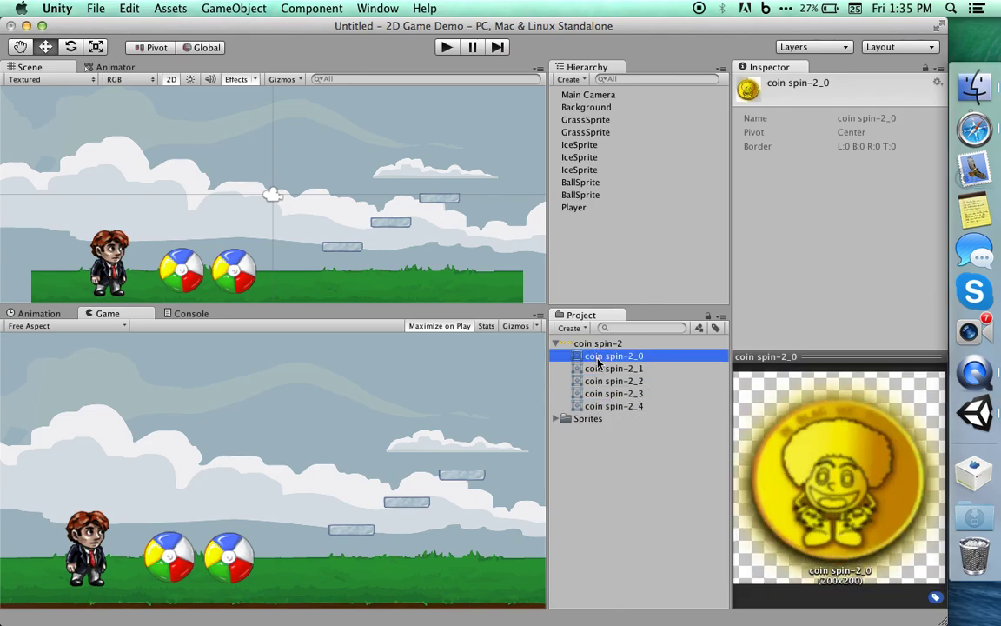
left_click_drag(598, 364, 587, 249)
Rename the new object to Coin and put it on the Foreground sorting layer.
left_click(611, 218)
left_click(609, 218)
type("Coin")
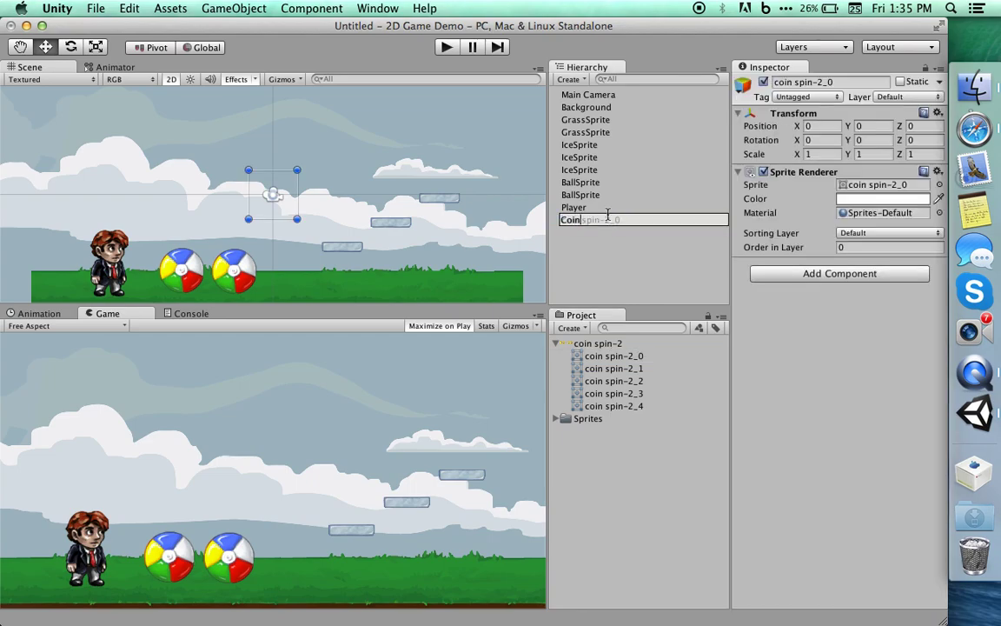
key("Return")
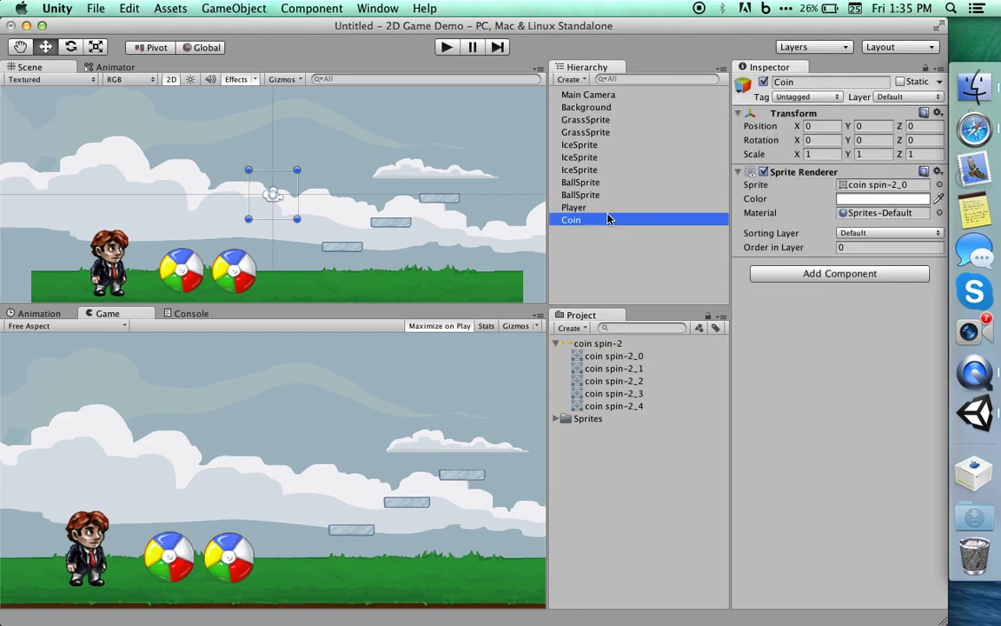
left_click(852, 232)
left_click(869, 264)
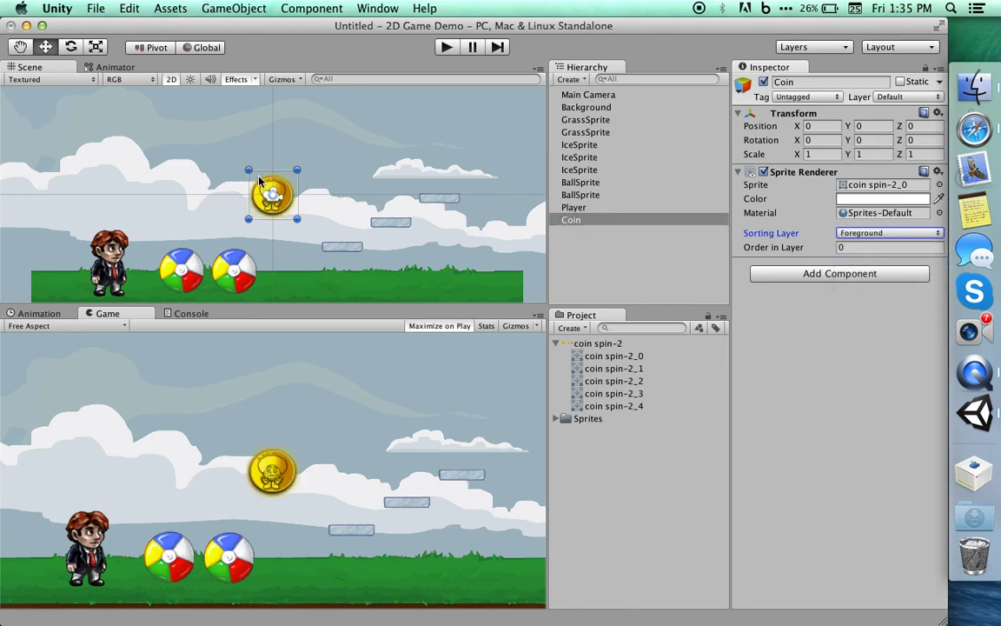
Move the Coin above the lowest ice platform and set its scale to 0.5, 0.5, 0.5.
left_click_drag(259, 180, 344, 204)
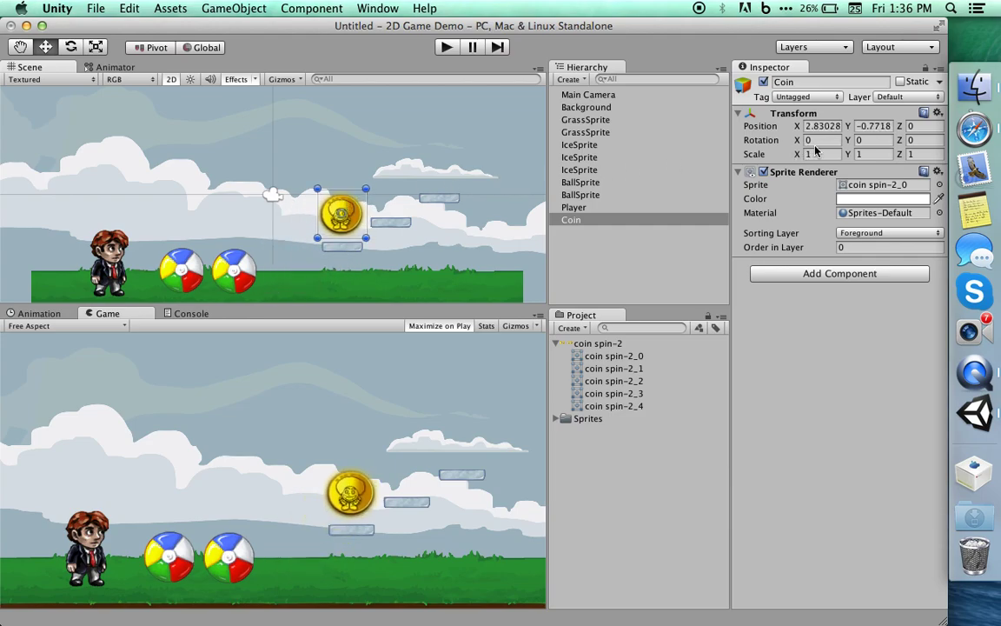
left_click(816, 153)
type("0.5")
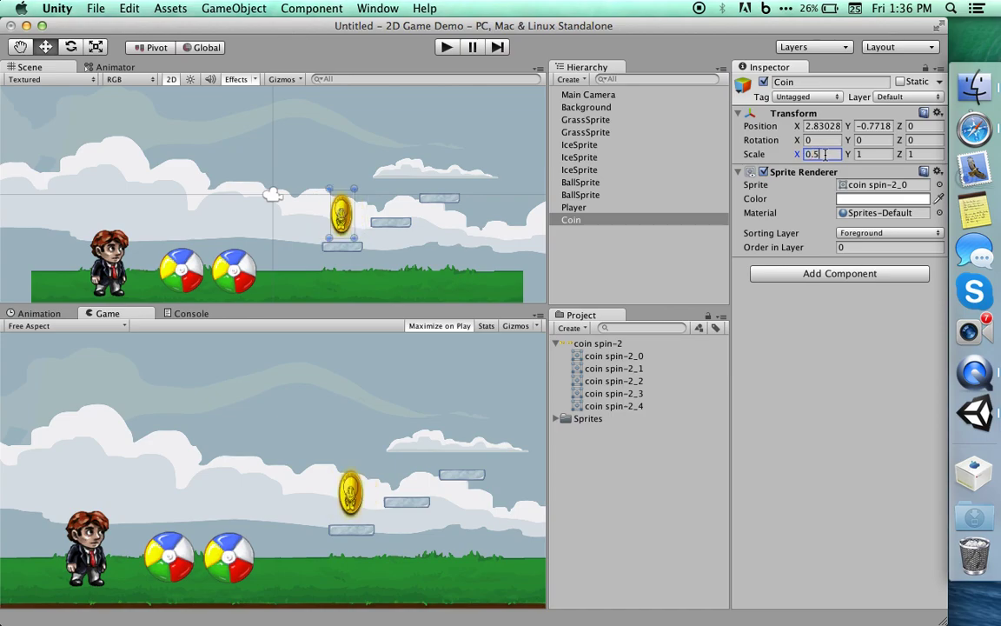
key("Tab")
type("0.5")
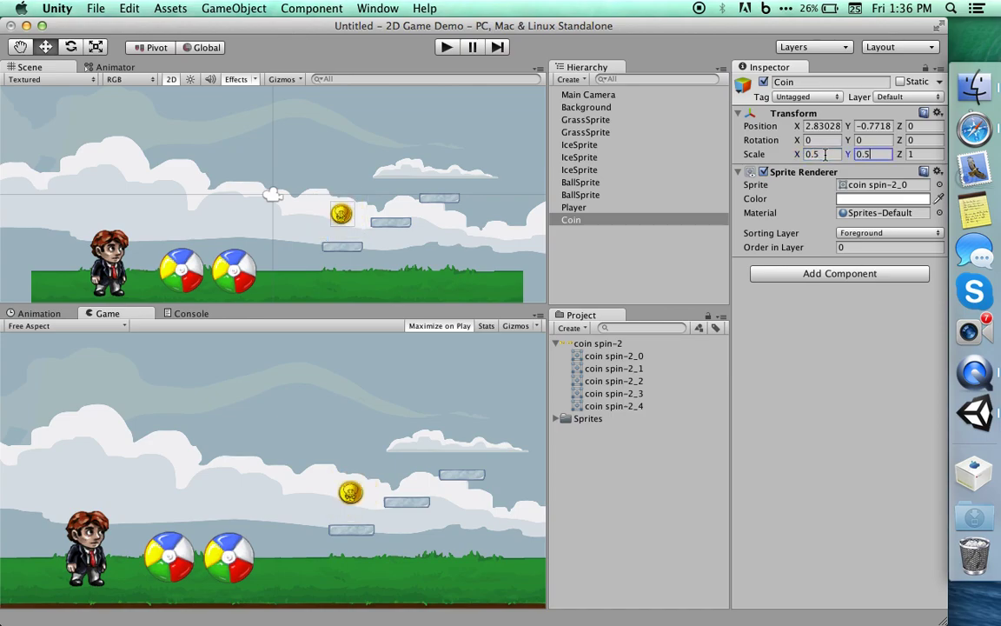
key("Tab")
type("0.5")
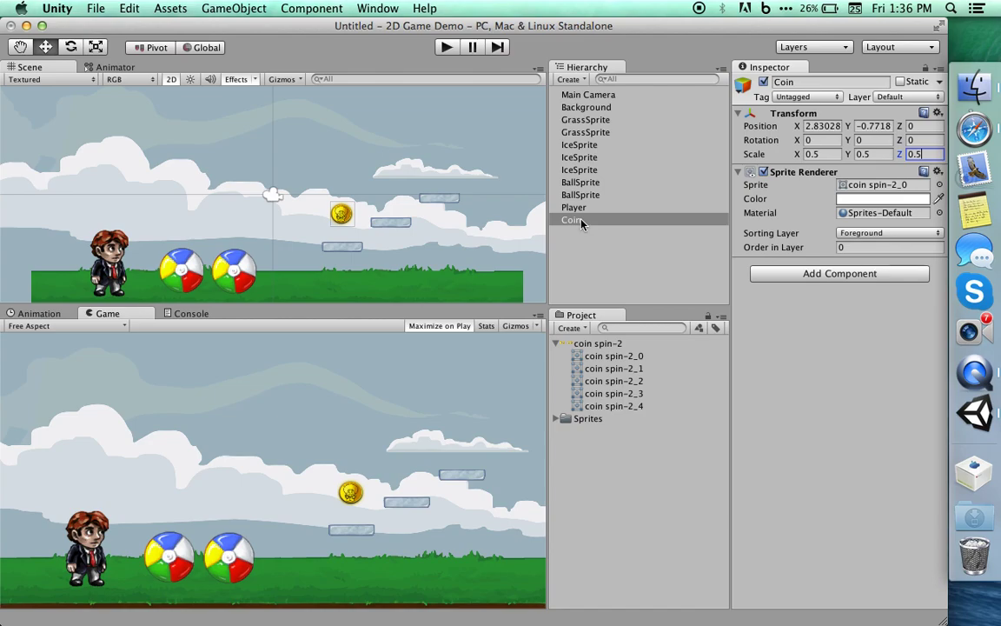
Bring up the Animation window in the editor.
left_click(47, 317)
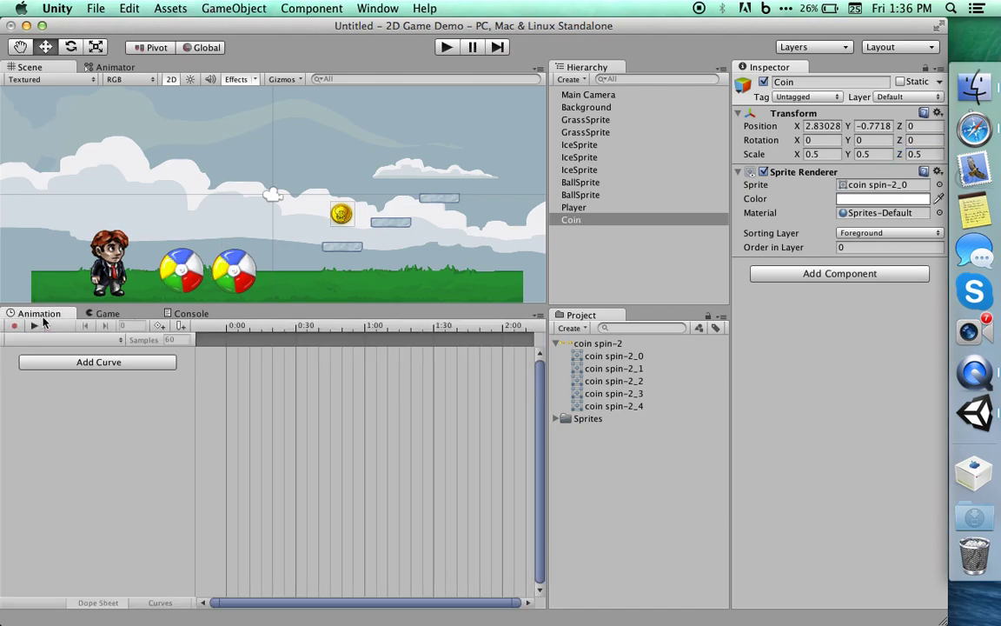
left_click(357, 8)
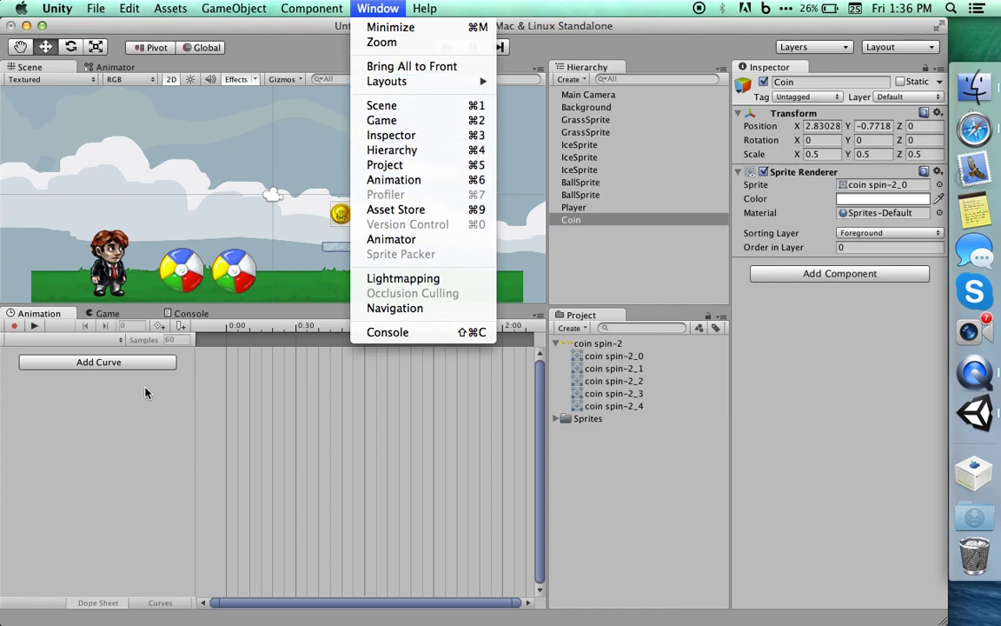
left_click(221, 386)
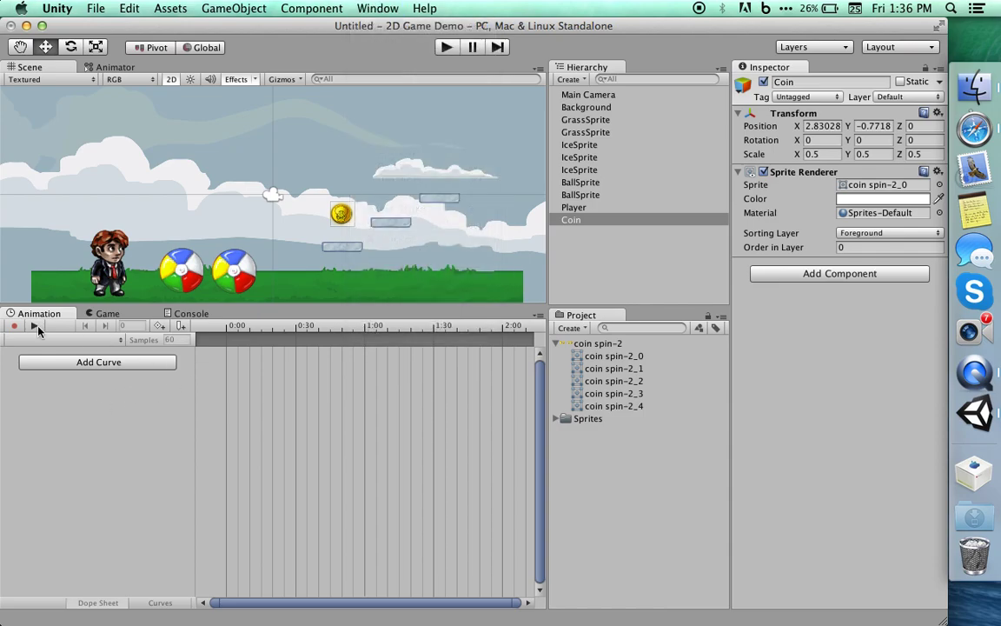
left_click_drag(548, 369, 549, 369)
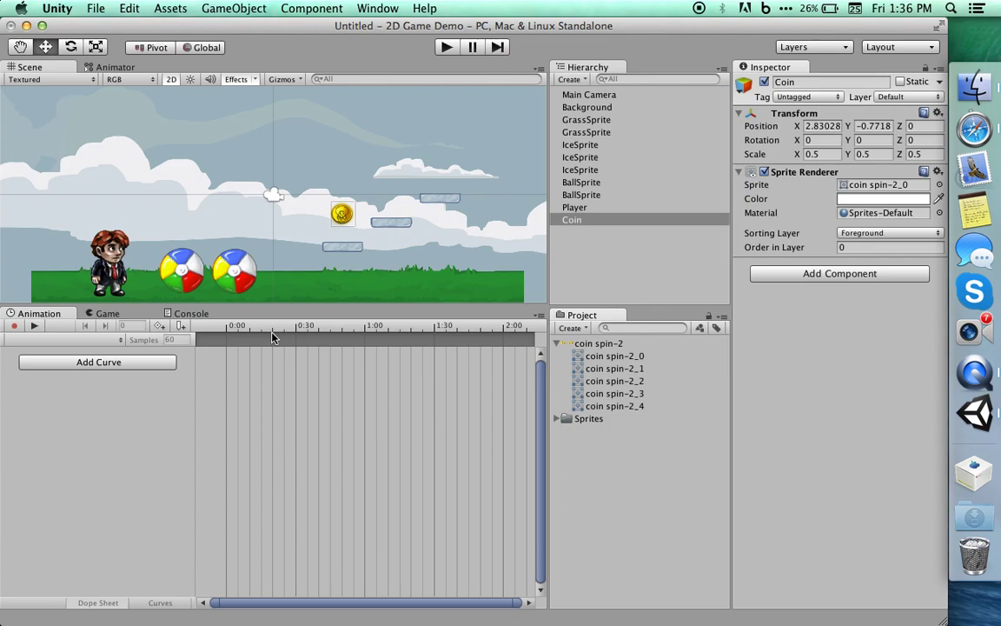
With Coin selected, record a new animation and save the clip as CoinSpin.
left_click(592, 221)
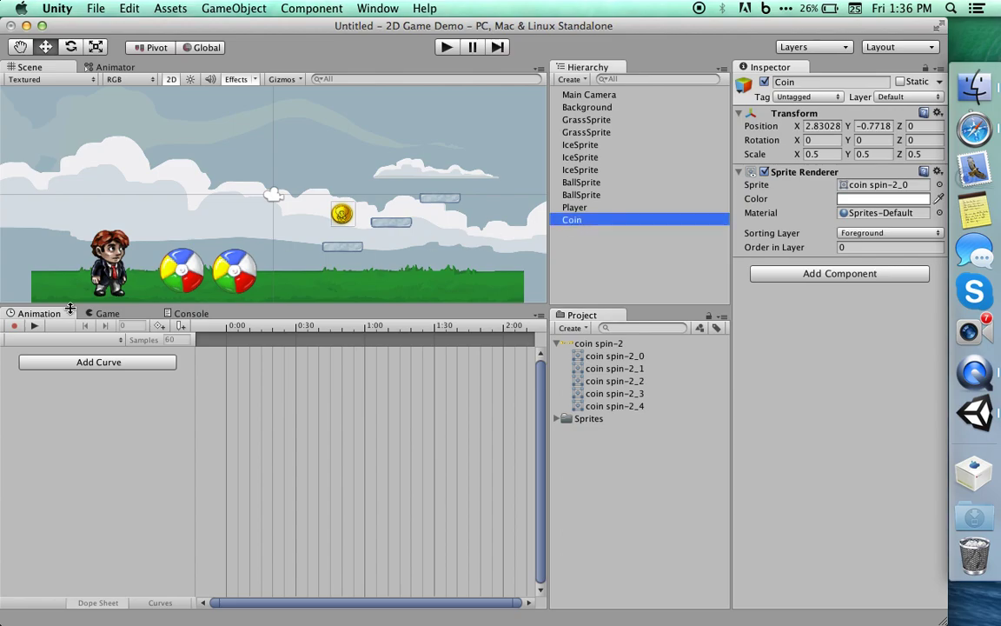
left_click(13, 328)
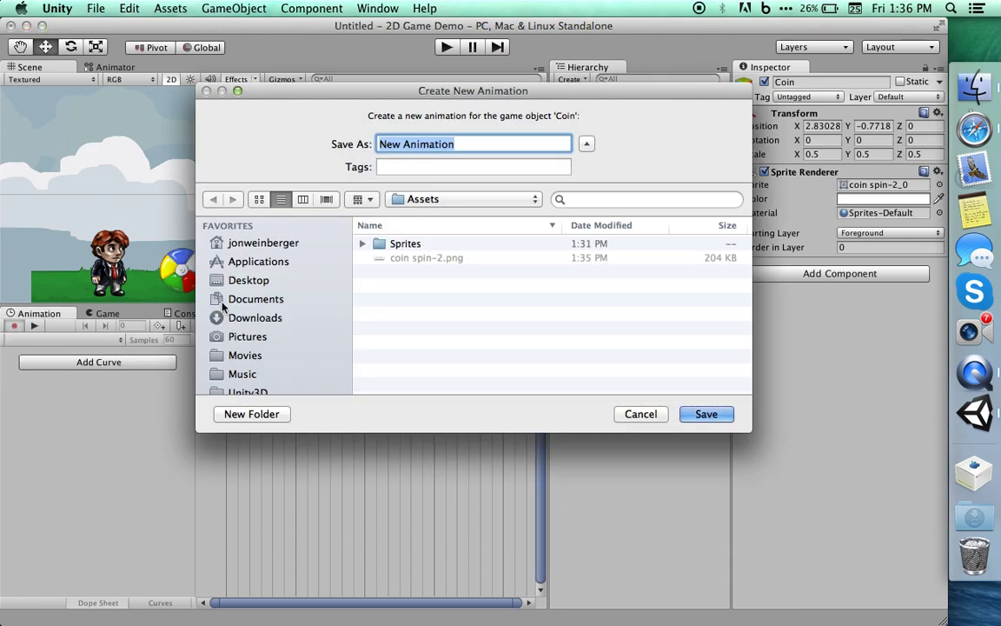
type("Coin")
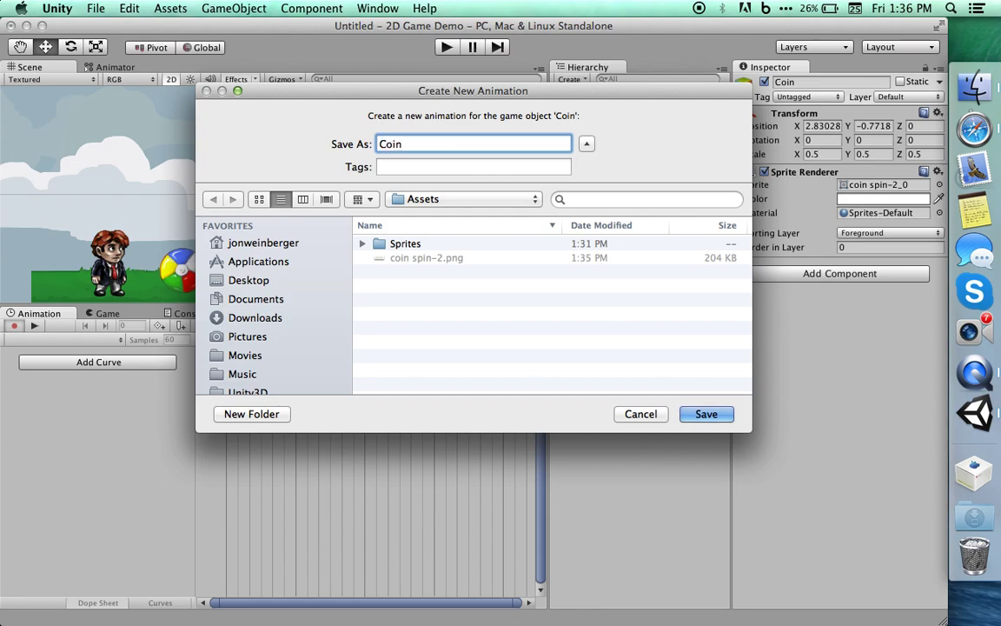
type("Spin")
key("Return")
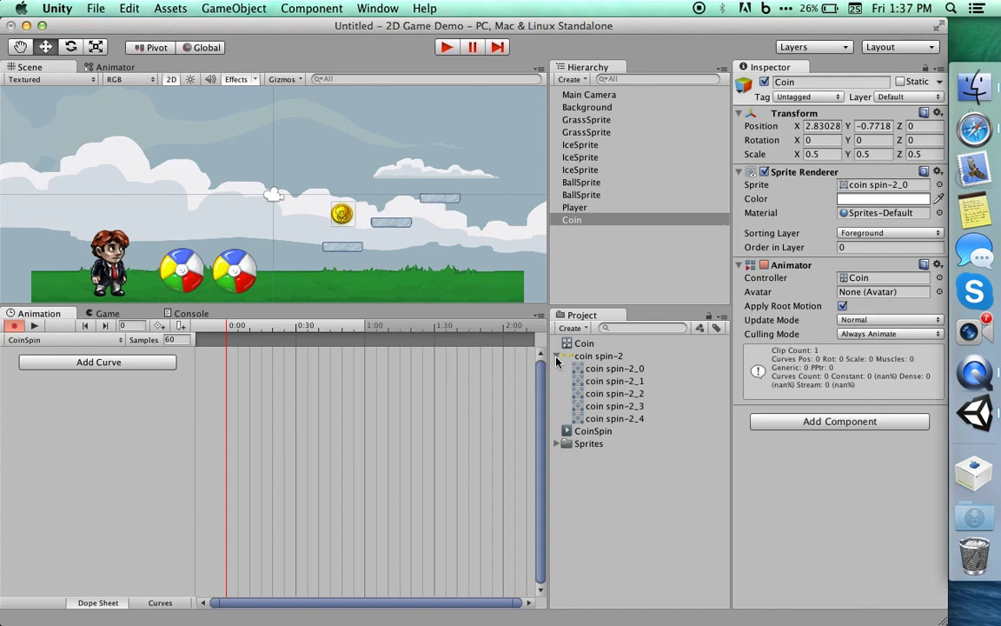
Collapse the coin spin-2 list and create an Animation folder in the Project assets.
left_click(557, 356)
left_click(572, 328)
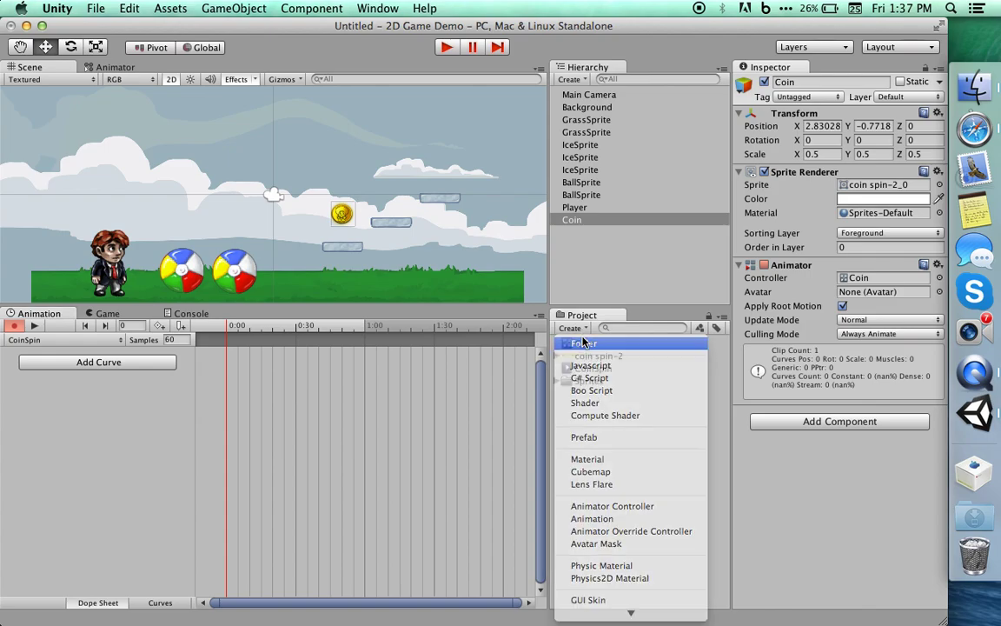
left_click(582, 342)
type("Animation")
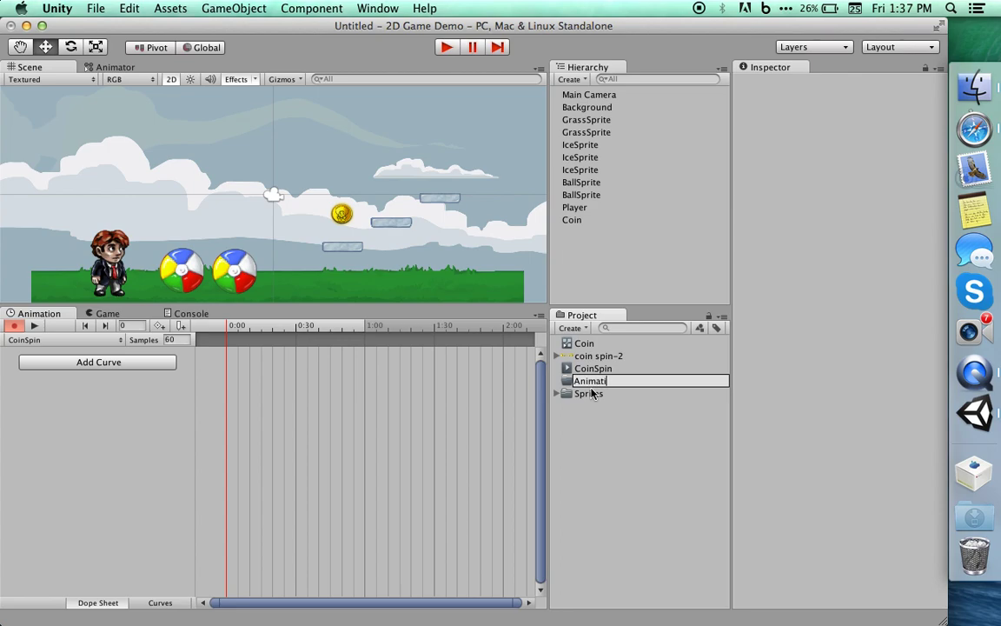
key("Return")
Drop the CoinSpin clip onto the Coin controller, check its settings, and reselect Coin.
left_click(581, 356)
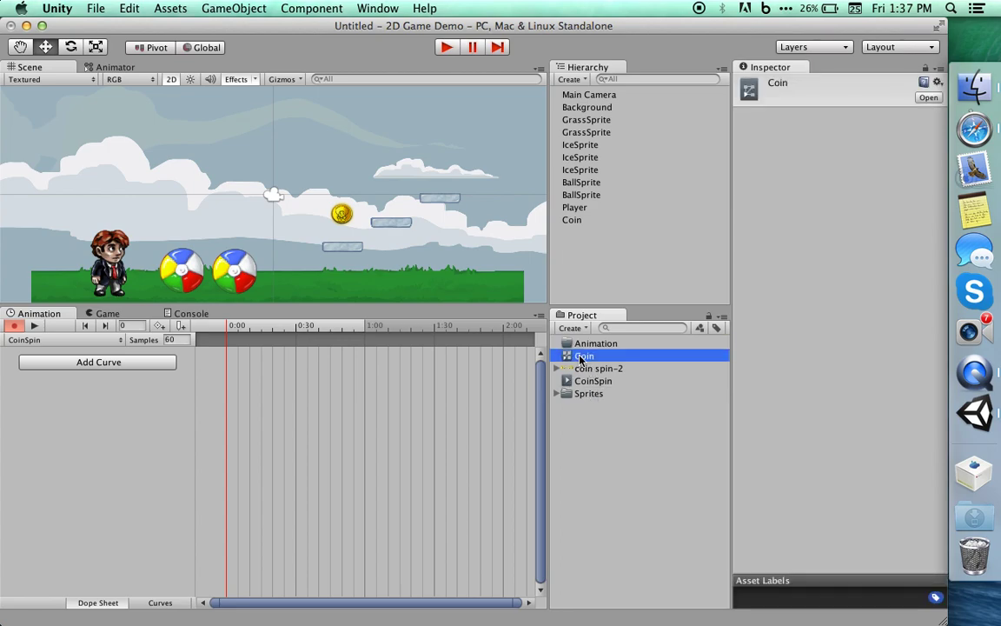
left_click_drag(565, 381, 587, 359)
left_click(594, 383)
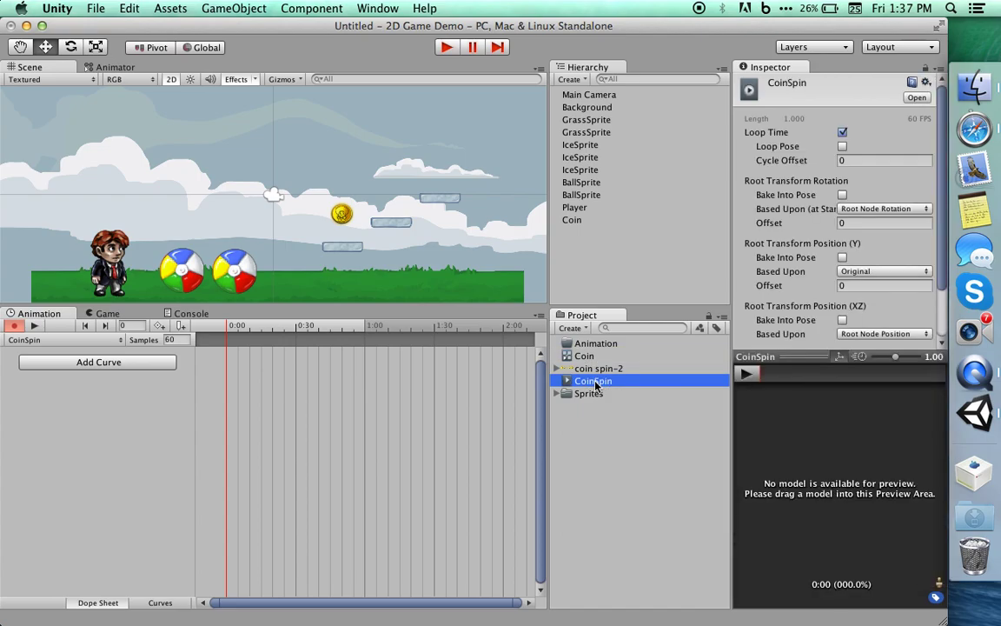
left_click(573, 219)
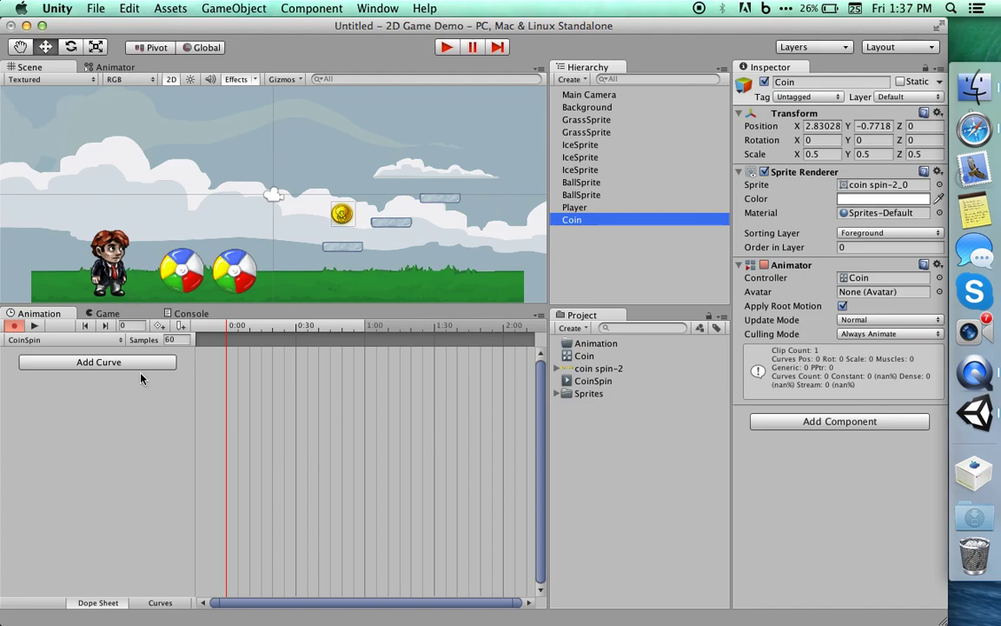
Add the five coin spin-2 sprites as keyframes in the CoinSpin clip.
left_click(557, 369)
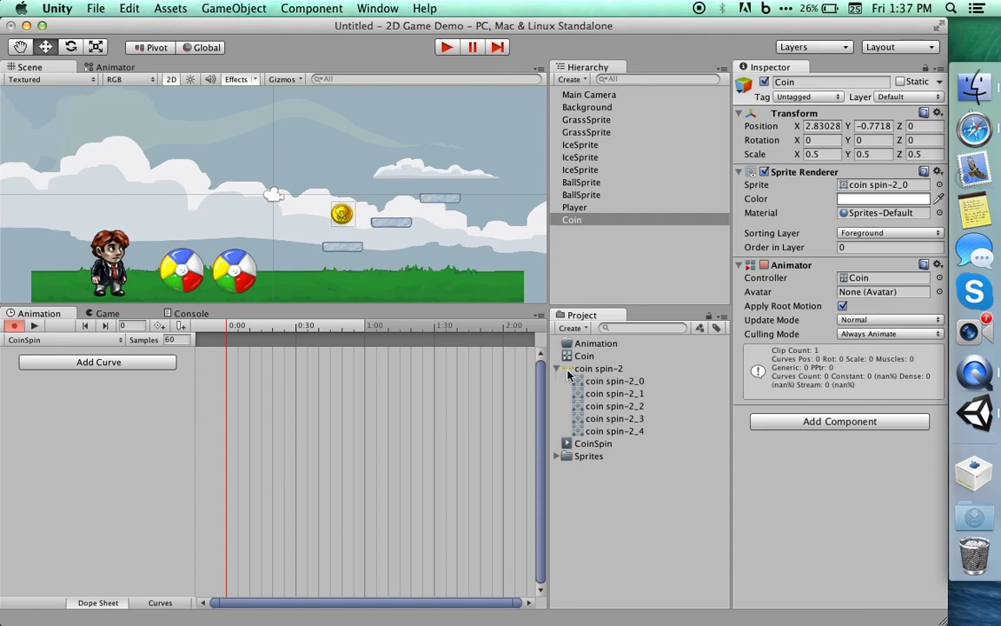
left_click(598, 381)
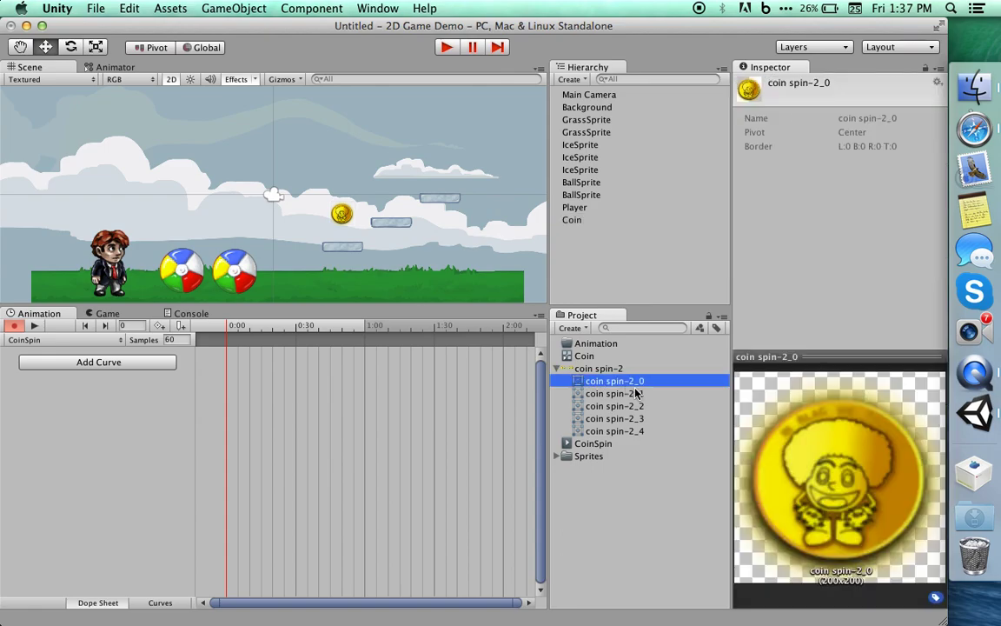
left_click(615, 431, "shift")
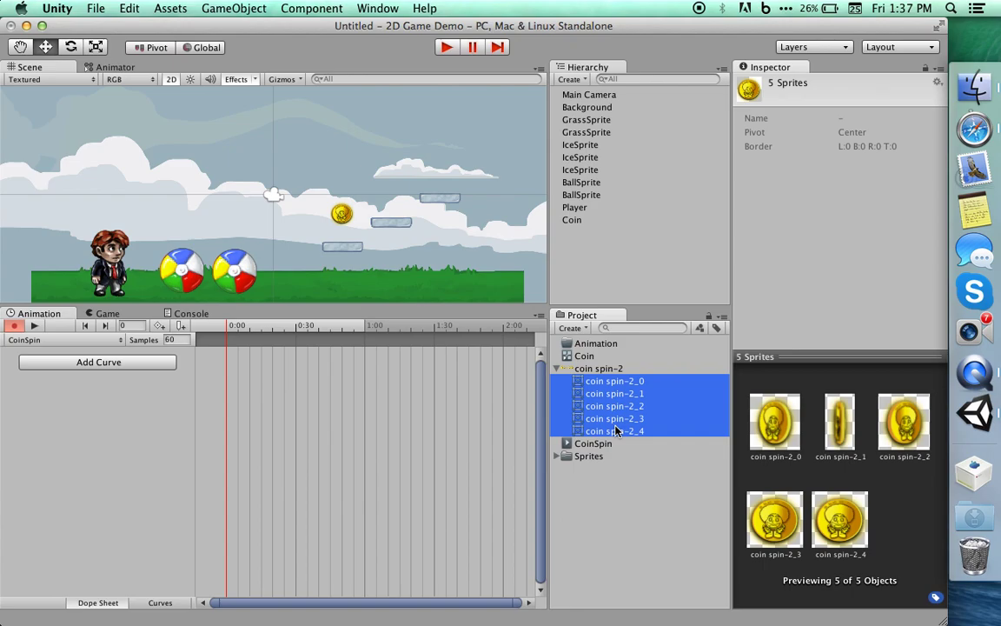
left_click_drag(611, 406, 248, 375)
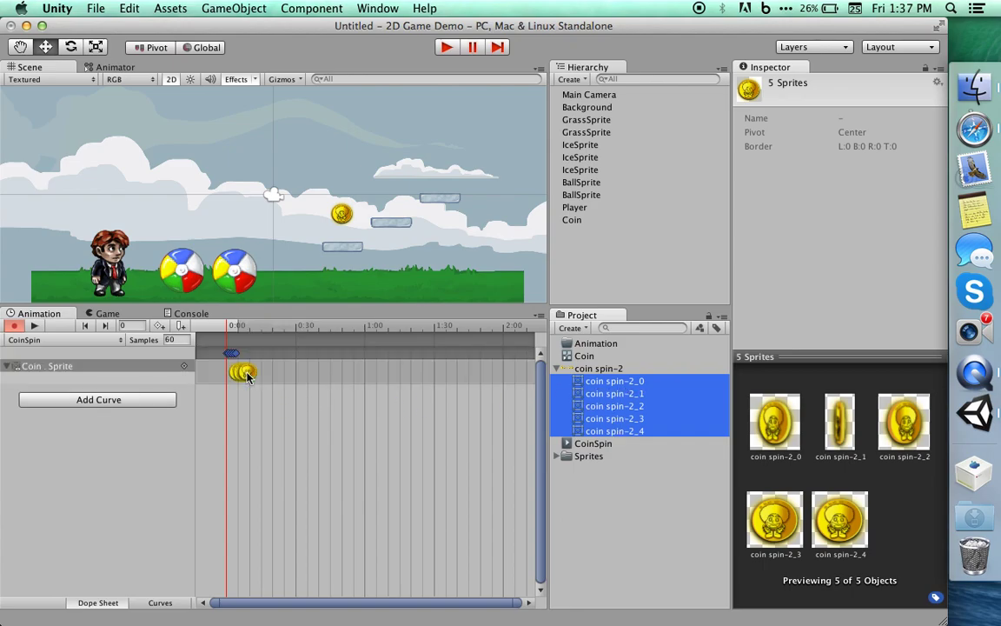
Preview the coin spin, lower the clip's samples to 32, and preview it again.
left_click(34, 327)
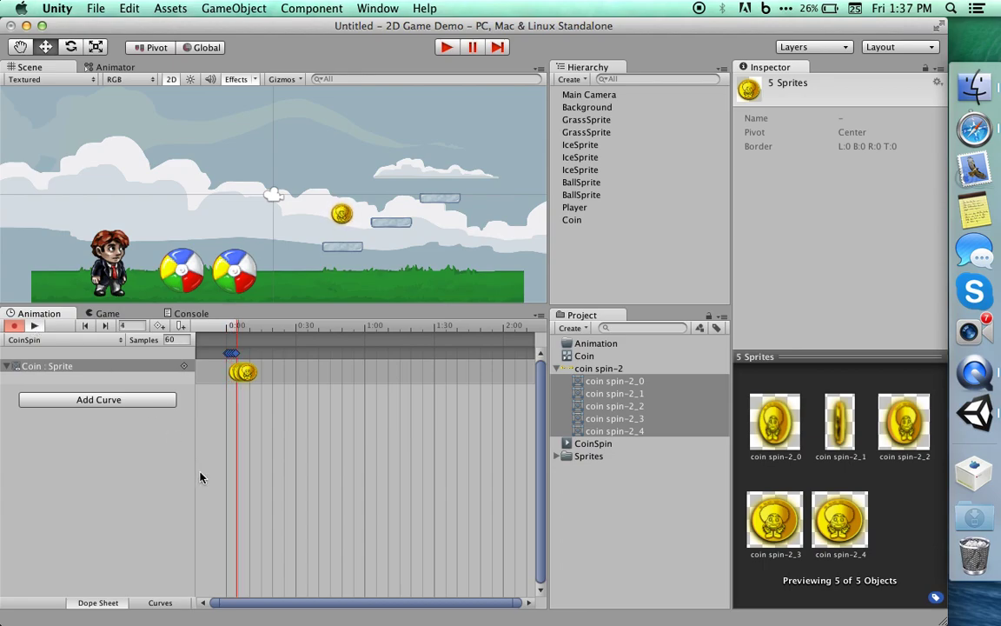
left_click(34, 326)
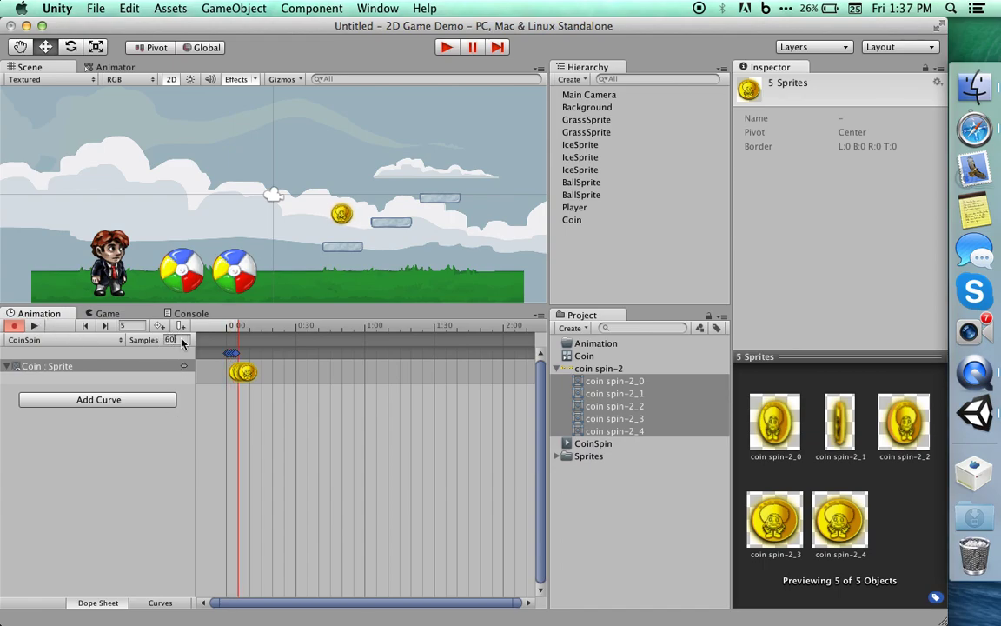
left_click(182, 339)
type("32")
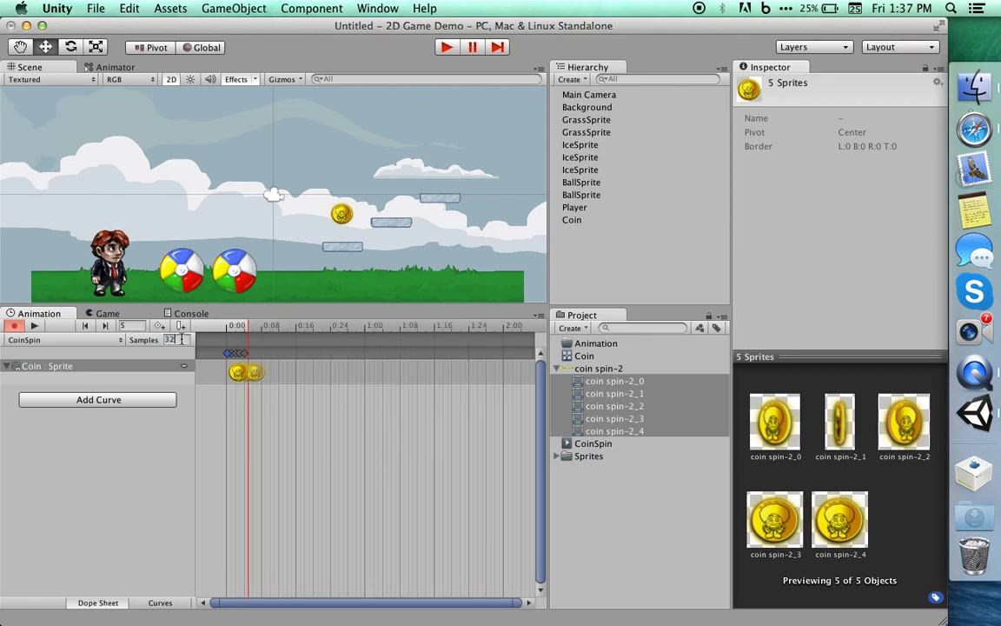
left_click(33, 328)
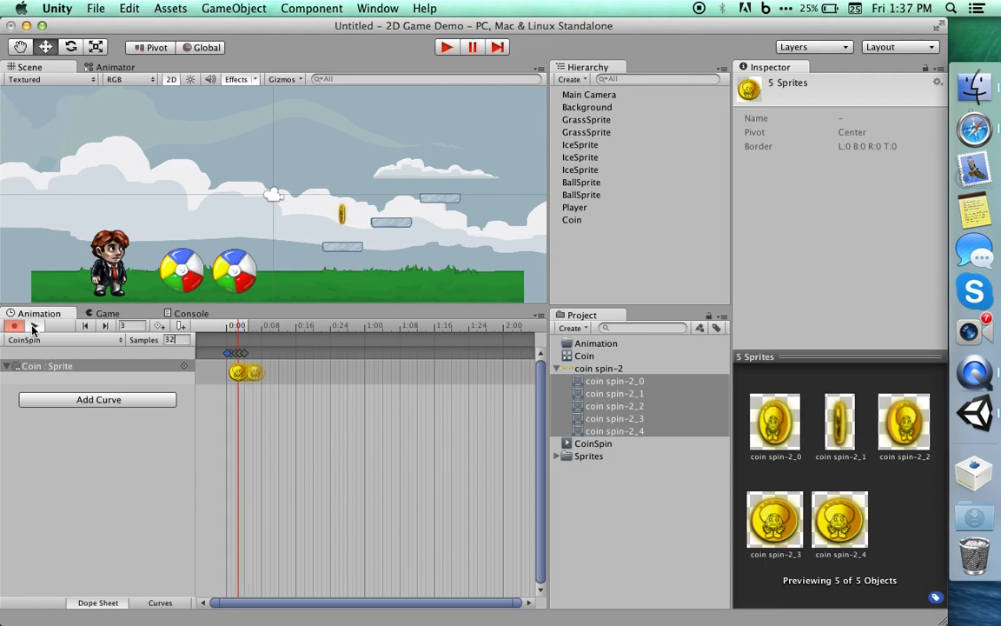
left_click(33, 328)
Set the CoinSpin samples to 16 and preview, then try 18 samples.
double_click(172, 340)
type("16")
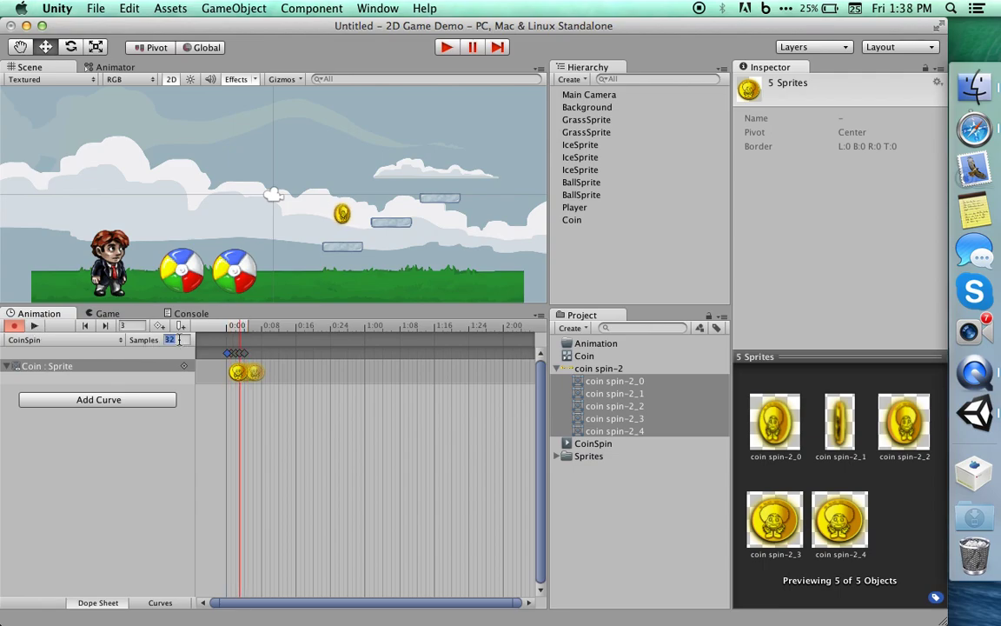
key("Return")
left_click(33, 328)
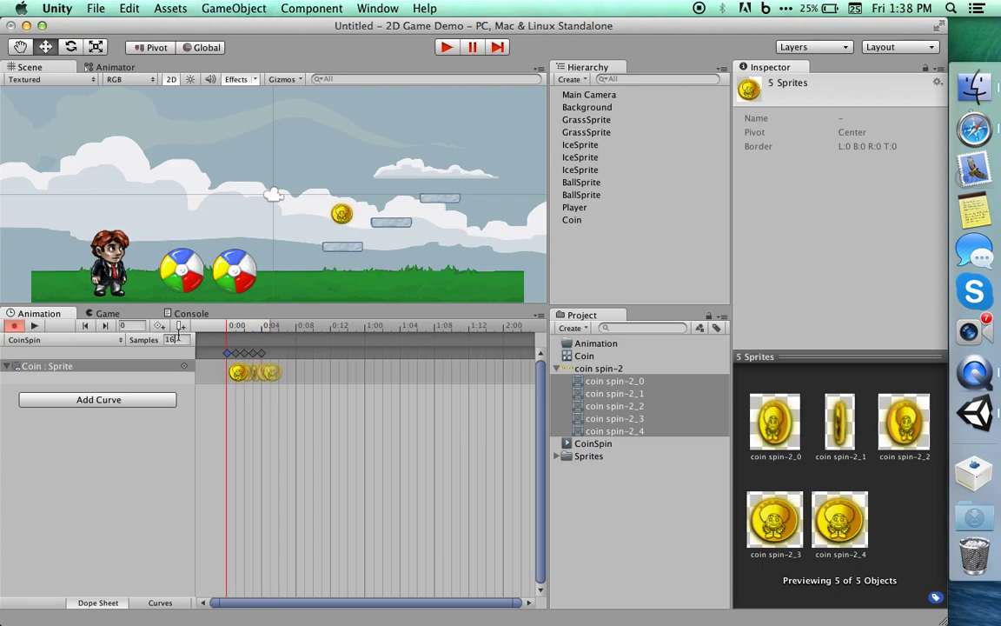
type("18")
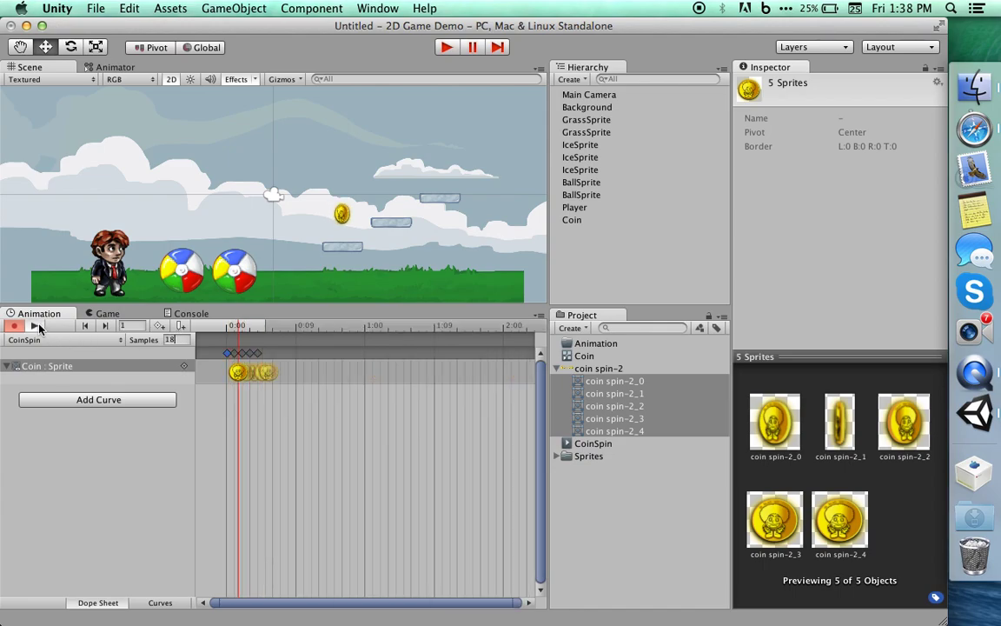
left_click(35, 326)
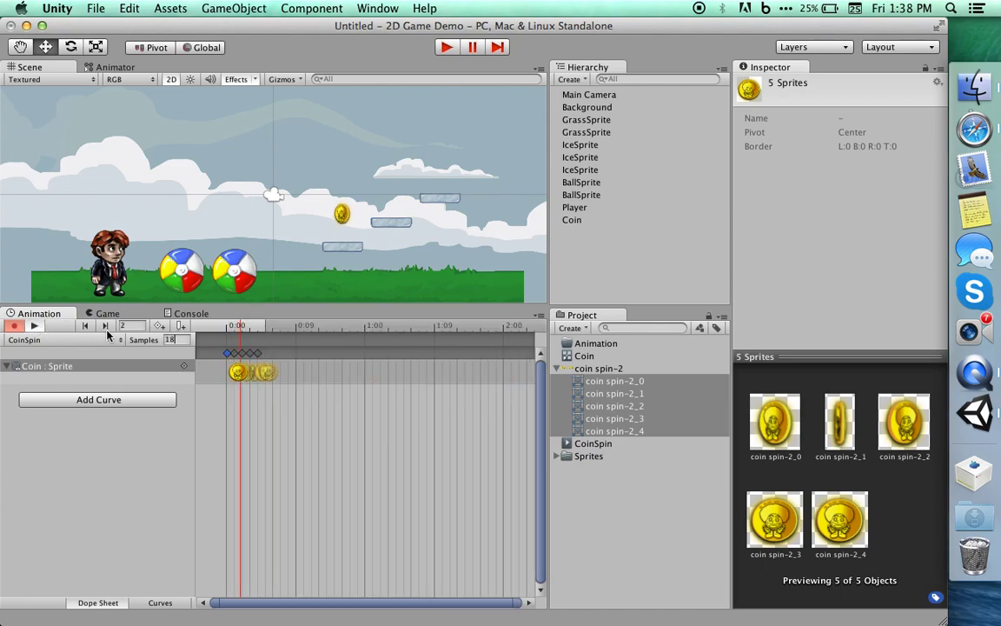
Return the samples to 16, stop the preview, and turn off animation recording.
key("BackSpace")
type("6")
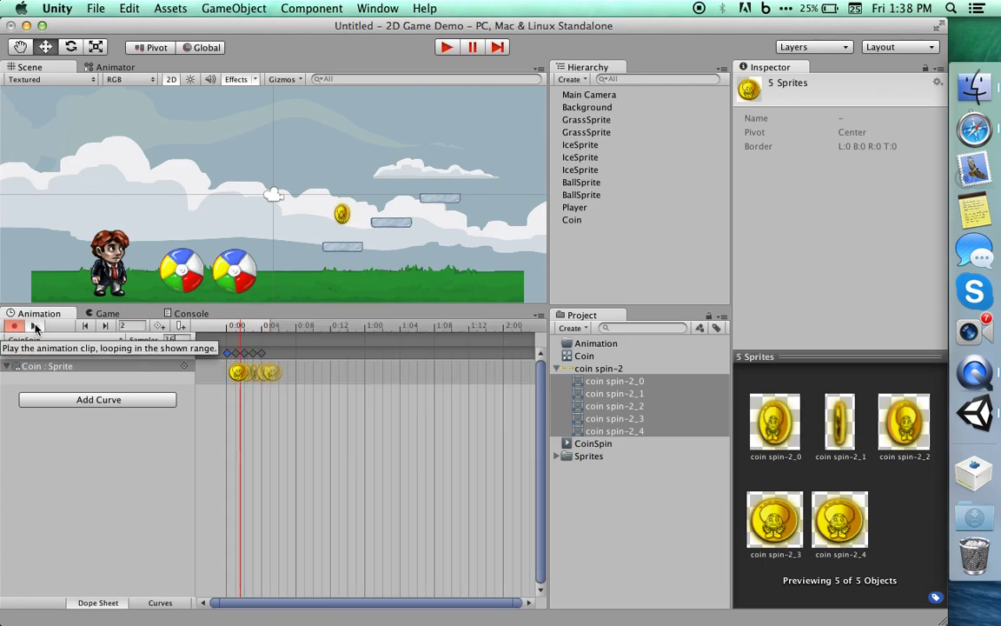
left_click(104, 327)
left_click(14, 326)
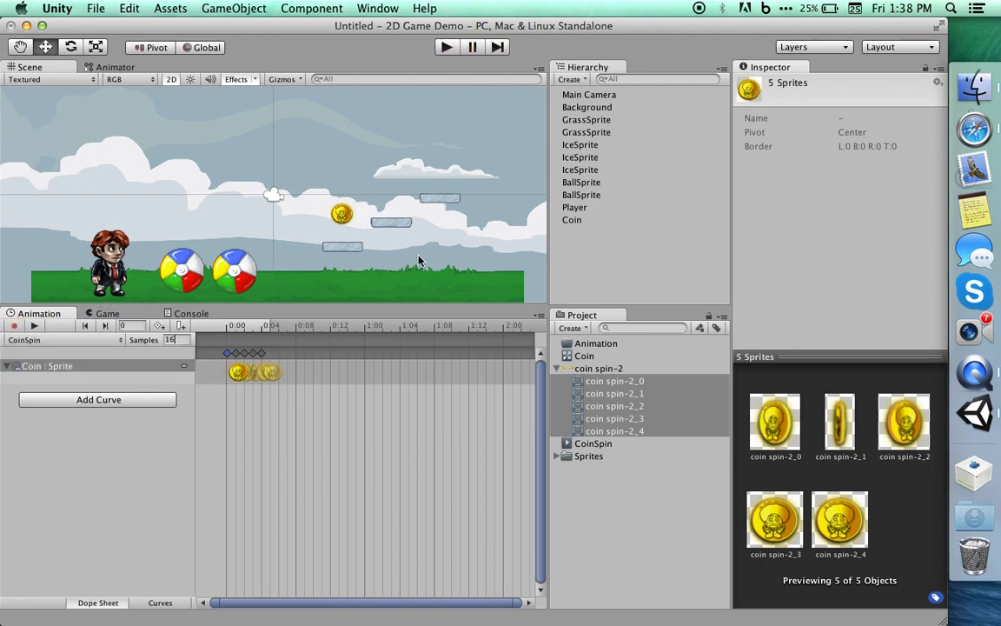
Inspect the CoinSpin clip's frame rate and the Coin controller asset.
left_click(574, 220)
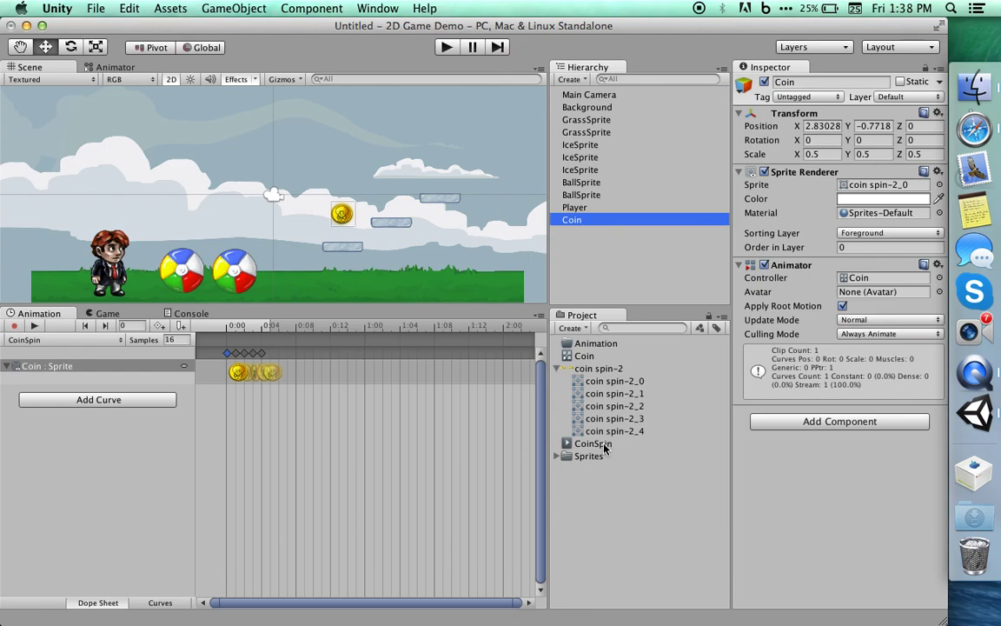
left_click(580, 444)
left_click(589, 355)
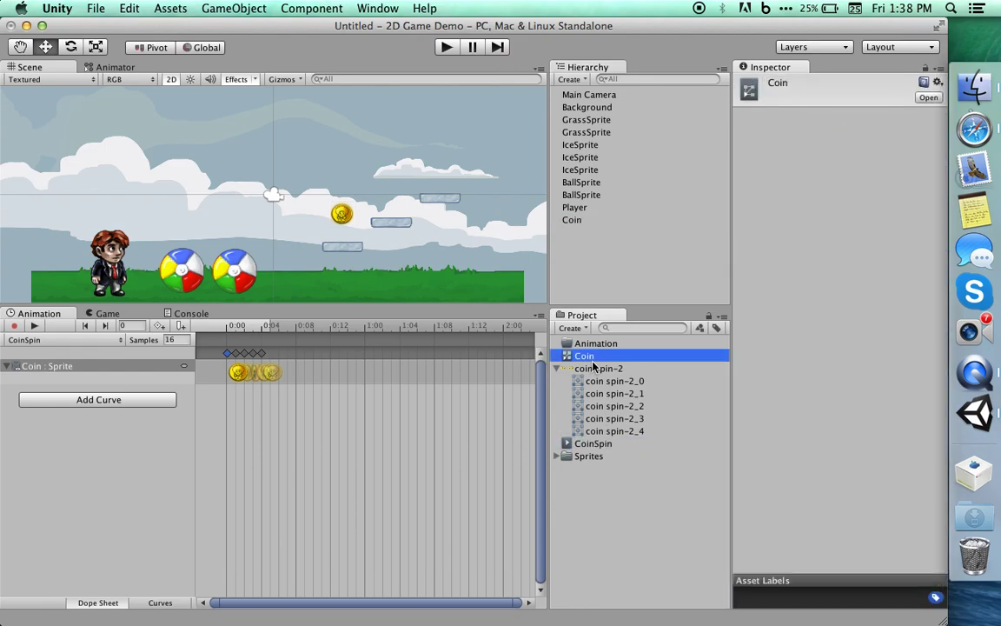
left_click(595, 444)
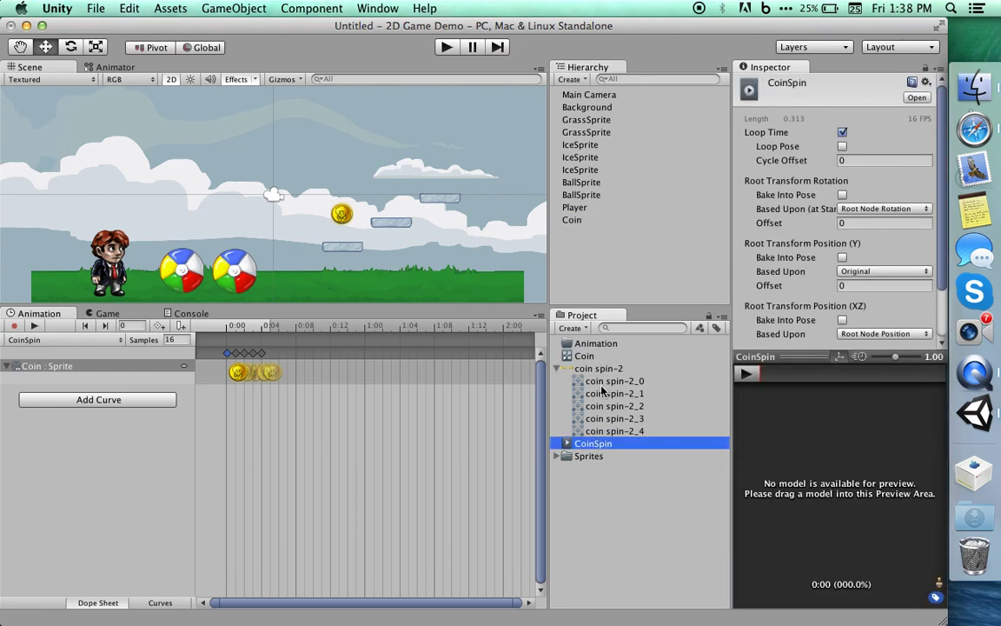
left_click(589, 356)
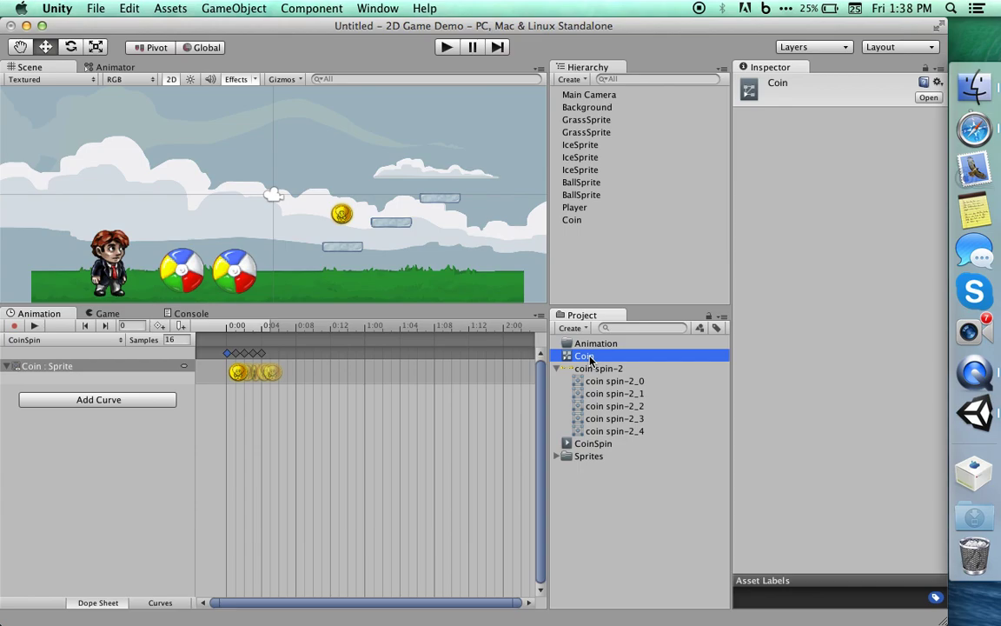
Uncheck Apply Root Motion on the Coin's Animator and do a test run of the game.
left_click(572, 220)
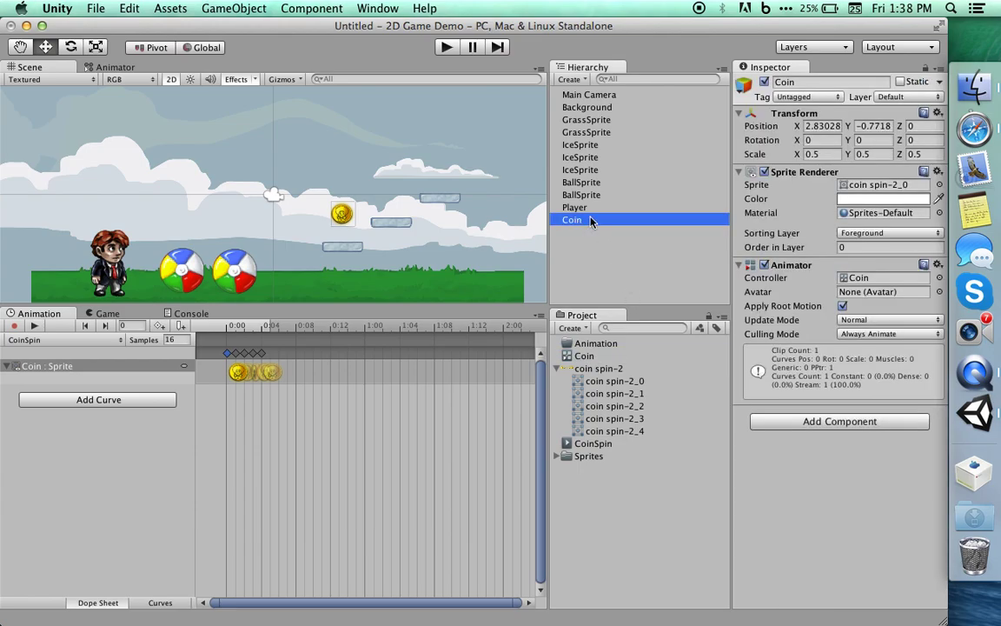
left_click(842, 307)
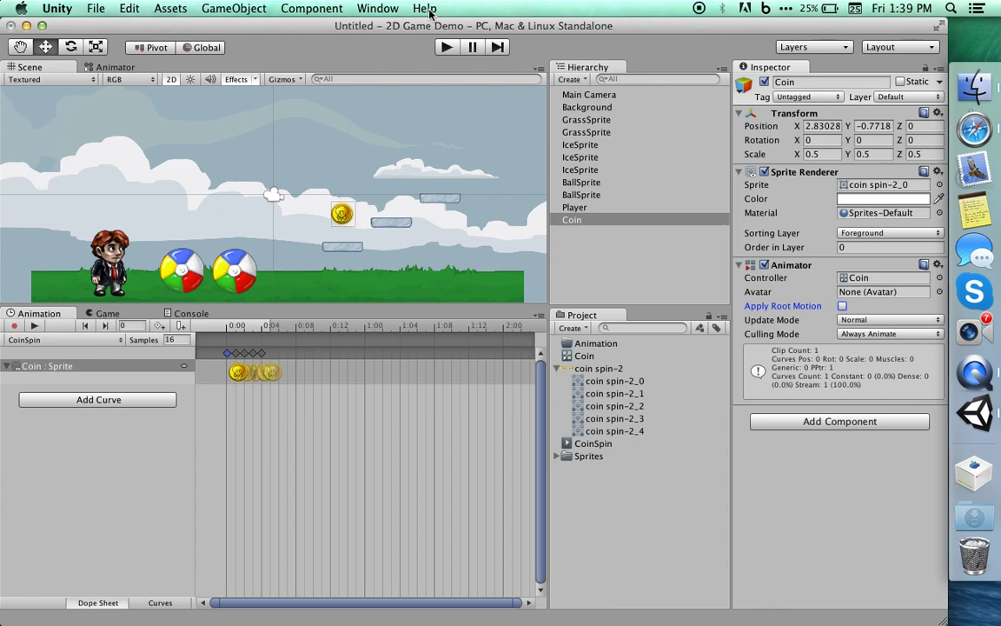
left_click(446, 47)
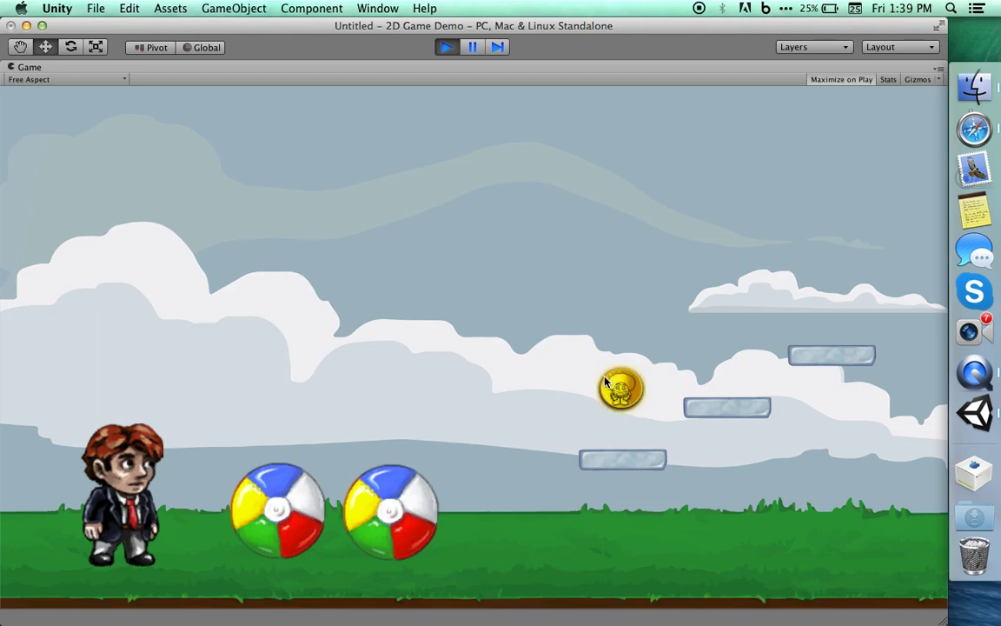
left_click(447, 49)
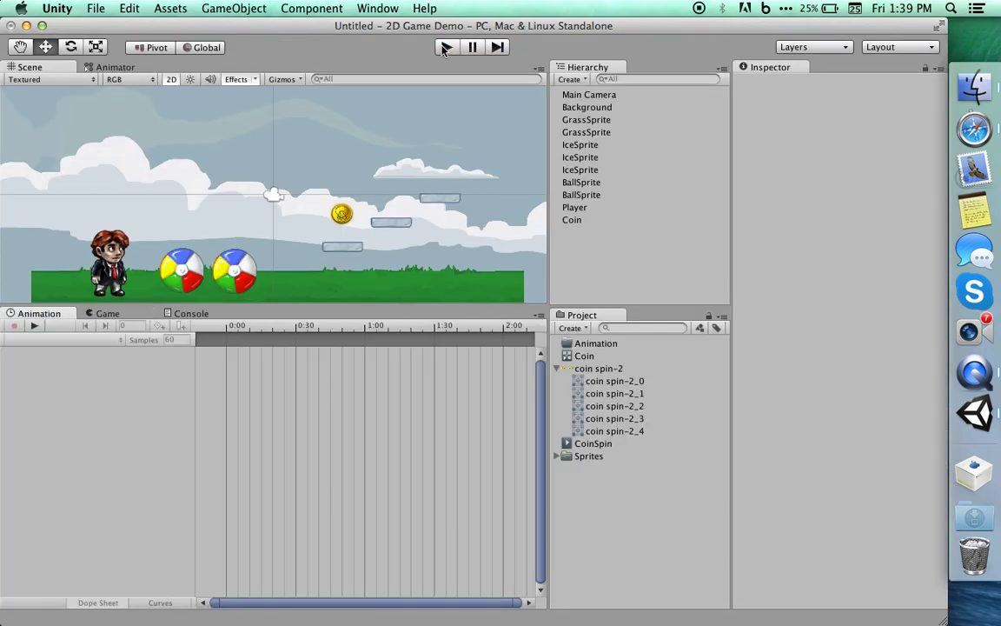
With Player selected, create a clip named 'Idle' and save it into the Animation folder.
left_click(571, 208)
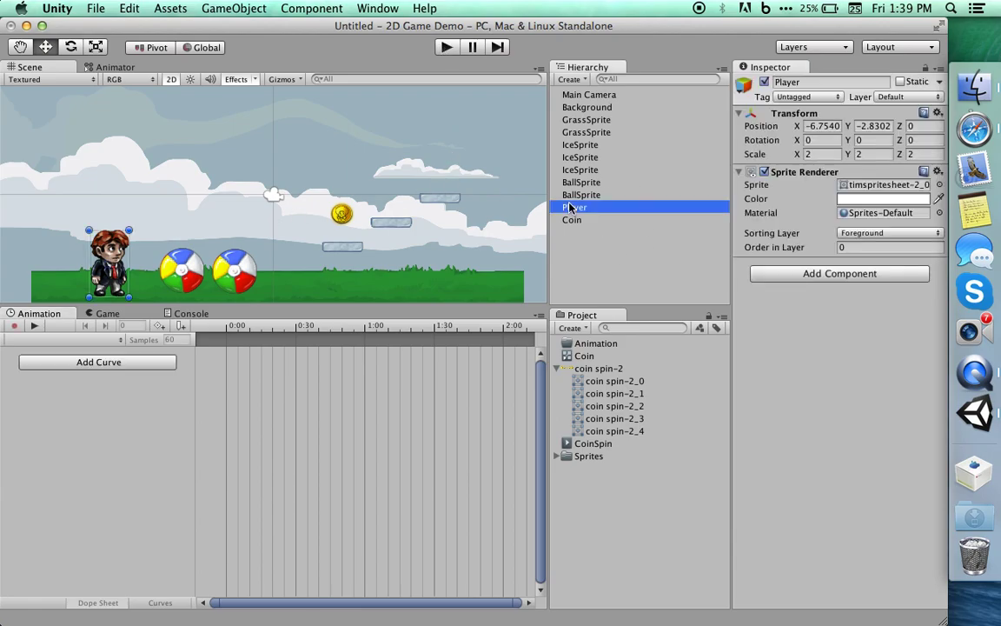
left_click(14, 325)
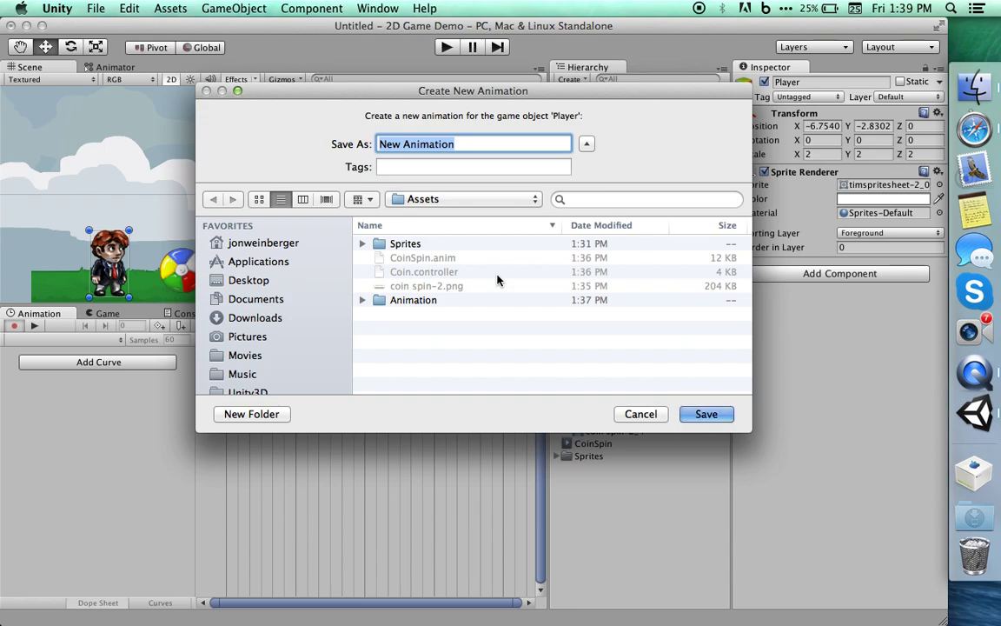
key("BackSpace")
type("Idle")
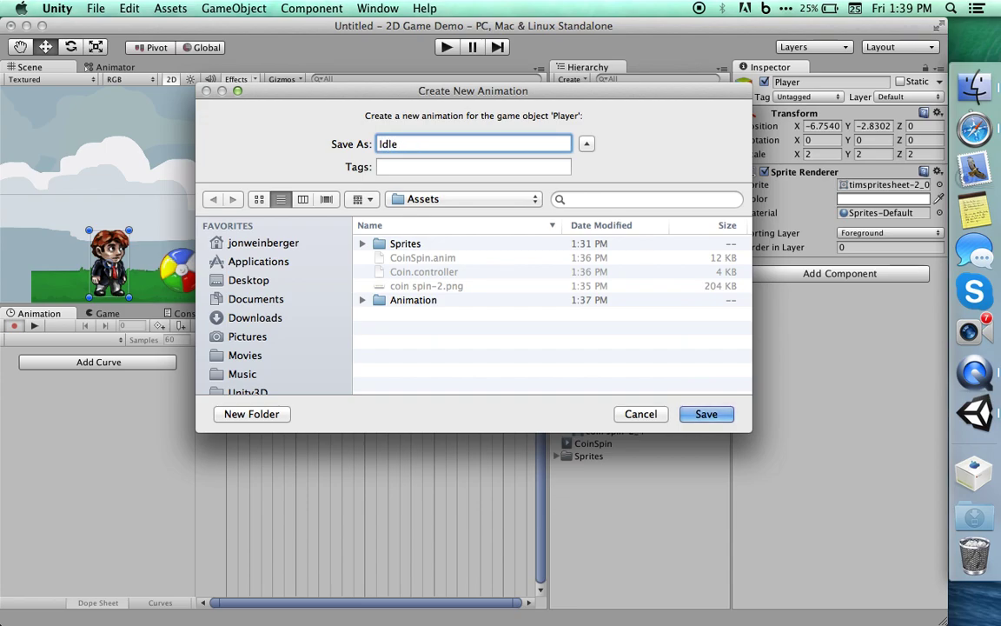
key("BackSpace")
key("BackSpace")
key("BackSpace")
key("BackSpace")
type("Idle")
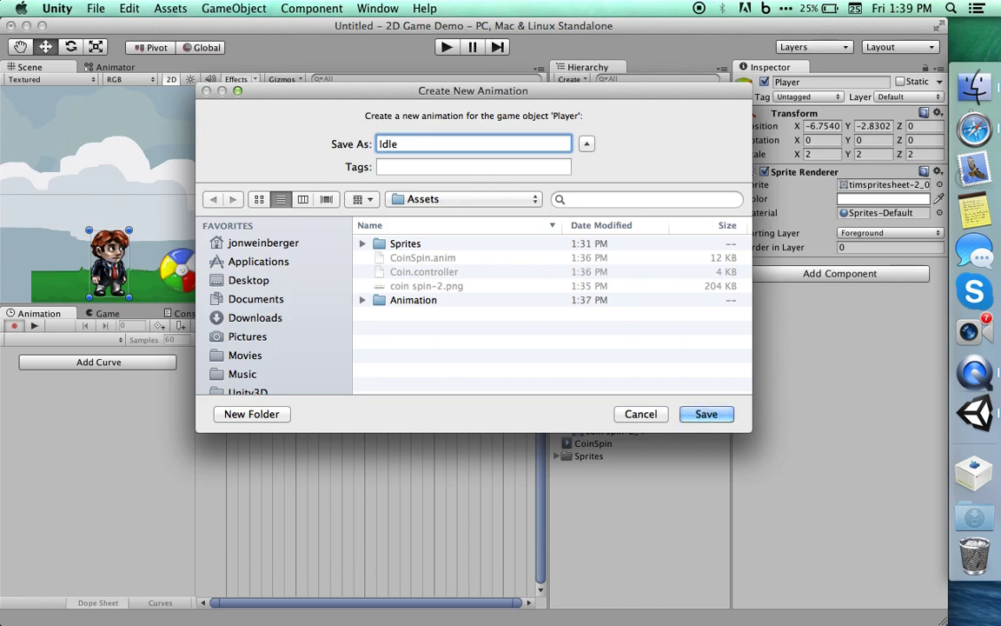
left_click(407, 300)
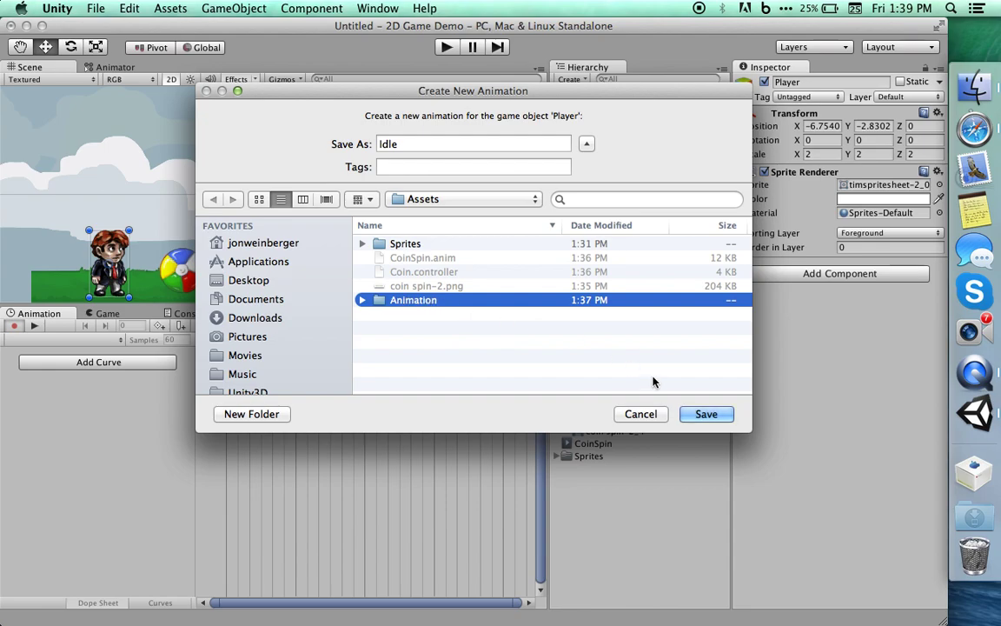
left_click(701, 414)
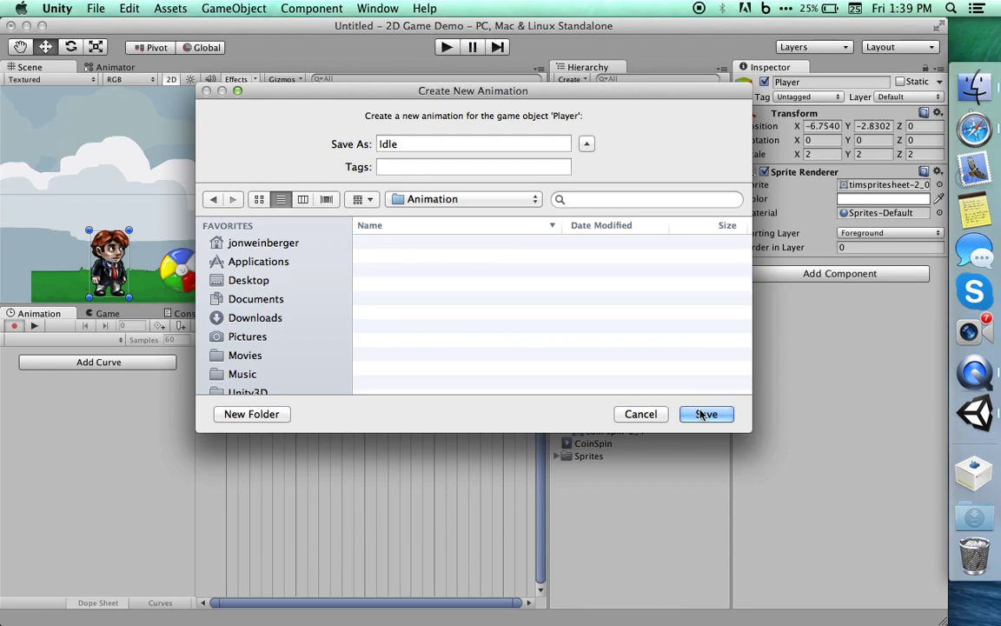
left_click(701, 414)
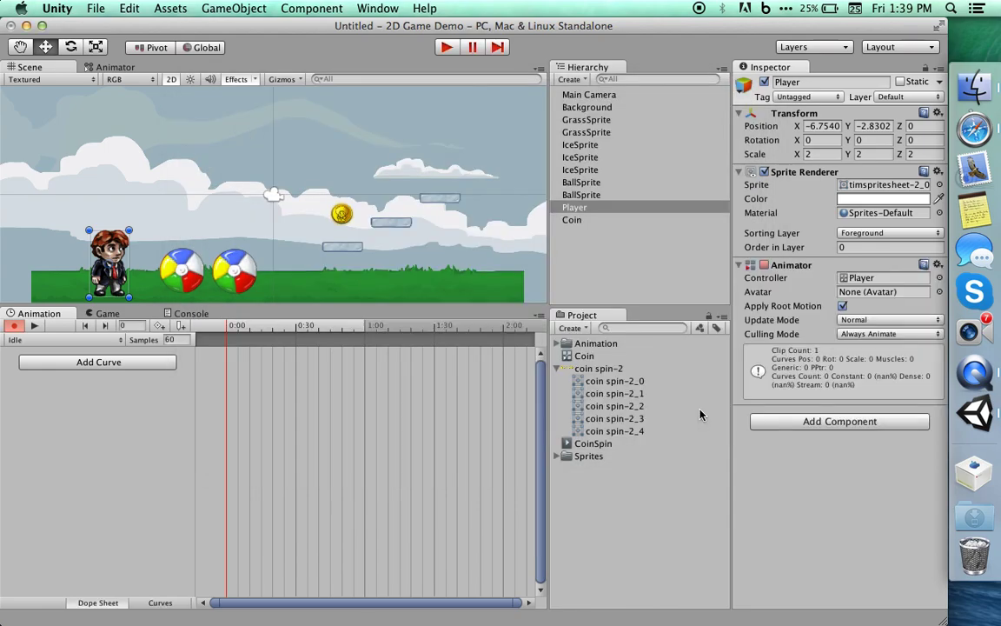
Check the Player controller and Idle clip in the Animation folder, then reselect Player.
left_click(556, 344)
left_click(598, 369)
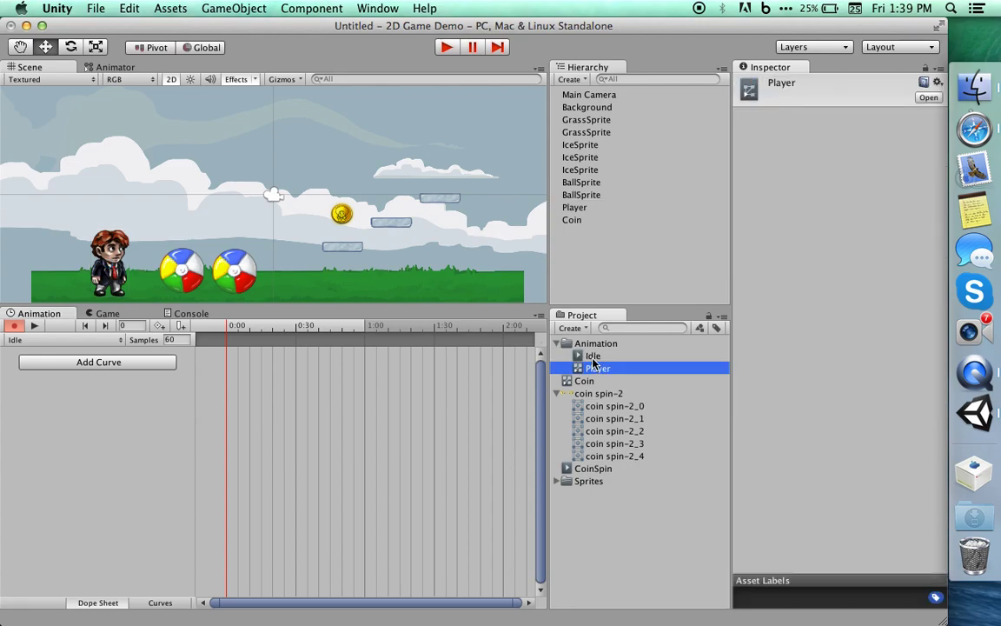
left_click(593, 356)
left_click(557, 344)
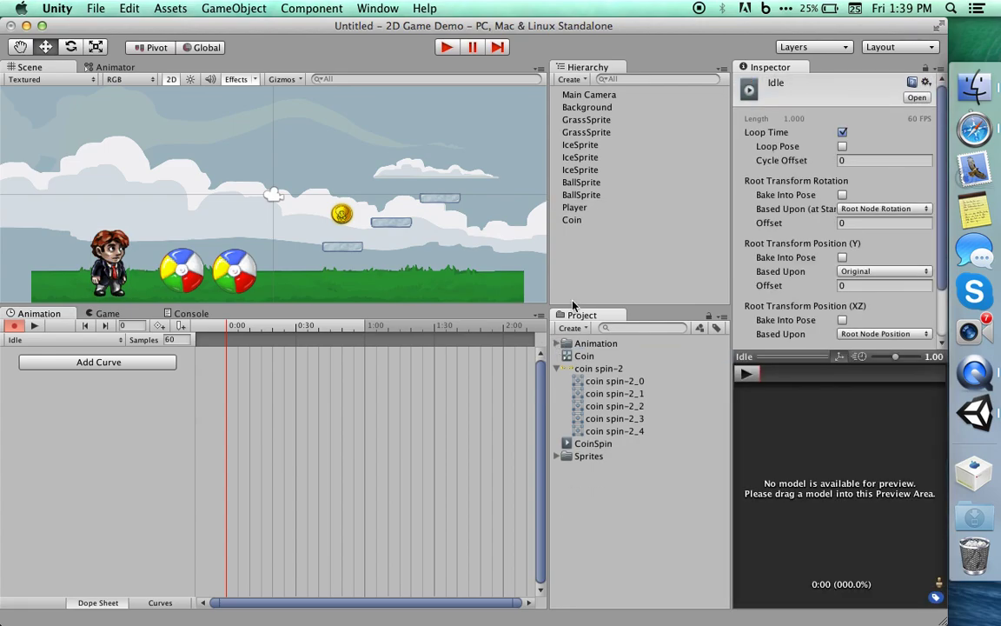
left_click(572, 207)
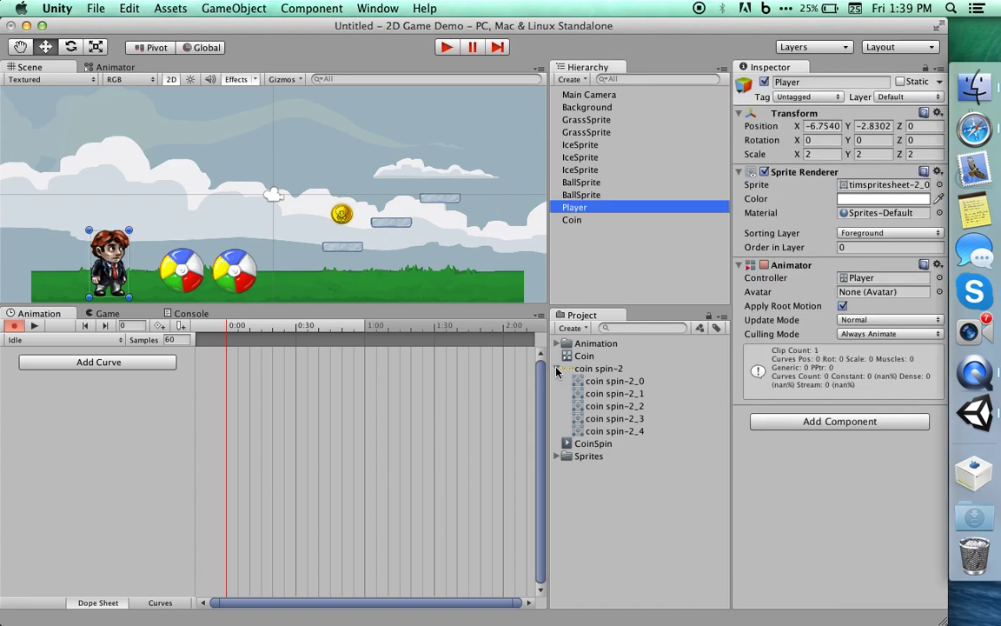
Add timspritesheet-2 frames 2_0 through 2_11 to the Idle clip as sprite keyframes.
left_click(557, 456)
scroll(604, 506, "down", 5)
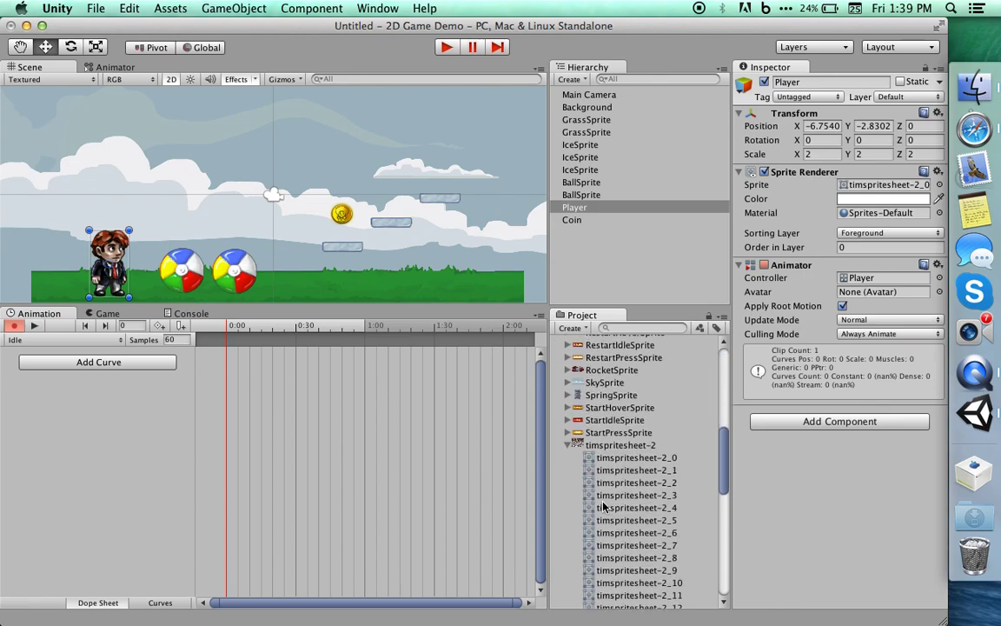
left_click(620, 460)
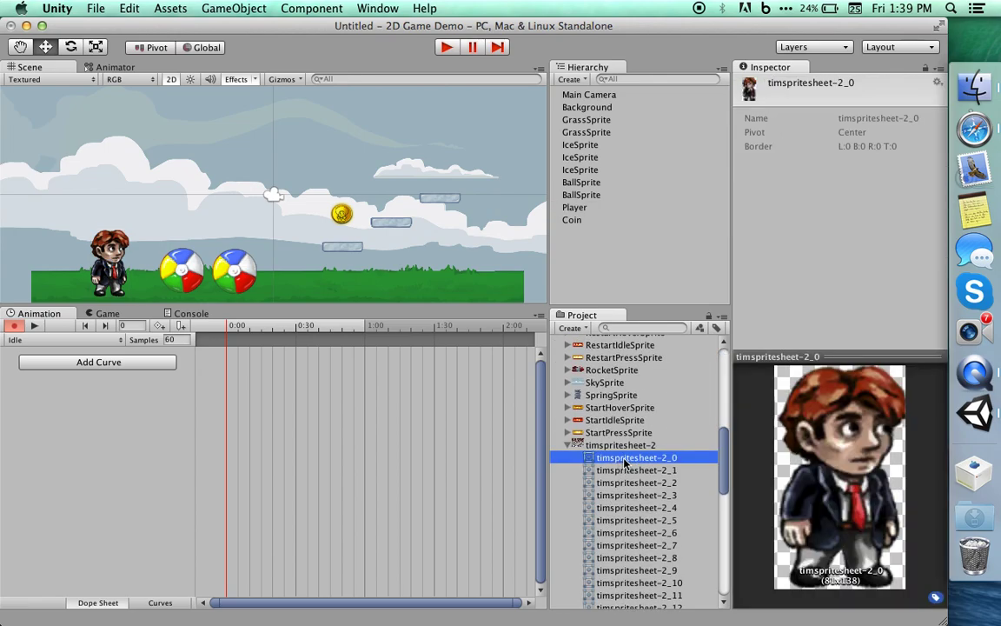
key("Down")
key("Down")
key("Down")
key("Down")
key("Down")
key("Down")
key("Down")
key("Down")
key("Down")
key("Down")
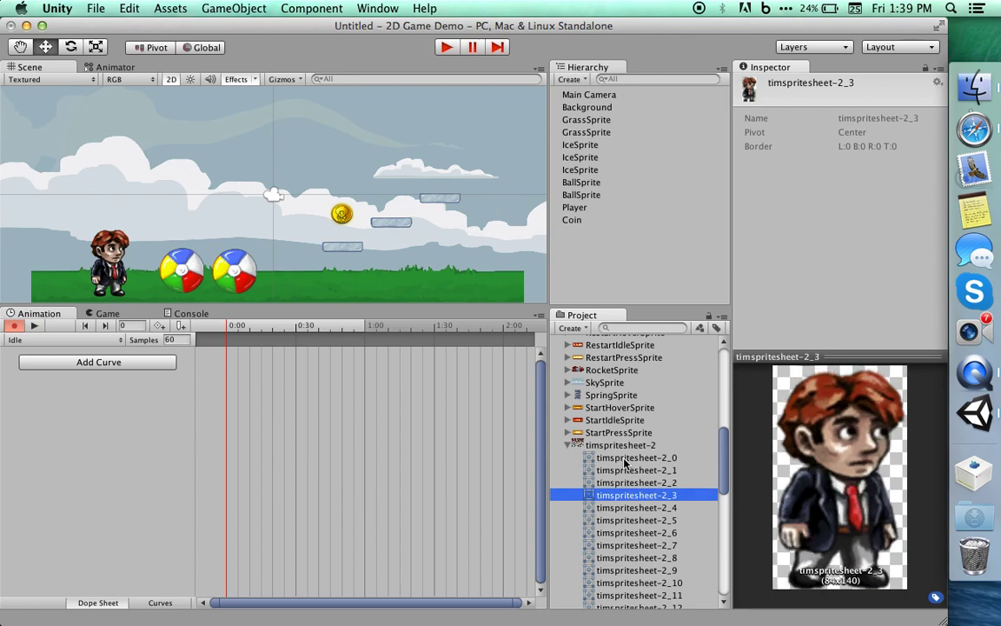
key("Down")
key("Down")
key("Down")
key("Down")
key("Up")
key("Up")
key("Up")
key("Up")
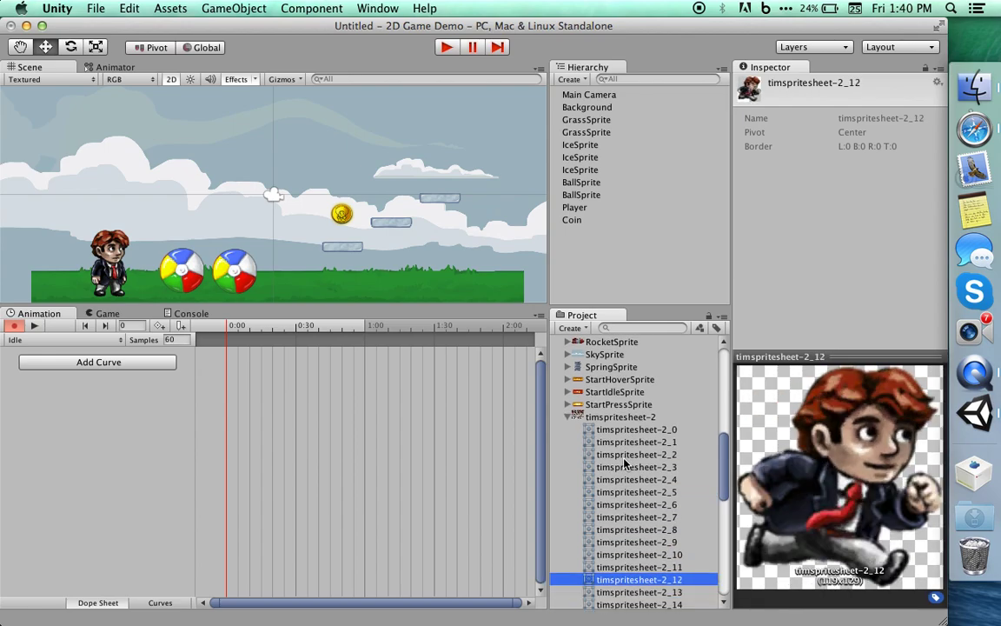
key("Down")
key("Down")
key("Up")
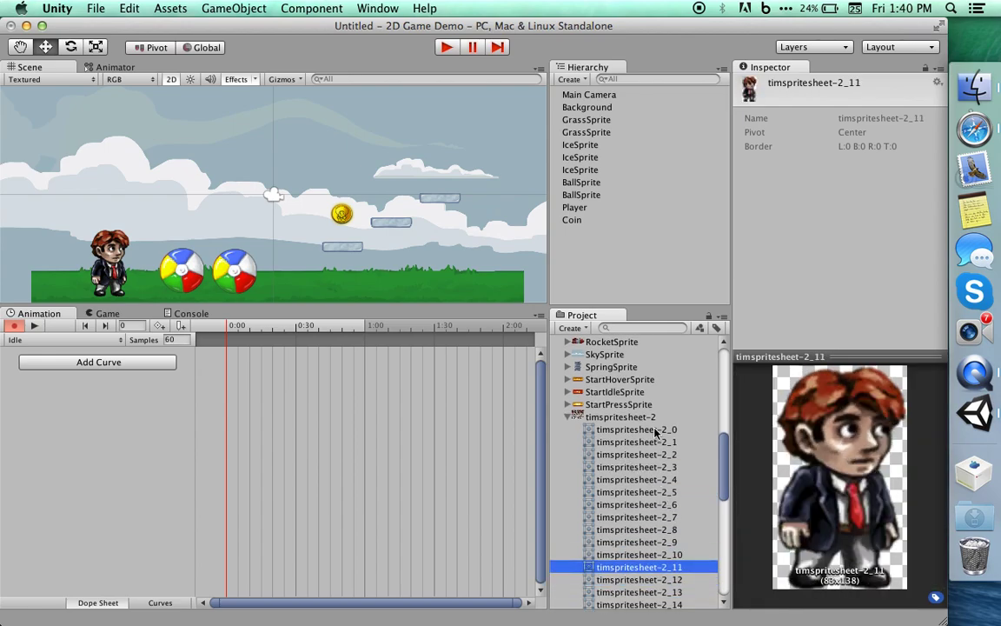
left_click(643, 429)
left_click(639, 567, "shift")
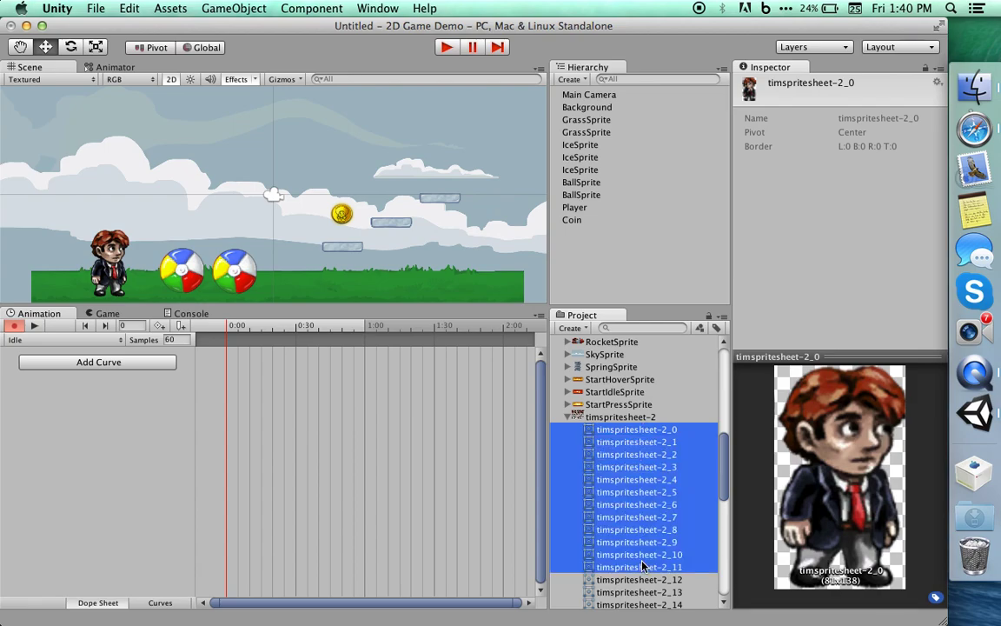
left_click_drag(633, 447, 243, 377)
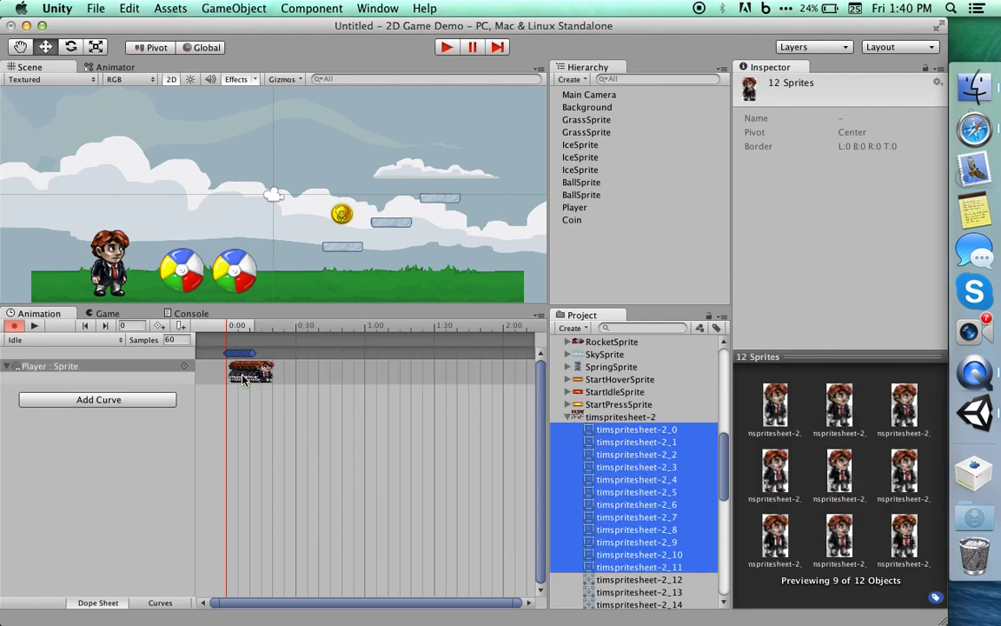
Browse the later sprite frames and select timspritesheet-2_38 through 2_47.
scroll(619, 567, "down", 2)
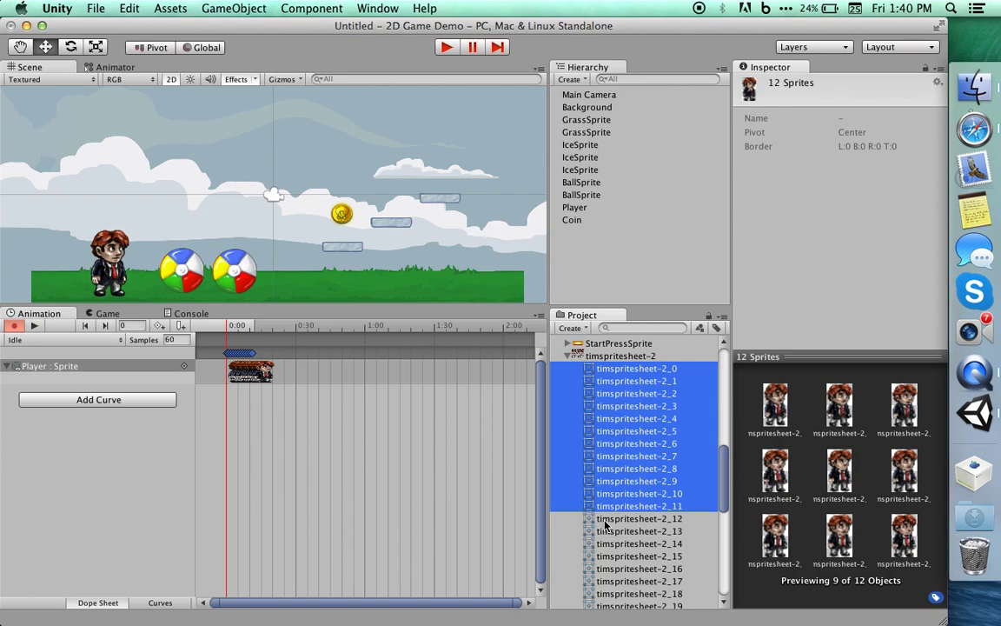
key("Down")
key("Down")
key("Down")
key("Down")
key("Down")
key("Down")
key("Down")
key("Down")
key("Down")
key("Down")
key("Down")
key("Down")
key("Down")
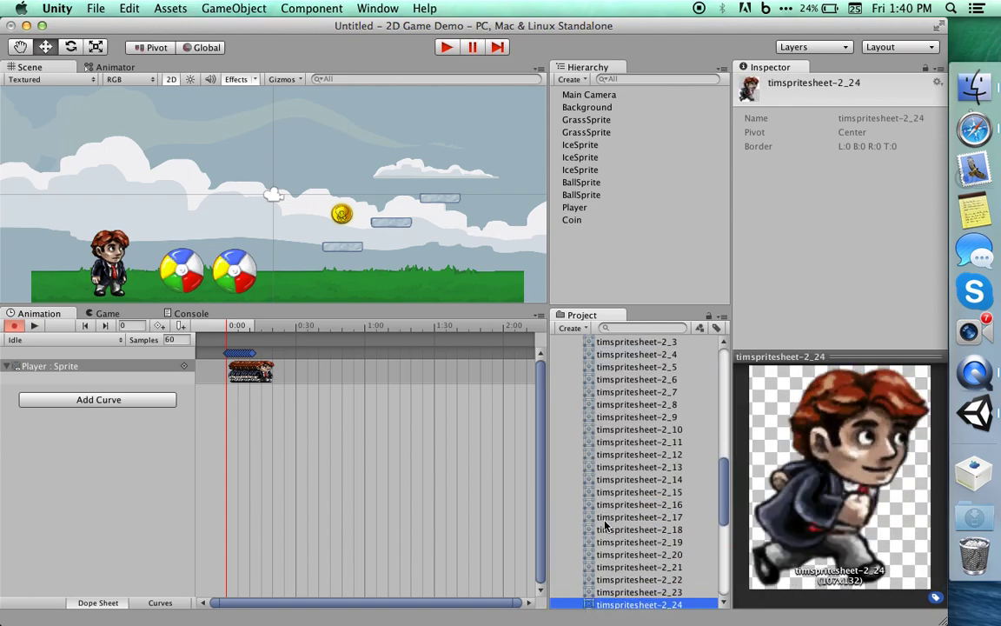
key("Down")
key("Down")
key("Down")
key("Down")
key("Down")
key("Down")
key("Down")
key("Down")
key("Down")
key("Down")
key("Down")
key("Down")
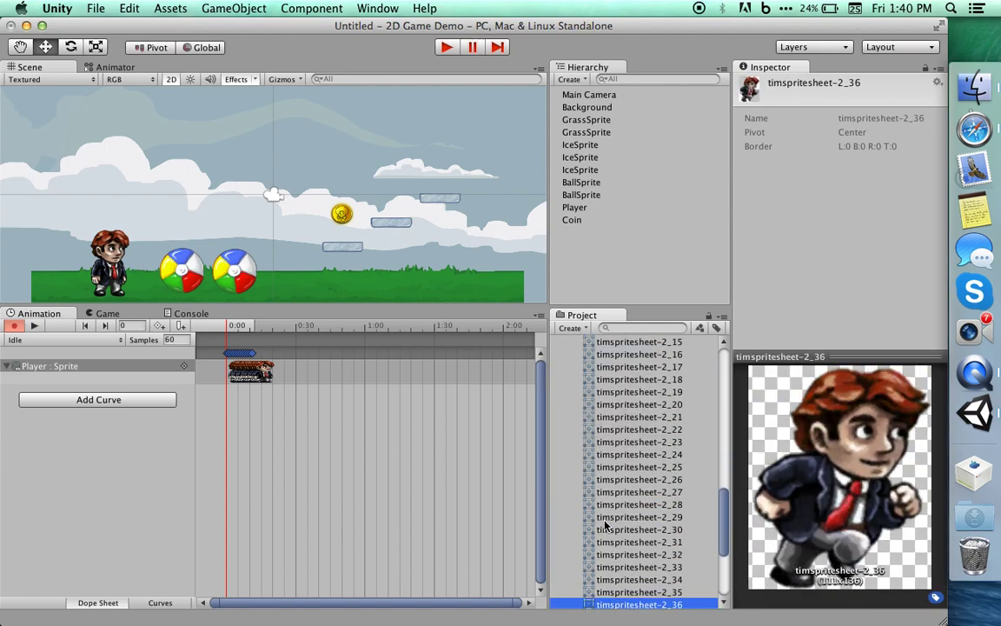
key("Down")
key("Down")
key("Down")
key("Up")
key("Up")
key("Down")
key("Down")
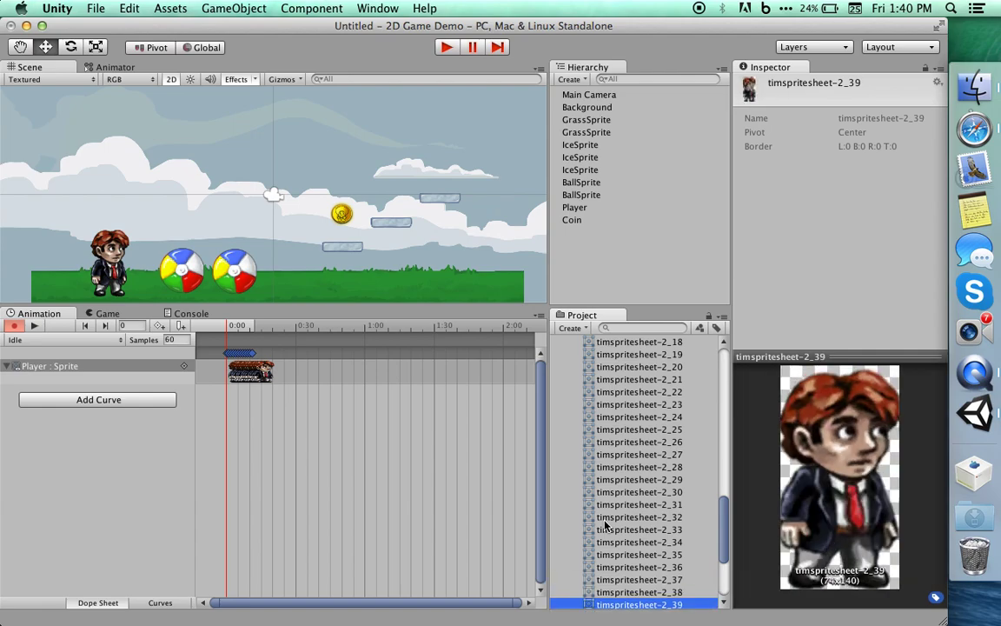
key("Up")
key("Down")
key("Down")
key("Down")
key("Down")
key("Down")
key("Down")
key("Down")
key("Down")
key("Down")
key("Down")
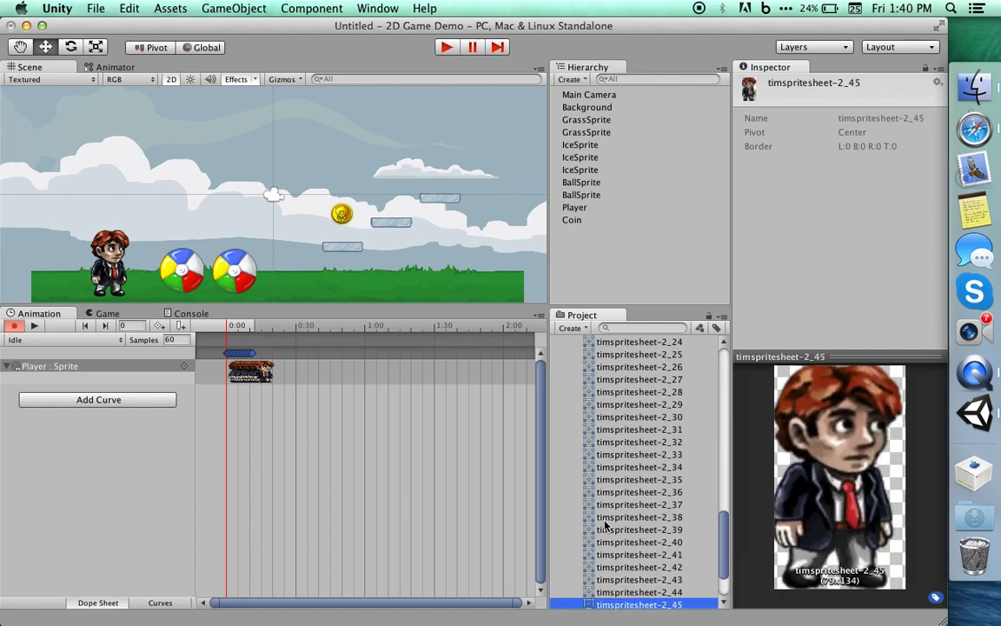
key("Down")
key("Up")
key("Up")
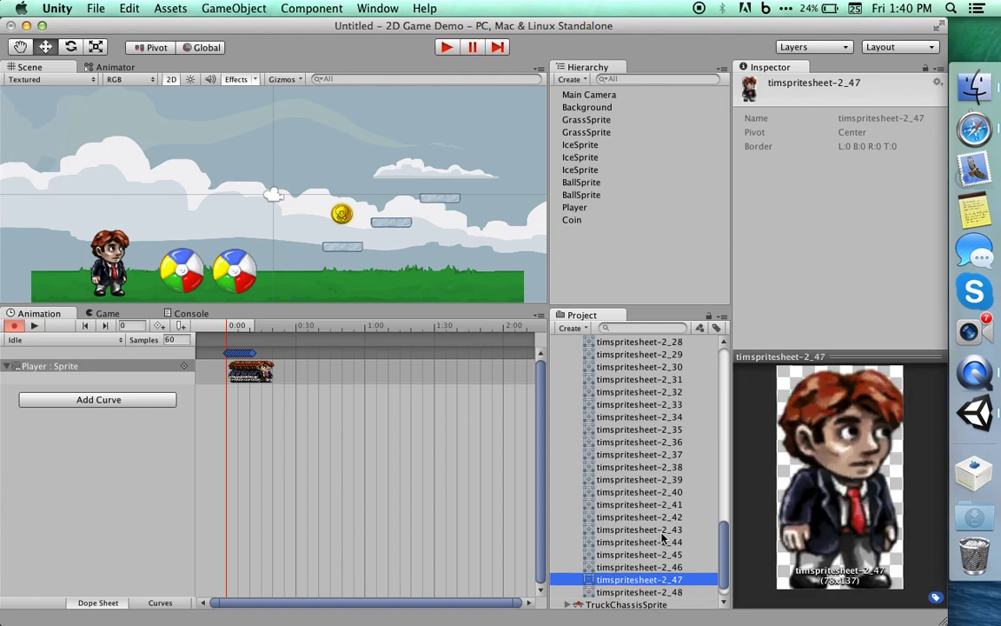
left_click(663, 468)
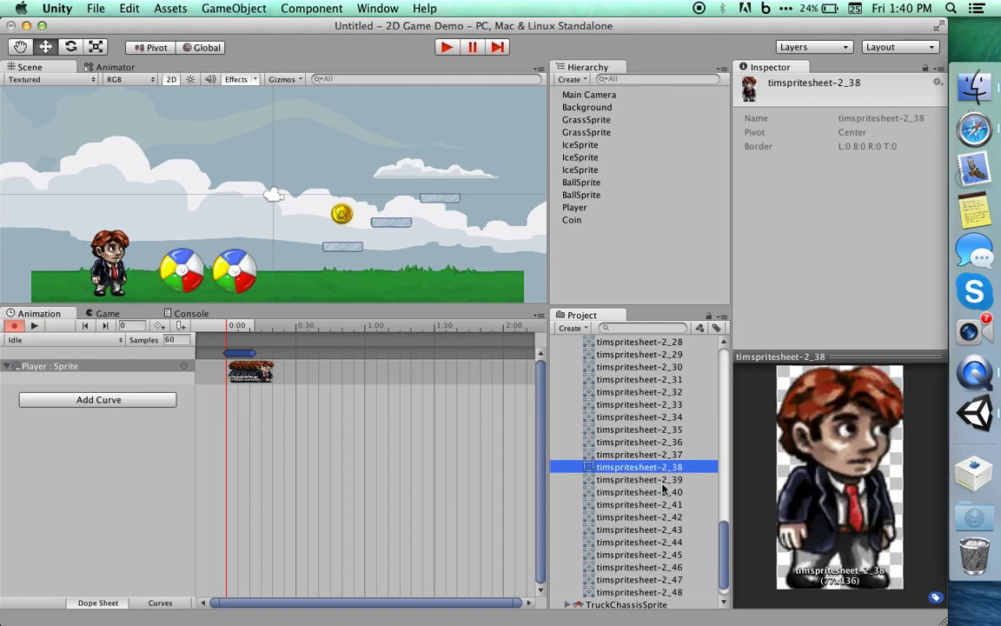
left_click(633, 582, "shift")
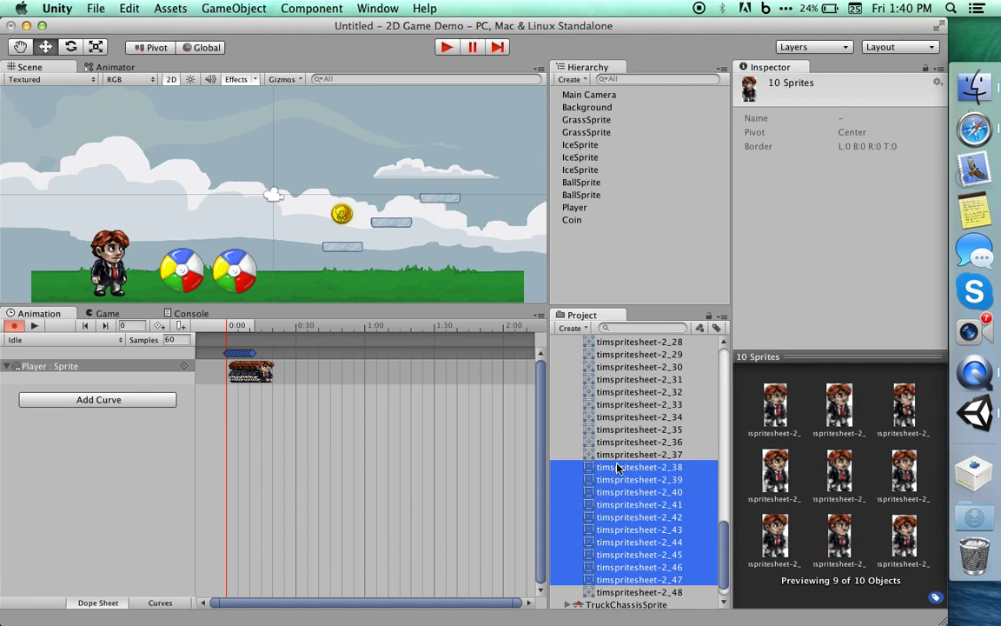
Append the ten selected frames to the Idle clip and preview it at 32 samples.
left_click_drag(617, 468, 273, 358)
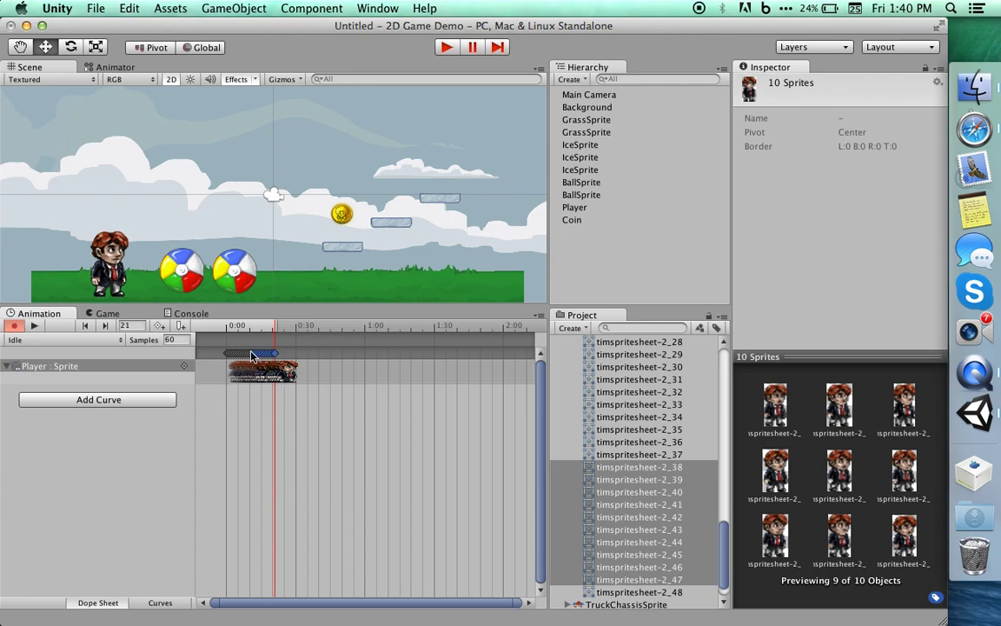
left_click(34, 326)
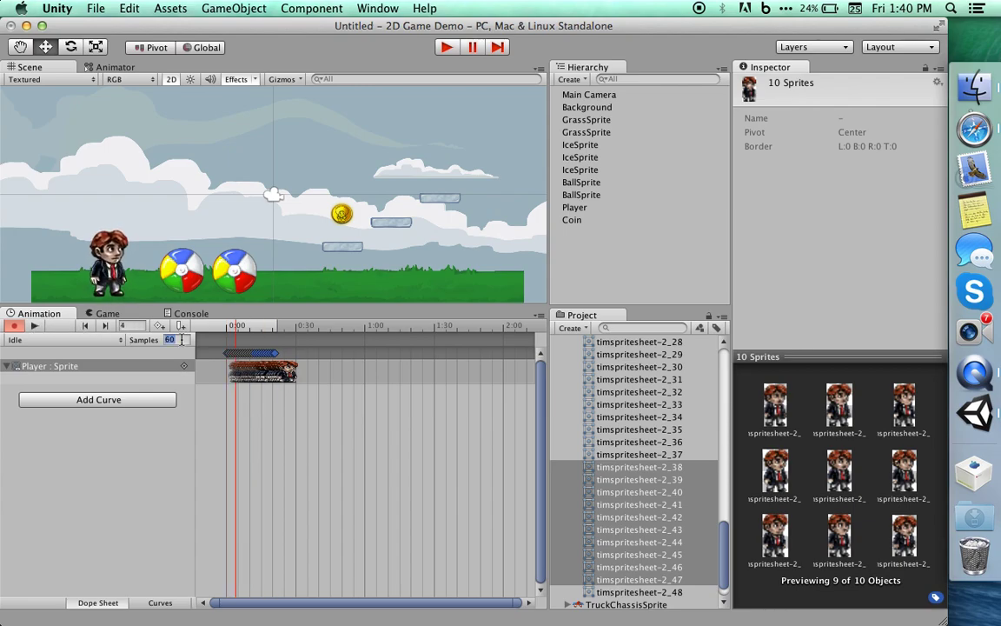
type("32")
left_click(34, 326)
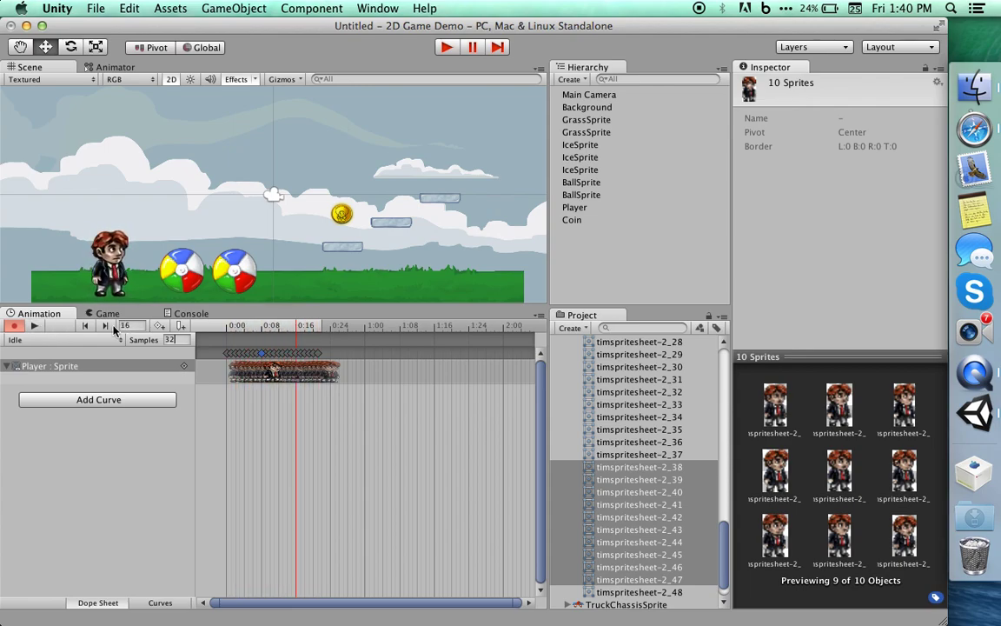
left_click(35, 326)
Try 18 samples, settle the Idle clip at 12 samples, and stop recording.
type("18")
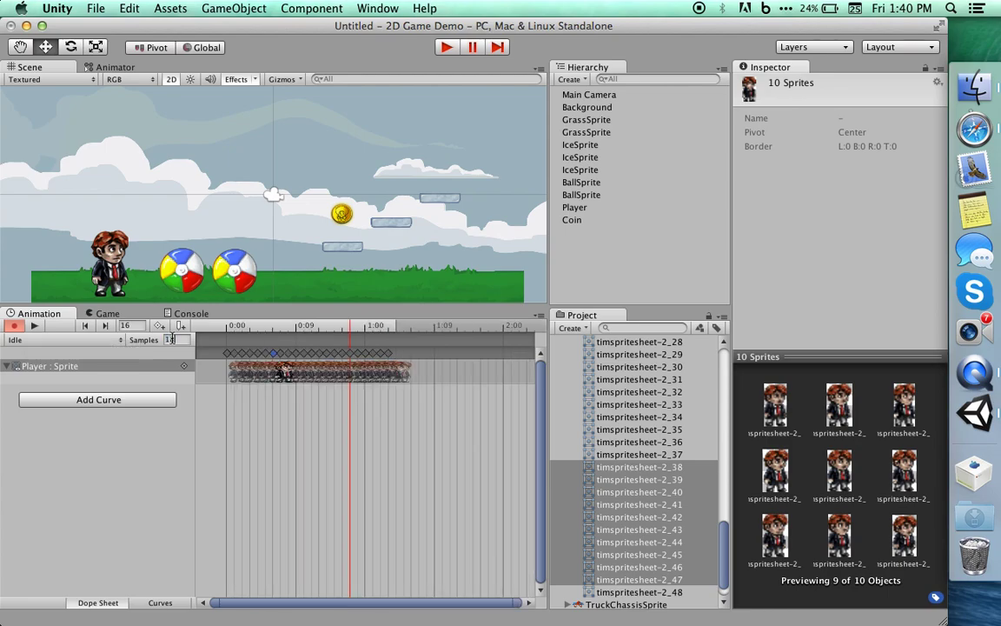
left_click(34, 326)
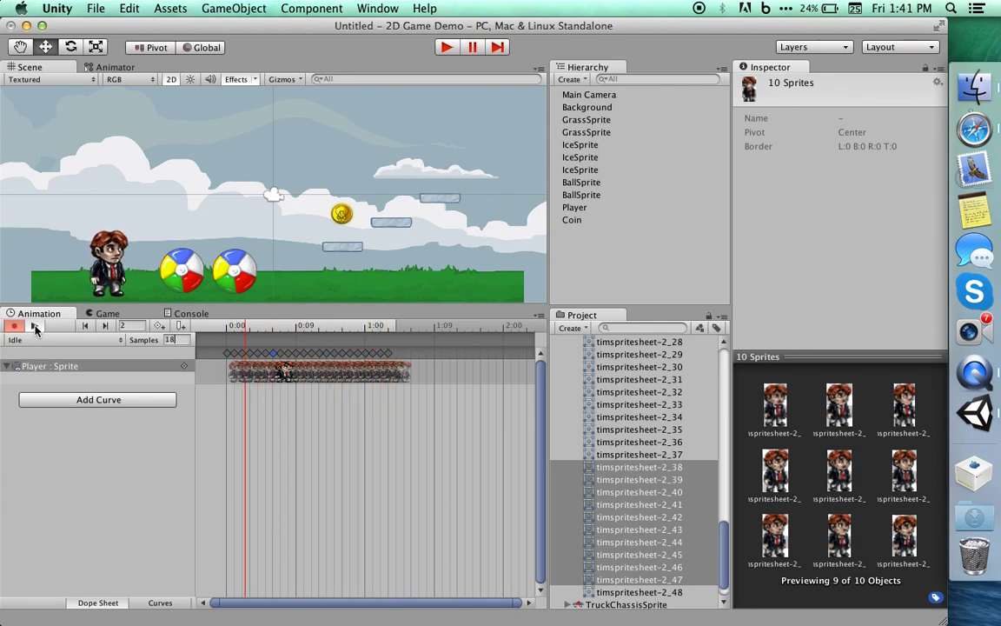
left_click(35, 326)
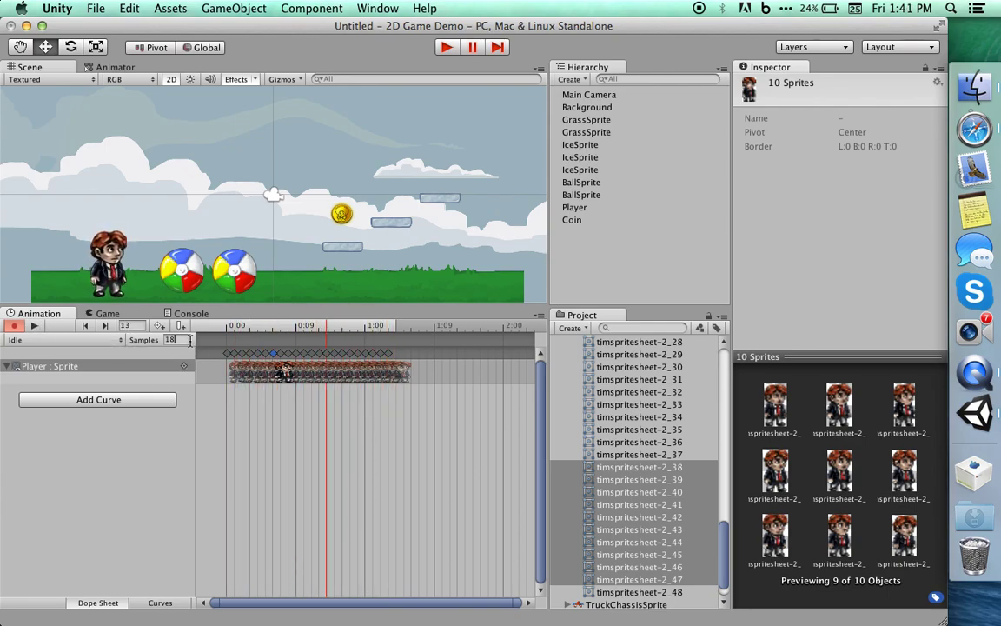
key("BackSpace")
type("2")
left_click(33, 326)
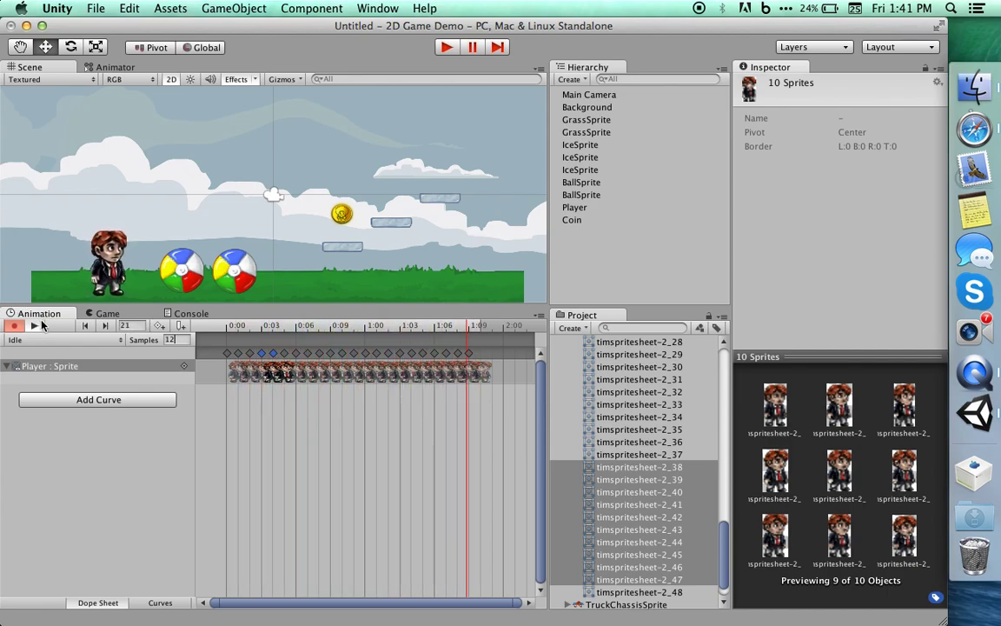
left_click(13, 325)
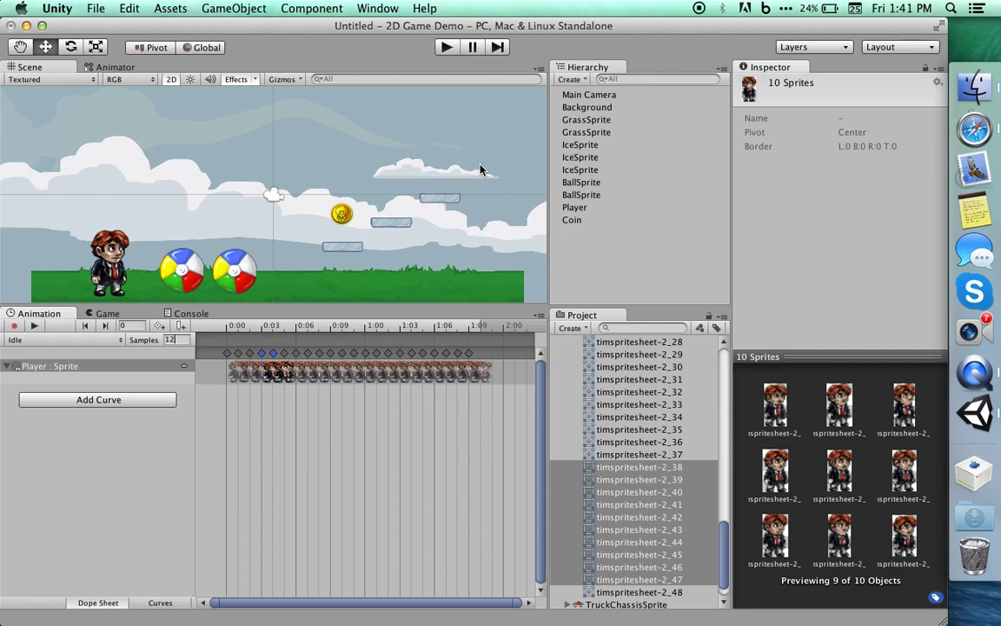
Uncheck Apply Root Motion on the Player's Animator and run the game to check the idle.
left_click(573, 208)
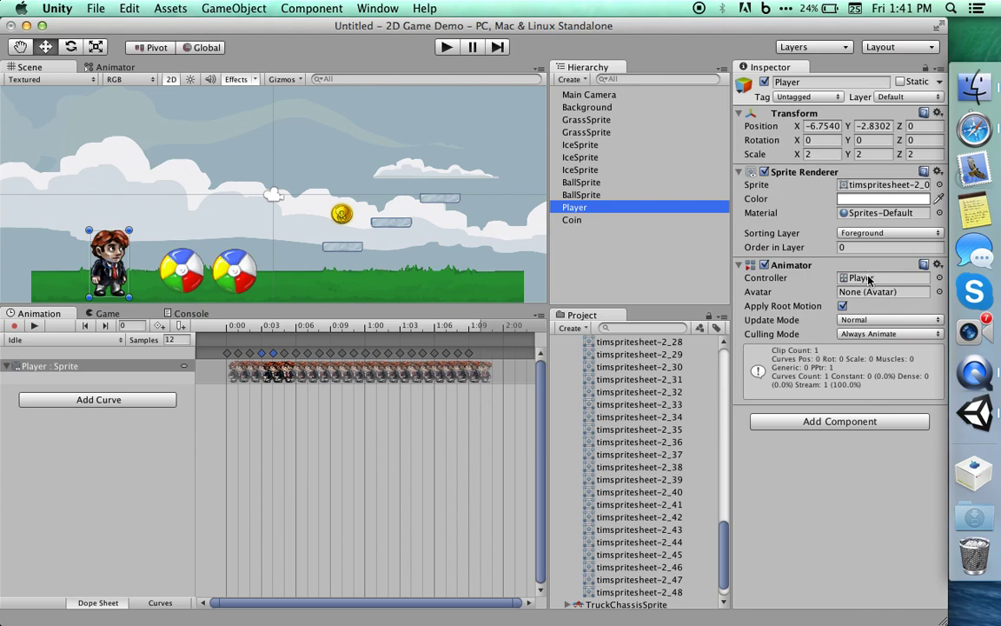
left_click(843, 306)
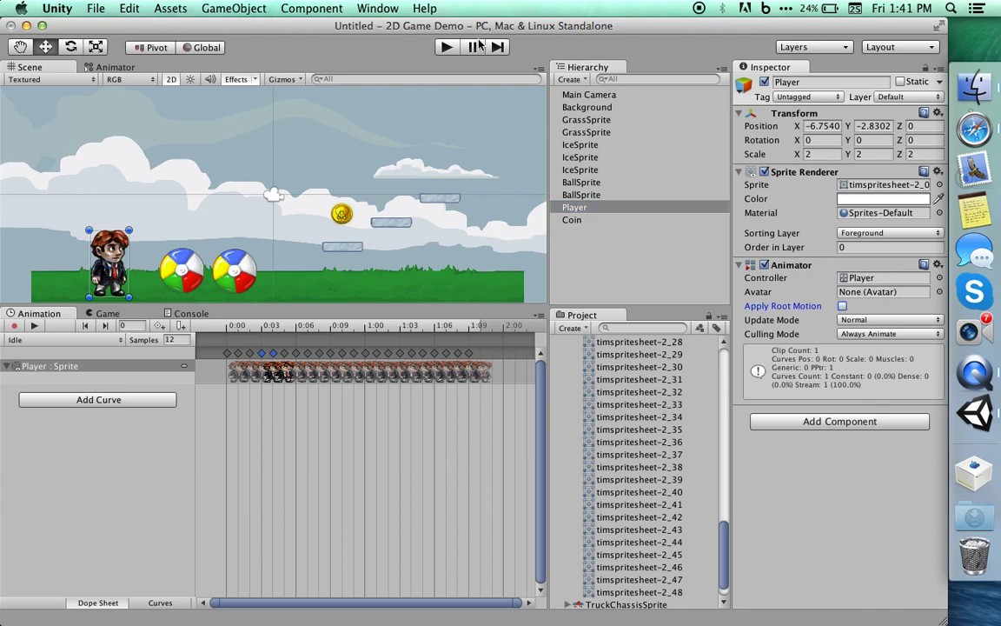
left_click(445, 48)
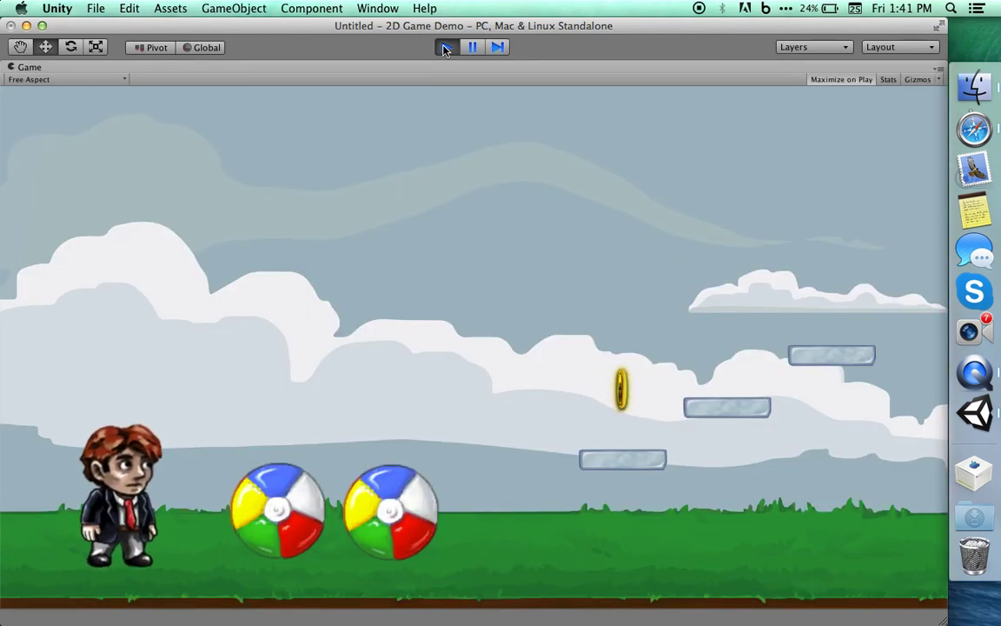
Stop the game and create a new Player clip named 'Run' in the Animation folder.
left_click(444, 48)
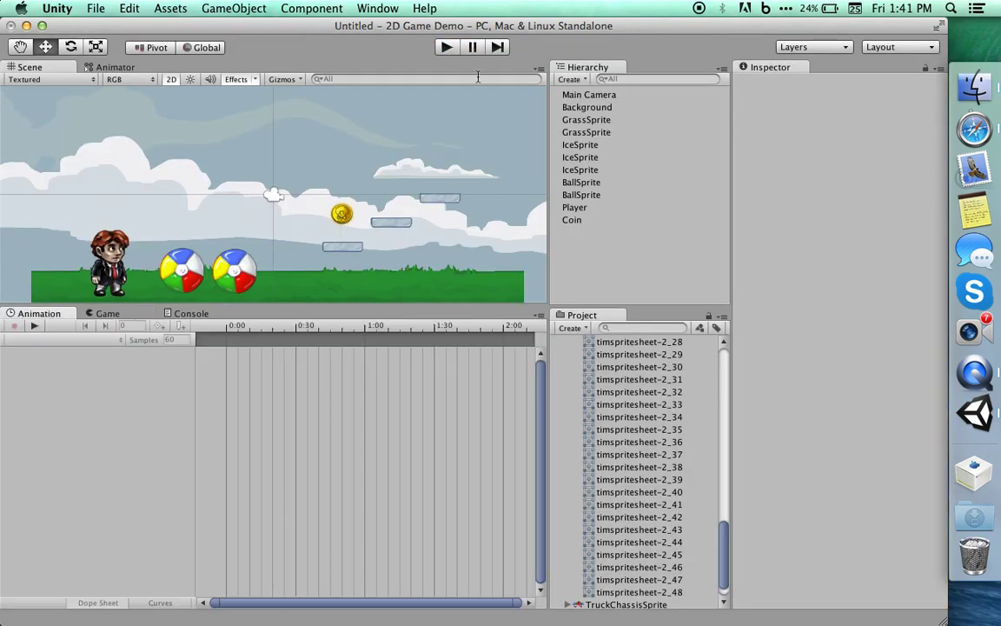
left_click(571, 207)
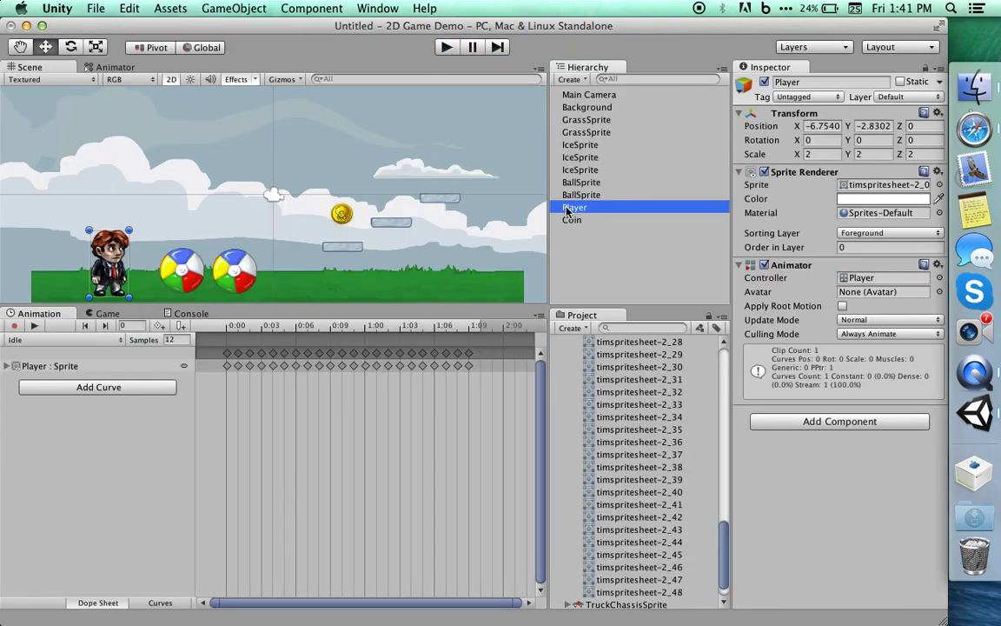
left_click(45, 339)
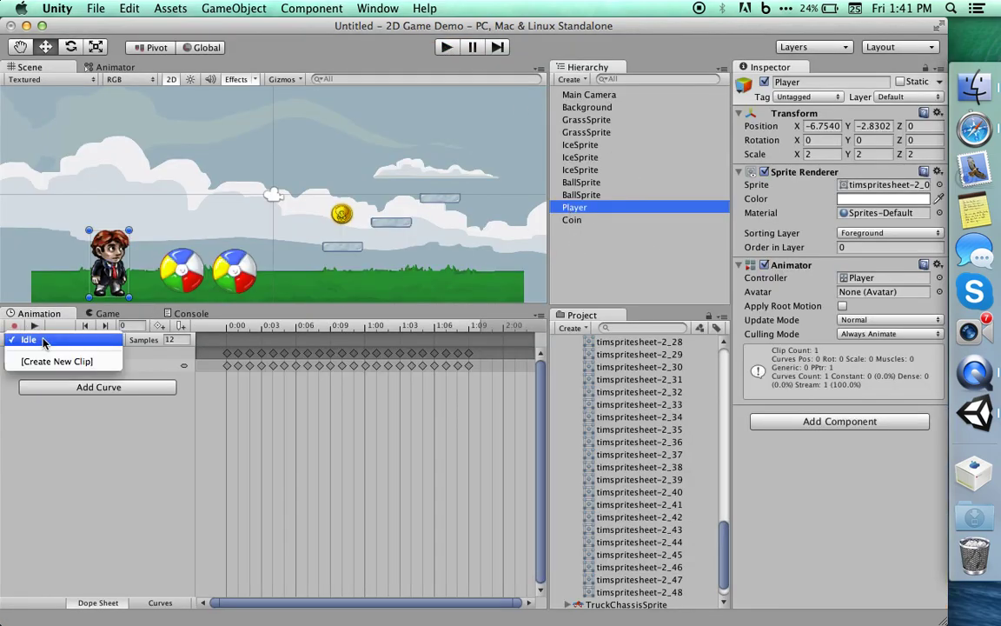
left_click(48, 360)
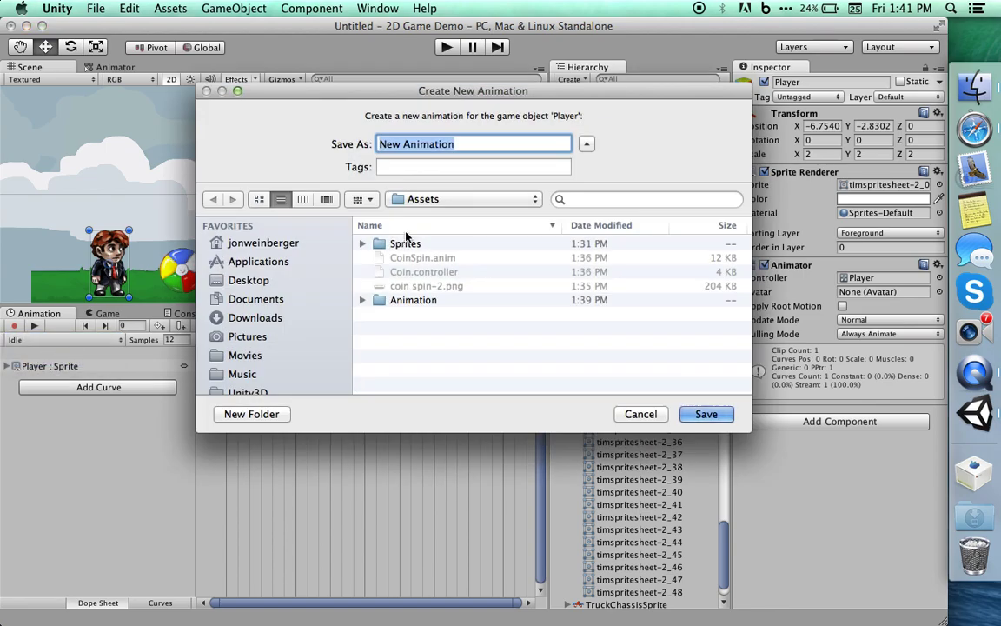
type("Run")
left_click(413, 299)
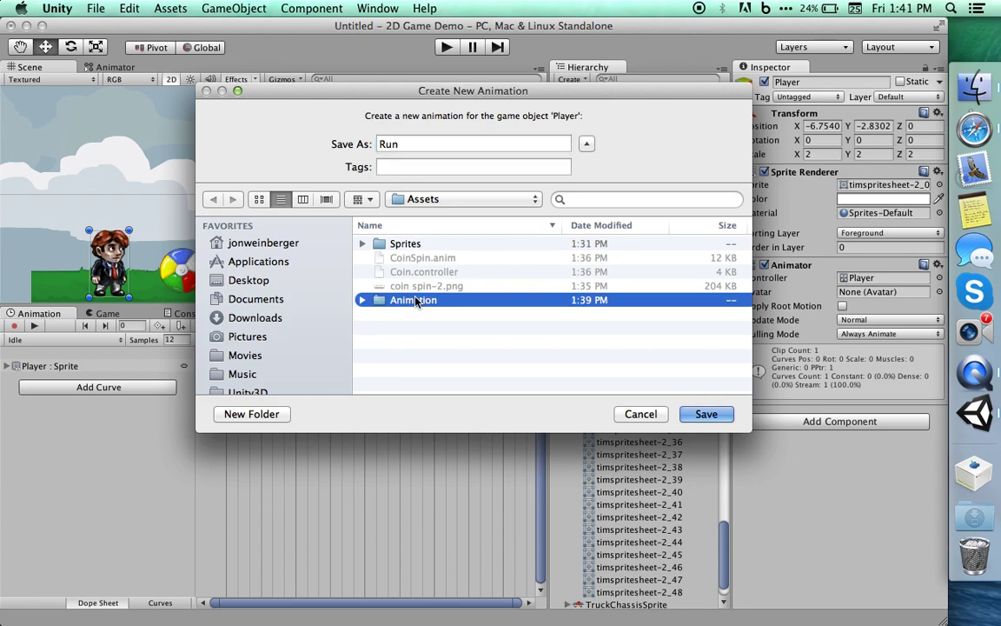
left_click(706, 415)
left_click(706, 416)
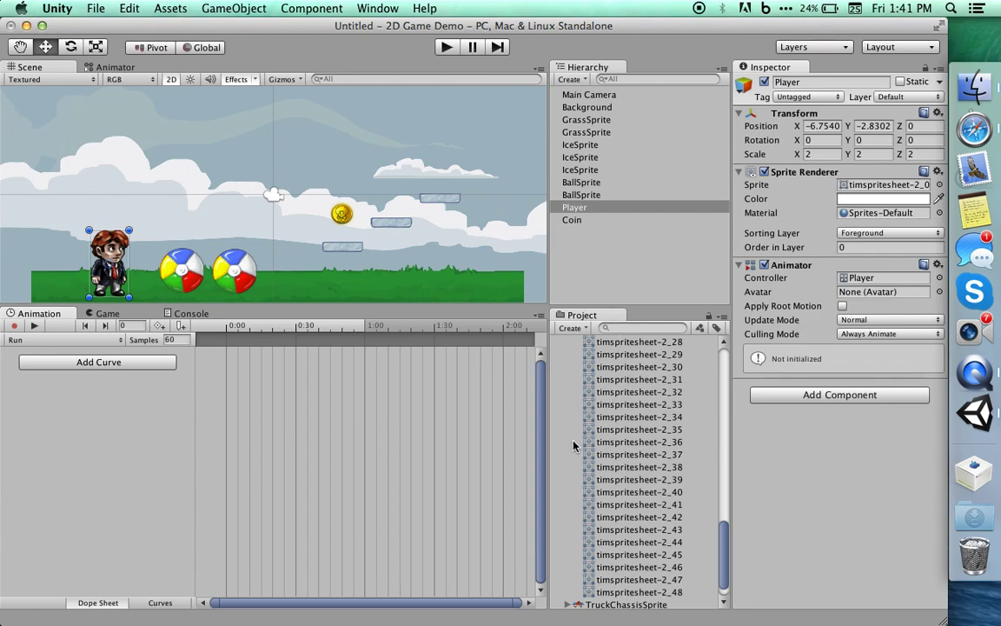
Add sprites timspritesheet-2_12 through 2_37 to the Run clip as keyframes.
left_click(615, 405)
key("Up")
key("Up")
key("Up")
key("Up")
key("Up")
key("Up")
key("Up")
key("Up")
key("Up")
key("Up")
key("Up")
key("Up")
key("Up")
key("Up")
key("Up")
key("Up")
key("Up")
key("Up")
key("Up")
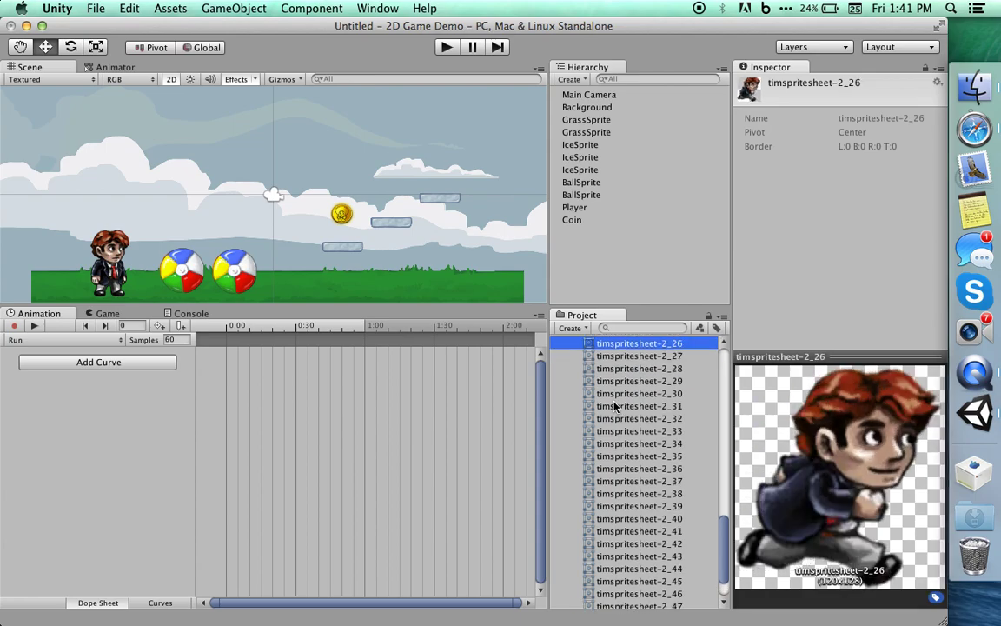
key("Up")
key("Up")
key("Up")
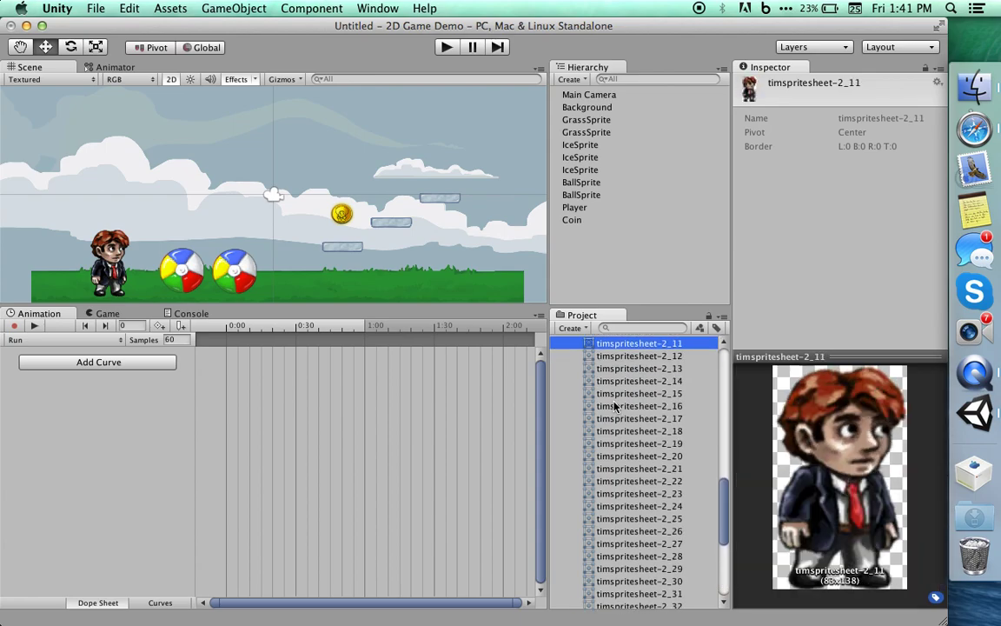
key("Down")
key("Up")
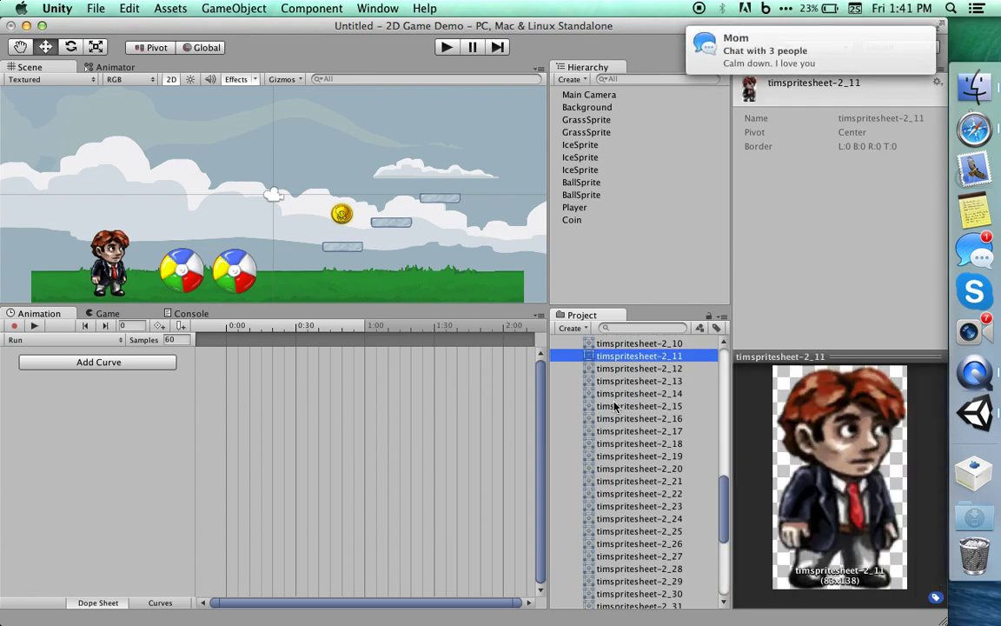
key("Down")
scroll(630, 470, "down", 2)
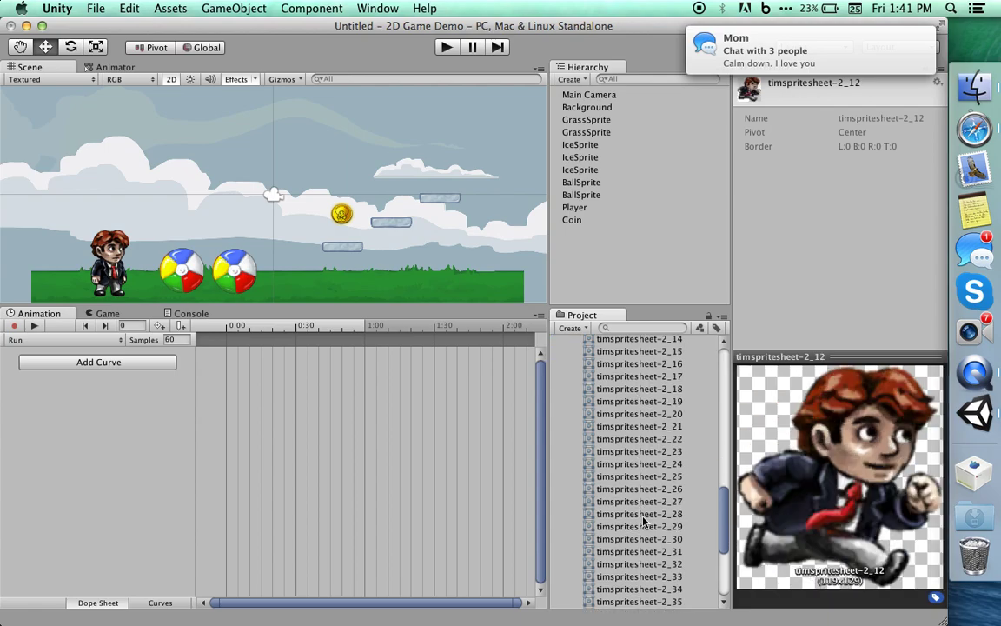
scroll(660, 521, "down", 2)
left_click(654, 575, "shift")
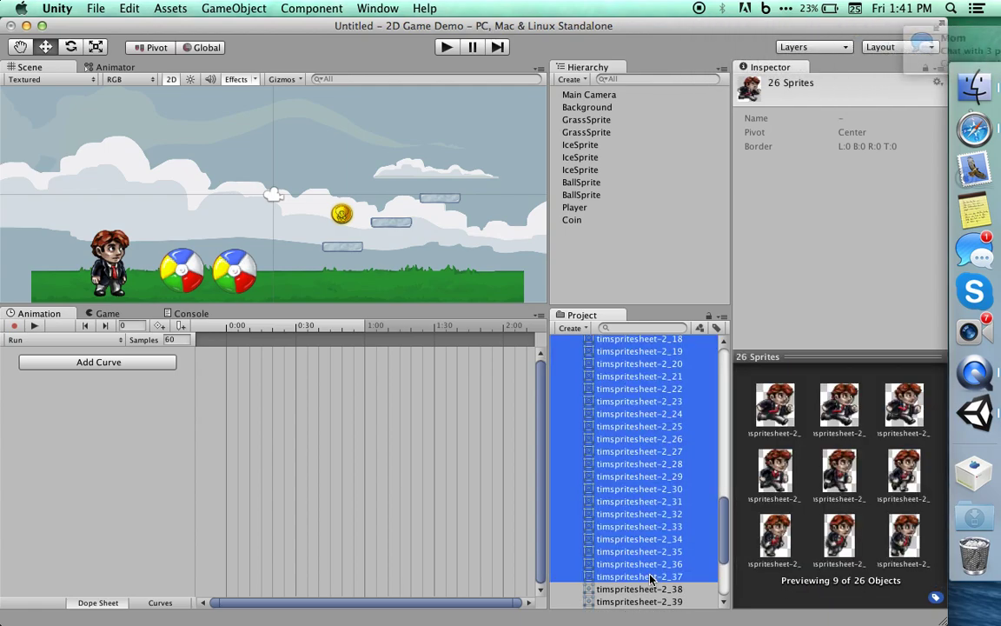
left_click_drag(633, 474, 282, 412)
Preview the Run clip, set its samples to 32, and keep Run as the current clip.
left_click(35, 326)
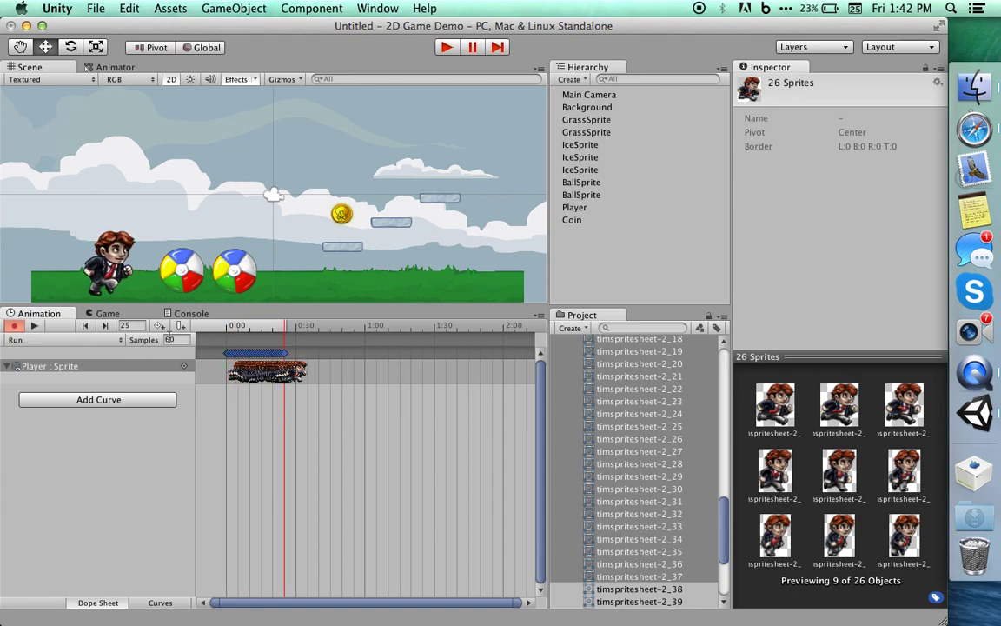
type("32")
key("Return")
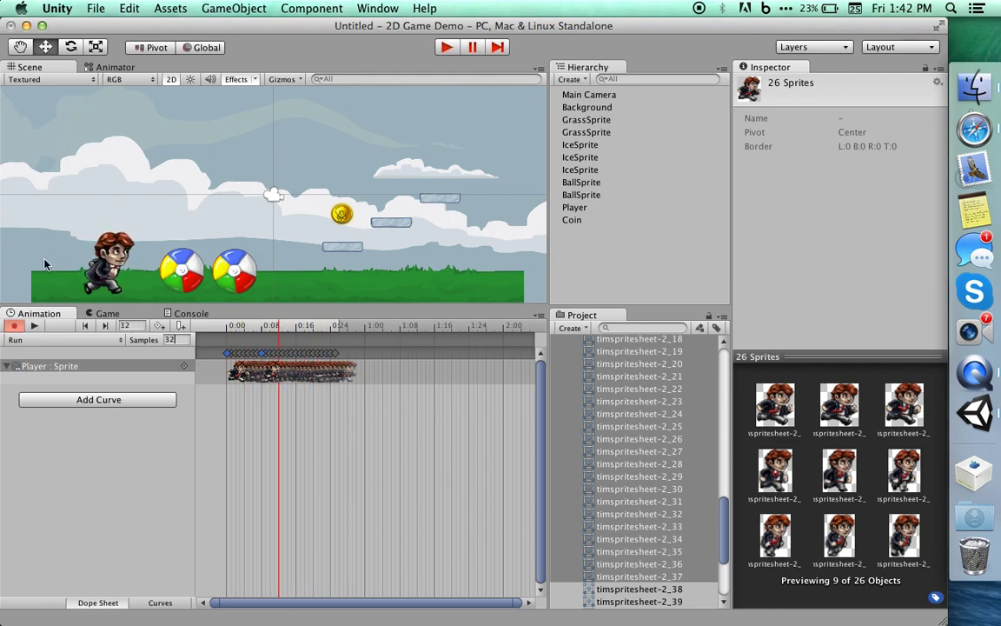
left_click(8, 338)
left_click(71, 405)
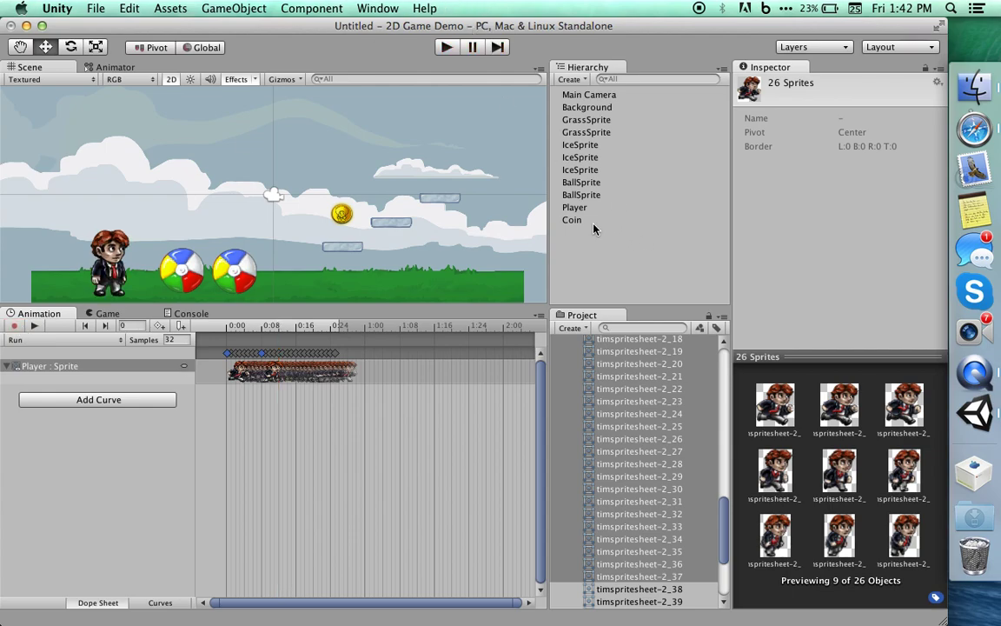
Play-test the Player's Idle and Run animations, stop the game, then bring up the Window menu.
left_click(574, 207)
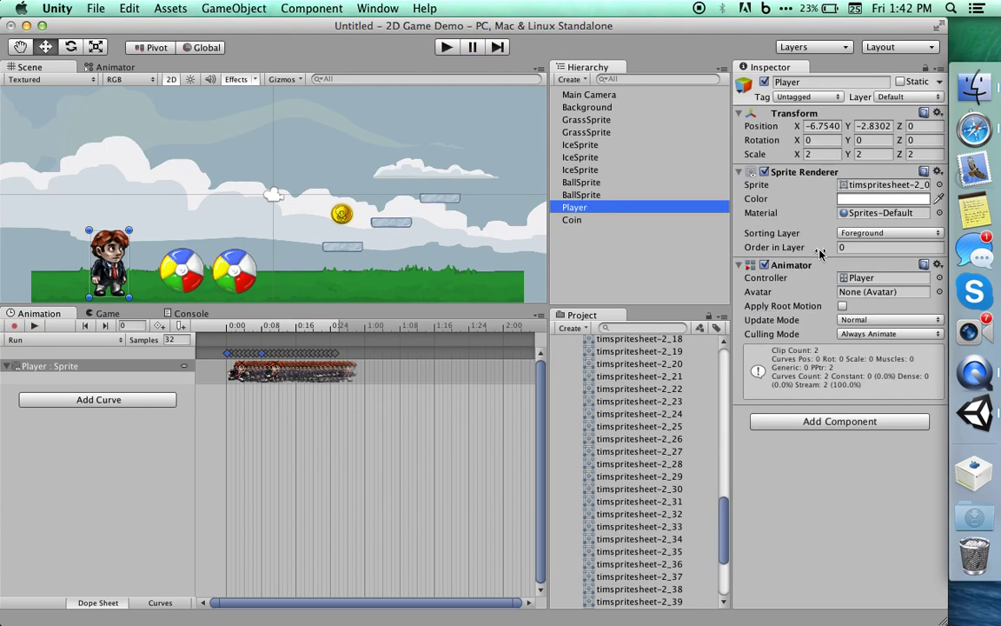
left_click(444, 48)
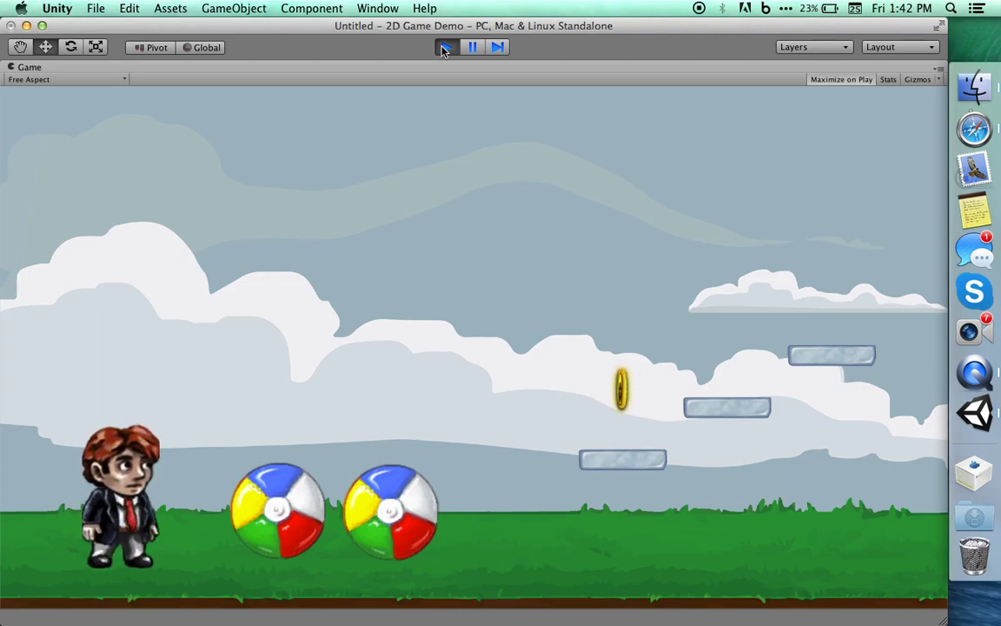
left_click(445, 48)
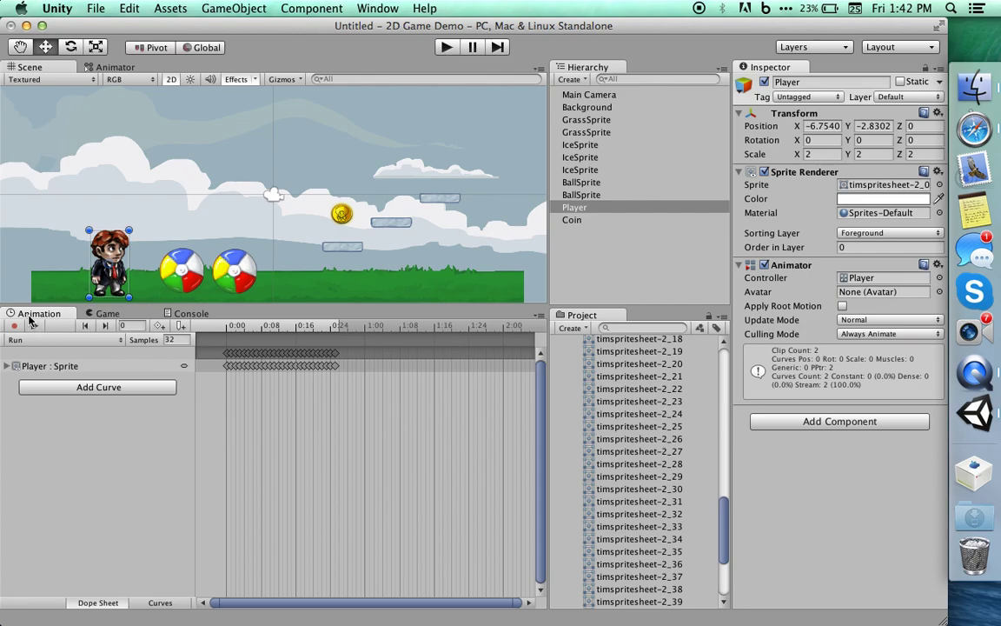
left_click(382, 10)
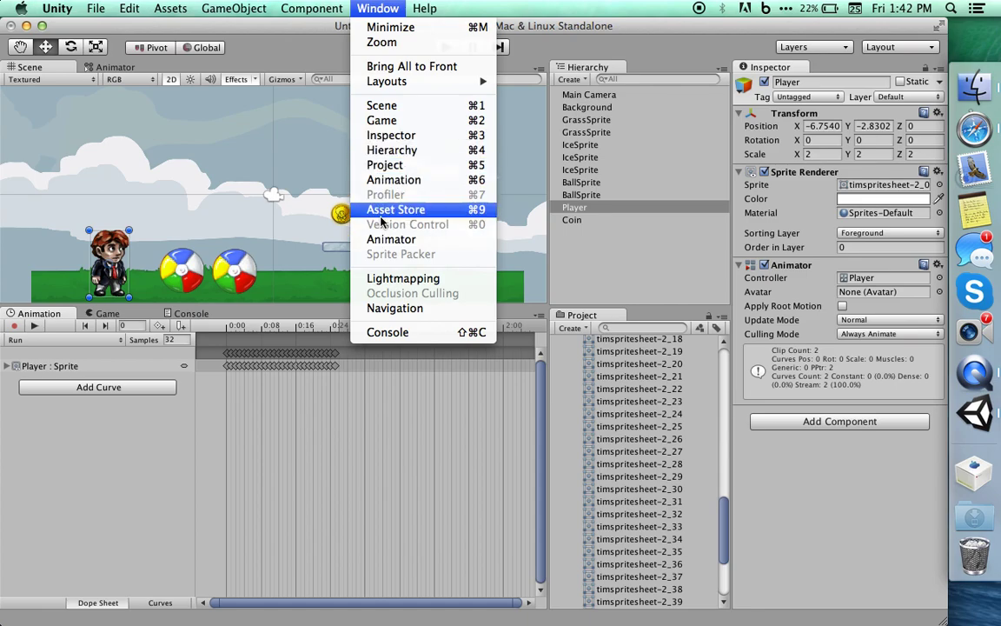
left_click(117, 70)
left_click(118, 69)
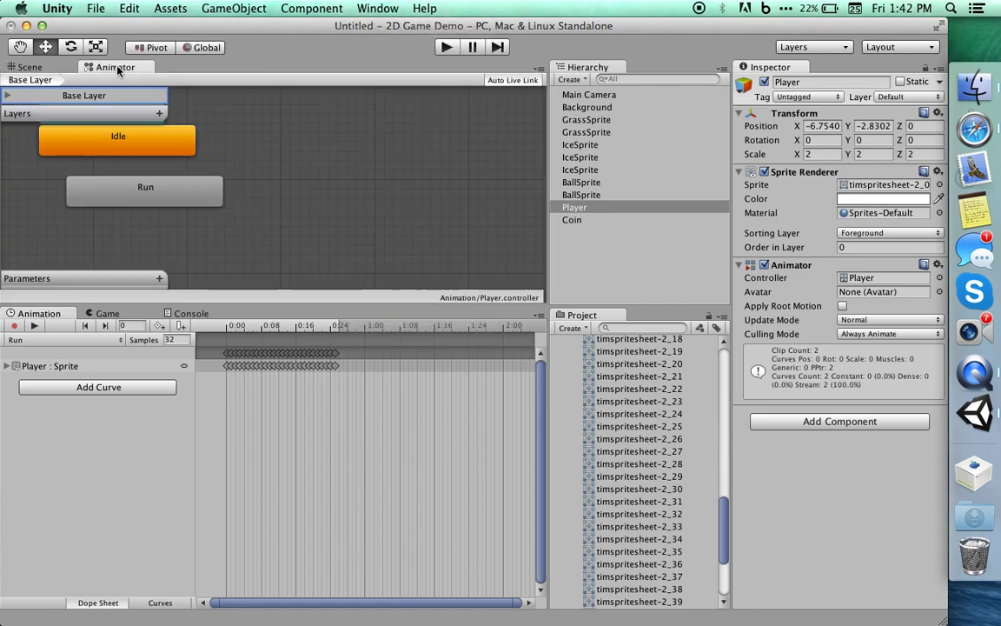
right_click(218, 197)
left_click(139, 165)
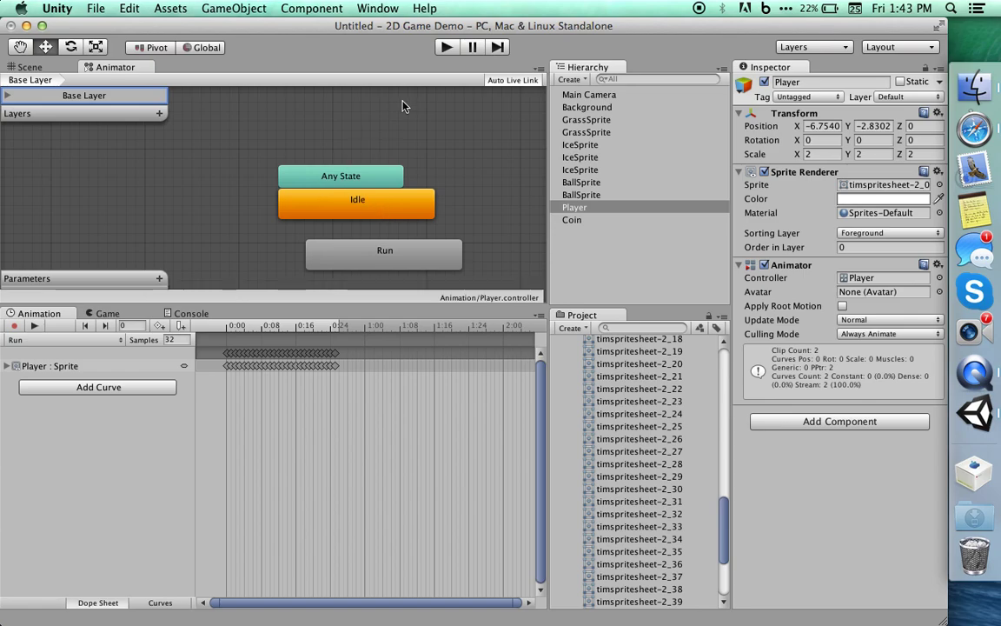
left_click(571, 207)
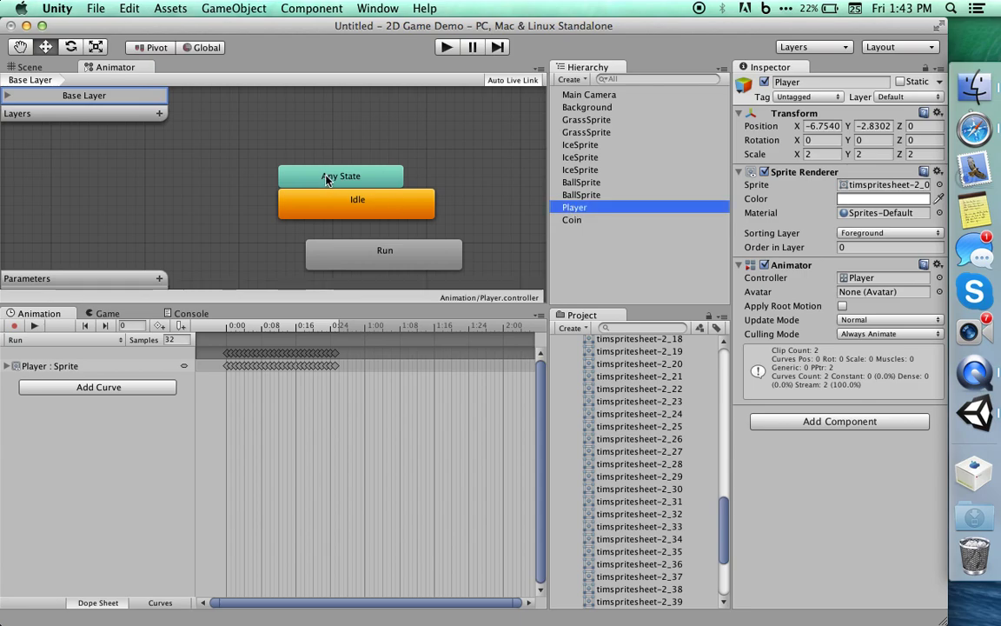
left_click_drag(327, 180, 122, 162)
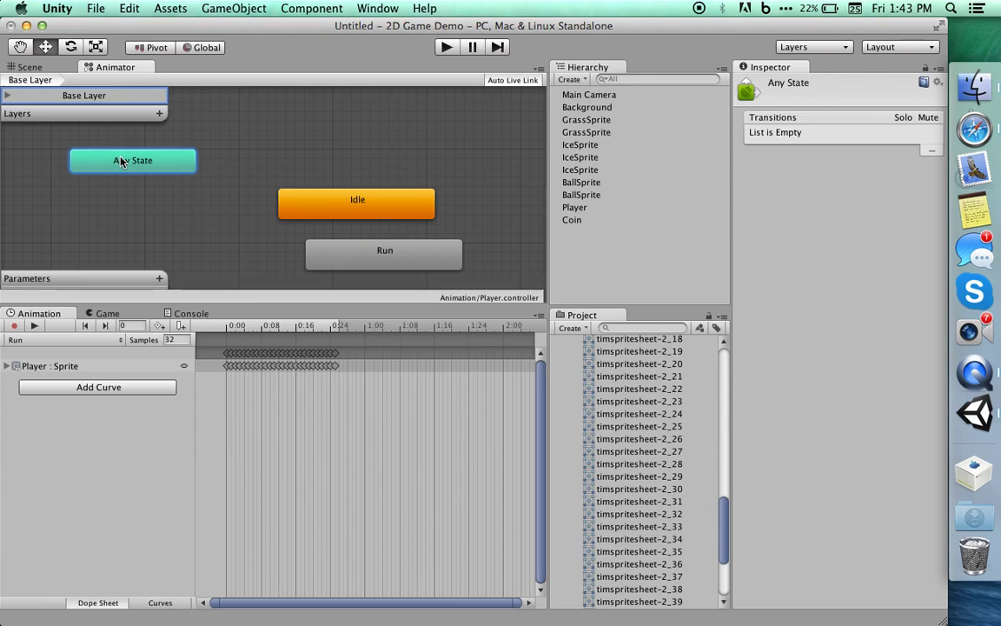
left_click_drag(361, 216, 287, 172)
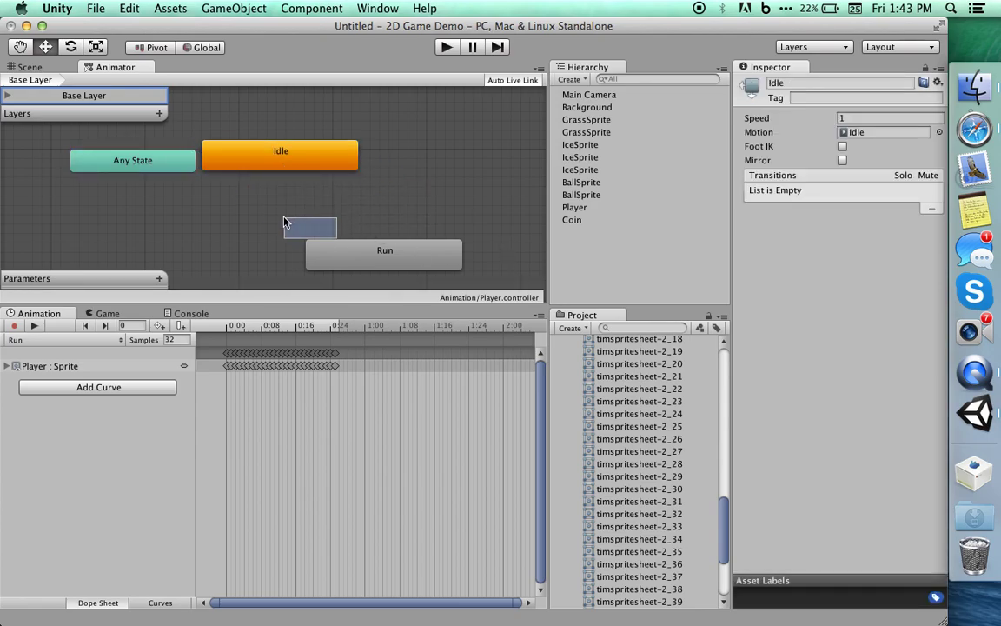
left_click_drag(365, 259, 422, 209)
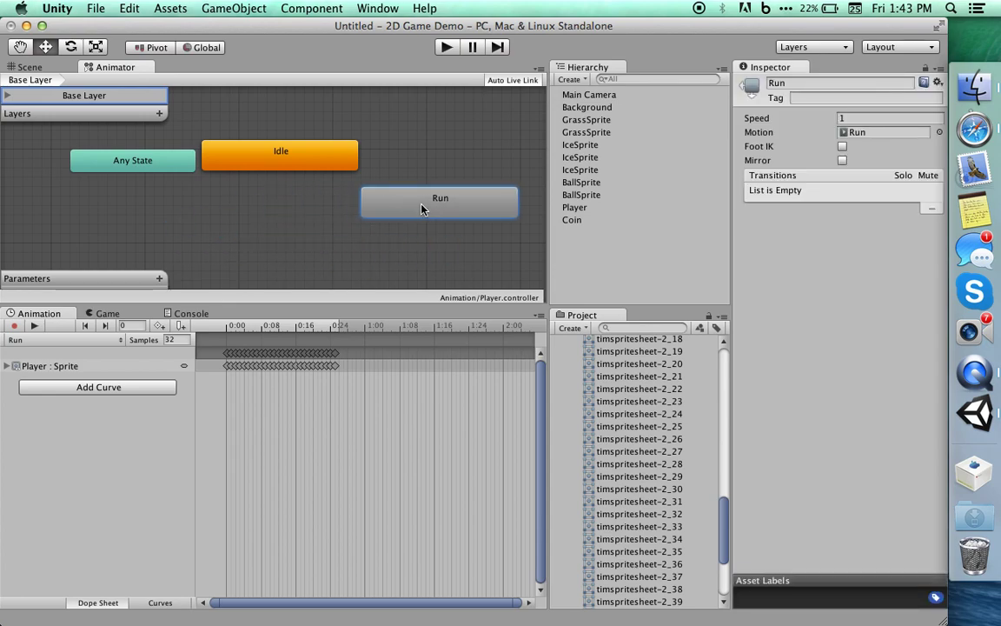
left_click(311, 160)
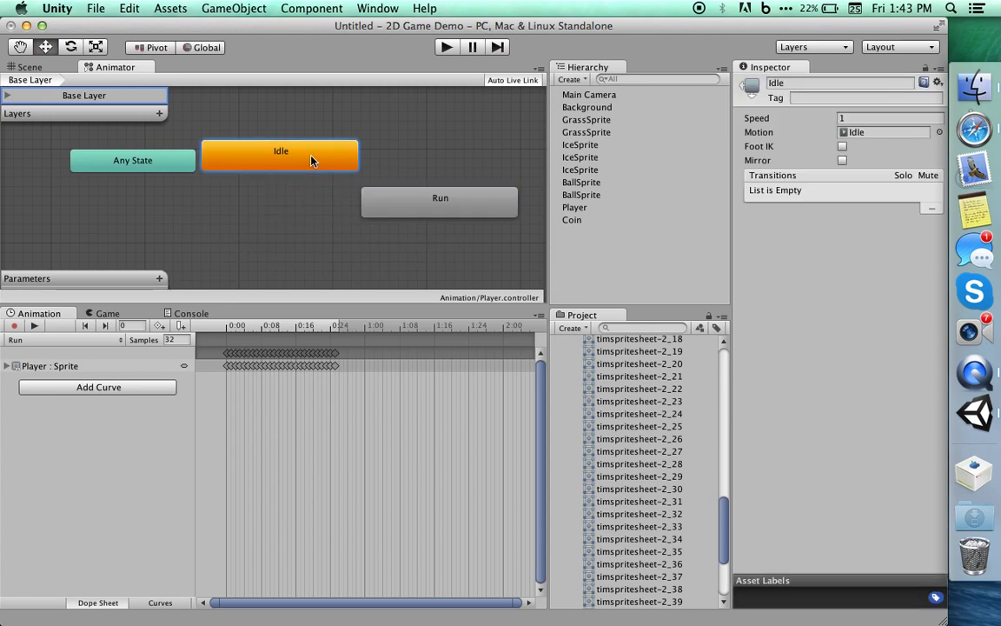
right_click(312, 159)
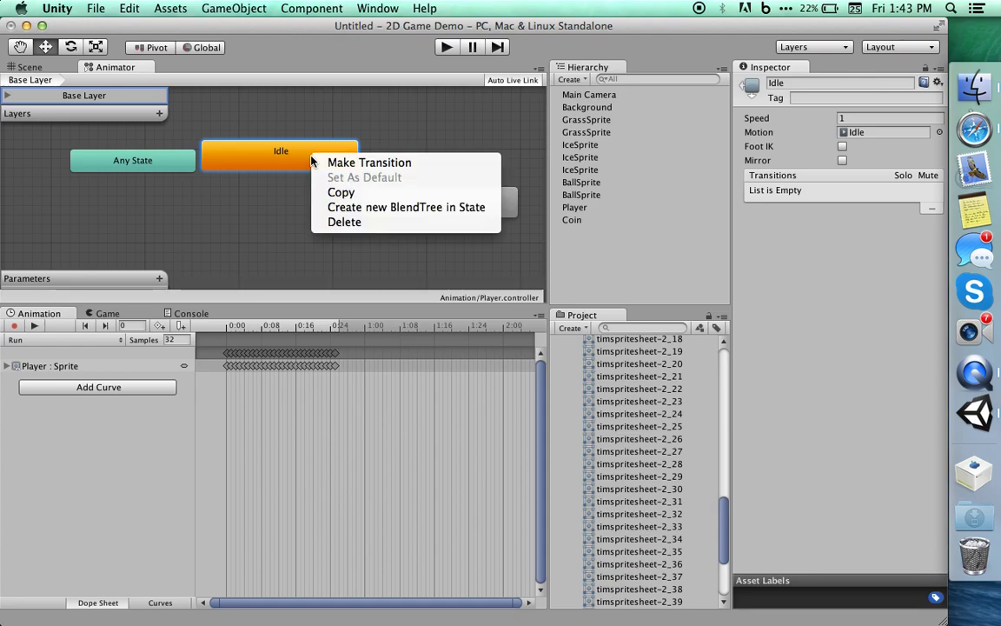
left_click(224, 145)
left_click(408, 203)
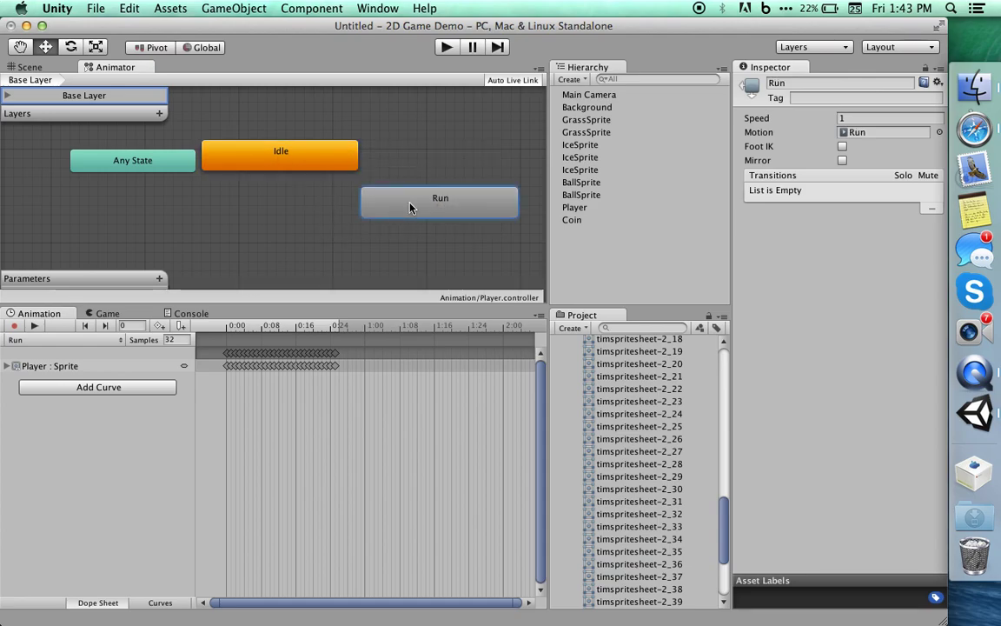
right_click(410, 202)
left_click(474, 224)
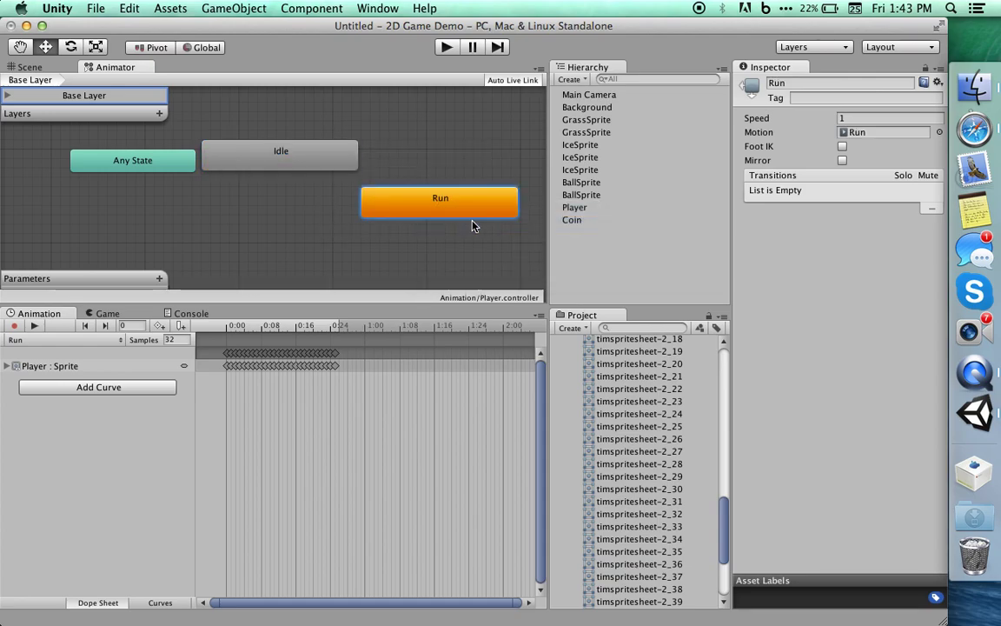
right_click(302, 162)
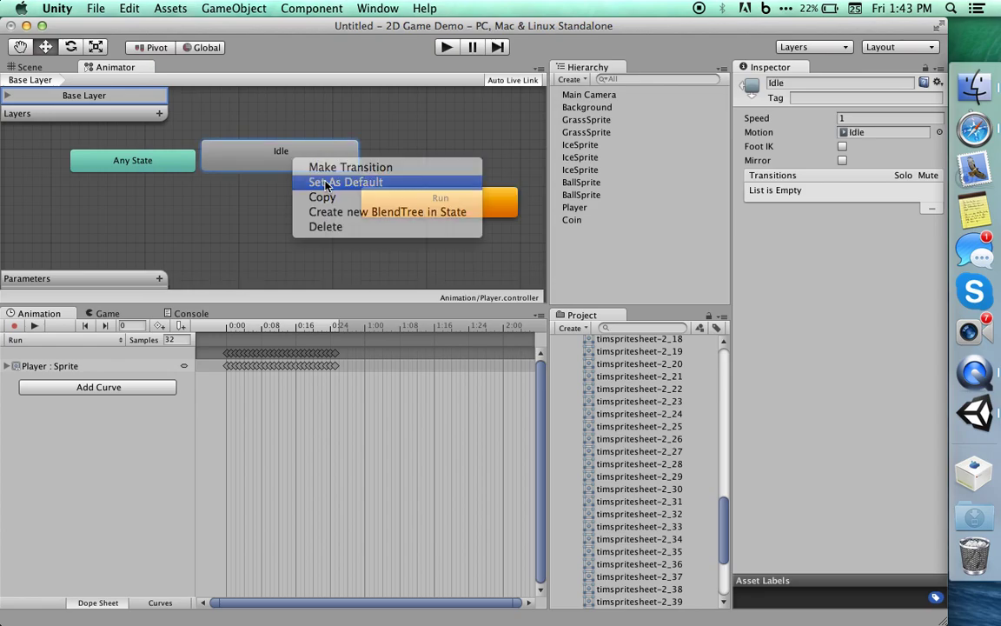
left_click(325, 185)
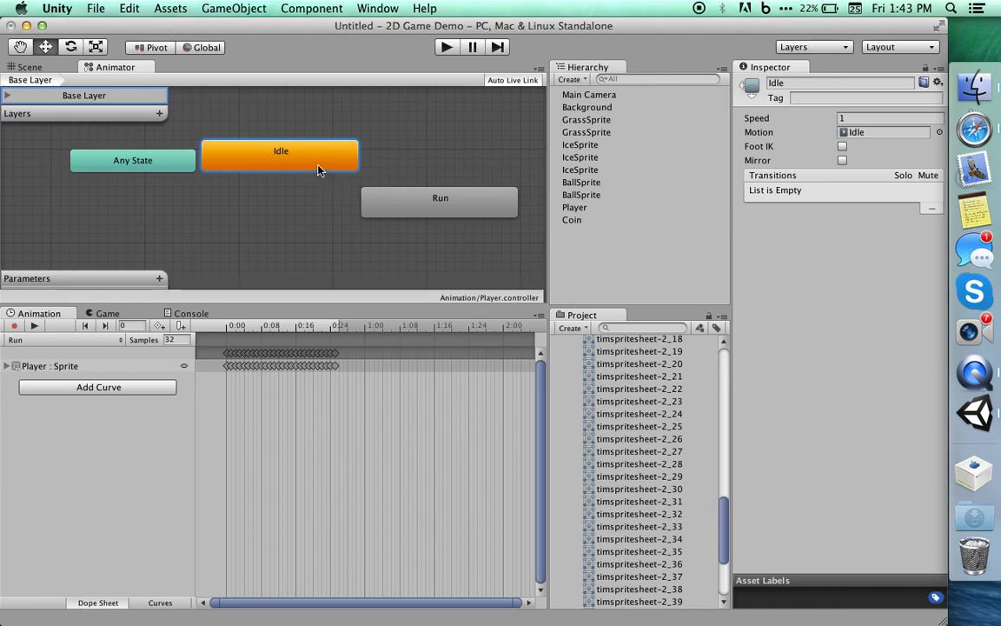
Create a transition from Idle to Run and place Run directly below Idle.
left_click(396, 193)
left_click(330, 156)
right_click(311, 162)
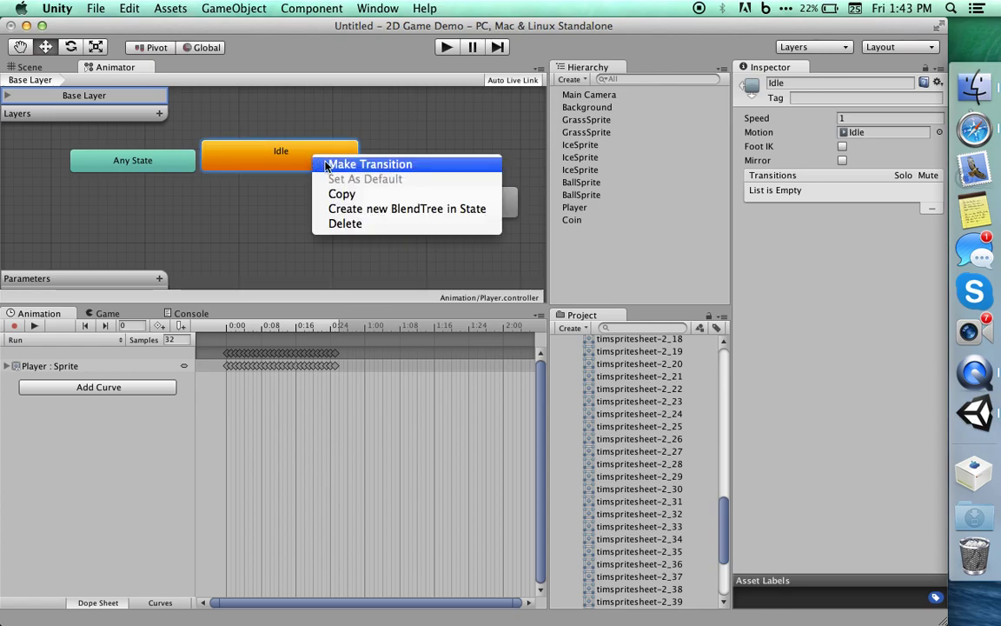
left_click(324, 161)
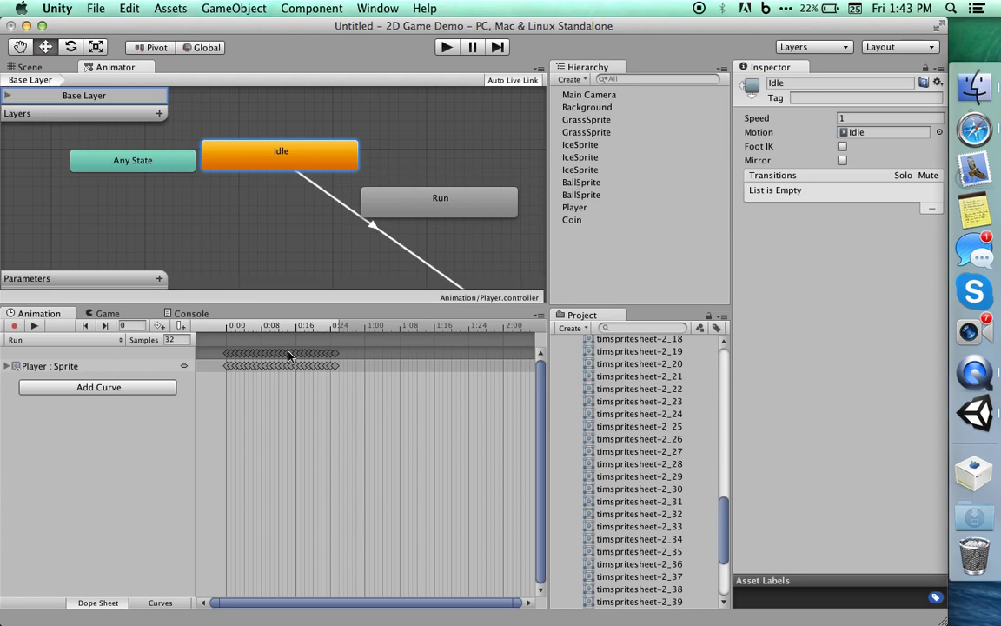
left_click(440, 215)
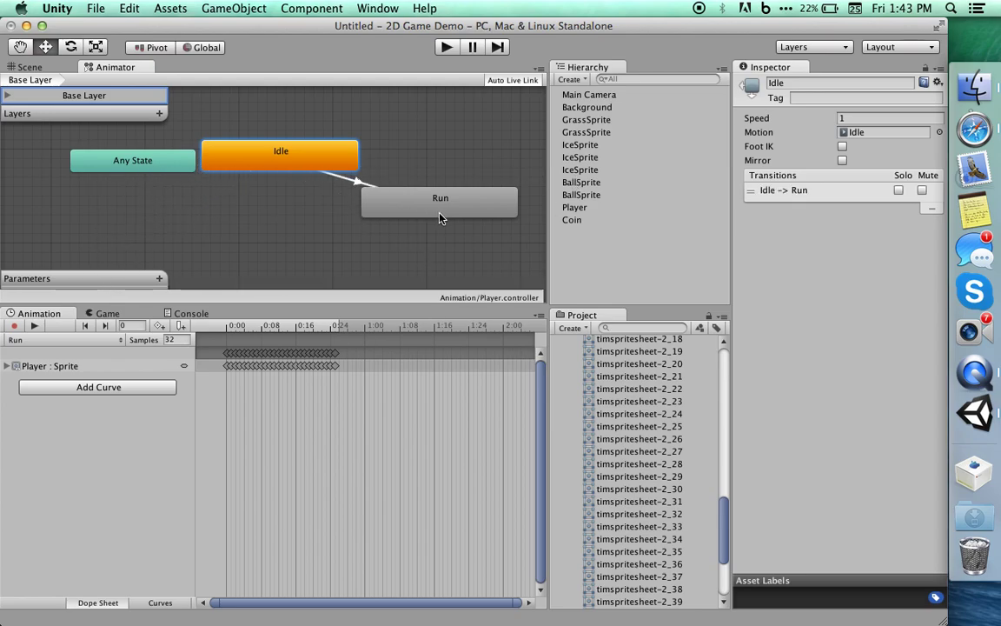
left_click_drag(439, 216, 295, 275)
left_click(297, 149)
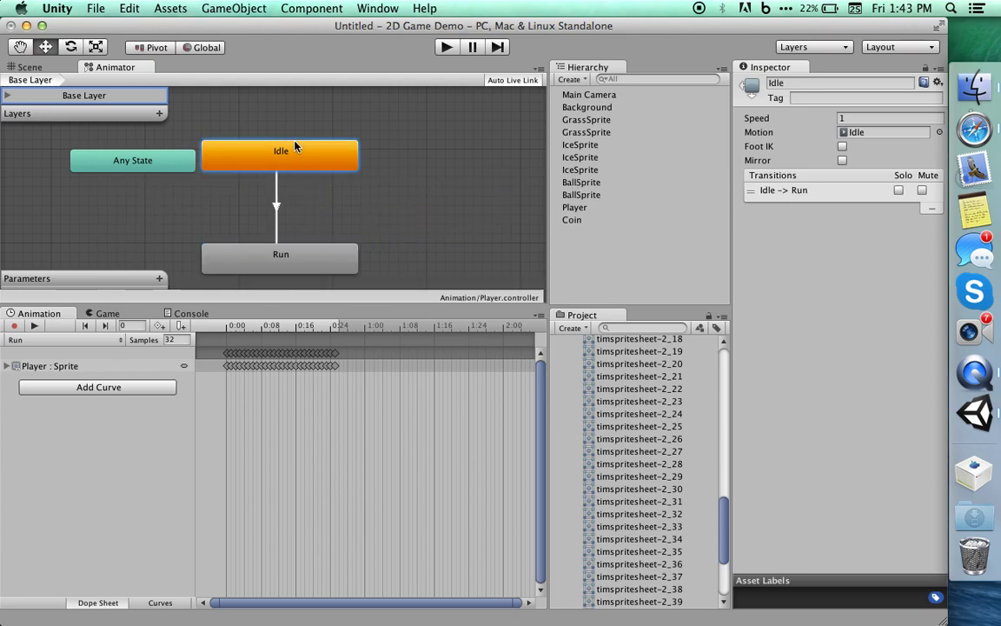
Add the return transition from Run back to Idle.
left_click(295, 266)
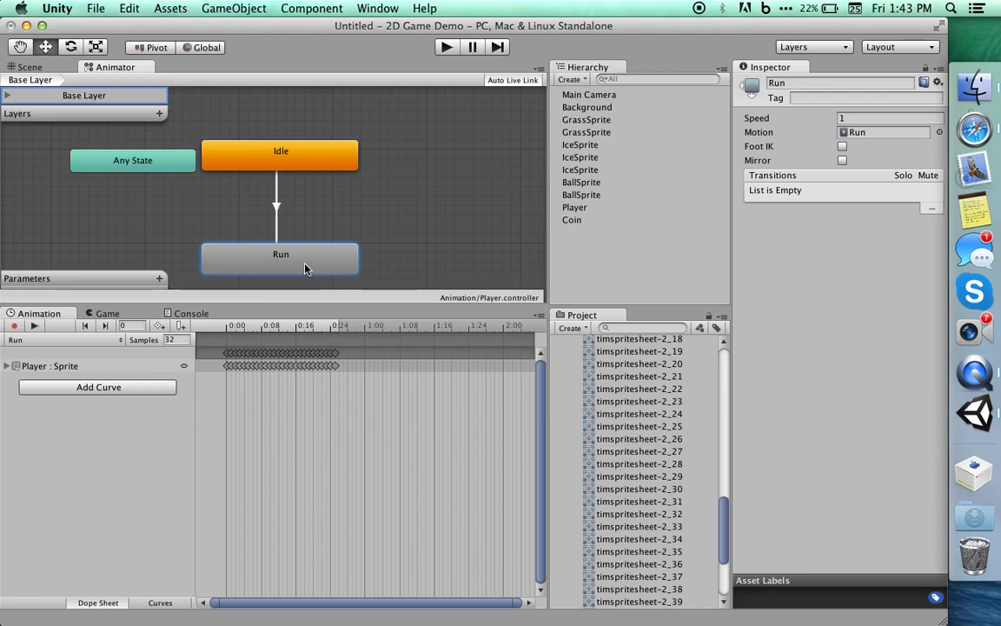
right_click(296, 184)
left_click(292, 254)
right_click(322, 263)
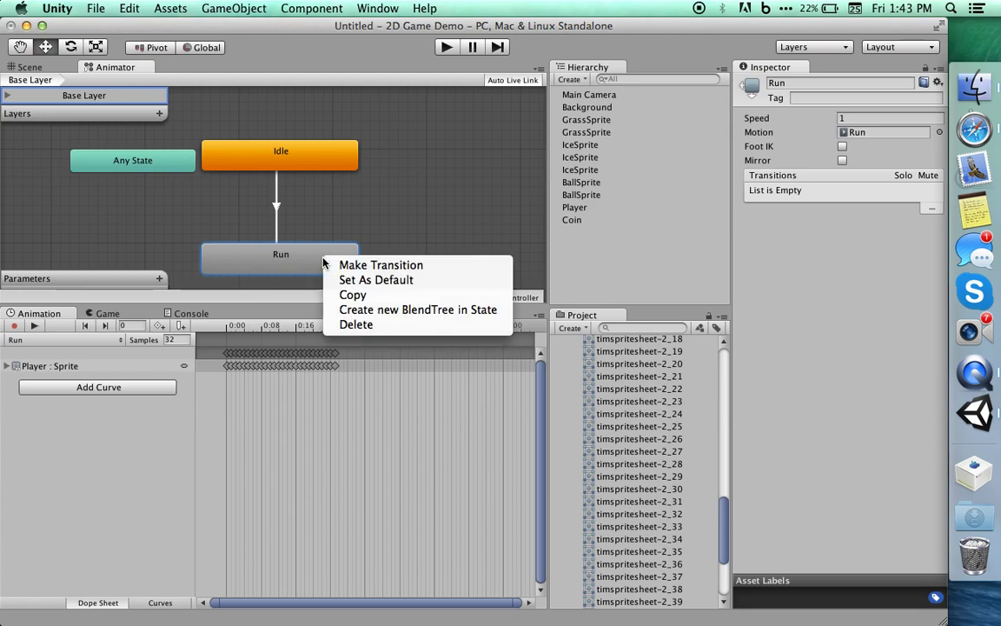
left_click(347, 264)
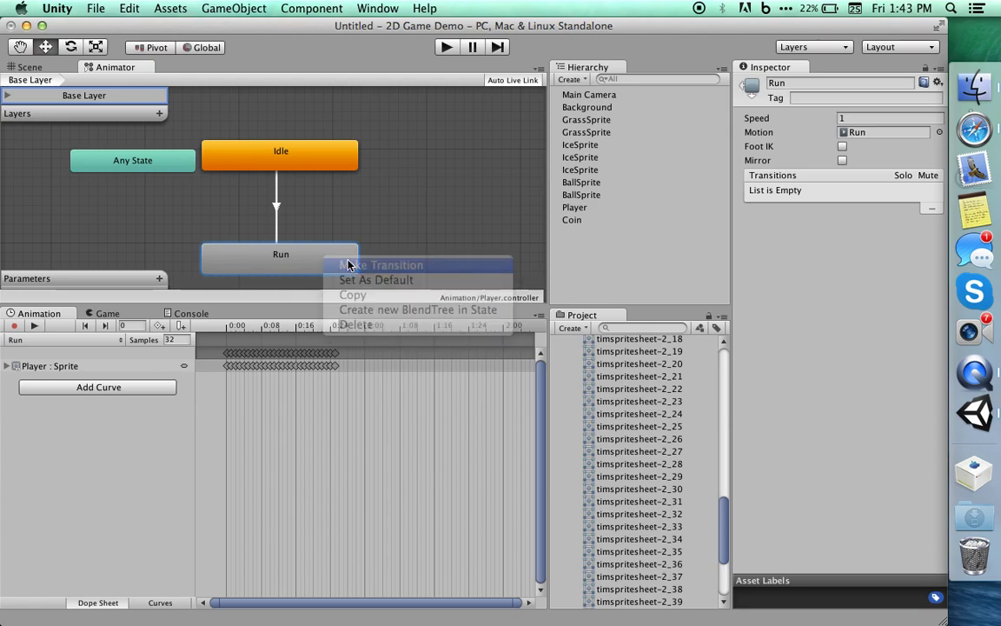
left_click(354, 158)
left_click(353, 158)
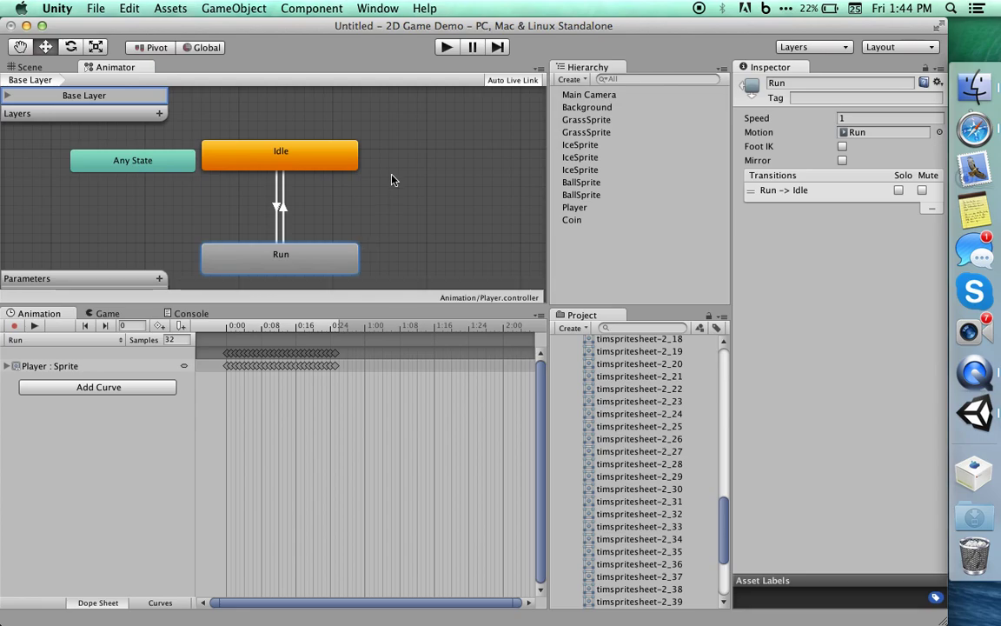
Select the Idle-to-Run transition and widen the Inspector to view its settings.
left_click(279, 208)
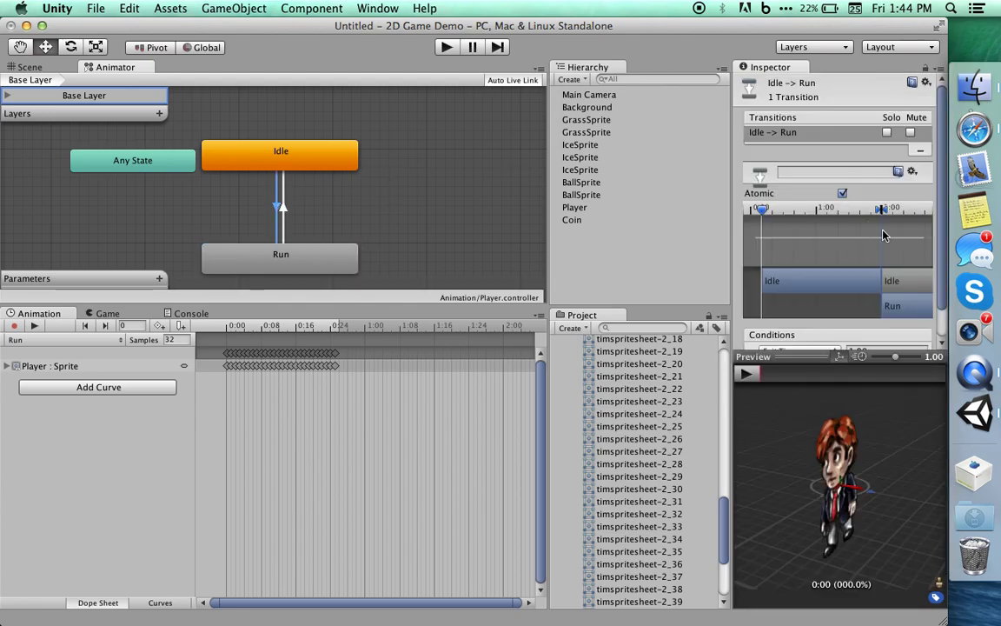
left_click_drag(727, 195, 551, 195)
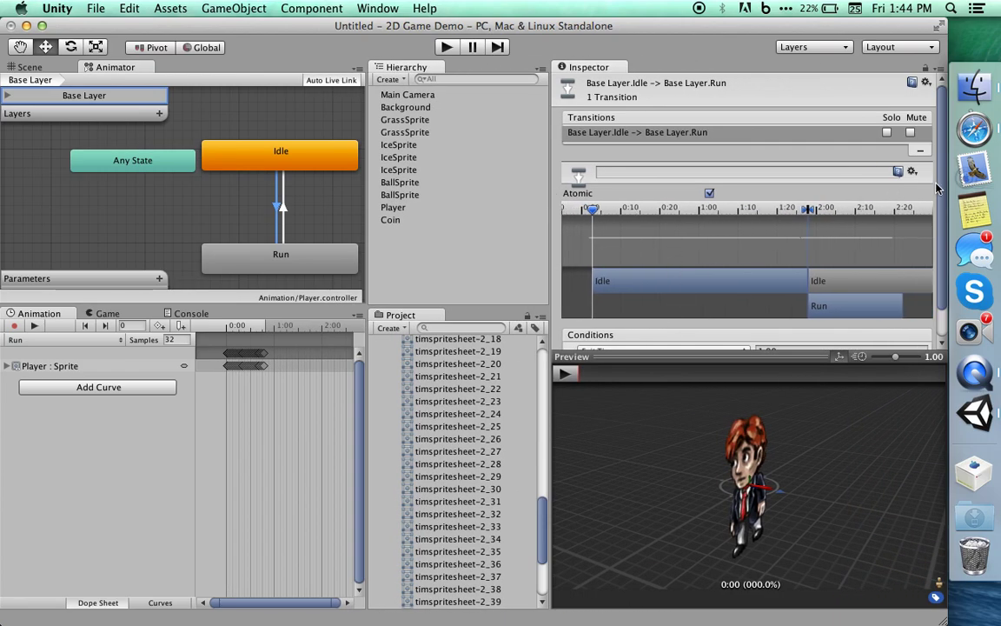
scroll(944, 259, "down", 2)
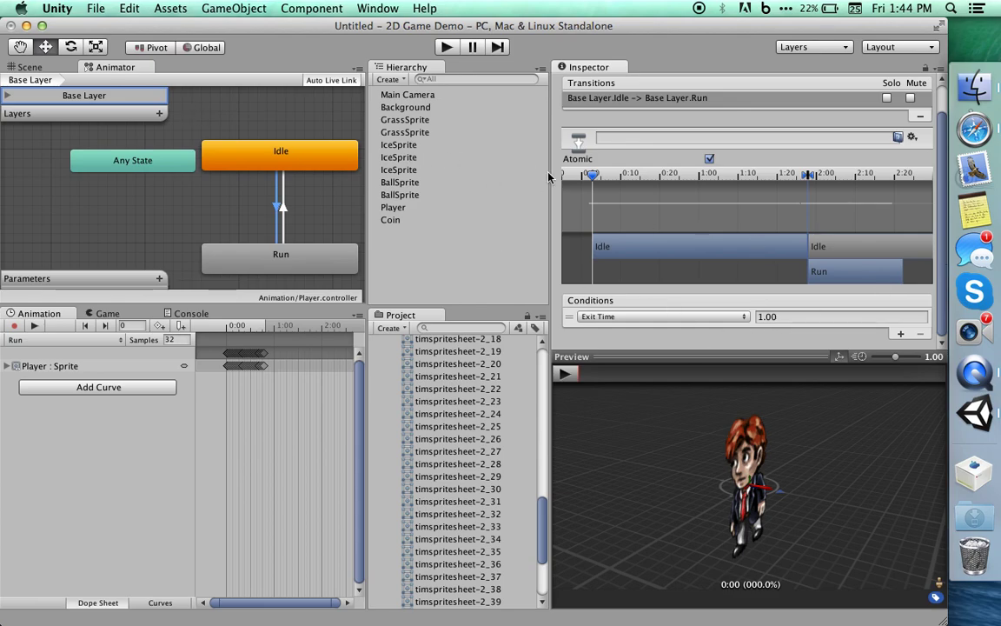
left_click_drag(365, 185, 550, 193)
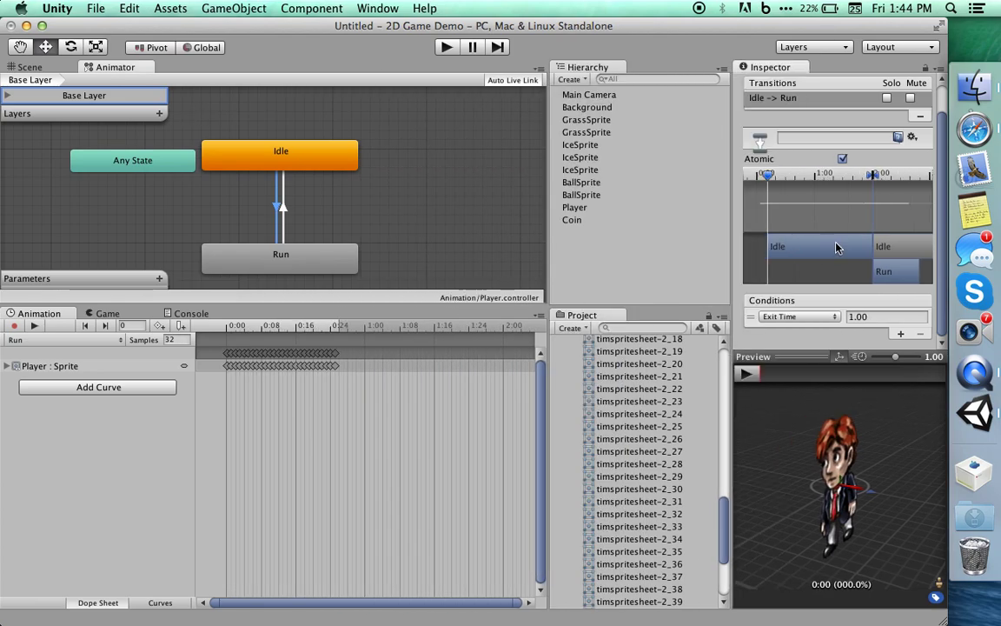
left_click(160, 278)
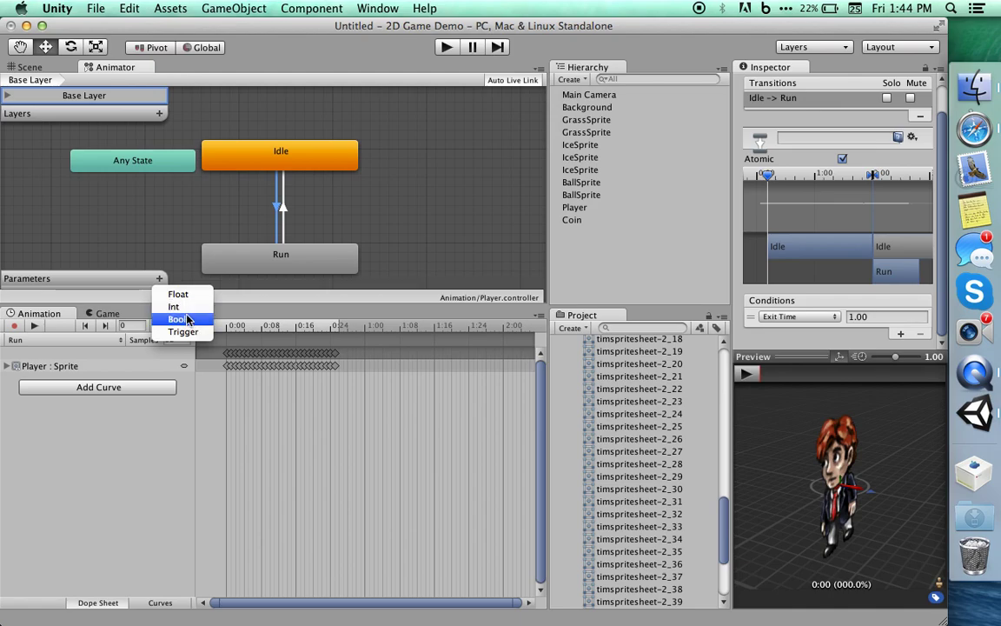
left_click(150, 218)
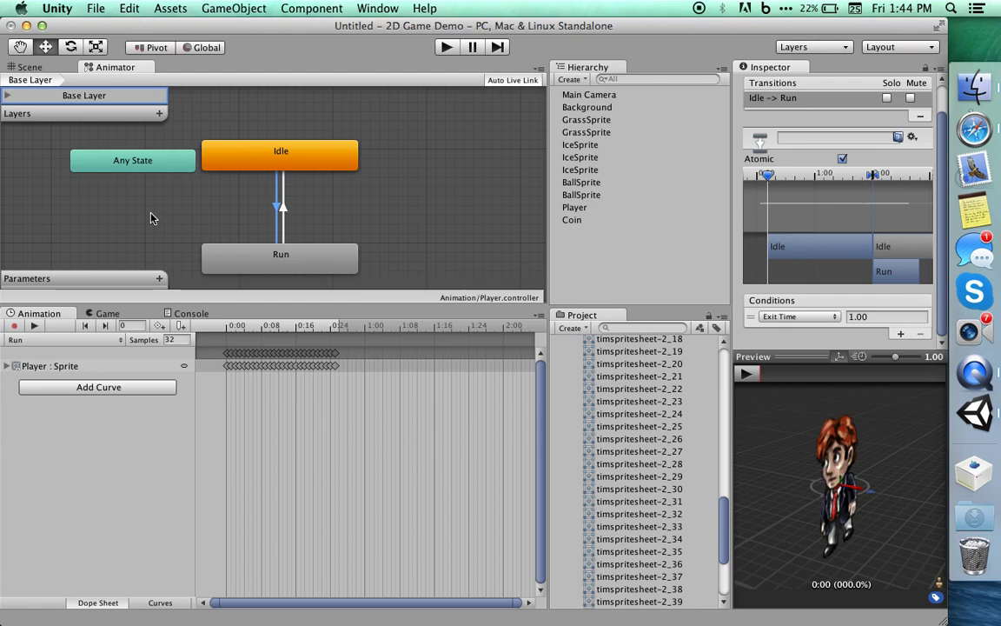
left_click(159, 279)
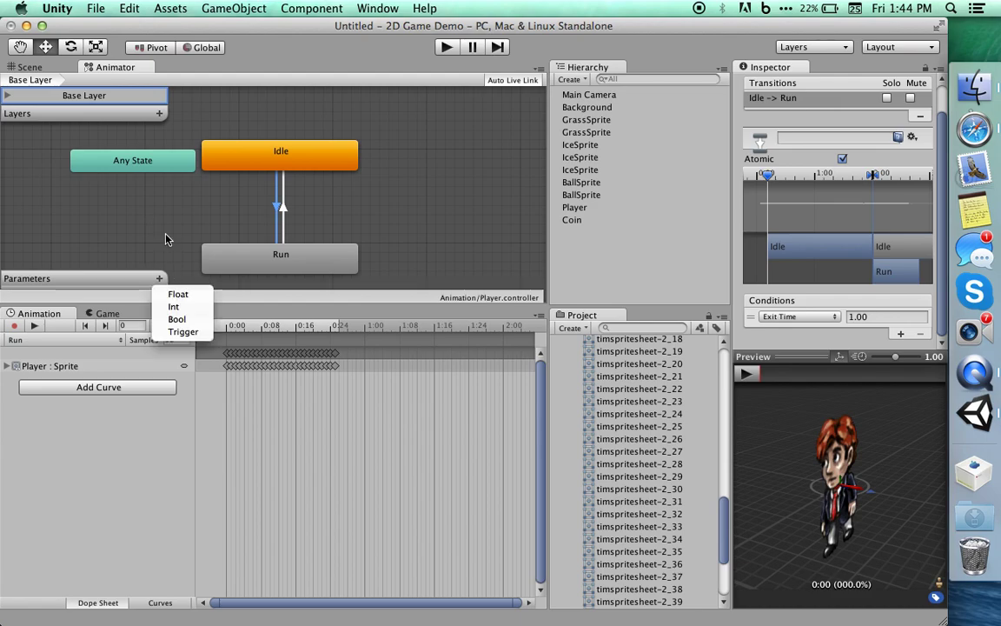
left_click(132, 196)
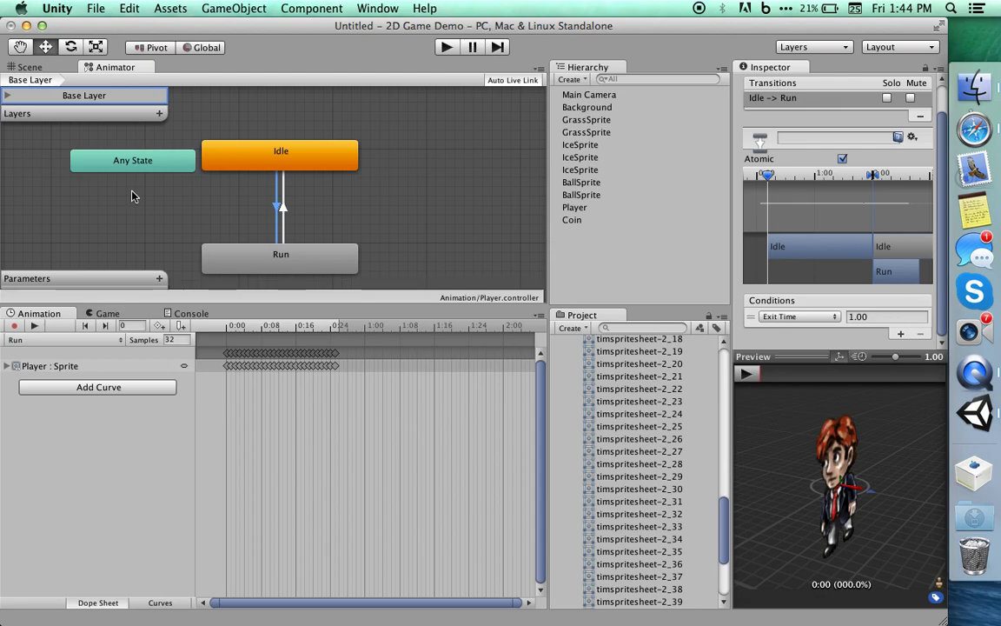
left_click(159, 279)
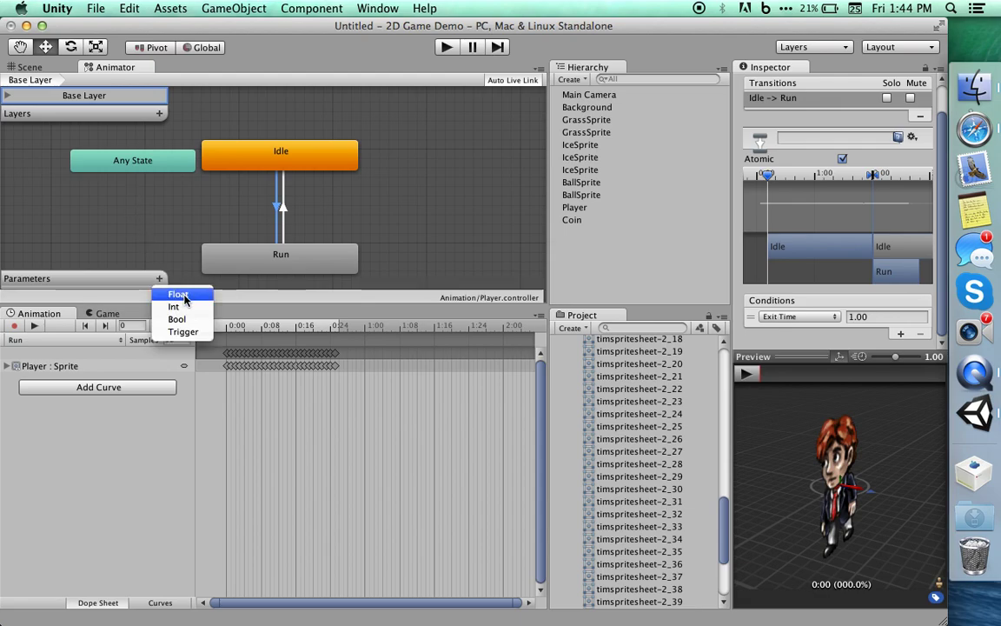
left_click(153, 255)
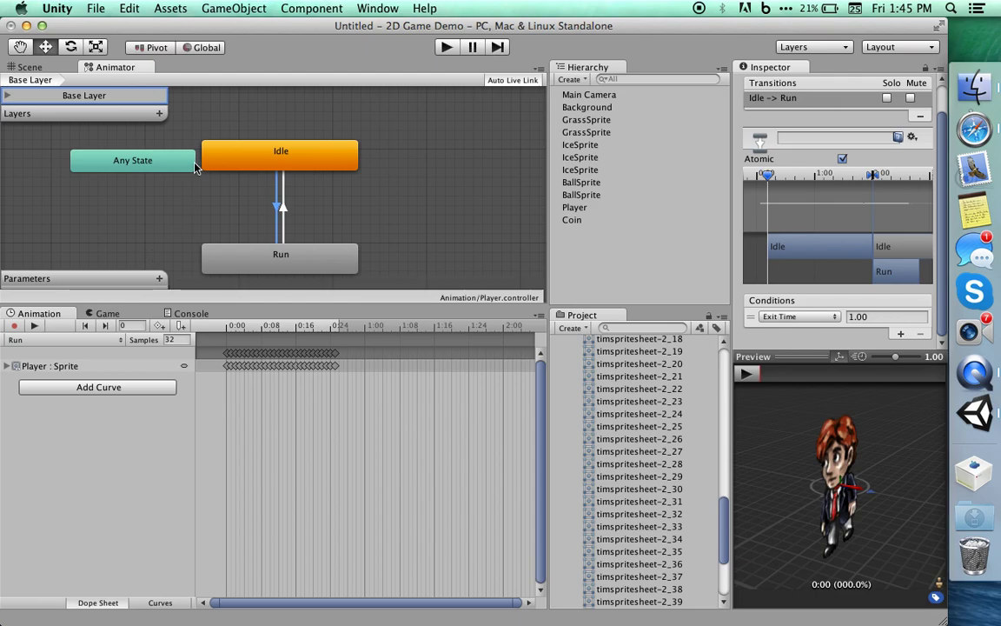
Play the Idle-to-Run transition in the Preview, then pause it.
left_click(201, 115)
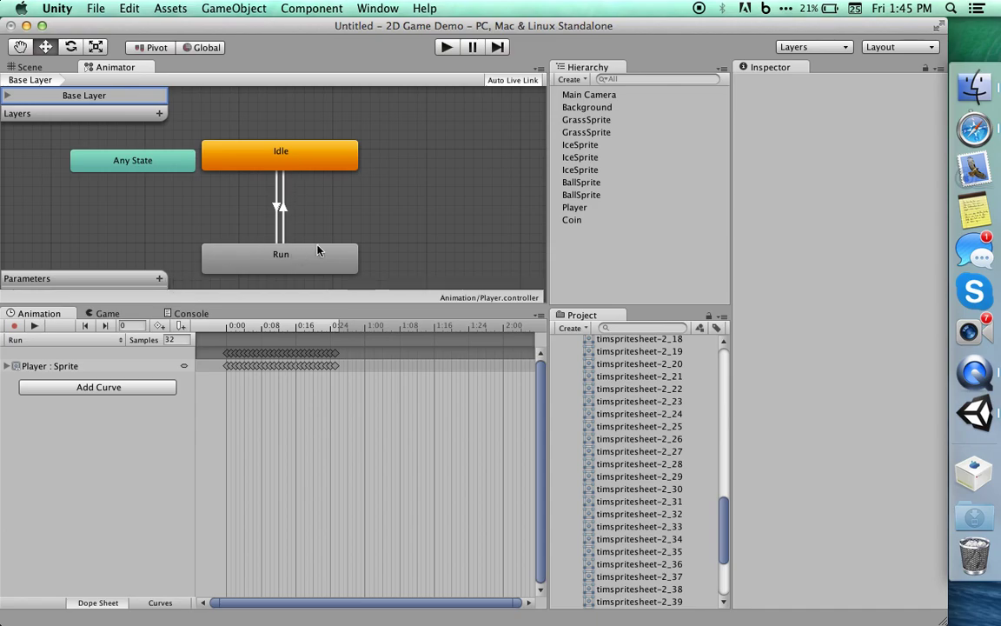
left_click(278, 206)
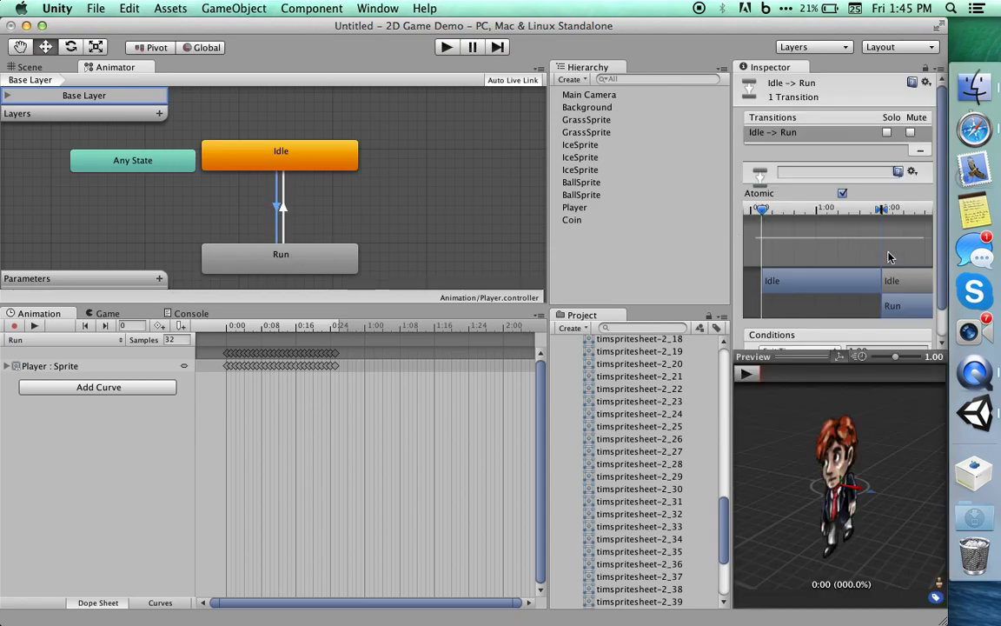
scroll(944, 271, "down", 2)
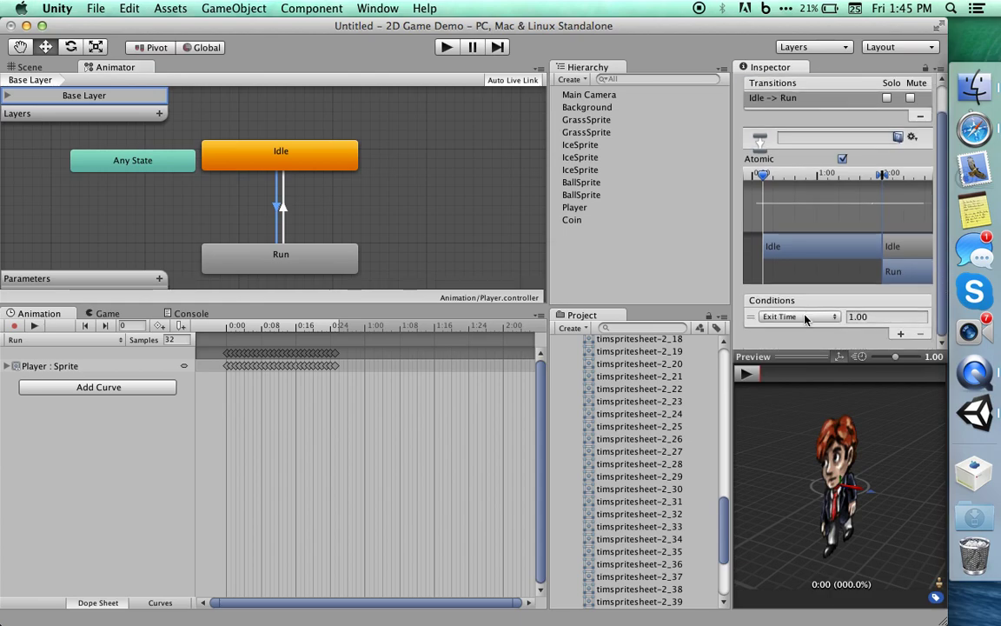
left_click(749, 375)
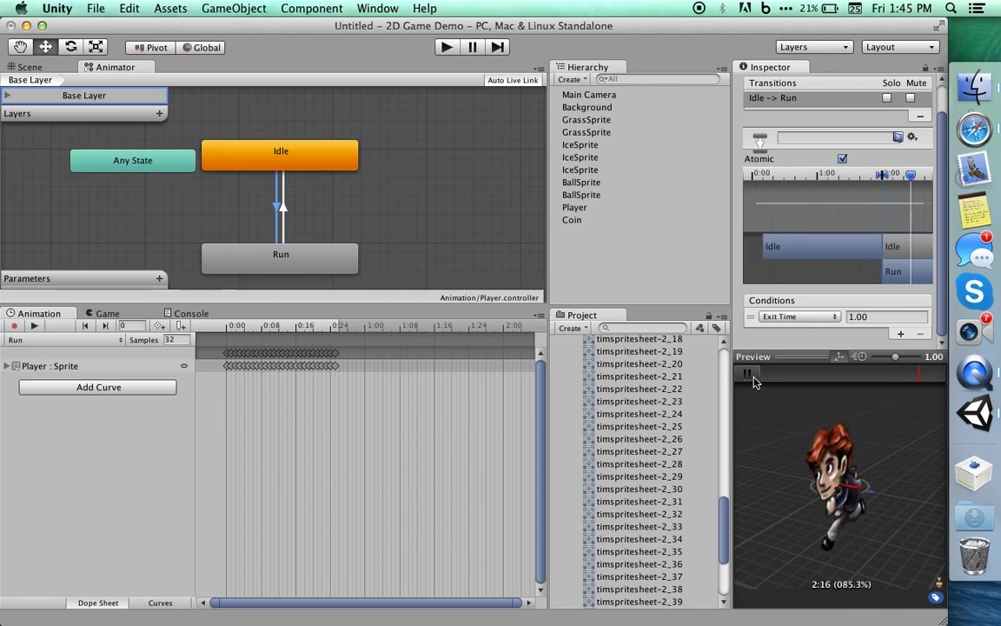
left_click(750, 375)
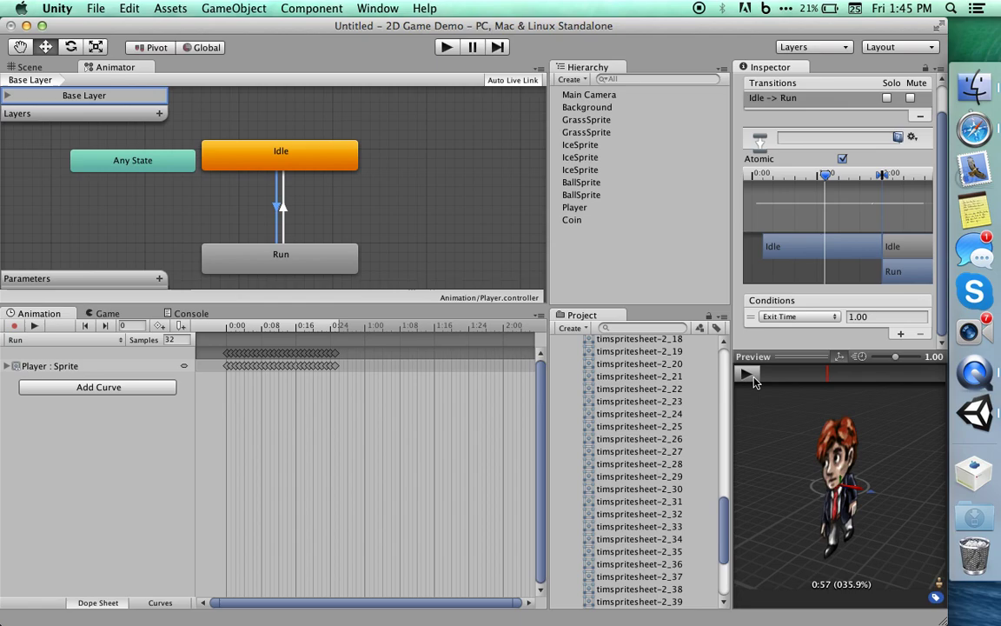
Leave the condition on Exit Time and bring up the parameter type list.
left_click(796, 317)
left_click(796, 318)
left_click(159, 278)
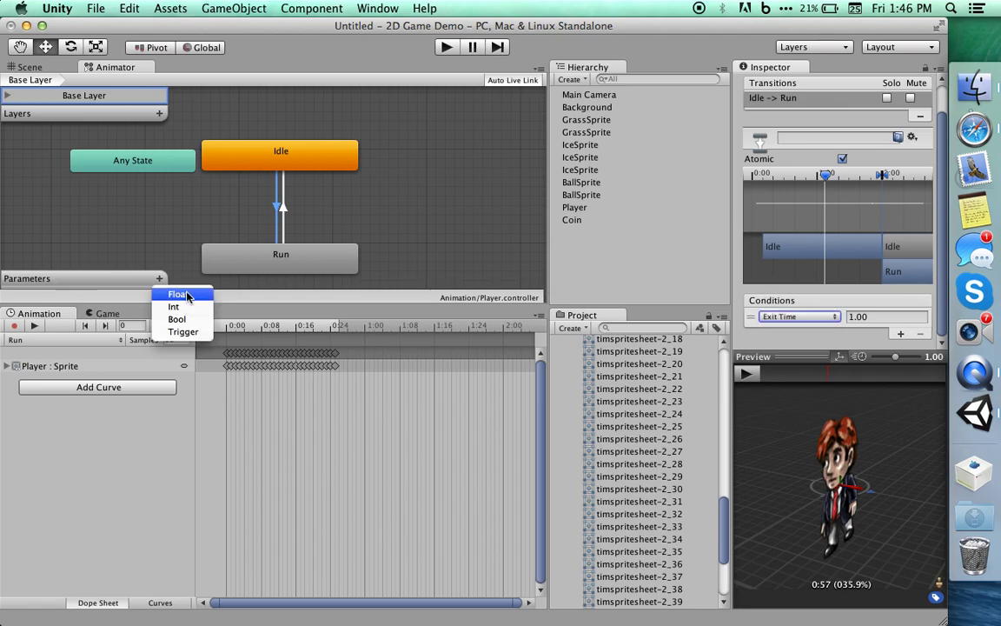
Add a new Float parameter named Speed to the Animator.
left_click(174, 289)
left_click(51, 280)
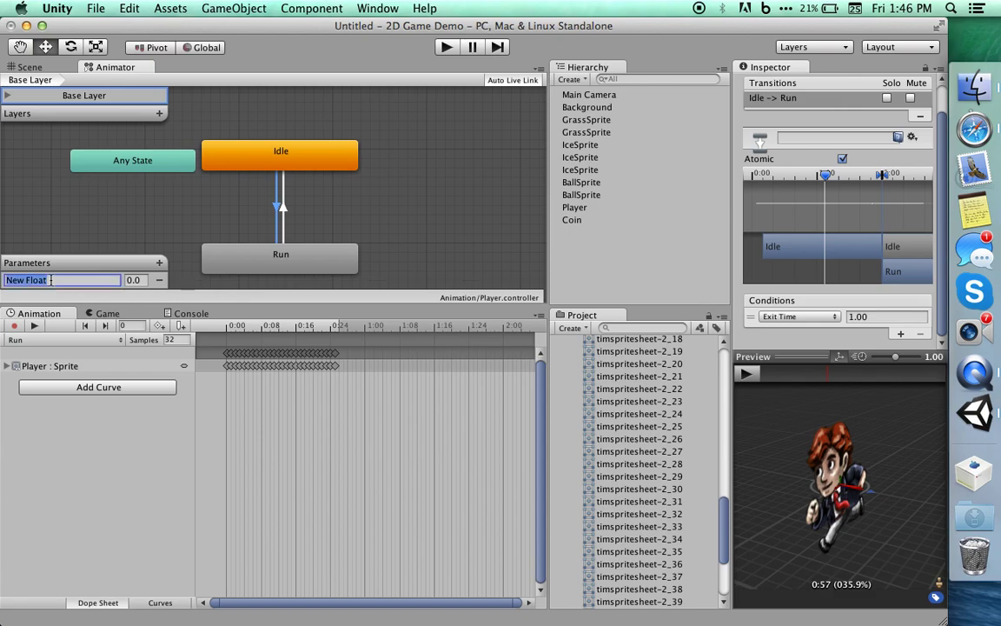
type("speed")
double_click(70, 280)
type("Speed")
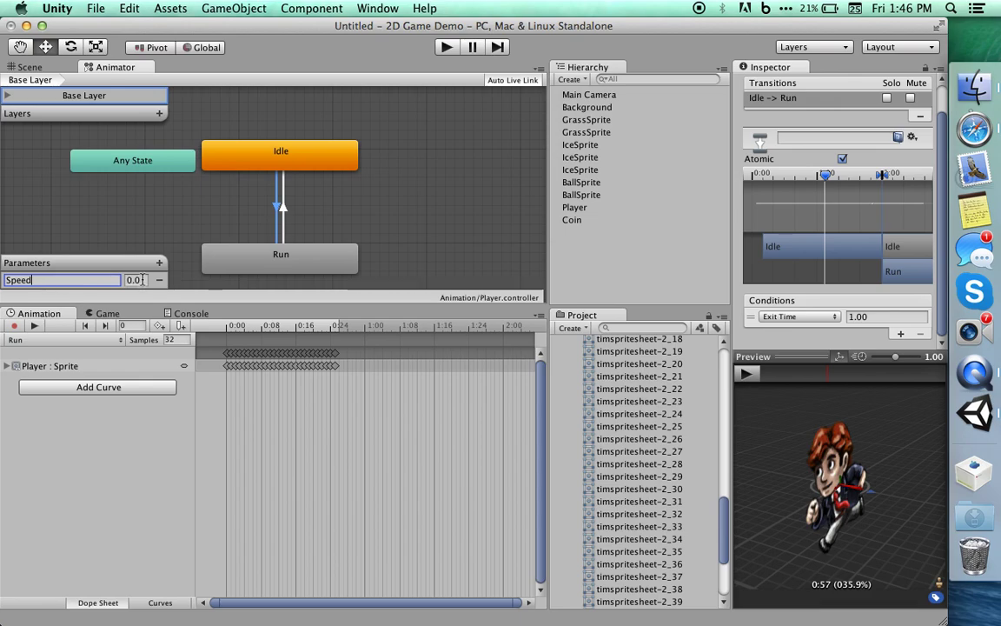
left_click(143, 280)
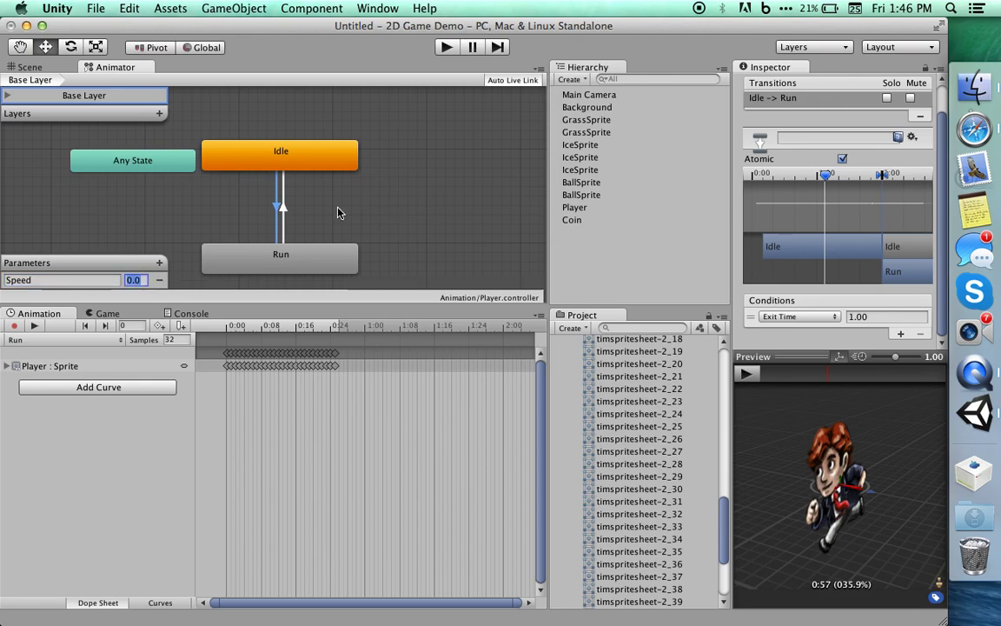
left_click(245, 162)
Set the Idle-to-Run transition condition to Speed Greater 0.
left_click(277, 233)
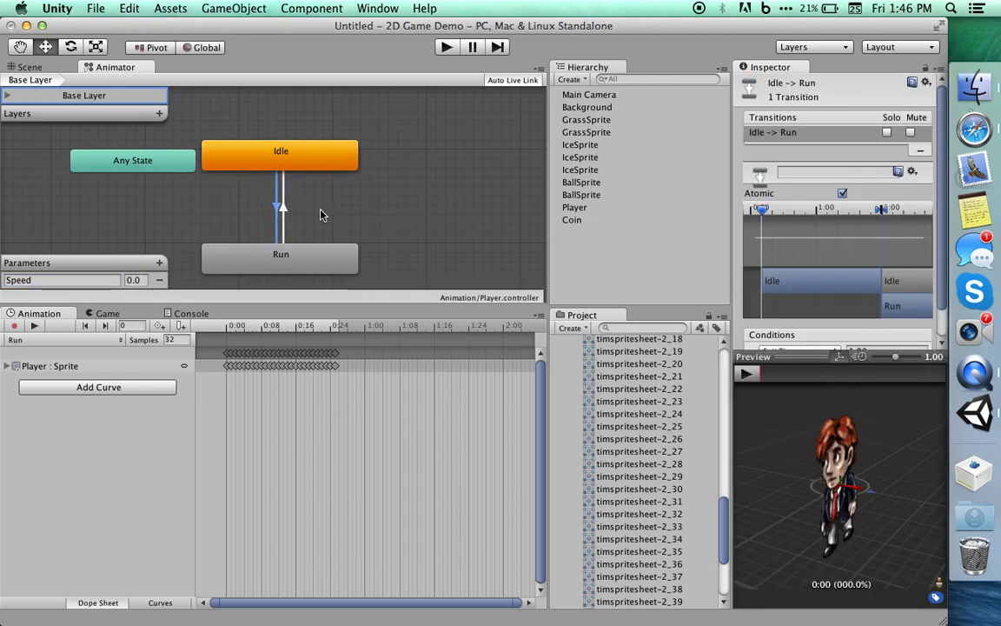
scroll(750, 330, "down", 2)
left_click(796, 319)
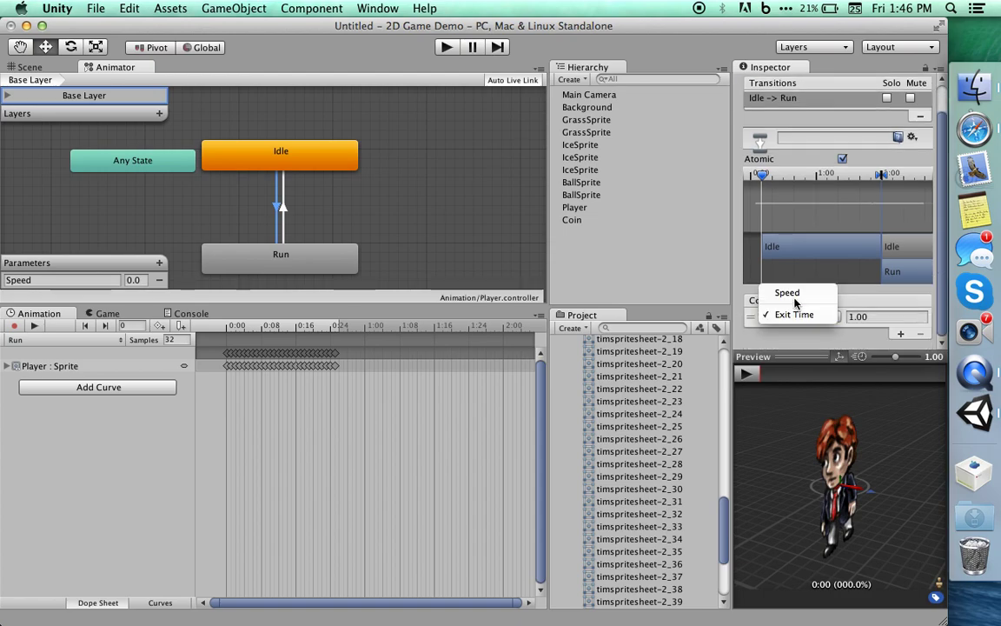
left_click(787, 293)
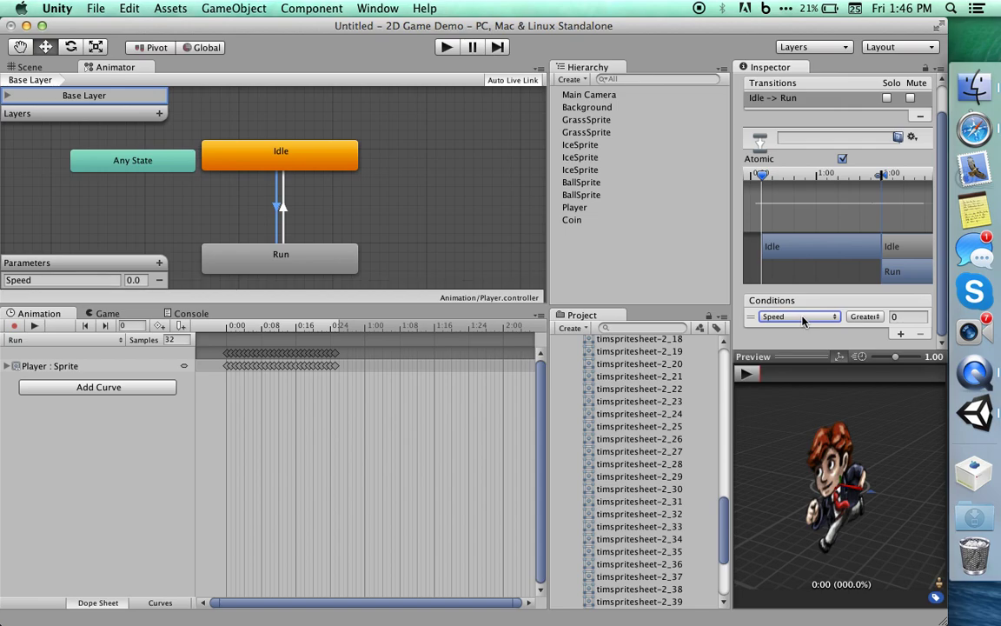
left_click(866, 317)
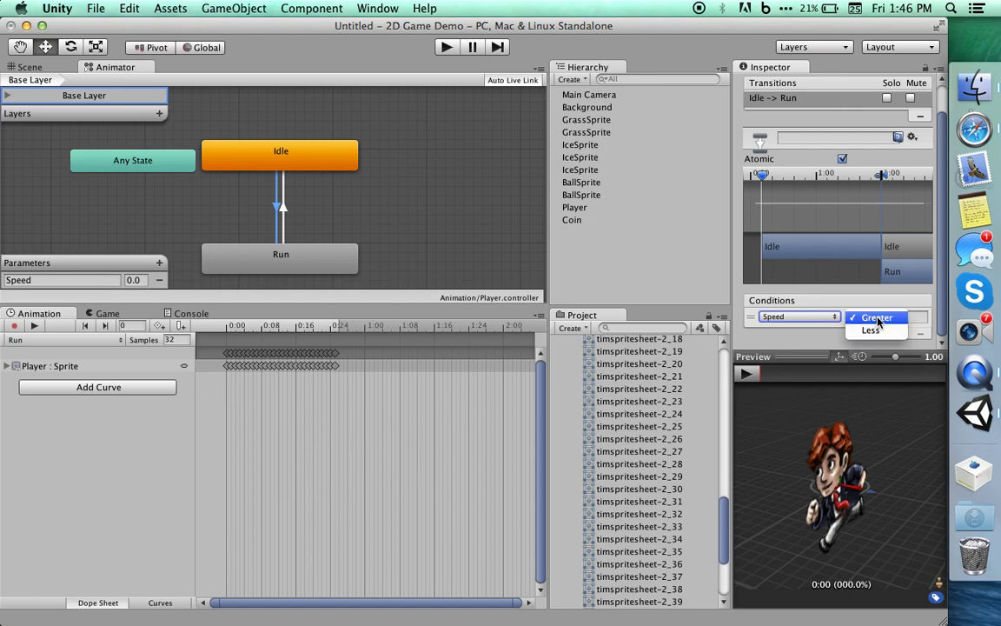
left_click(869, 316)
left_click(898, 318)
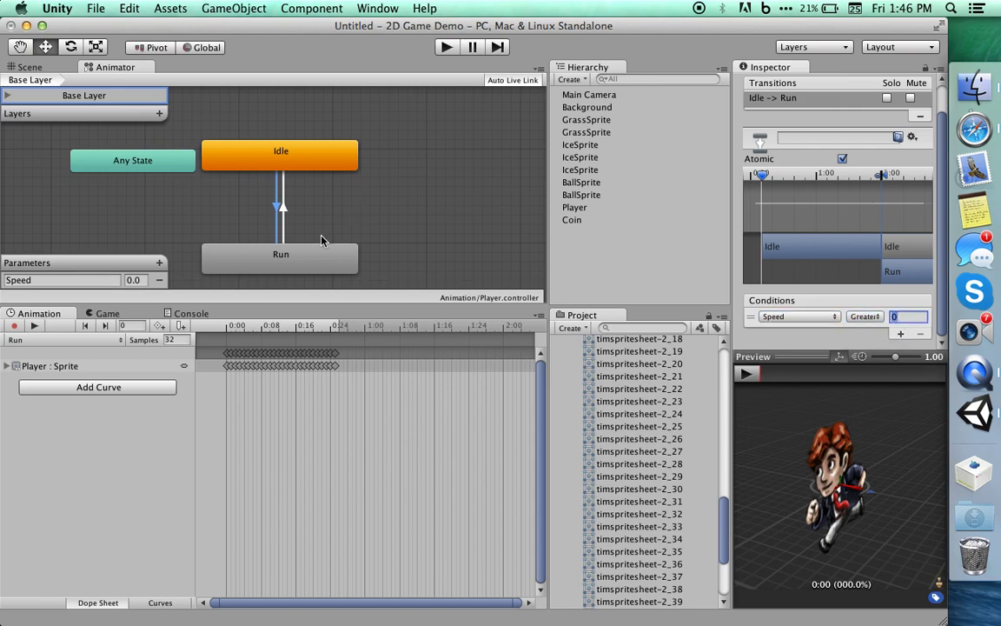
Preview the Idle-to-Run transition, then select the Run-to-Idle transition.
left_click(747, 376)
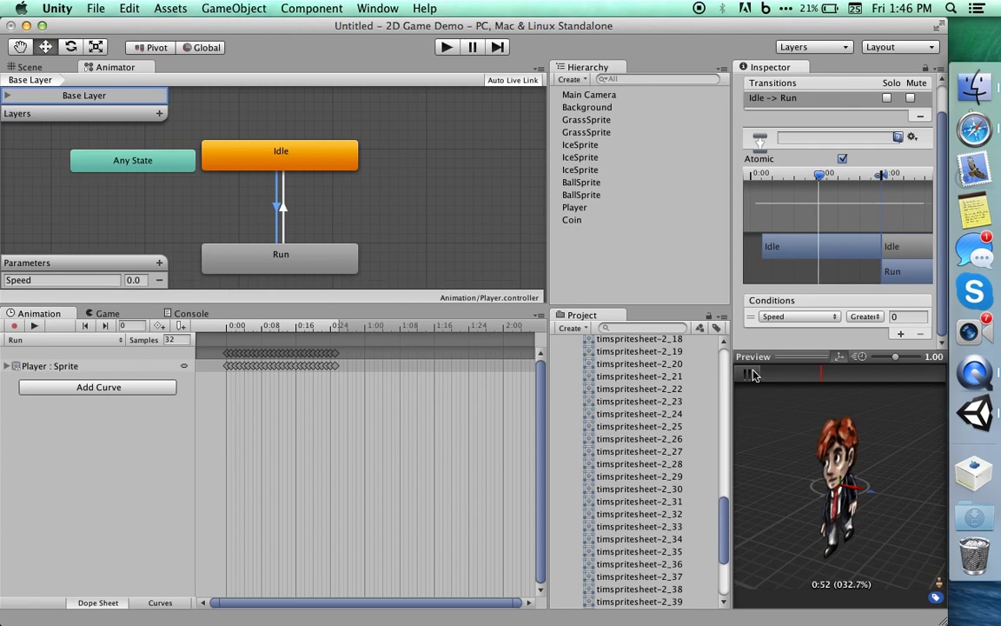
left_click(746, 376)
left_click(277, 205)
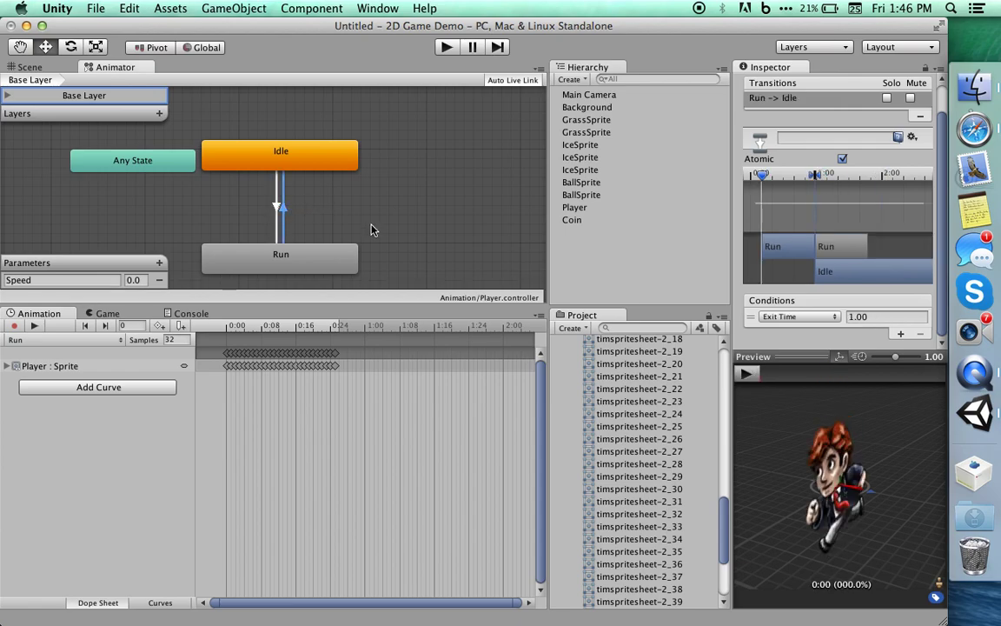
Change the Run-to-Idle condition from Exit Time to Speed Less 0.
left_click(796, 316)
left_click(782, 292)
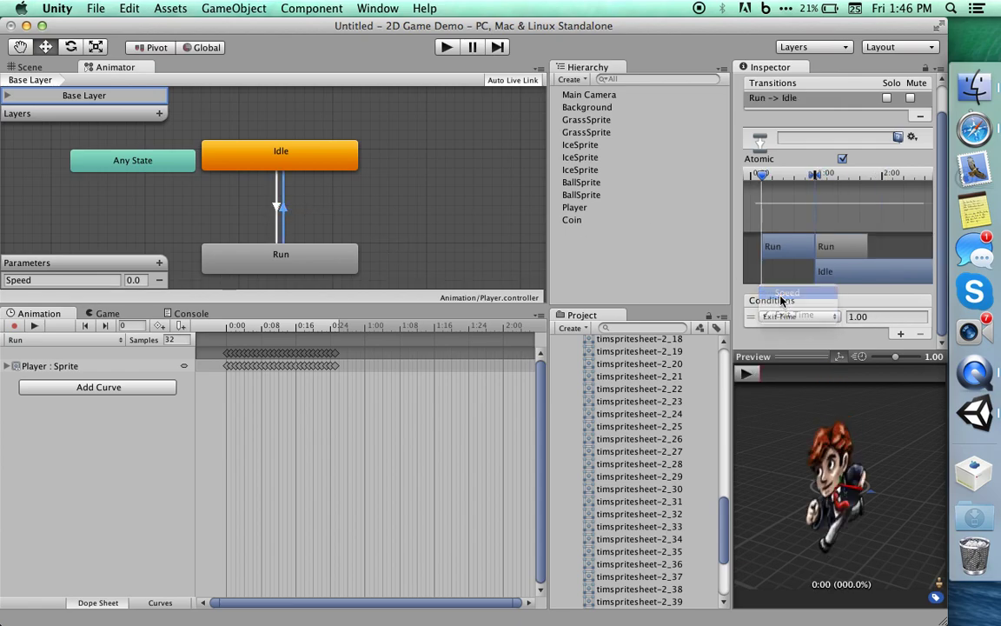
left_click(864, 316)
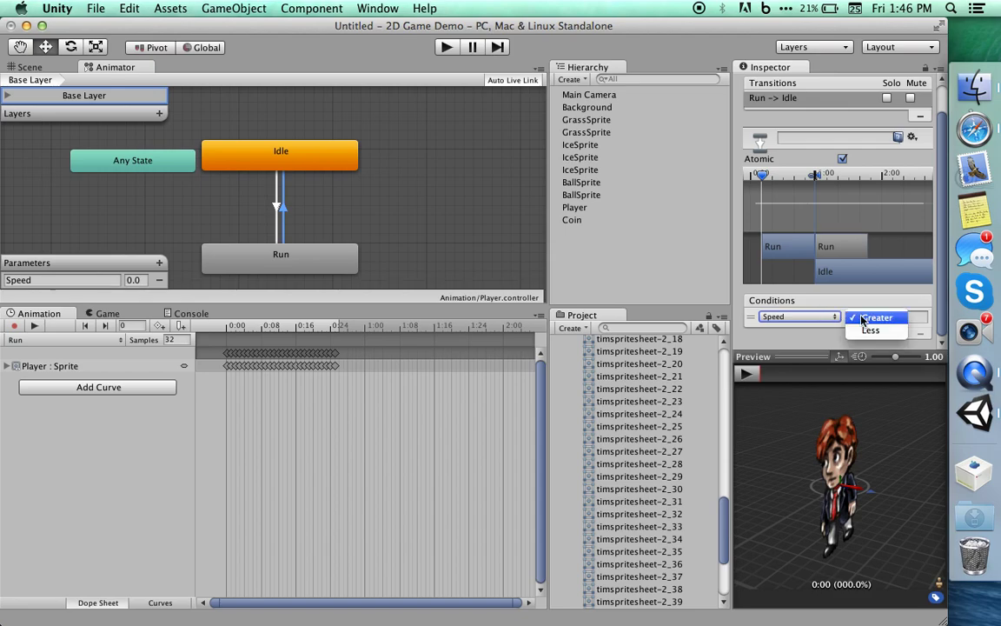
left_click(868, 331)
left_click(903, 318)
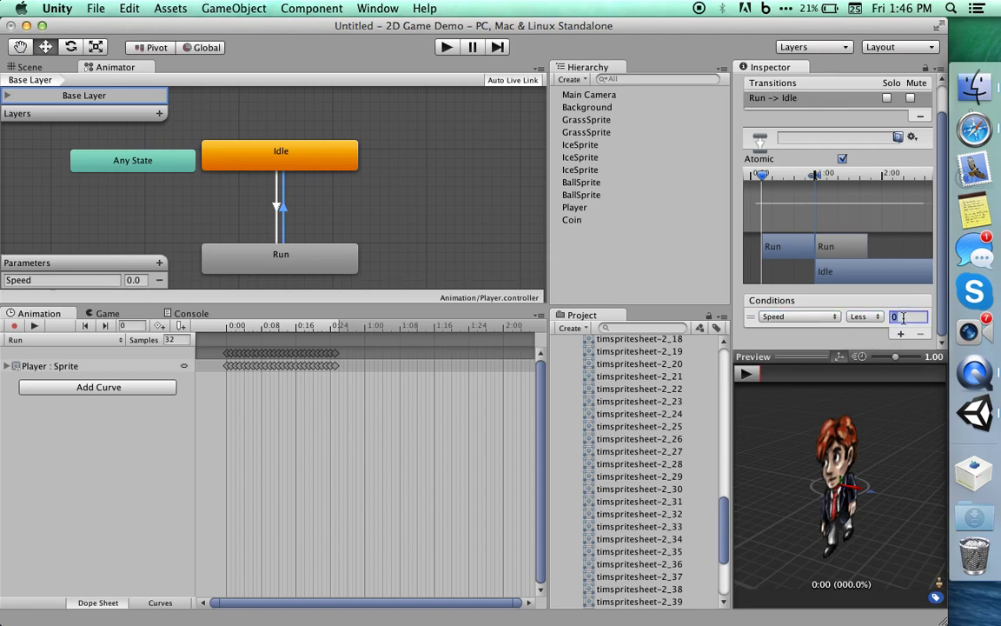
Preview the Run-to-Idle transition, then select the Player object.
left_click(747, 374)
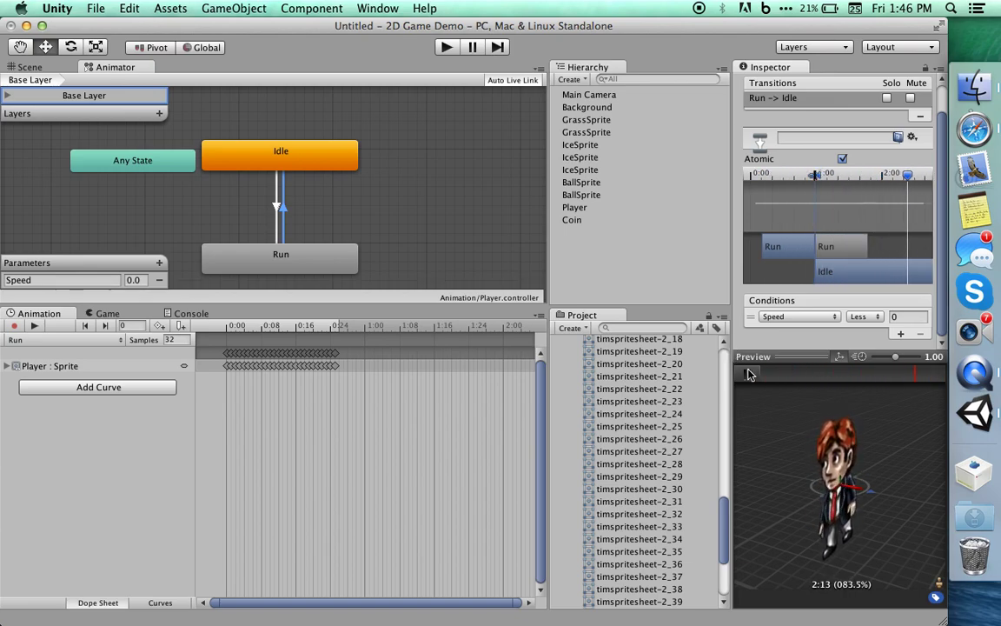
left_click(748, 375)
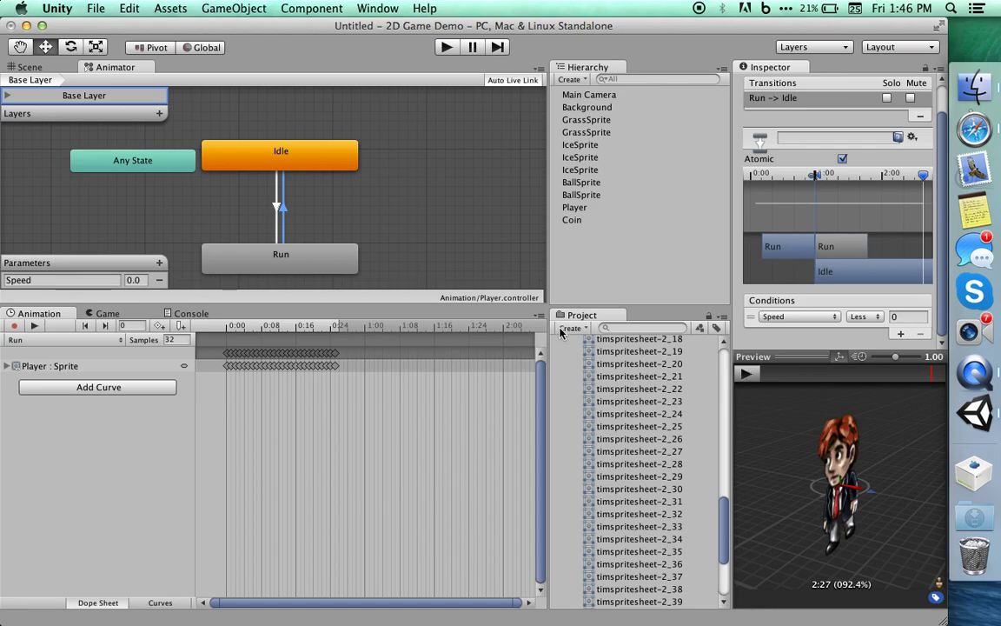
left_click(43, 365)
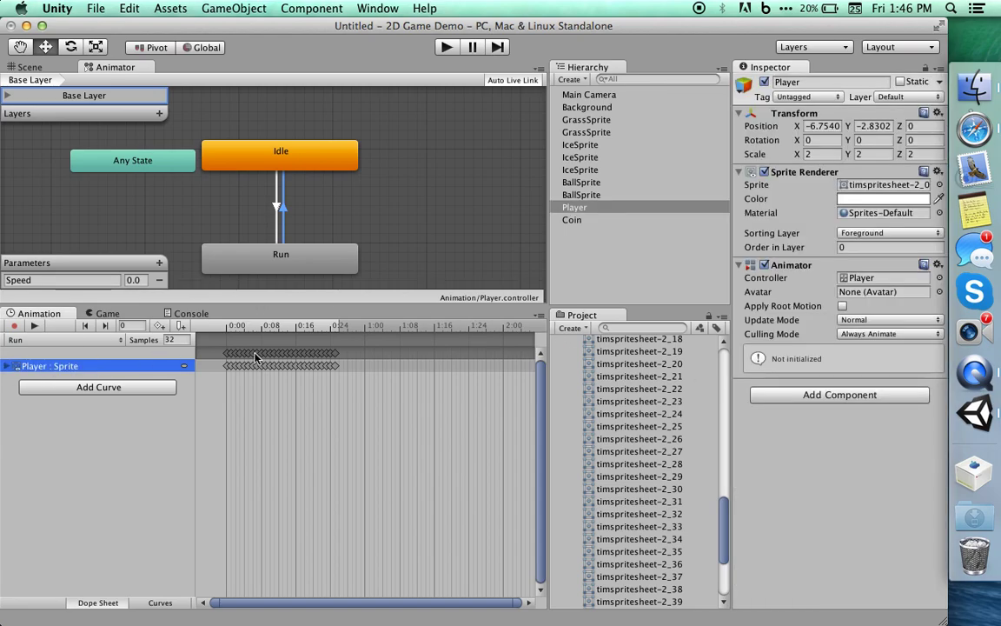
Select the Coin object and preview its coin spin-2_0 sprite.
left_click(607, 194)
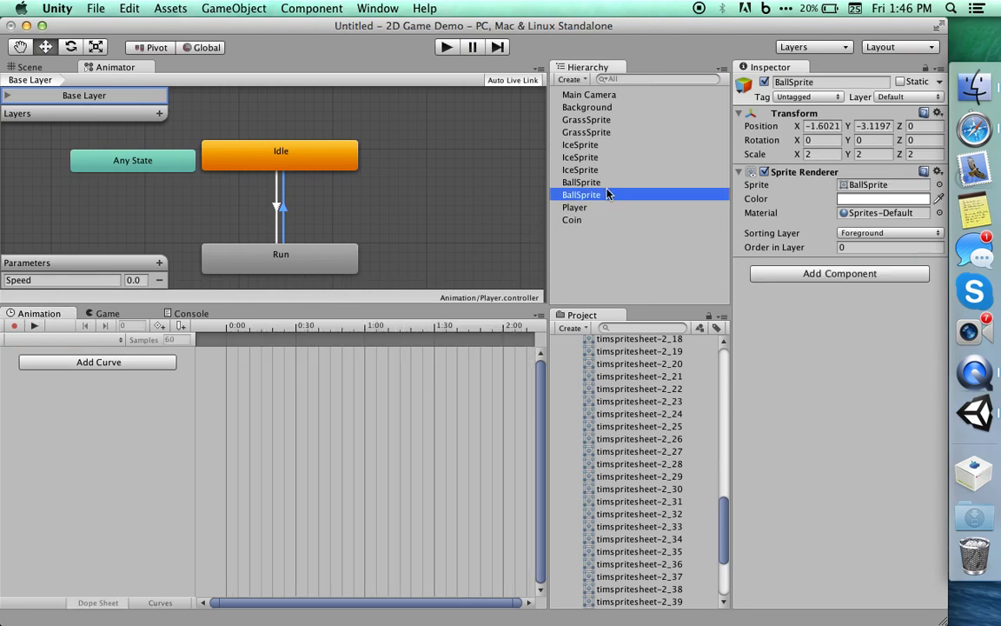
left_click(574, 220)
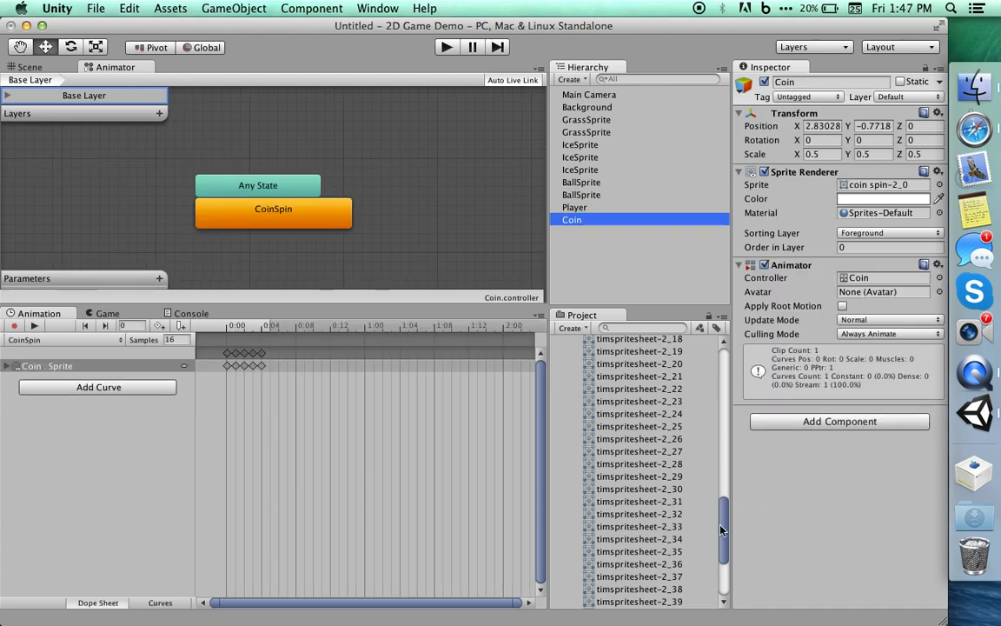
scroll(648, 400, "up", 15)
scroll(572, 461, "up", 5)
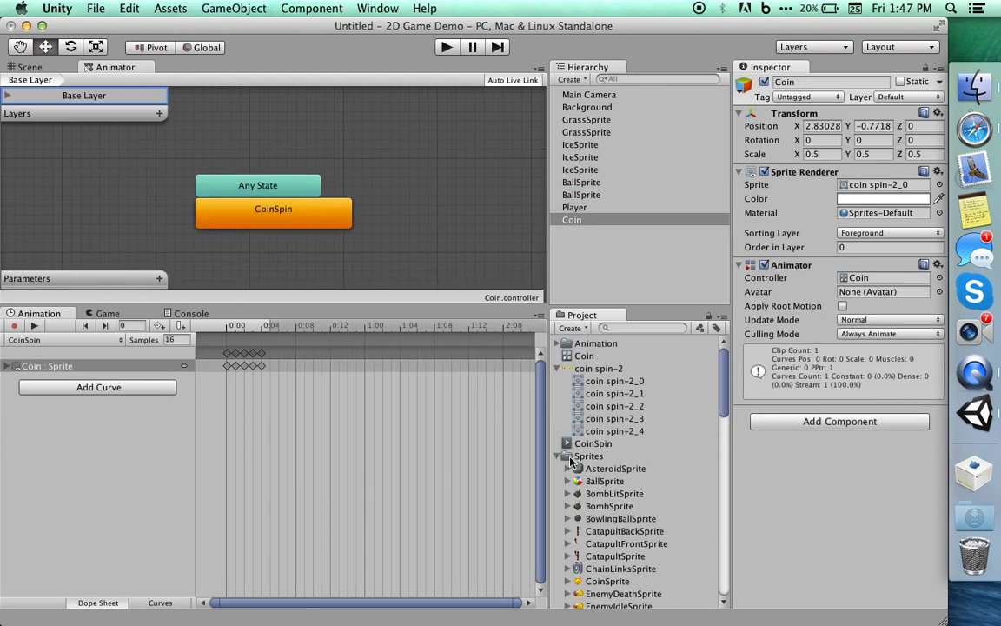
left_click(608, 381)
Collapse the coin spin-2 group and Sprites folder, then return to Unity.
left_click(560, 368)
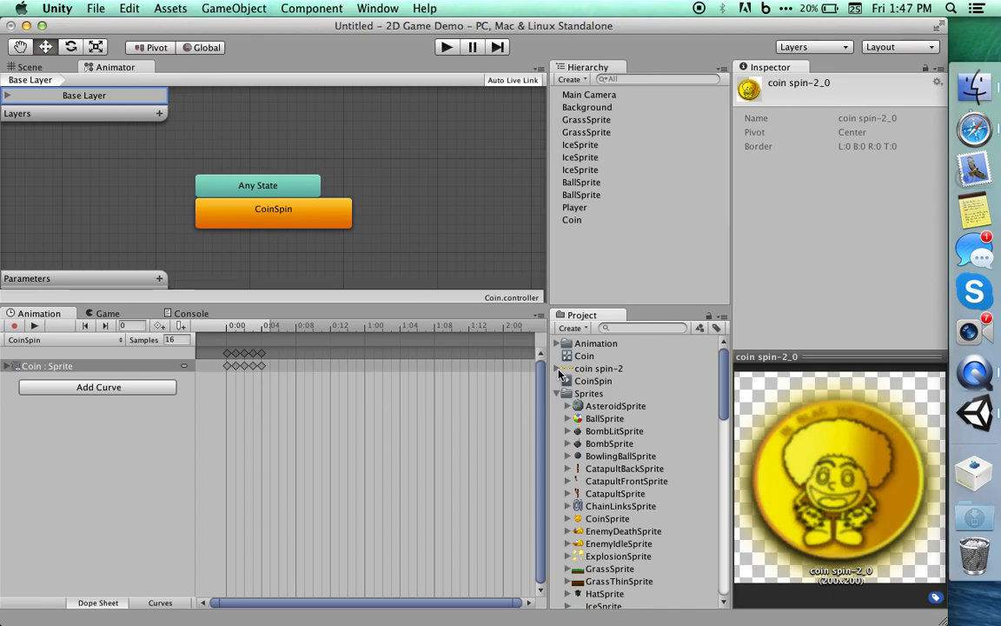
left_click(559, 393)
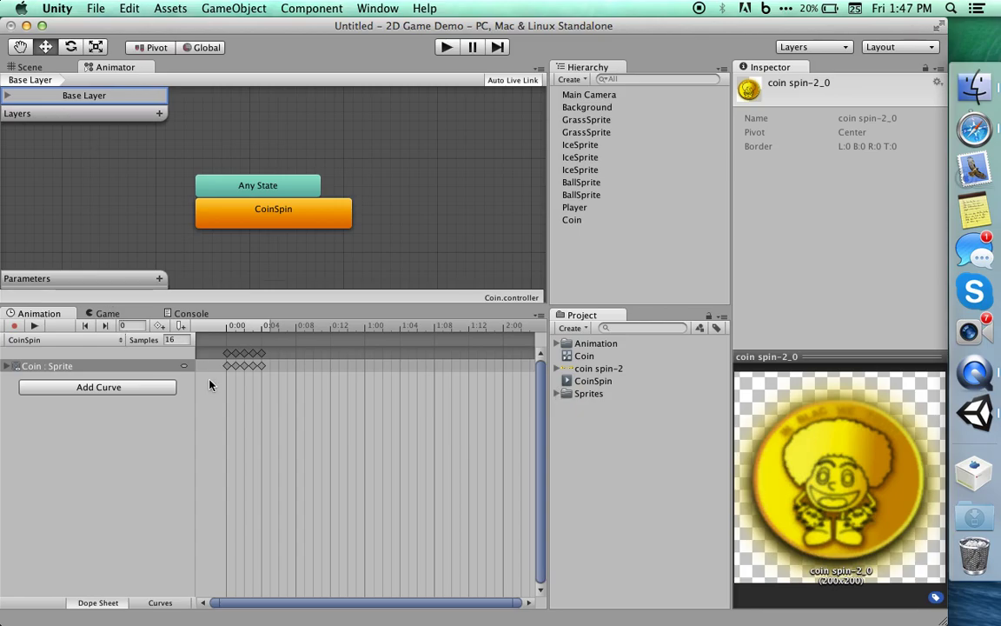
key("ctrl+Up")
left_click(376, 335)
Switch to the Scene view and frame the player, beach balls and coin.
left_click(35, 67)
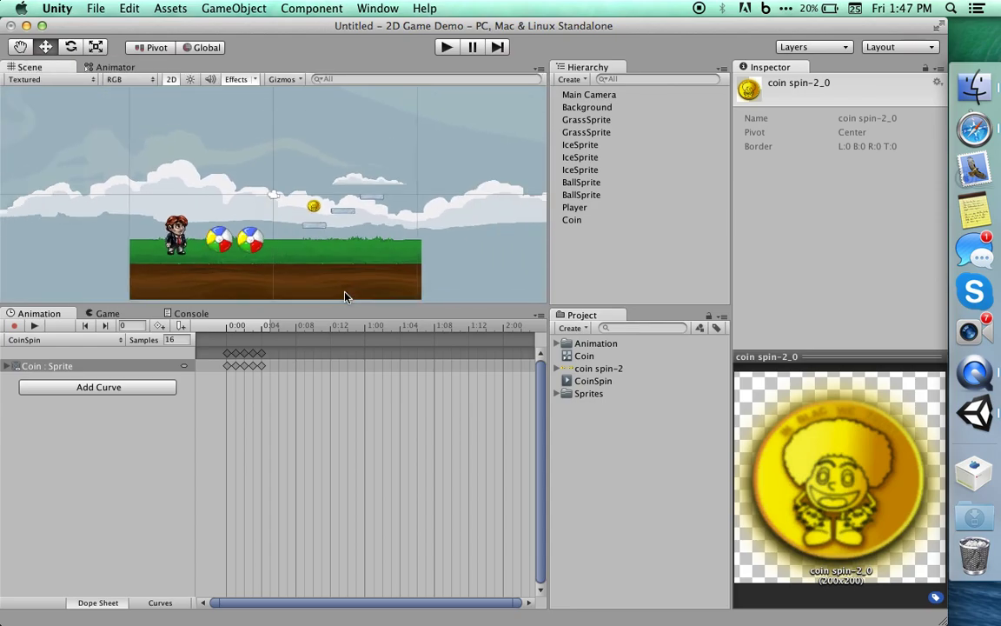
middle_click_drag(387, 214, 413, 221)
scroll(331, 246, "up", 1)
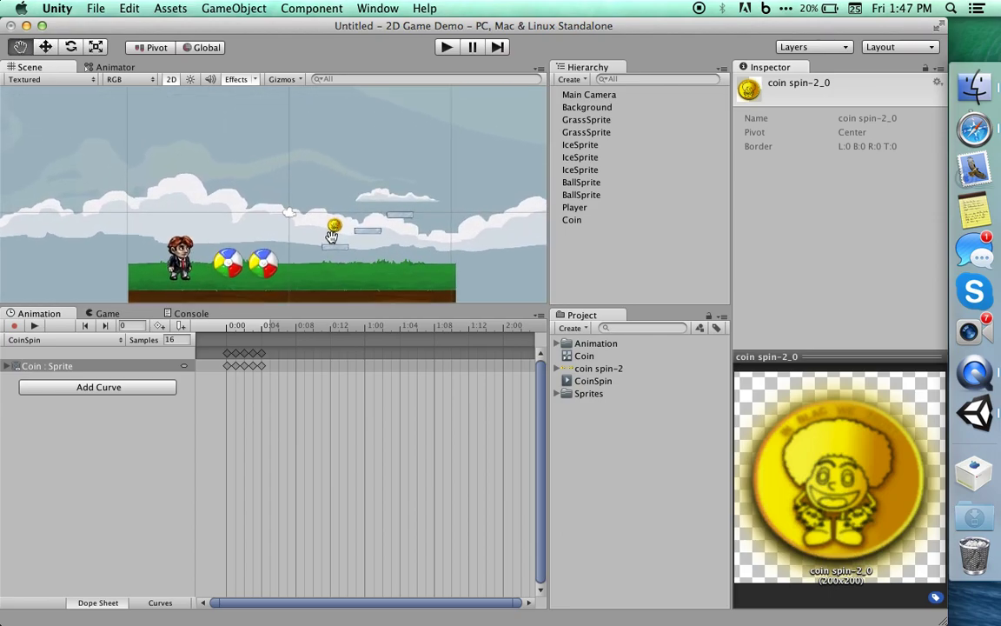
middle_click_drag(332, 243, 336, 218)
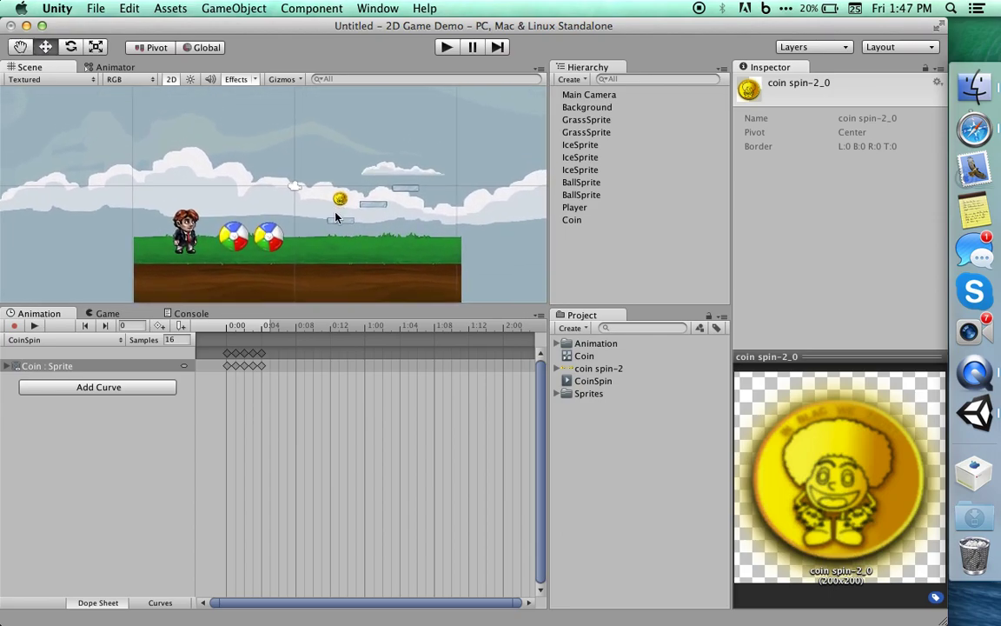